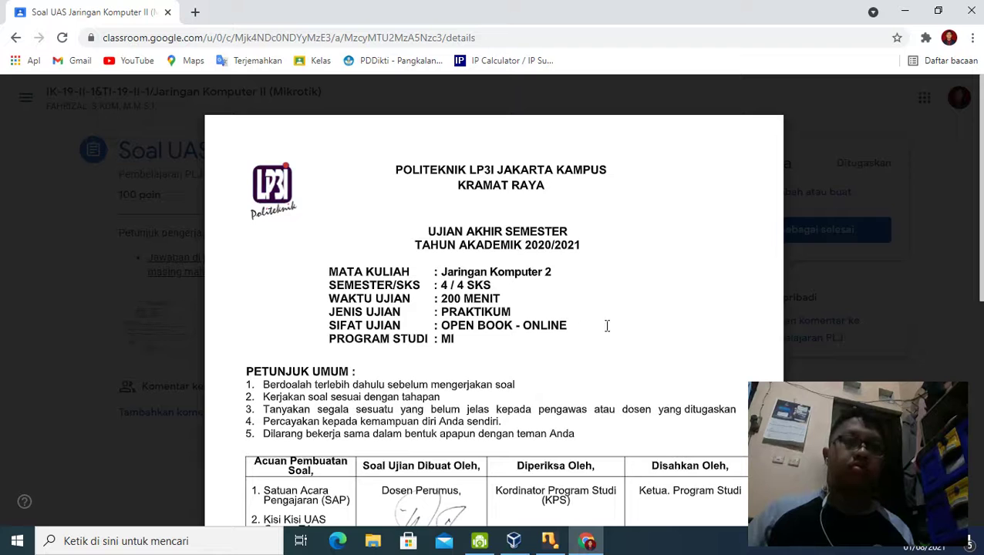
# Step: Bring the running route VM's MikroTik console to the front in VirtualBox
pyautogui.scroll(-4, 535, 321)
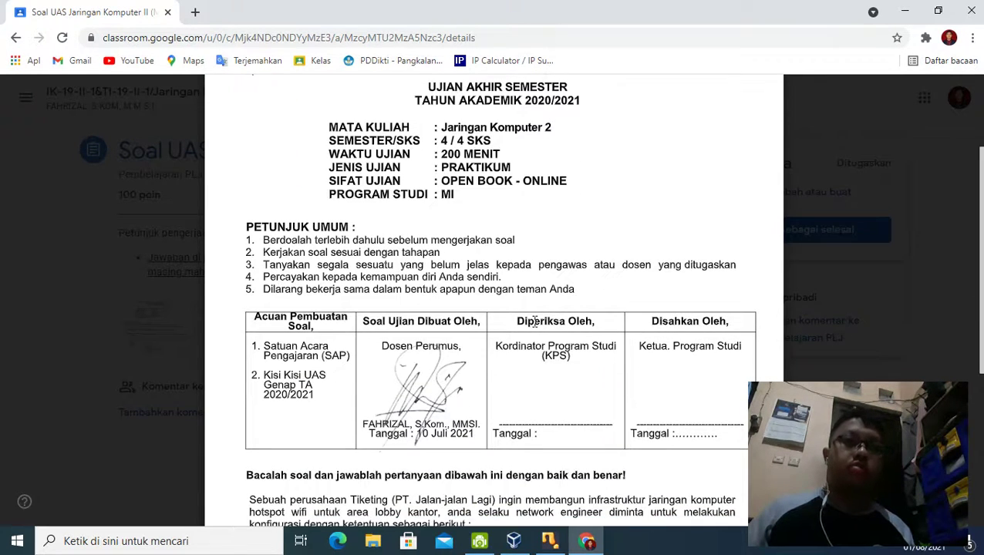
pyautogui.scroll(-2, 535, 321)
pyautogui.scroll(2, 534, 321)
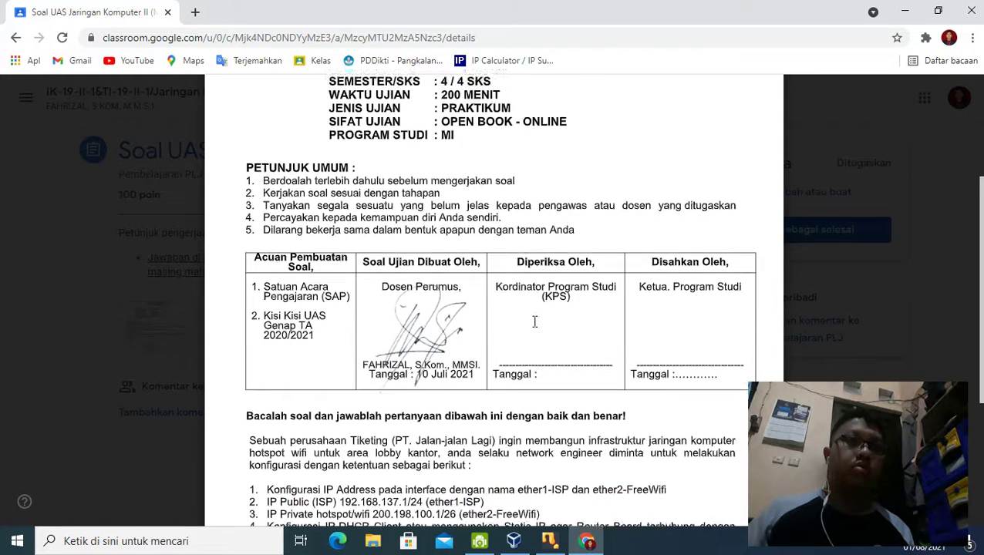
pyautogui.scroll(-6, 534, 321)
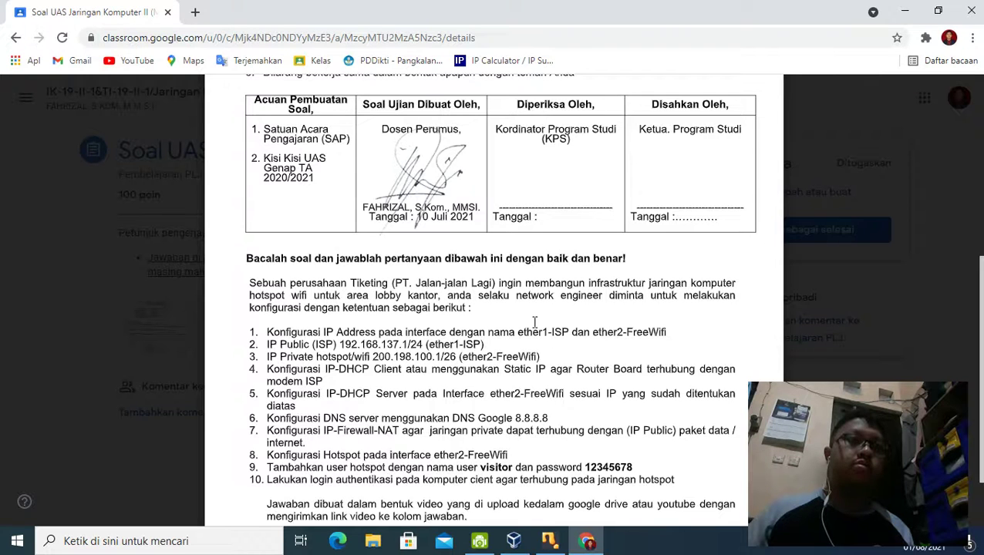
pyautogui.scroll(-2, 535, 321)
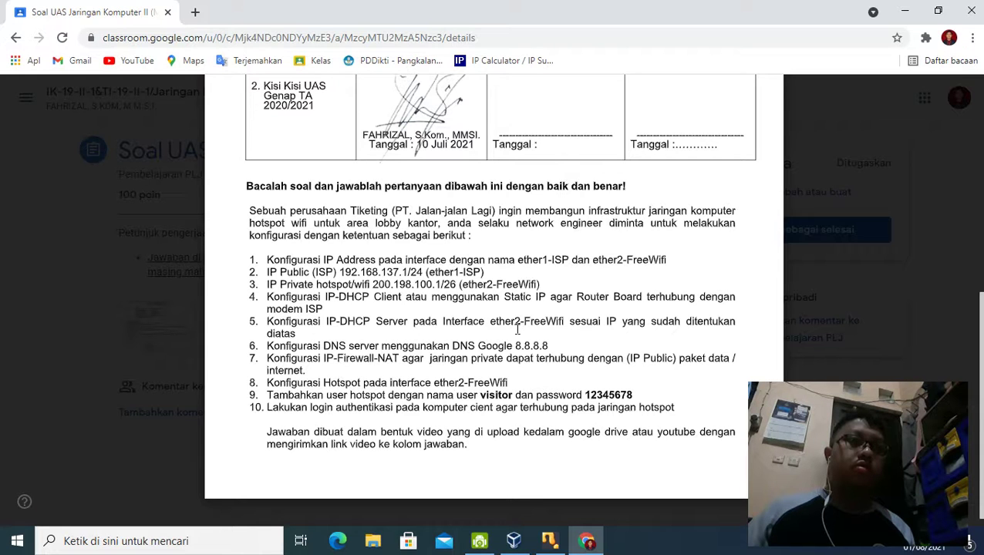
pyautogui.scroll(-1, 517, 329)
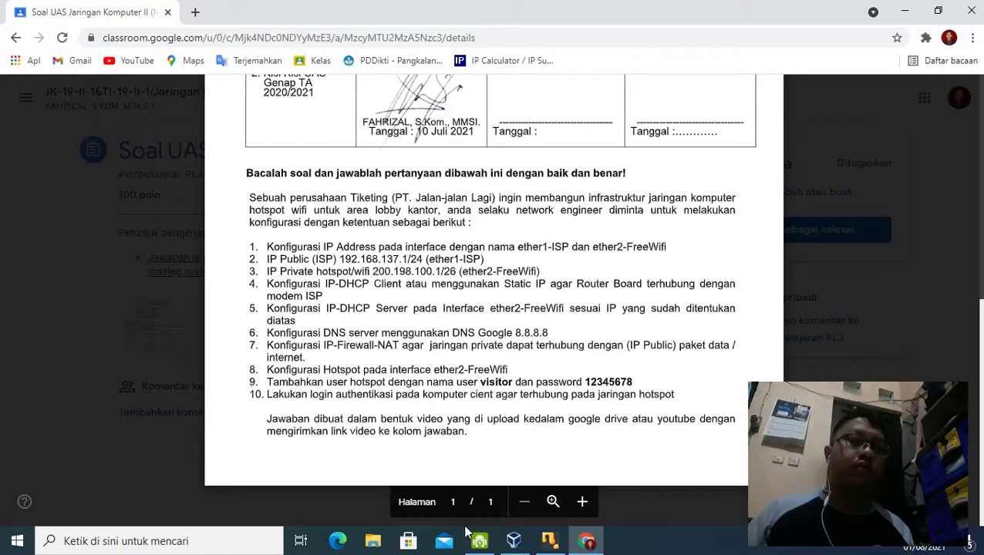
pyautogui.moveTo(549, 540)
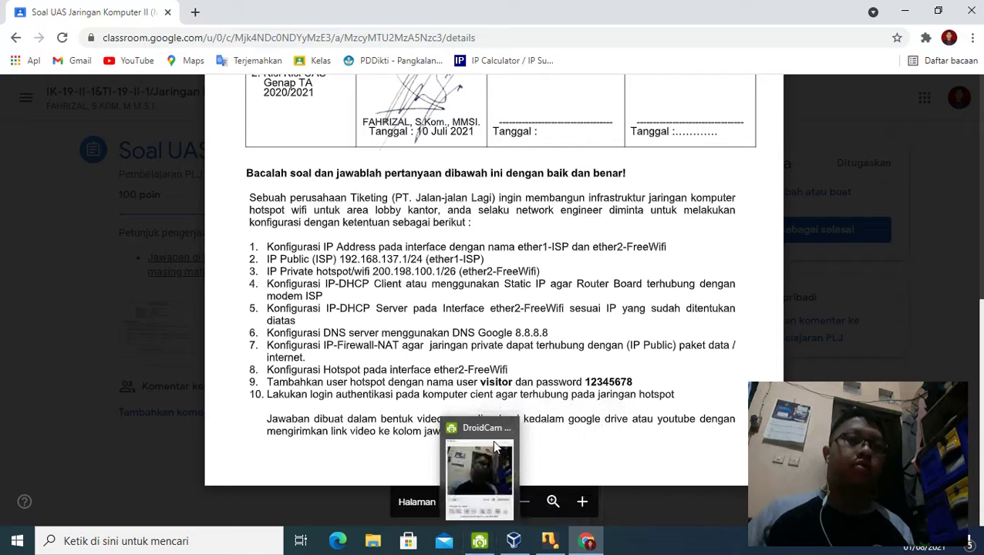
pyautogui.click(546, 543)
pyautogui.click(519, 543)
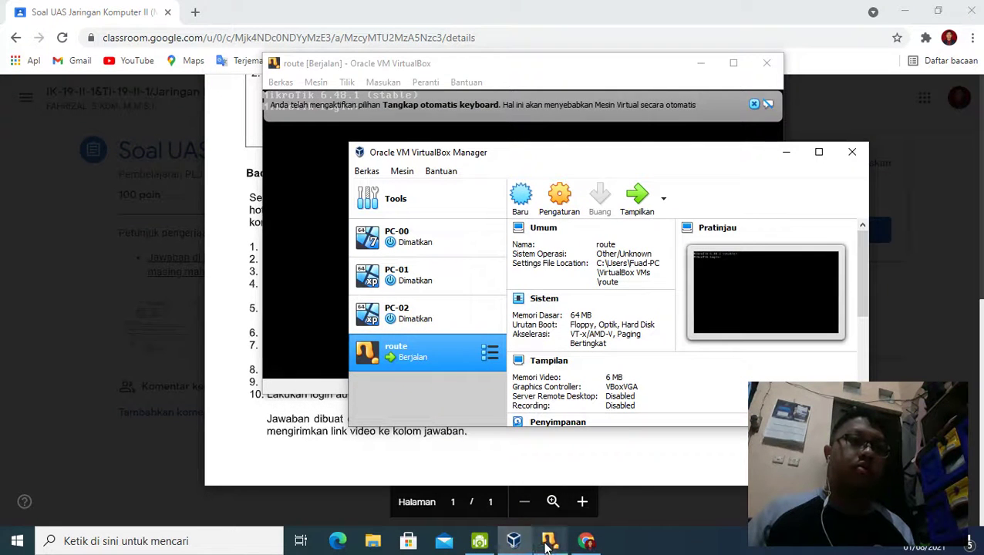
pyautogui.moveTo(546, 544)
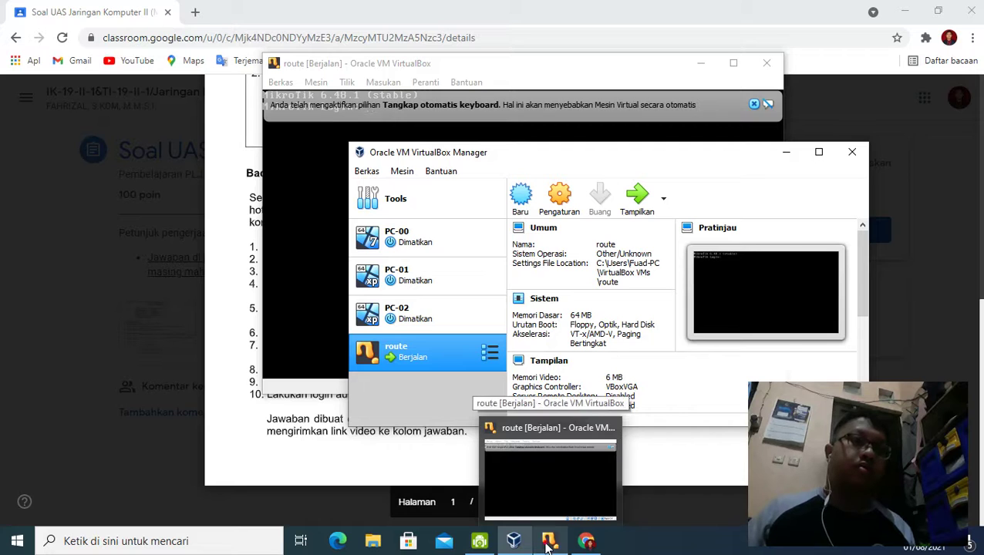
pyautogui.click(546, 543)
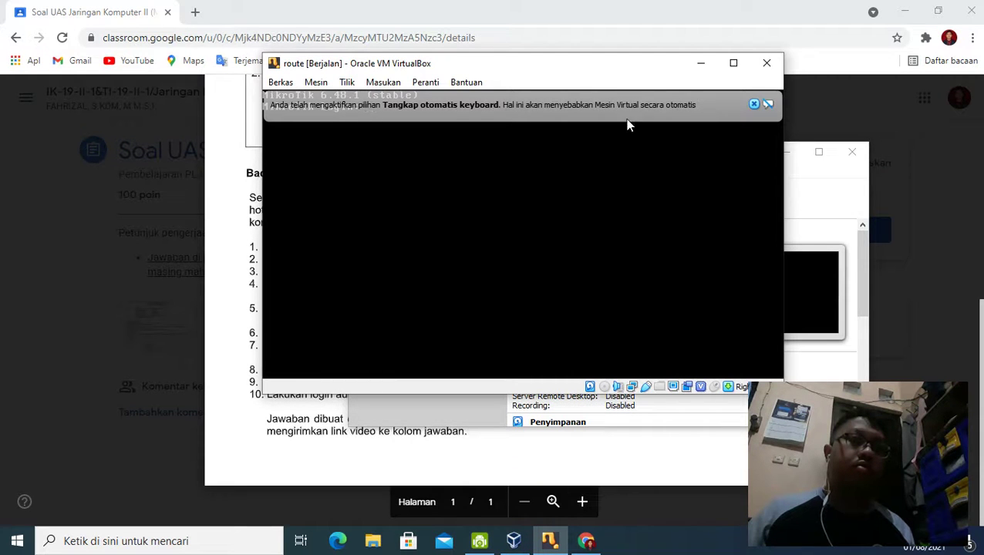
pyautogui.click(701, 64)
pyautogui.scroll(-8, 637, 292)
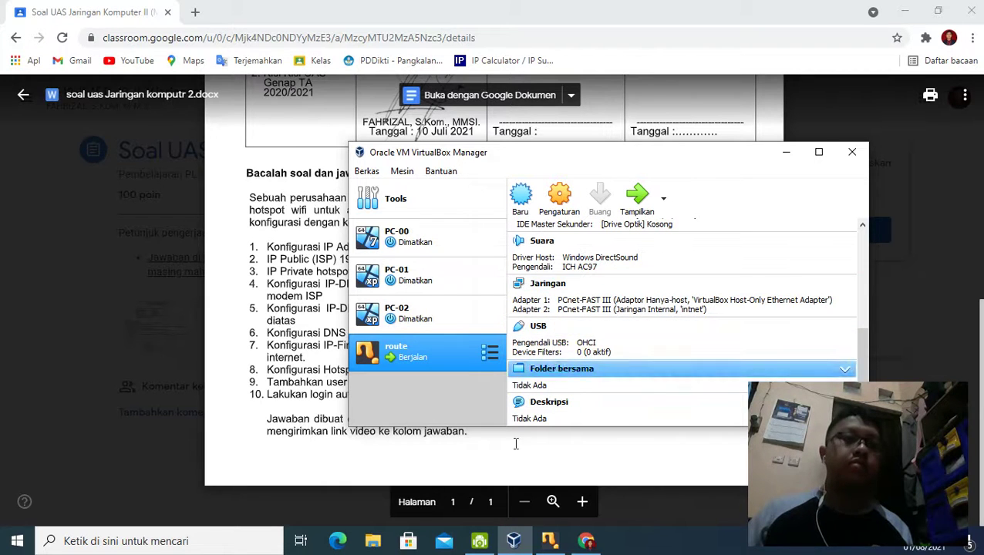
pyautogui.click(550, 540)
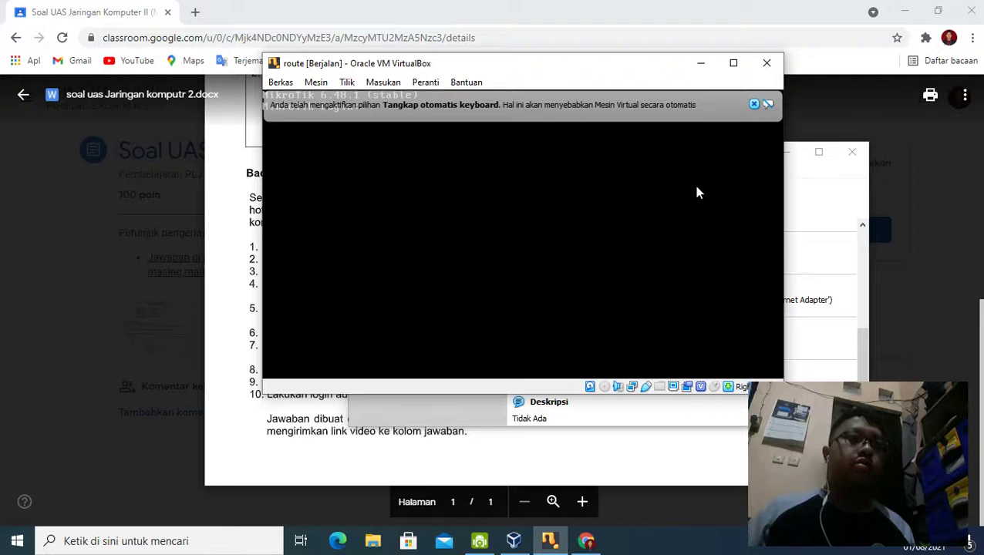
# Step: Log in as admin, keep the default router configuration, and minimize the VM and browser
pyautogui.write('admin')
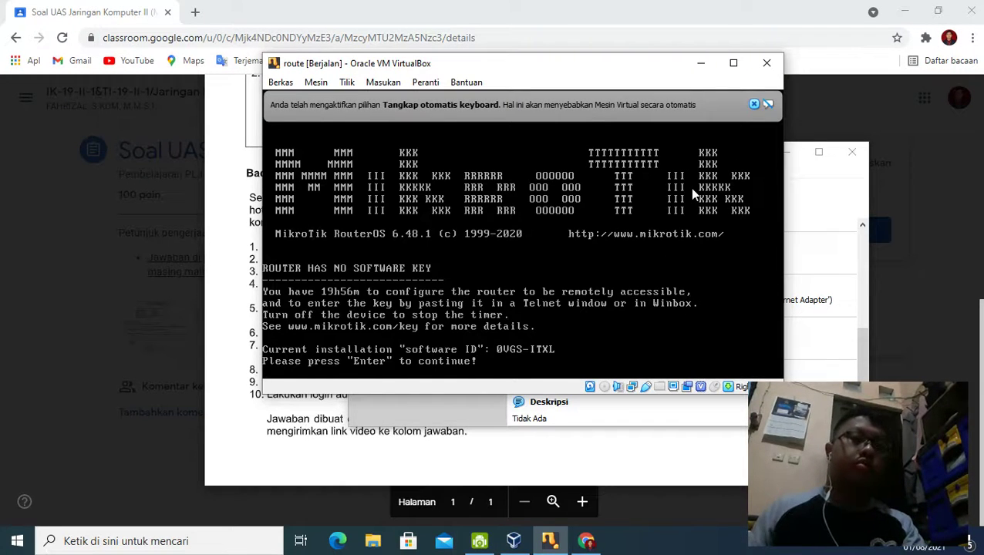
pyautogui.press('Return')
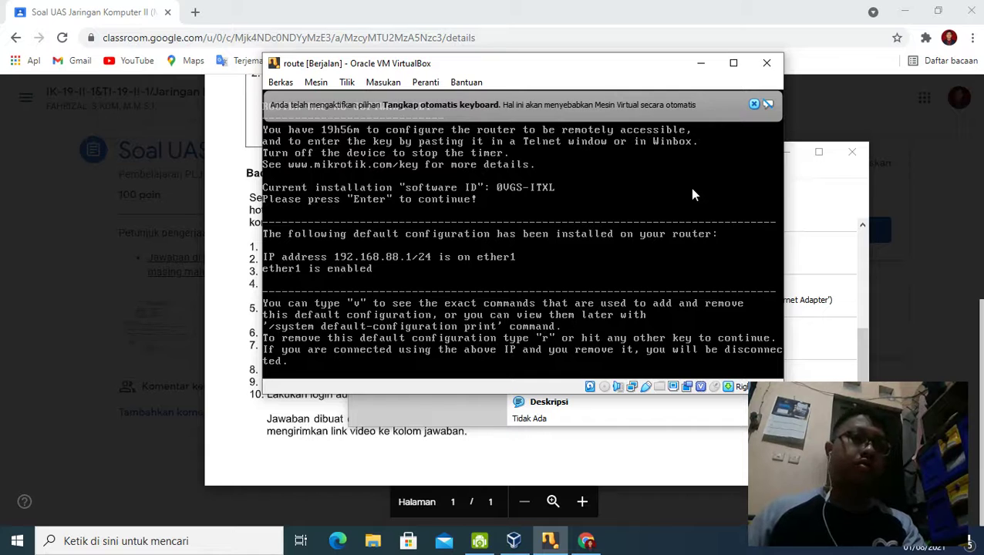
pyautogui.press('Return')
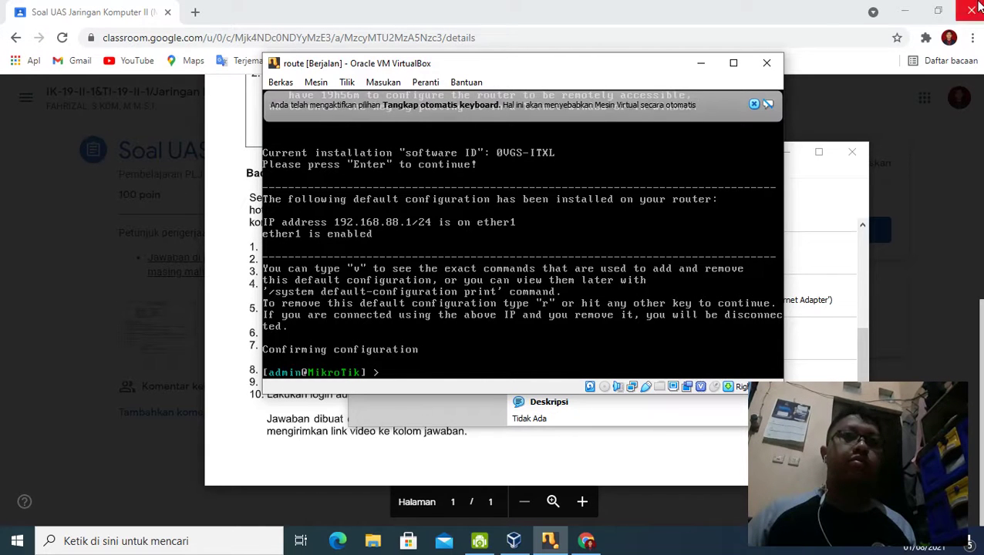
pyautogui.click(704, 71)
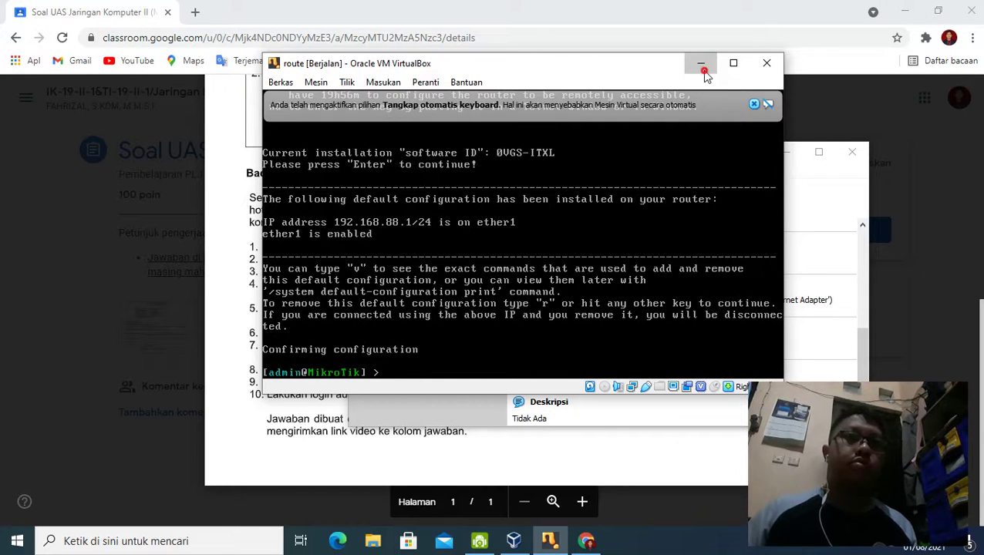
pyautogui.click(906, 11)
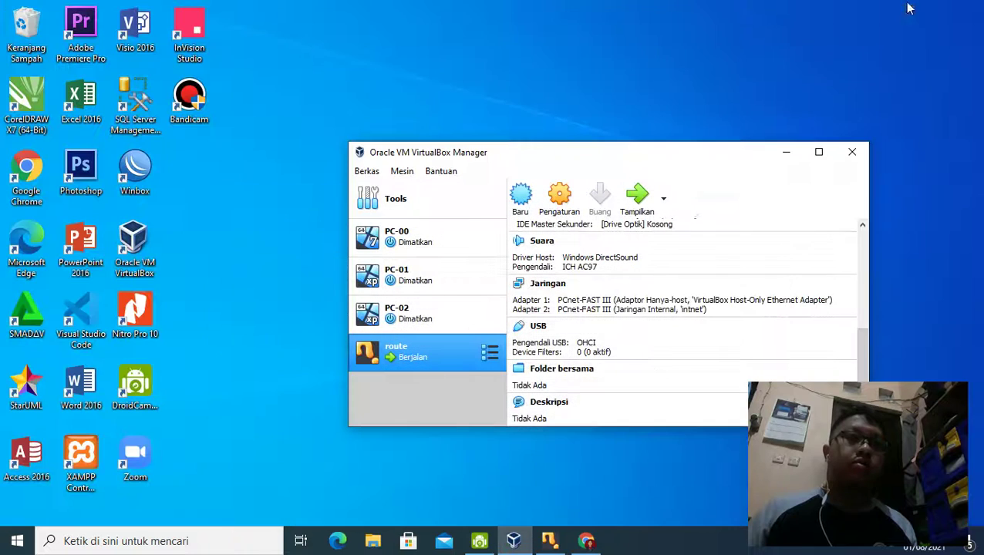
# Step: Launch Winbox and try connecting to the discovered router at 192.168.88.1
pyautogui.click(146, 165)
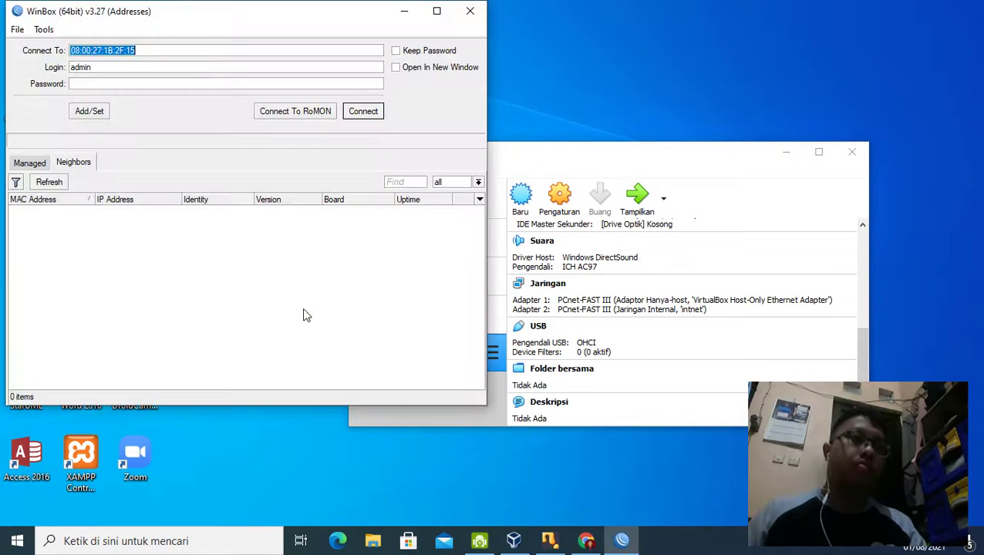
pyautogui.click(163, 212)
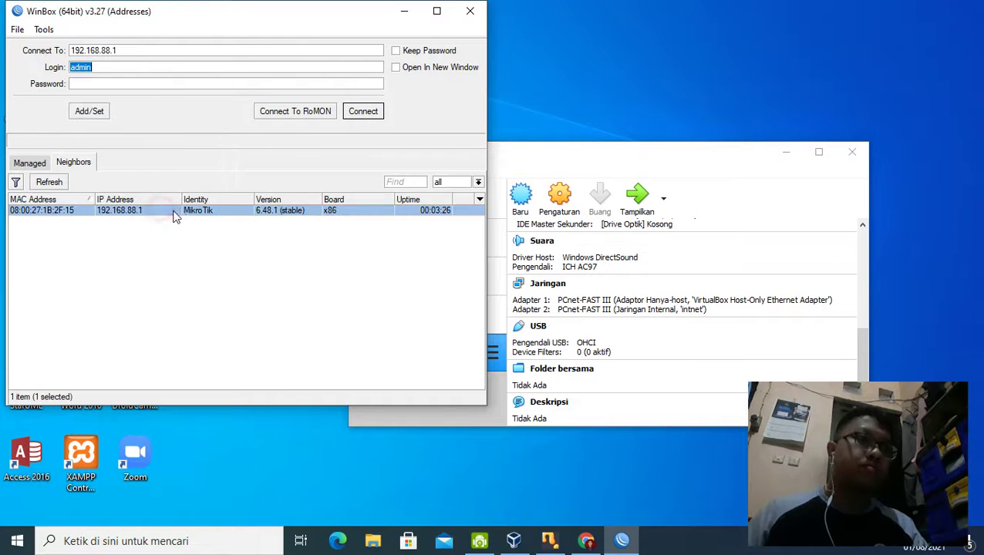
pyautogui.click(375, 111)
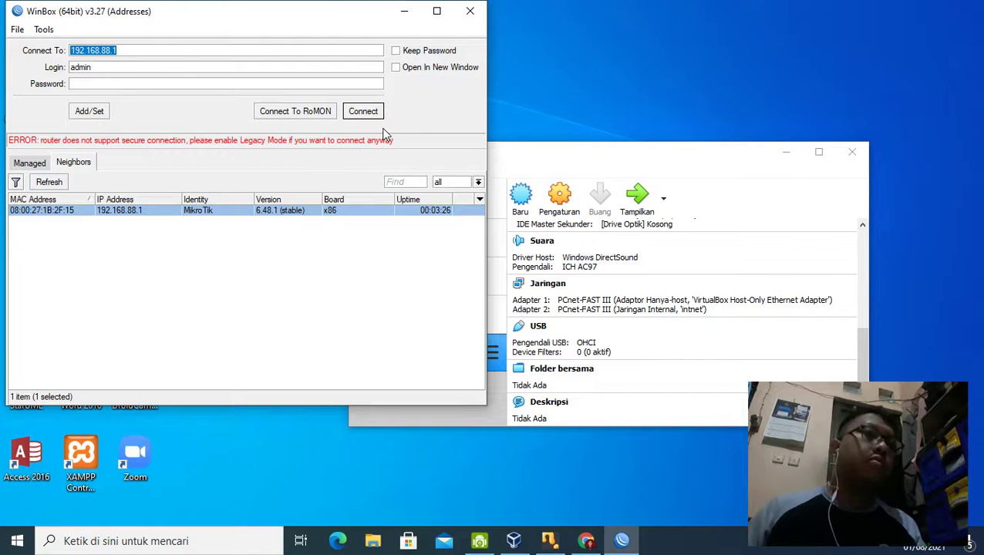
# Step: Refresh Neighbors, connect to the router by its MAC address, and dismiss the welcome notice
pyautogui.click(194, 234)
pyautogui.click(54, 184)
pyautogui.click(55, 184)
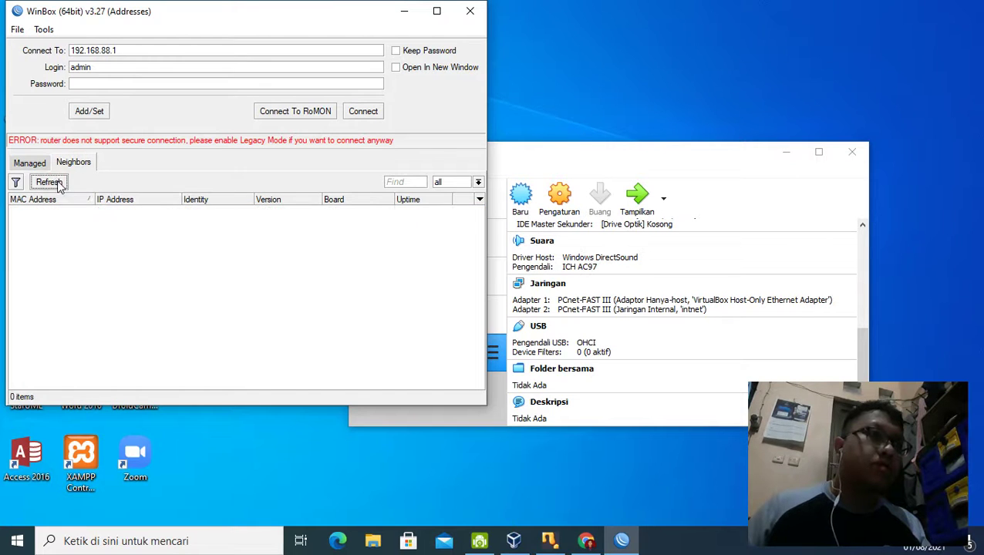
pyautogui.click(81, 210)
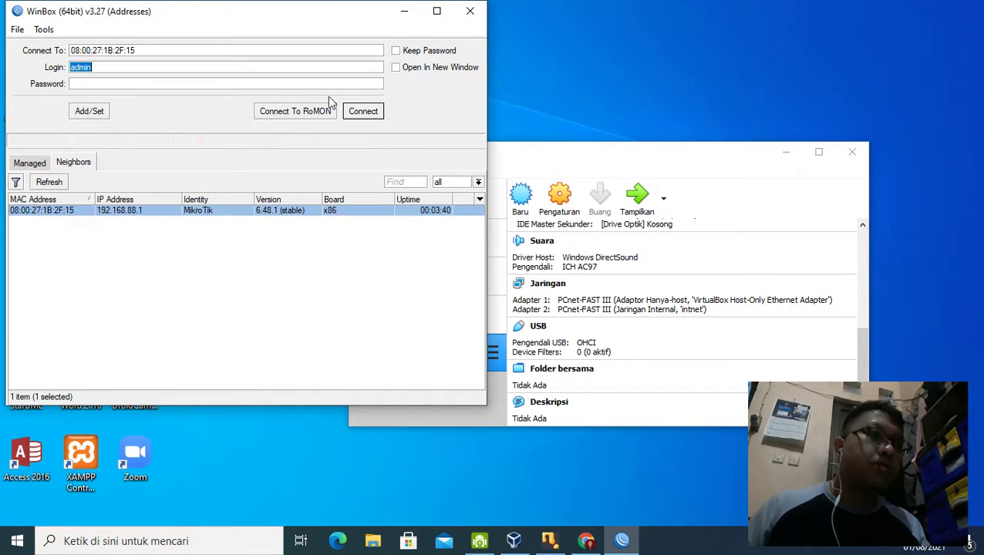
pyautogui.click(365, 113)
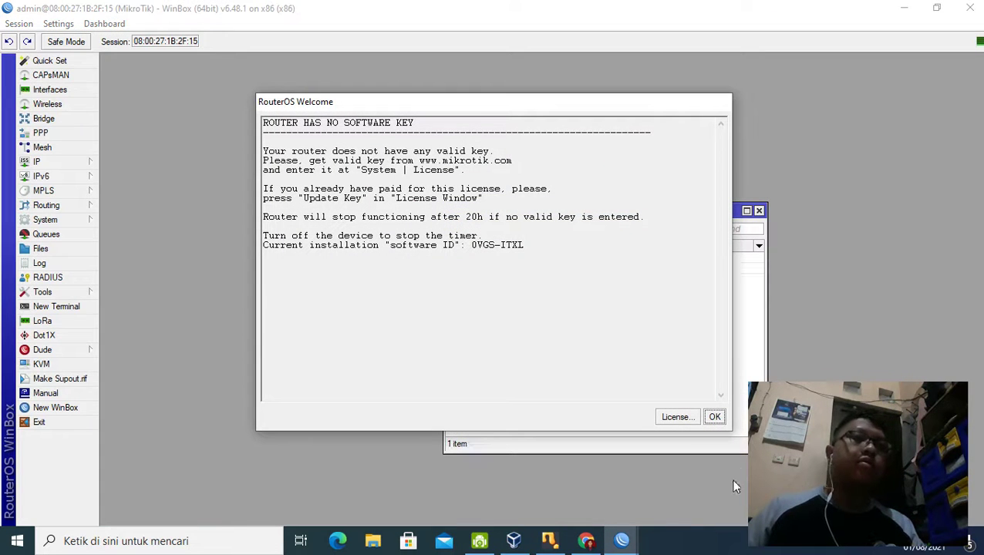
pyautogui.click(717, 418)
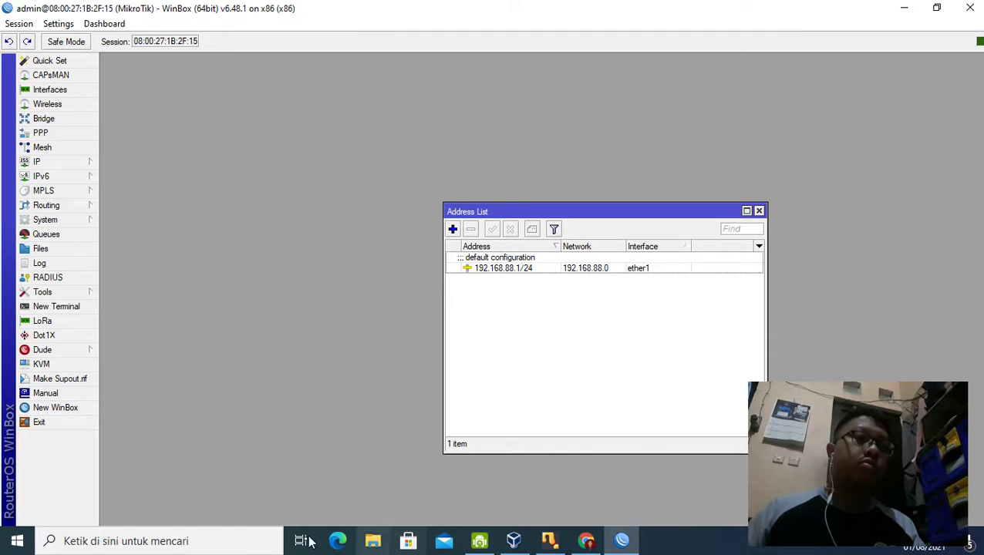
# Step: Open Control Panel's Network Connections and select the Wi-Fi adapter
pyautogui.click(205, 541)
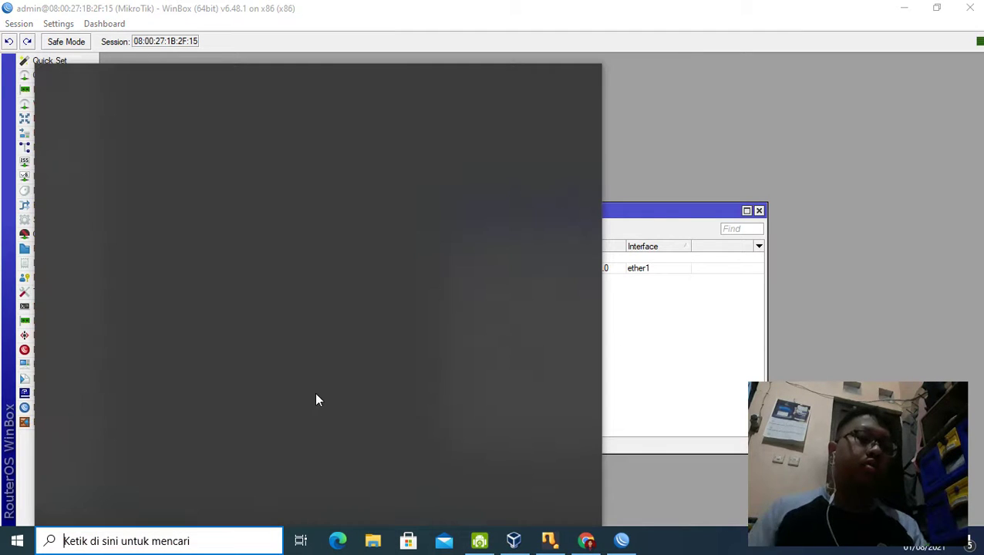
pyautogui.write('contro')
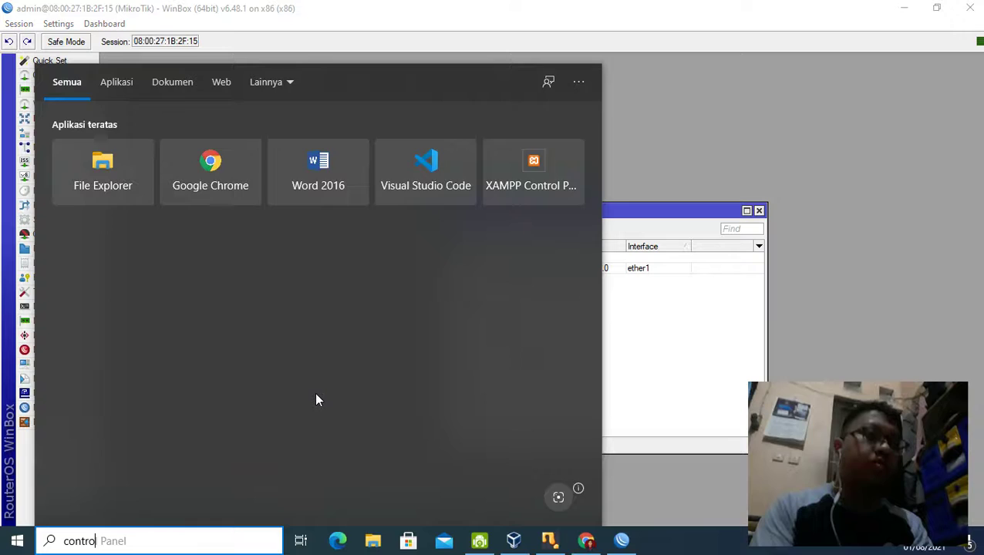
pyautogui.write('l')
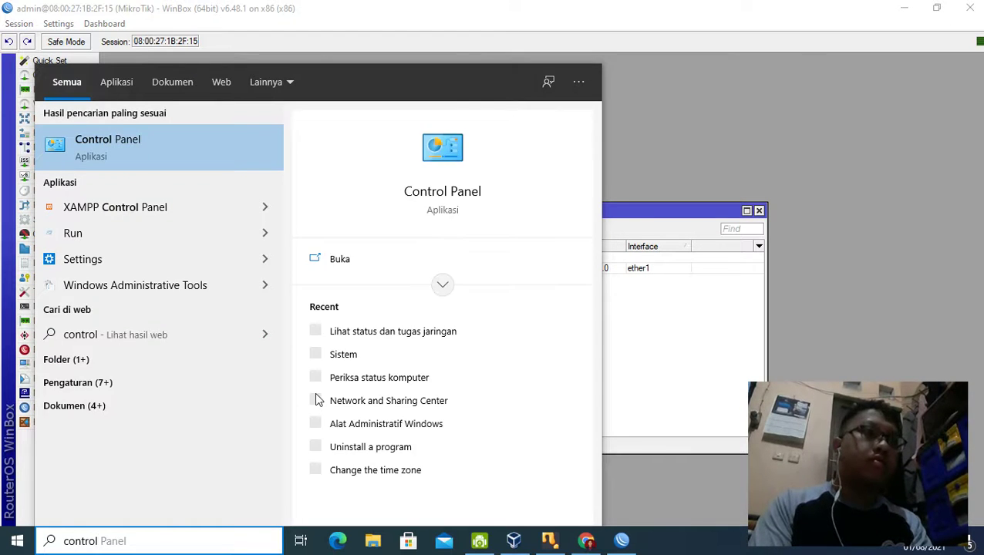
pyautogui.press('Escape')
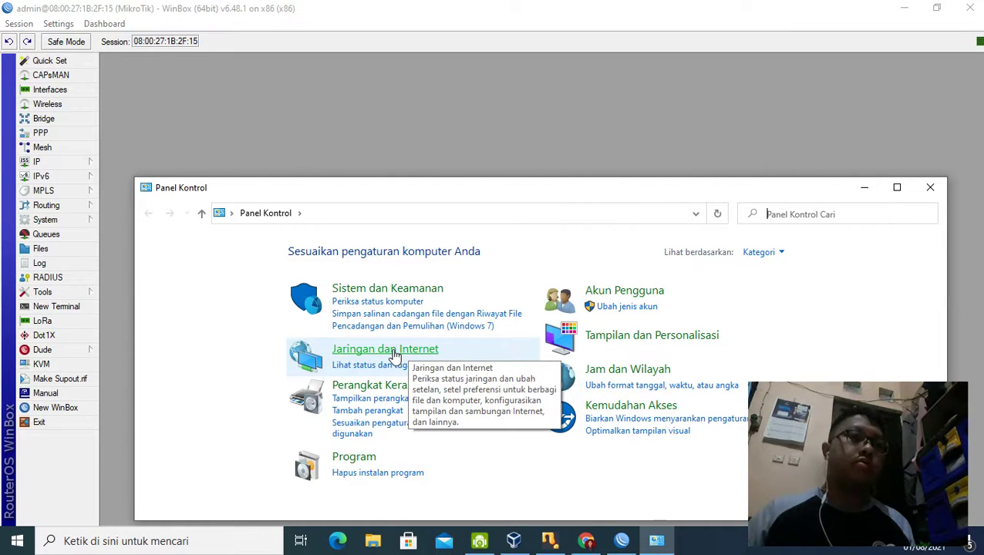
pyautogui.click(404, 370)
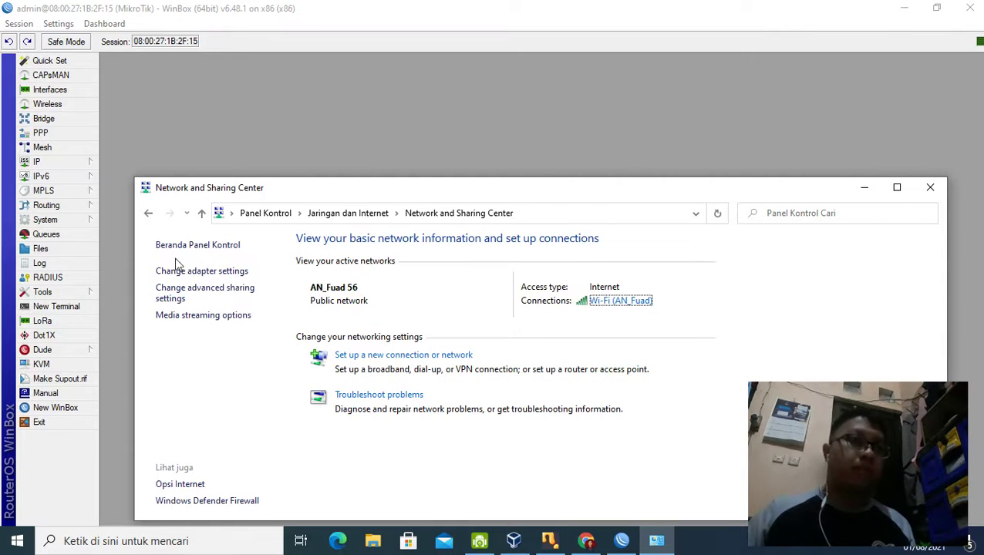
pyautogui.click(177, 271)
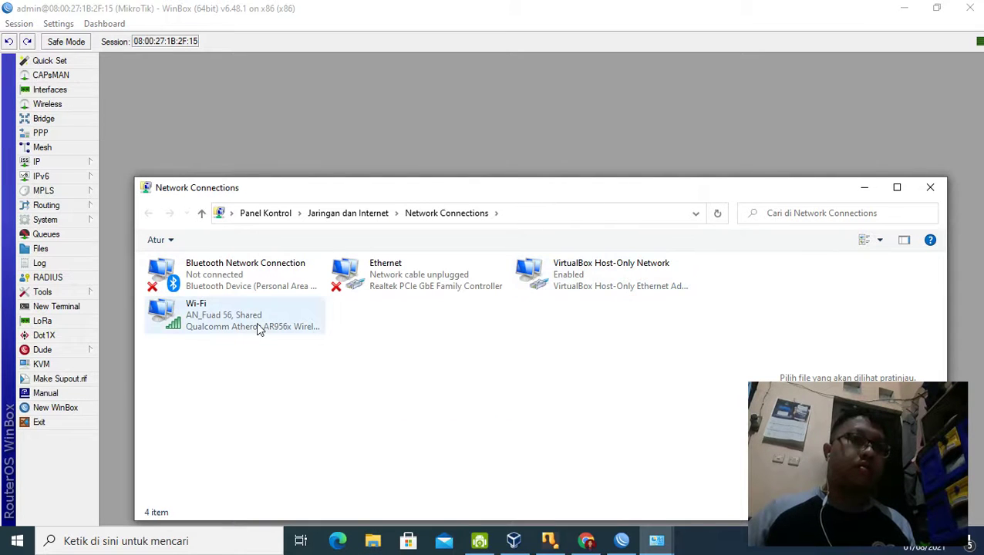
pyautogui.click(256, 323)
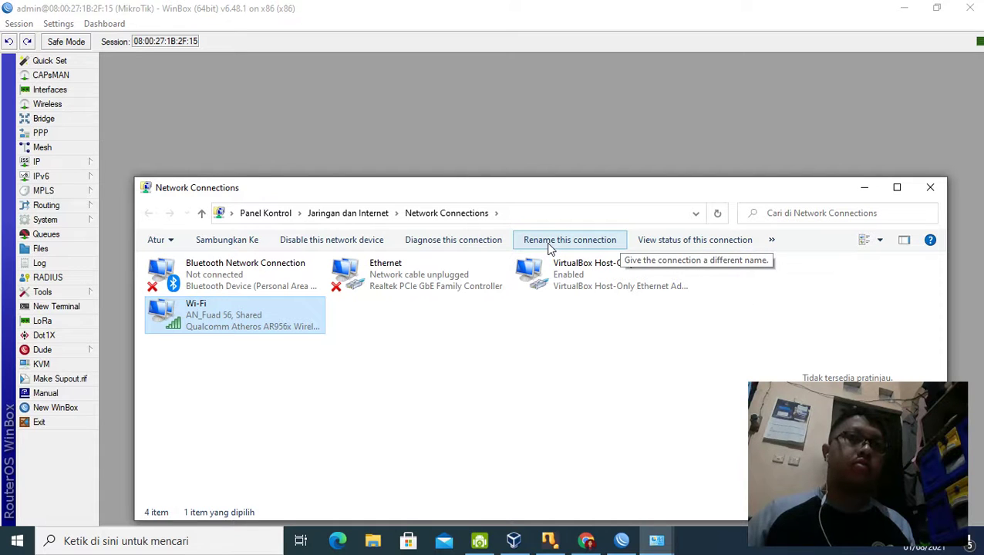
# Step: Share the Wi-Fi connection with the VirtualBox Host-Only Network in its Sharing properties
pyautogui.click(246, 319)
pyautogui.click(245, 319)
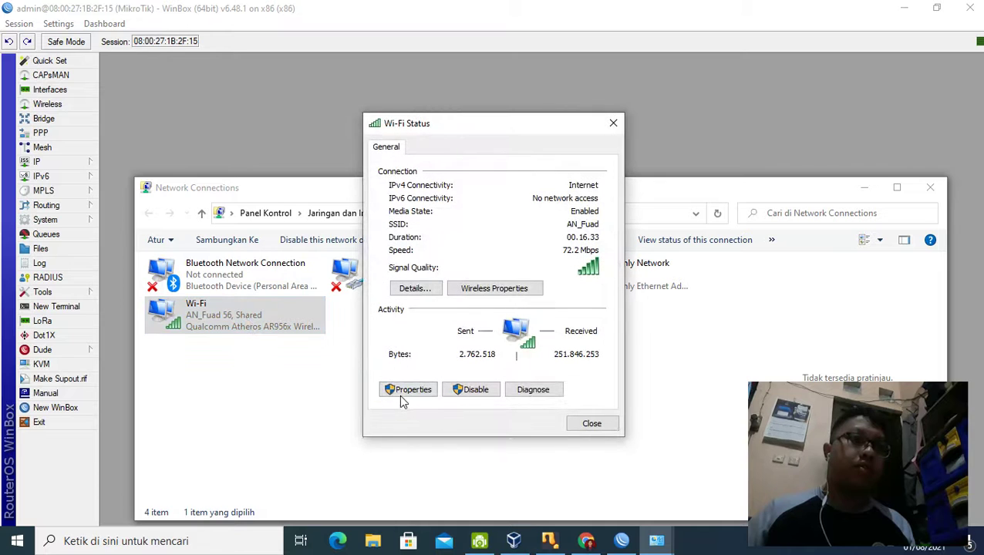
pyautogui.click(403, 391)
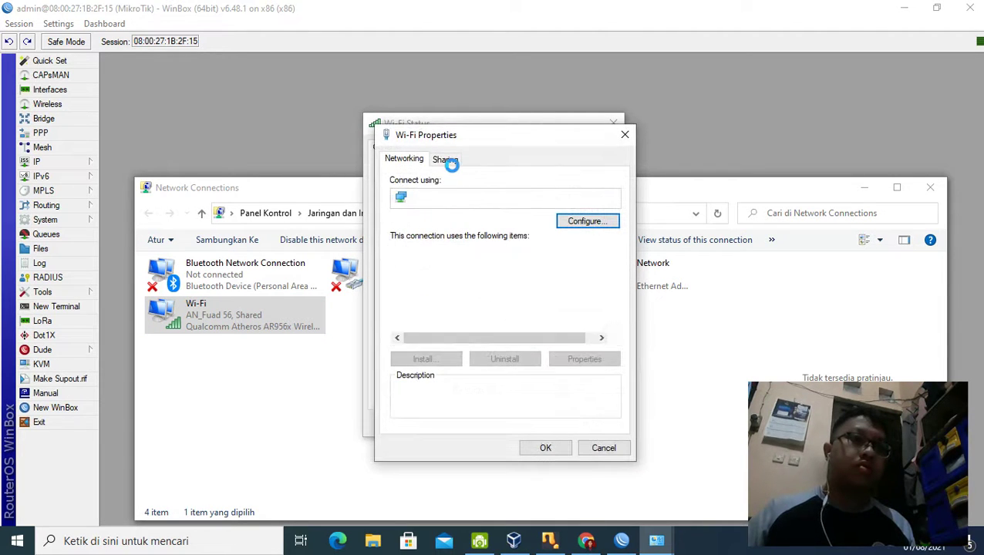
pyautogui.click(451, 162)
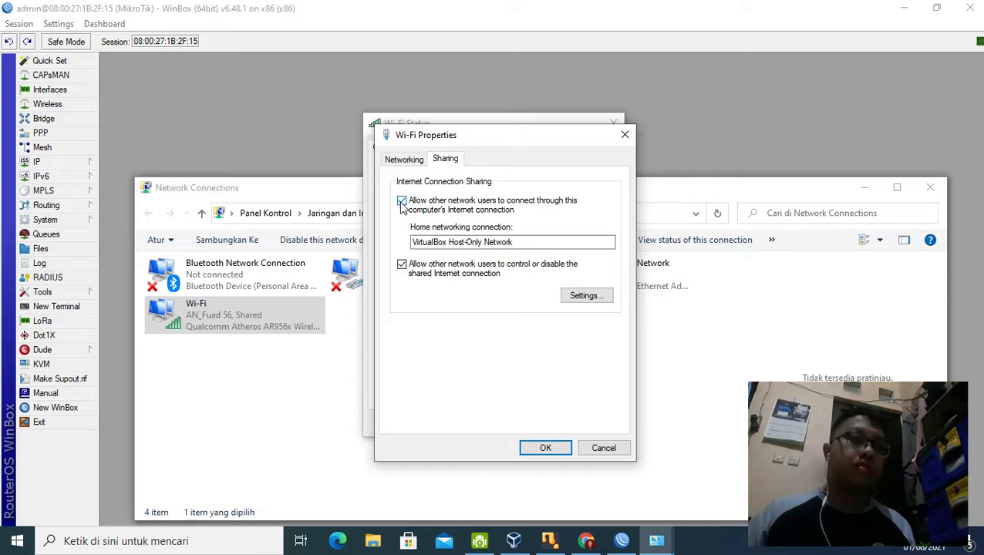
pyautogui.click(549, 450)
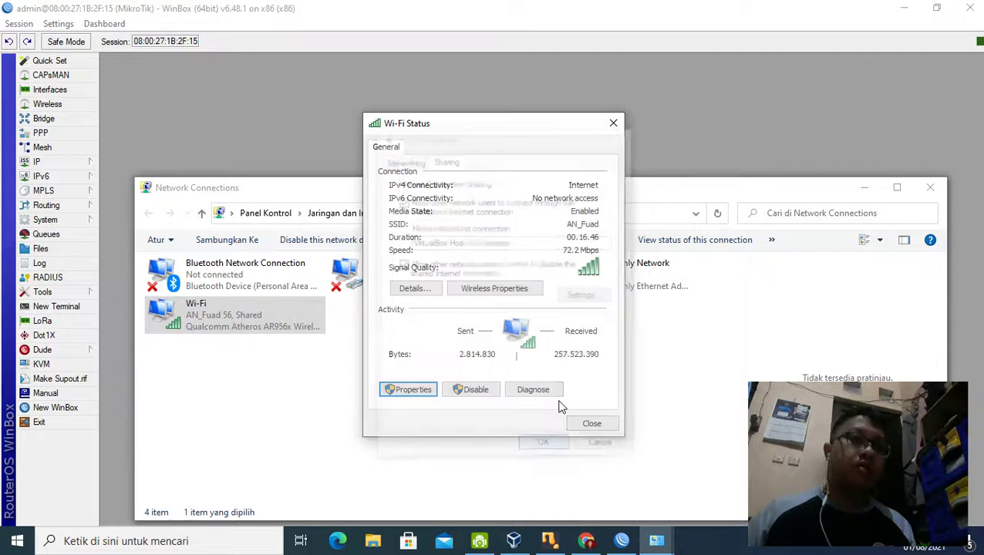
pyautogui.click(590, 425)
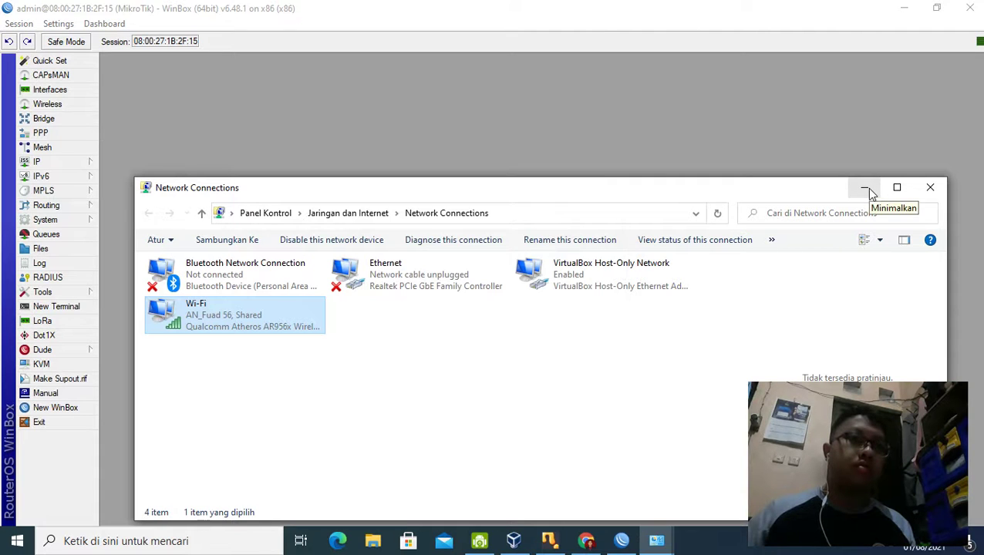
# Step: Close the Network Connections and Sharing Center windows and reposition WinBox's Address List
pyautogui.click(866, 189)
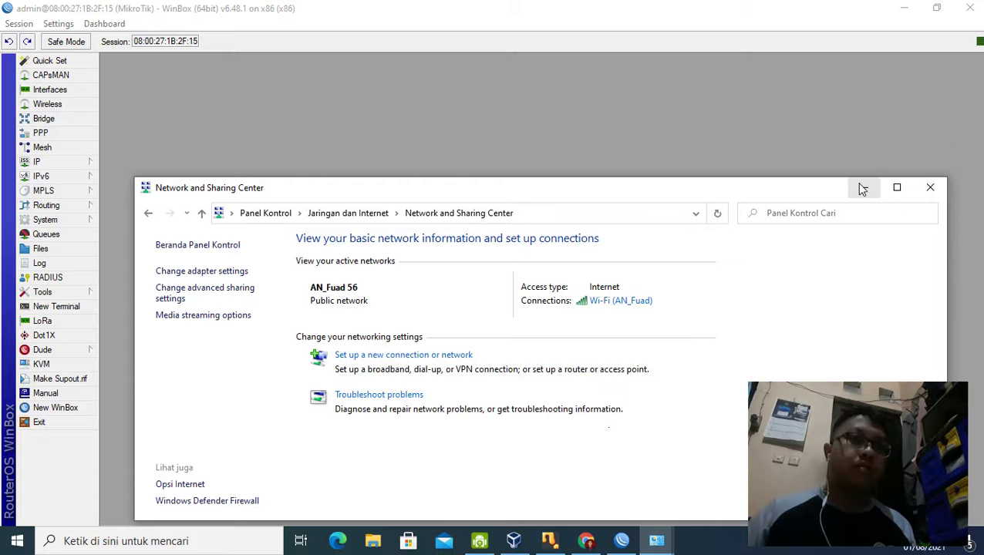
pyautogui.click(931, 187)
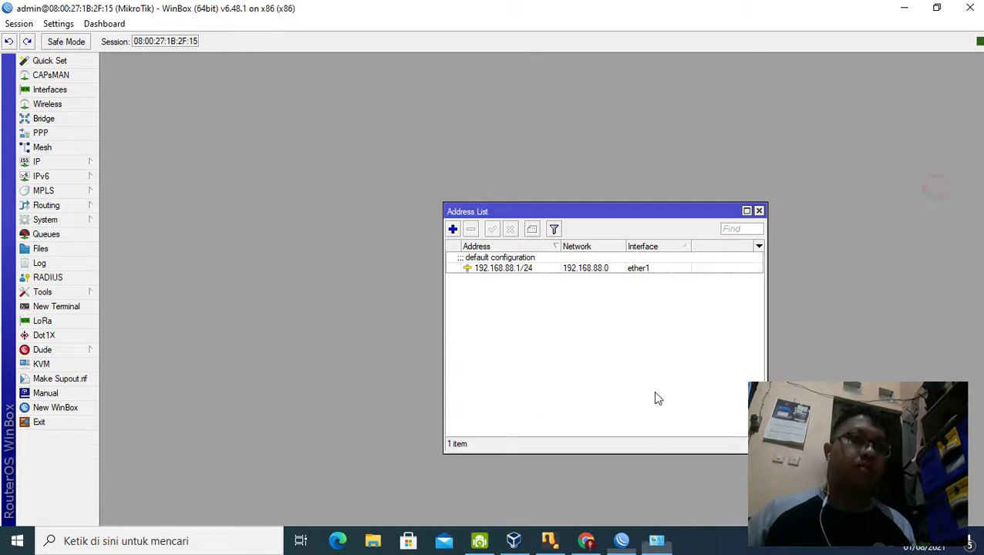
pyautogui.click(657, 539)
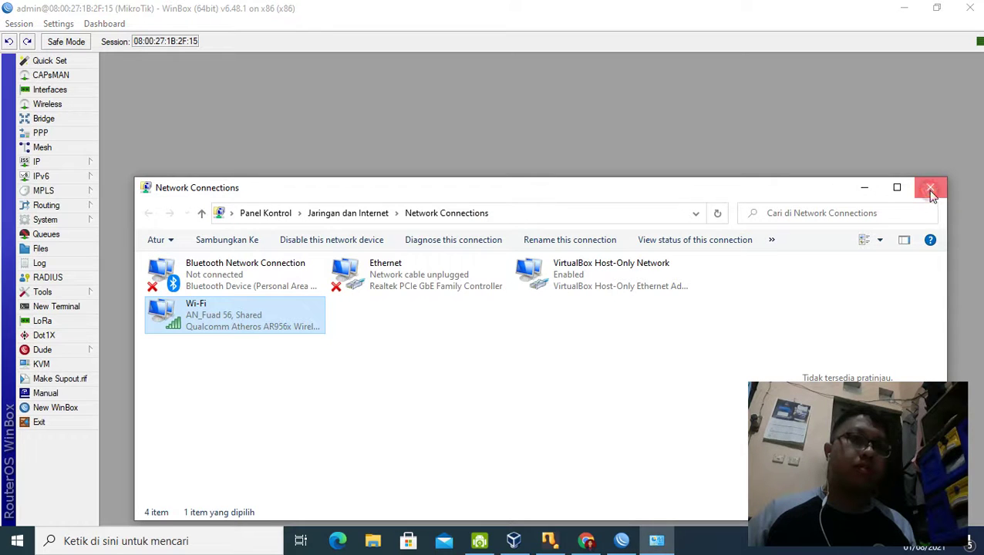
pyautogui.click(929, 190)
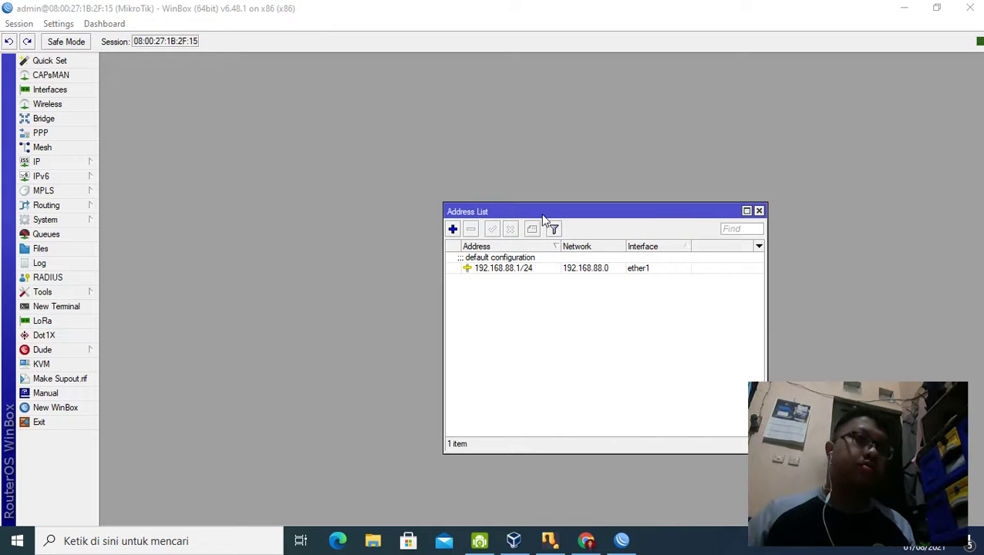
pyautogui.click(556, 213)
pyautogui.moveTo(544, 209); pyautogui.dragTo(399, 135)
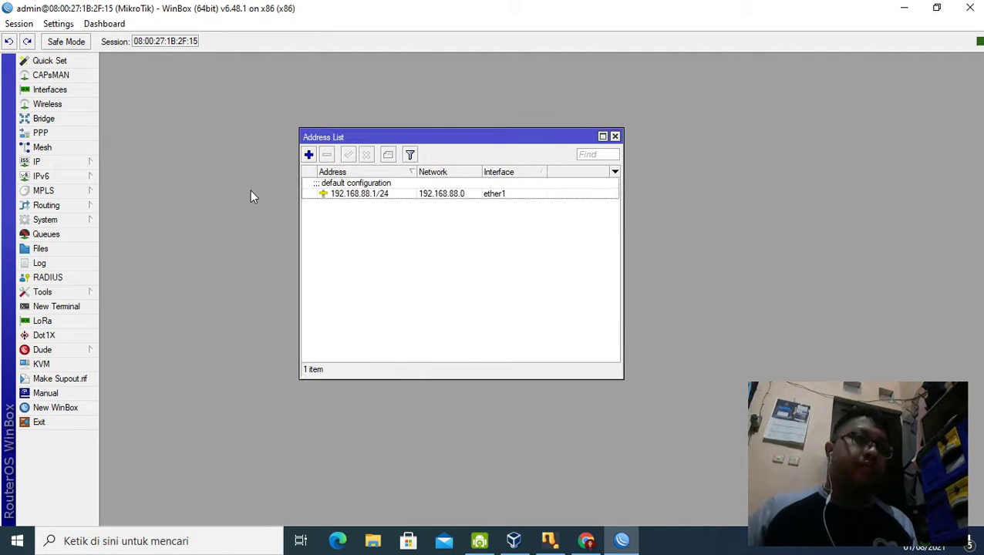
# Step: Open the router's Interface List and select ether1, after checking the exam instructions
pyautogui.click(75, 163)
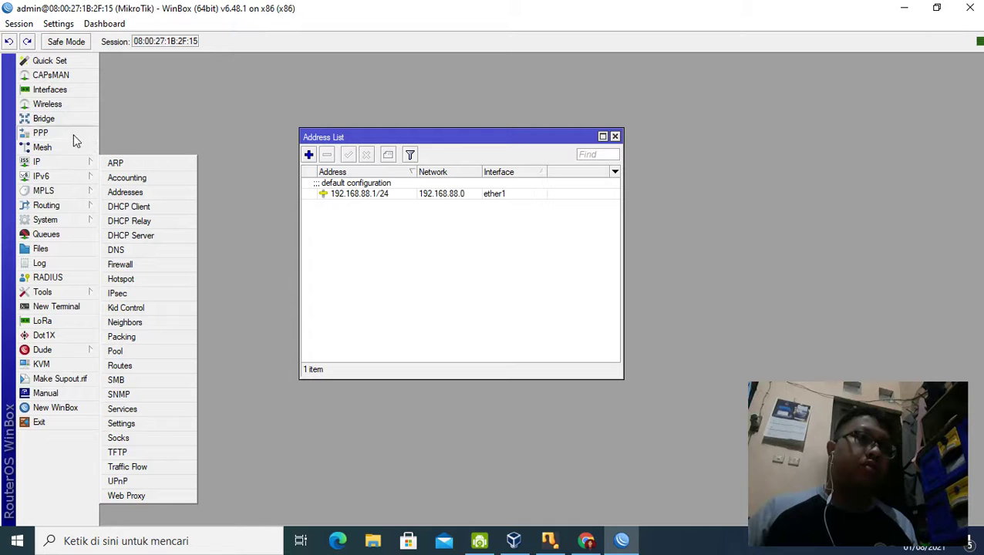
pyautogui.click(81, 92)
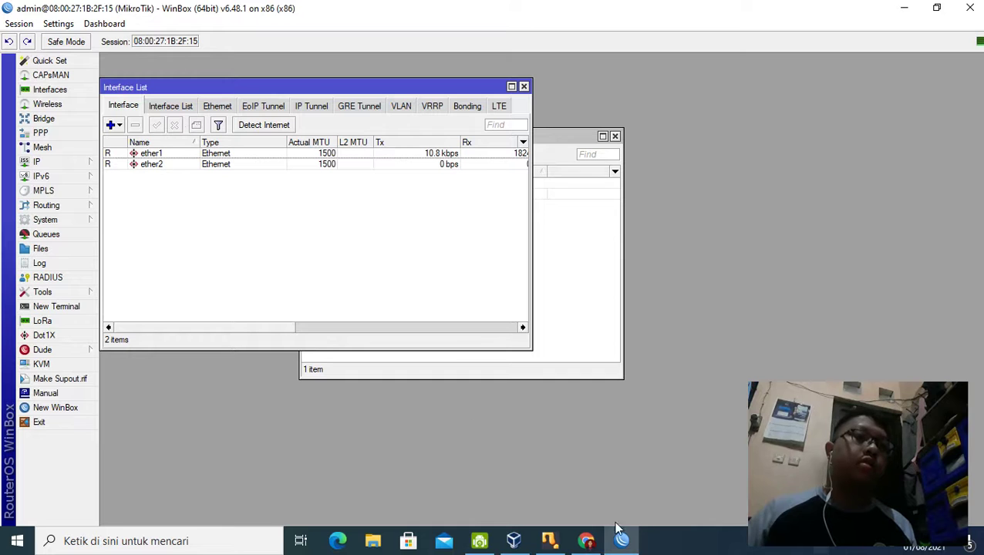
pyautogui.click(586, 541)
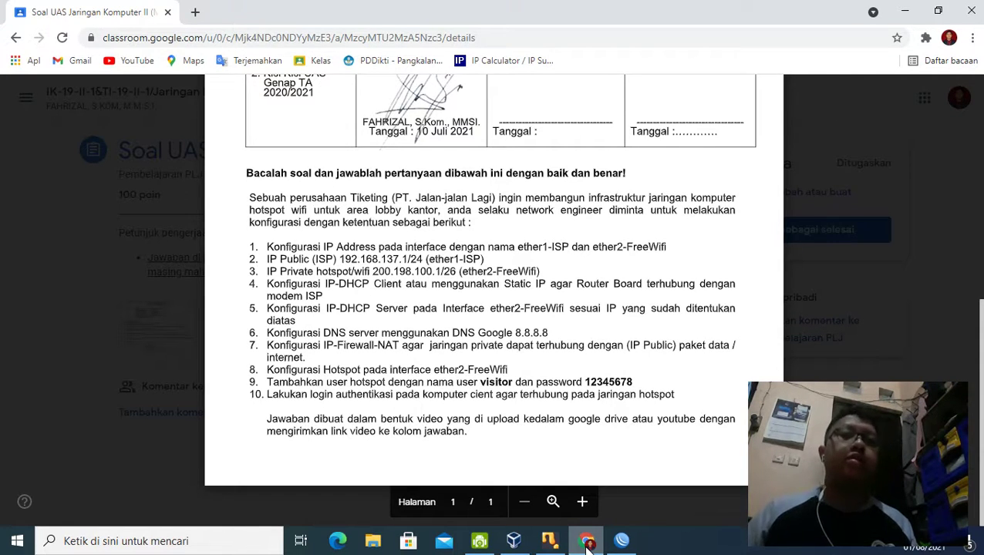
pyautogui.click(586, 541)
pyautogui.click(586, 541)
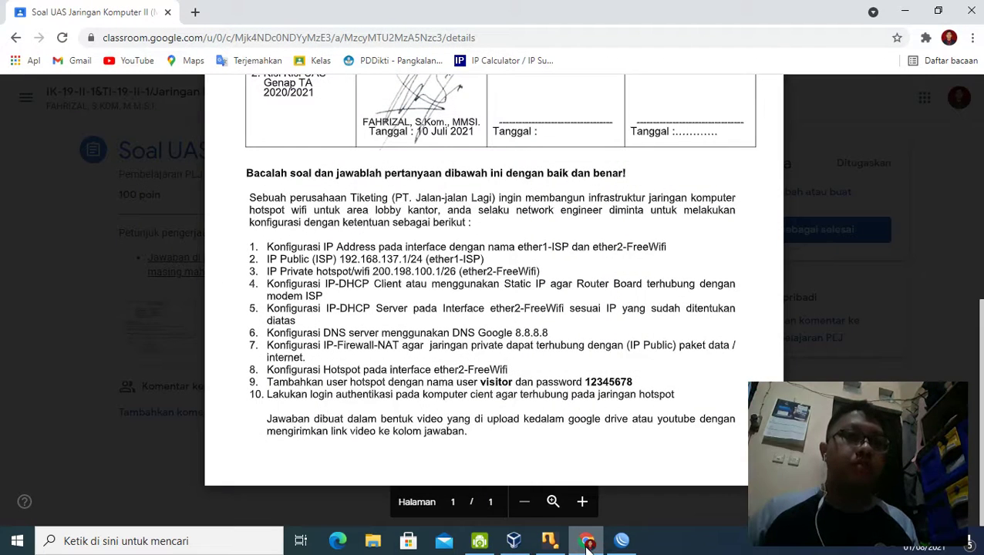
pyautogui.click(586, 542)
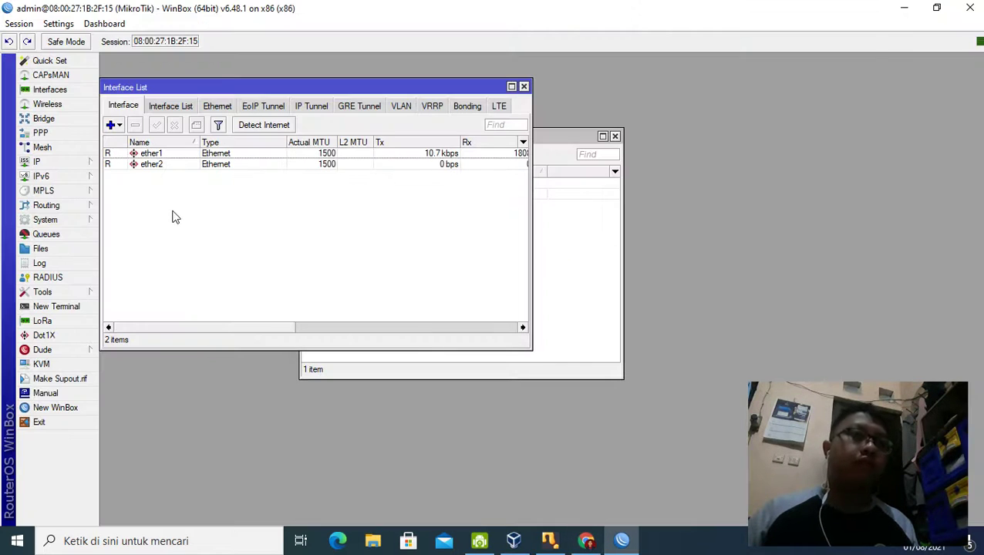
pyautogui.click(168, 154)
# Step: Rename interface ether1 to ether1-ISP
pyautogui.doubleClick(157, 157)
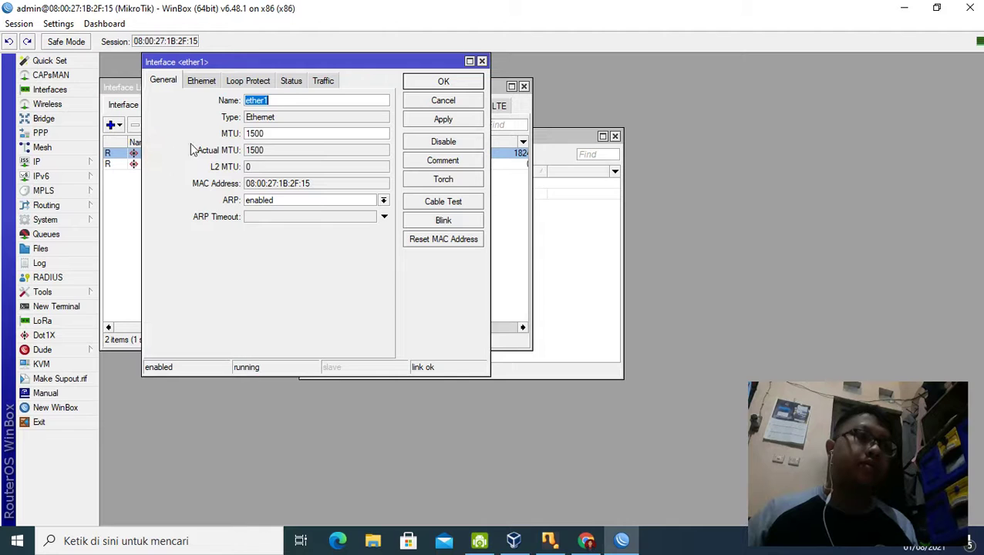
pyautogui.click(280, 100)
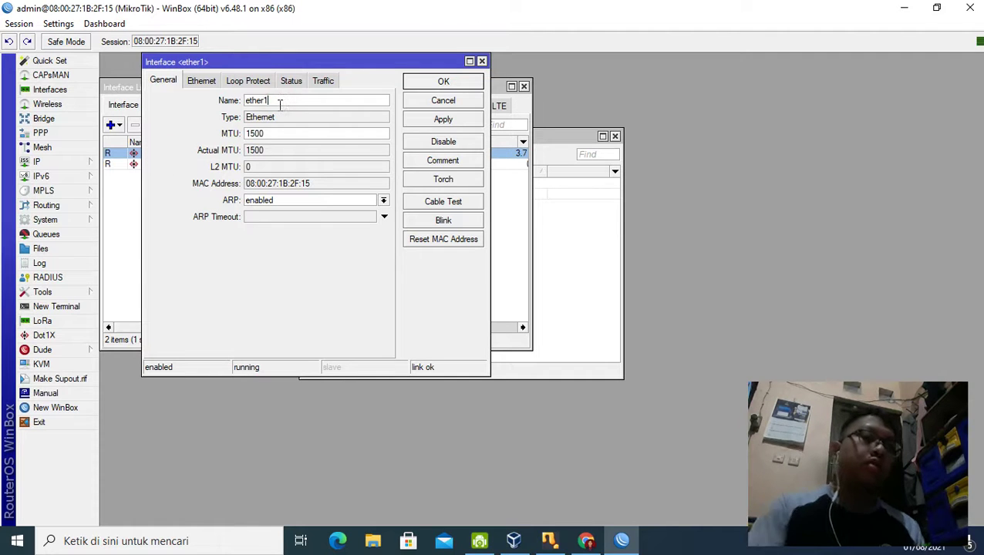
pyautogui.write('_')
pyautogui.press('BackSpace')
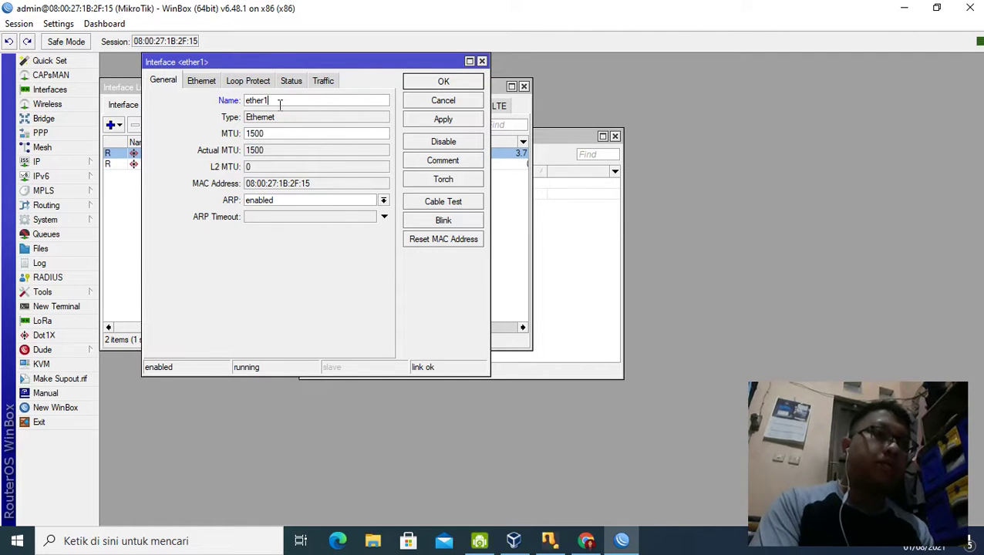
pyautogui.write('-ISP')
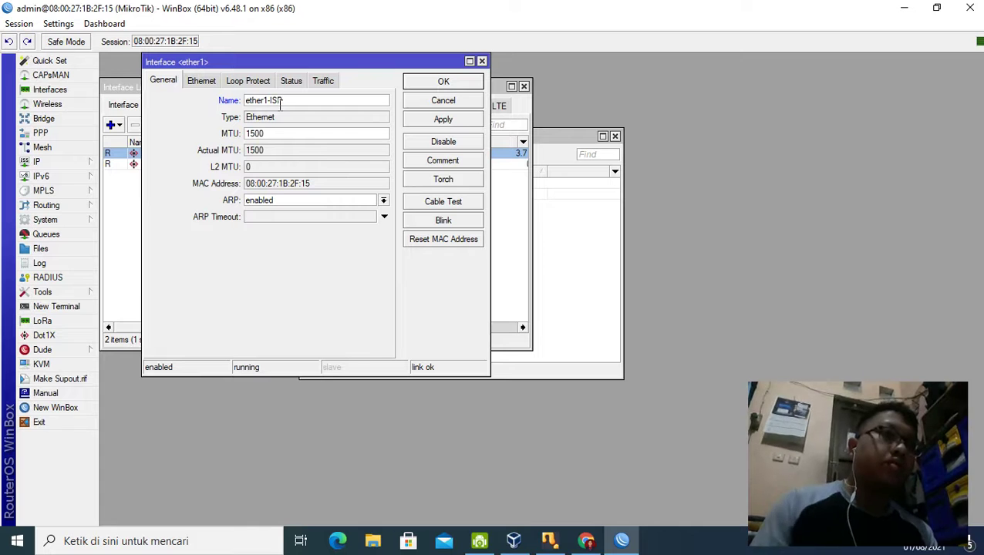
pyautogui.click(451, 83)
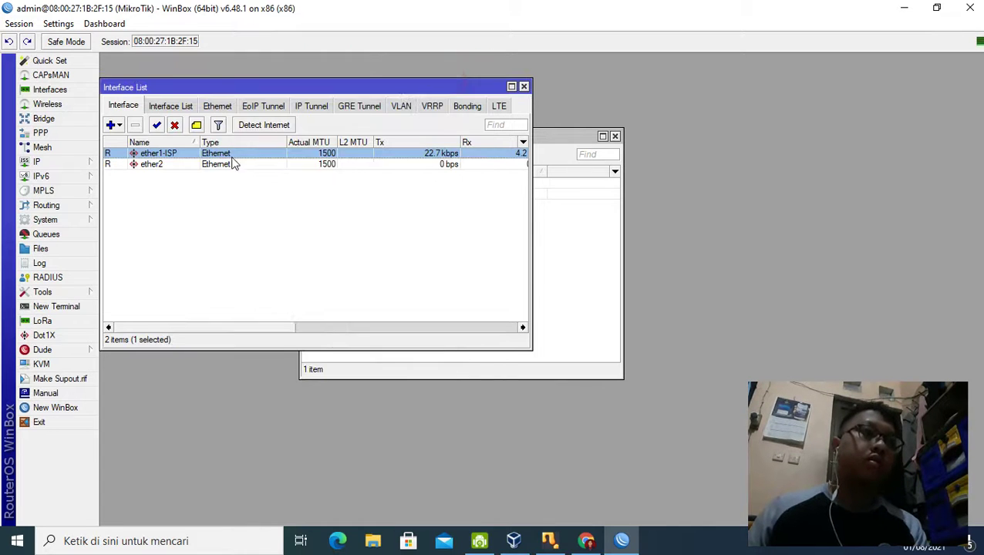
# Step: Rename interface ether2 to ether2-FreeWifi and close the Interface List
pyautogui.doubleClick(176, 166)
pyautogui.click(286, 99)
pyautogui.write('-FreeWifi')
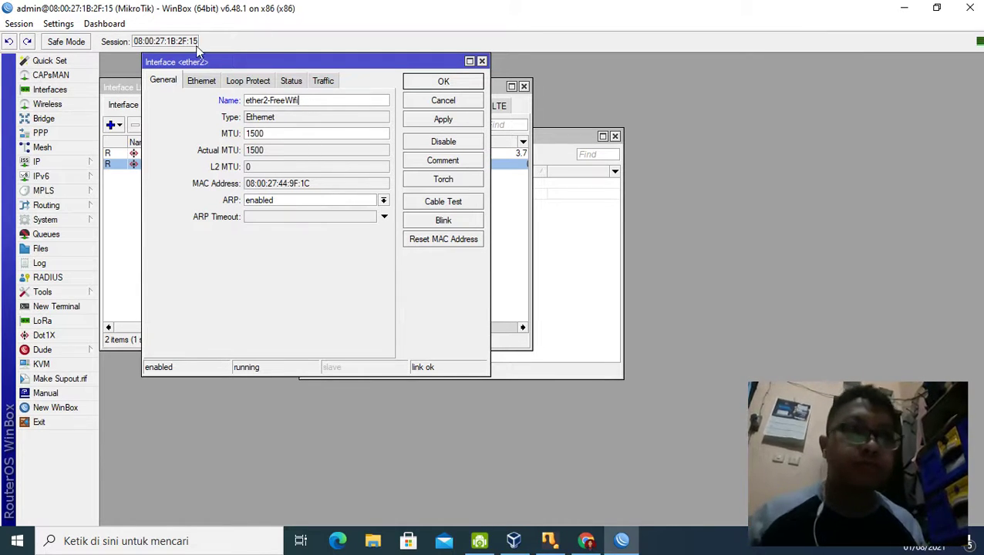
pyautogui.press('BackSpace')
pyautogui.press('BackSpace')
pyautogui.write('w')
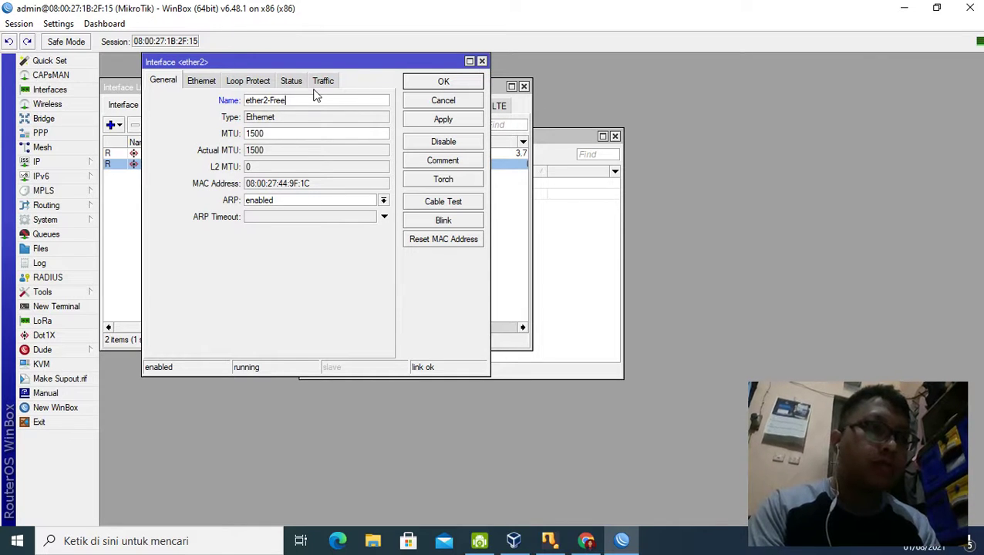
pyautogui.write('Wifi')
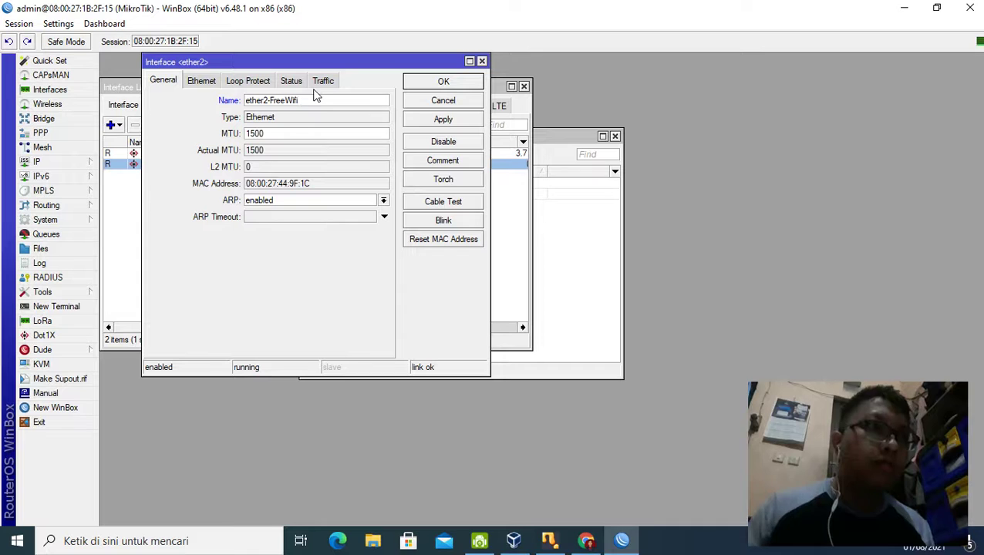
pyautogui.click(443, 79)
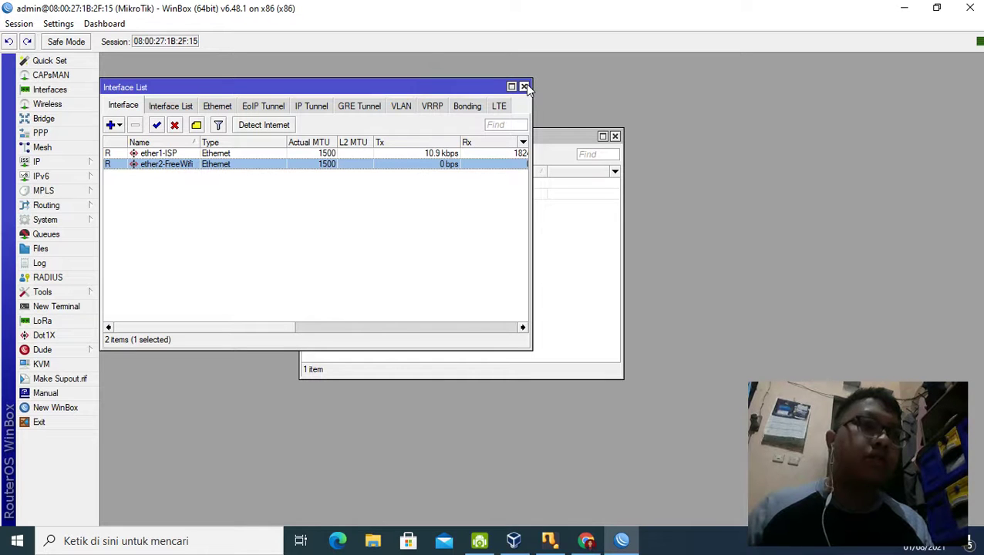
pyautogui.click(523, 86)
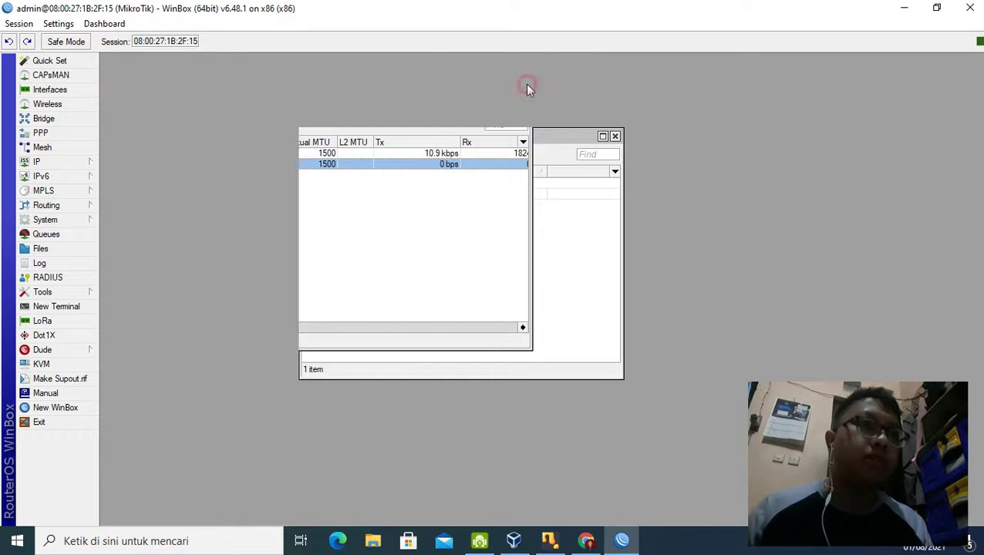
# Step: Create a new IP address entry of 192.168.137.2/24, checking the exam sheet for the value
pyautogui.click(42, 162)
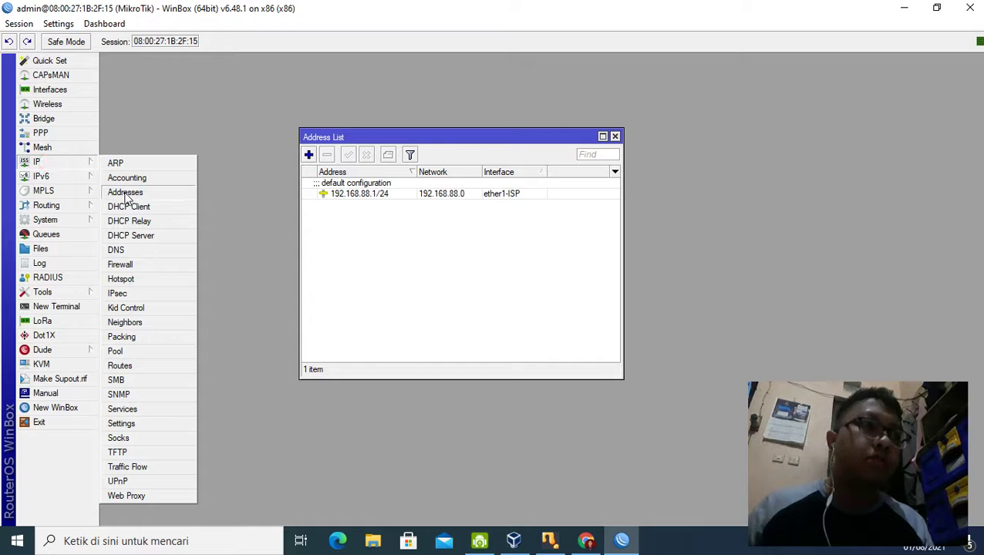
pyautogui.click(125, 192)
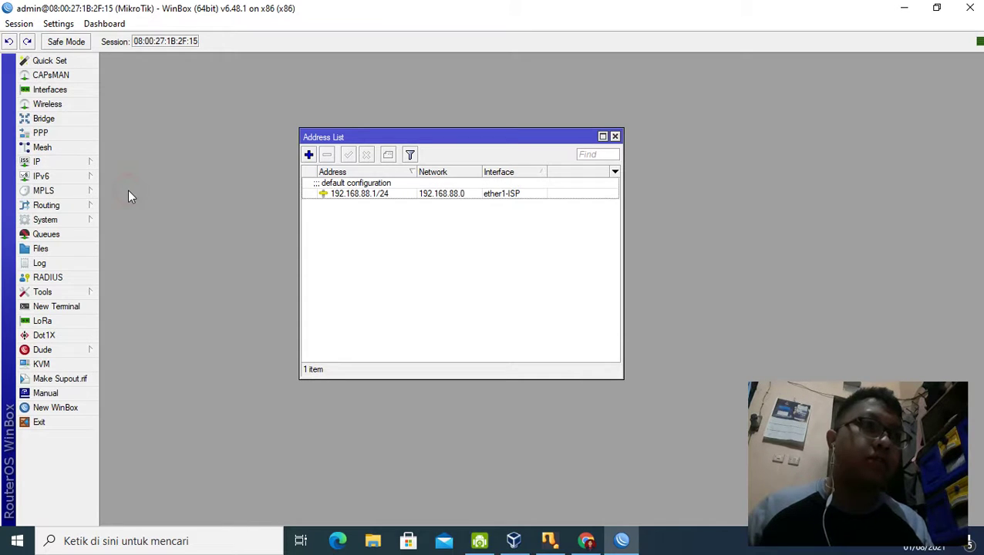
pyautogui.click(309, 154)
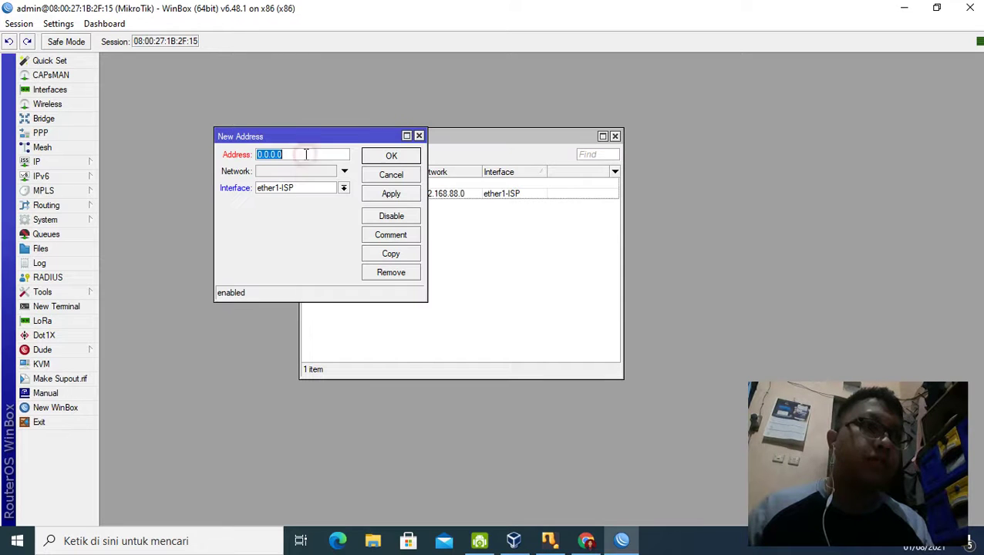
pyautogui.click(584, 544)
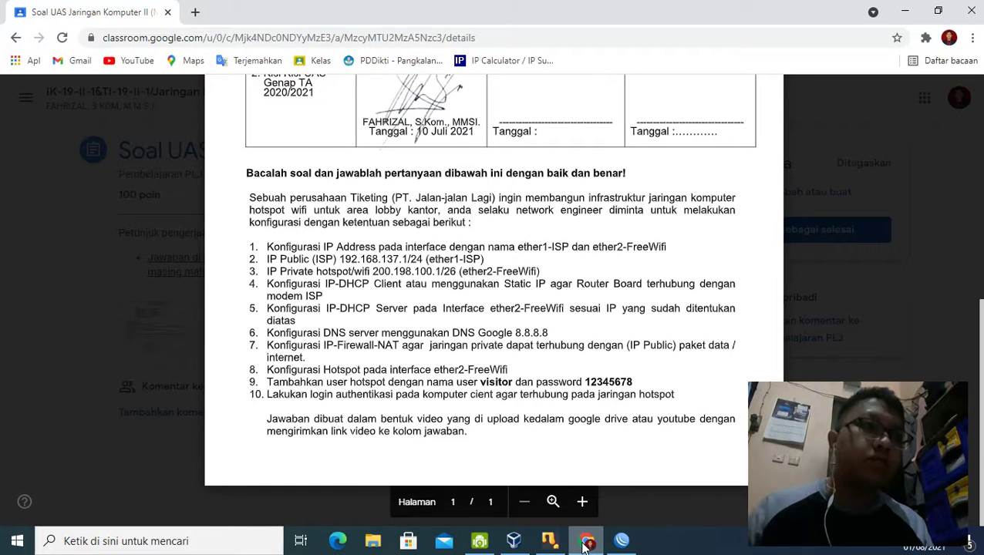
pyautogui.click(585, 543)
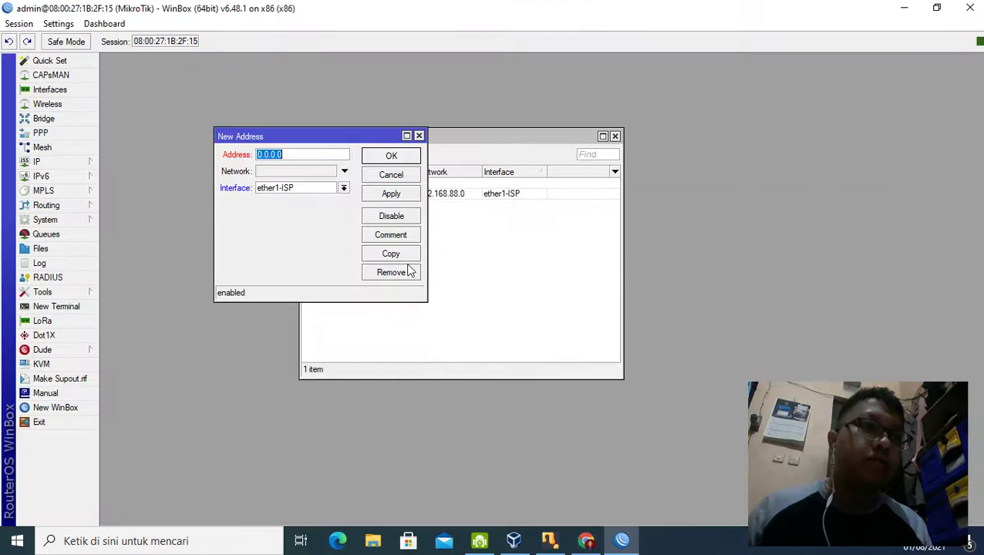
pyautogui.write('2')
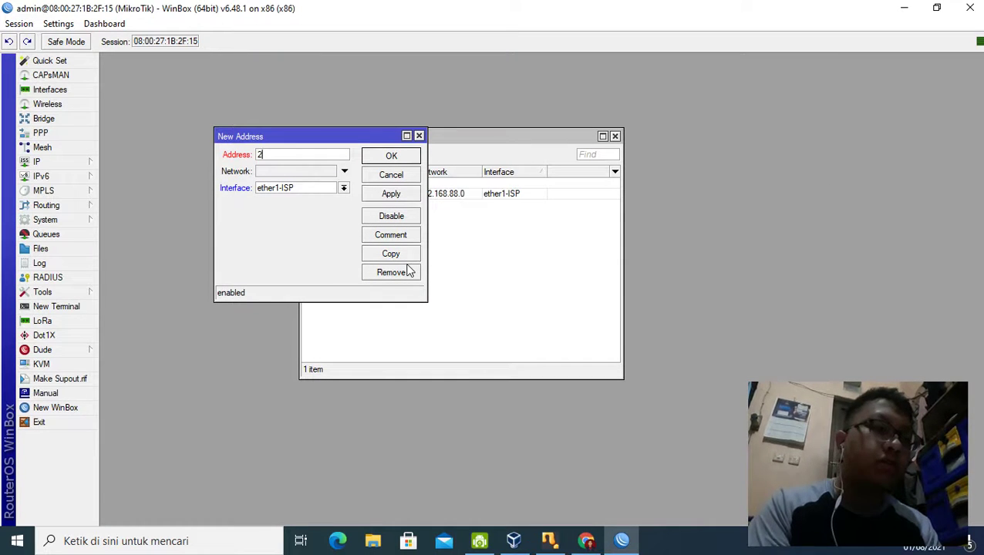
pyautogui.write('9192.168')
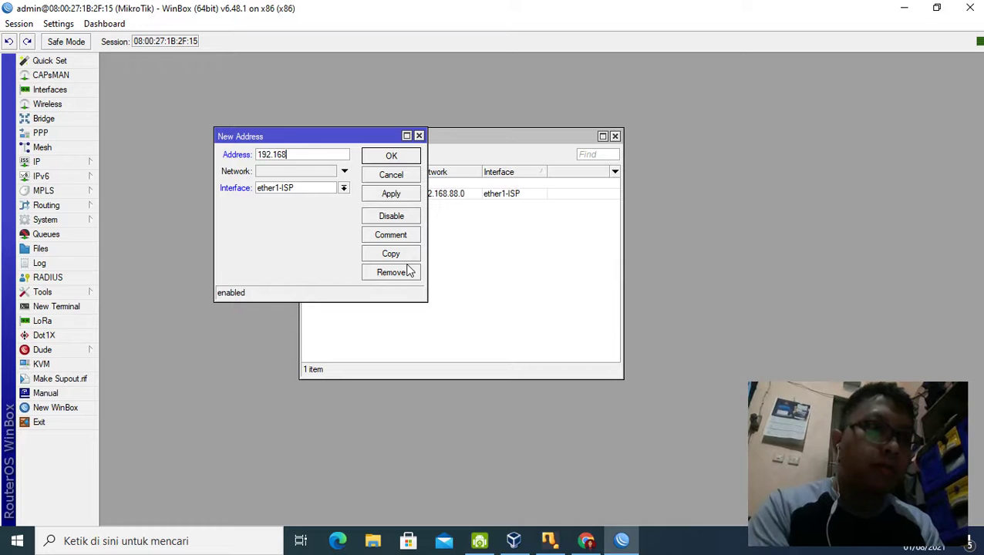
pyautogui.write('.137')
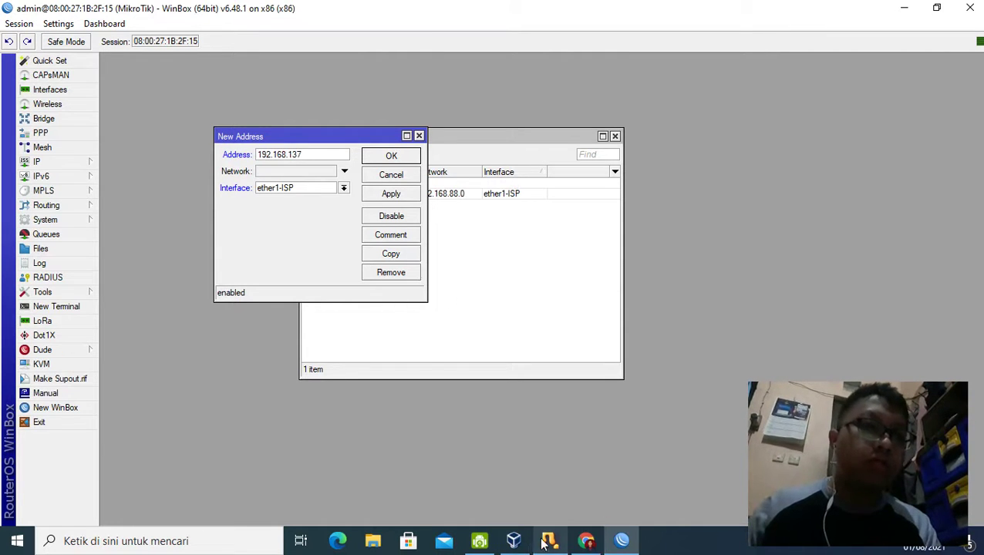
pyautogui.click(586, 541)
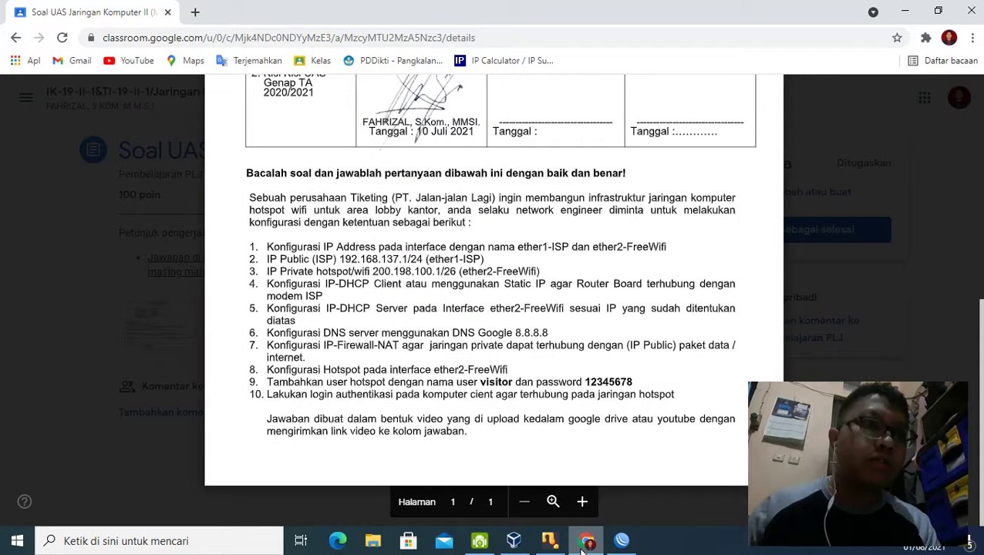
pyautogui.click(586, 541)
pyautogui.click(325, 149)
pyautogui.write('7')
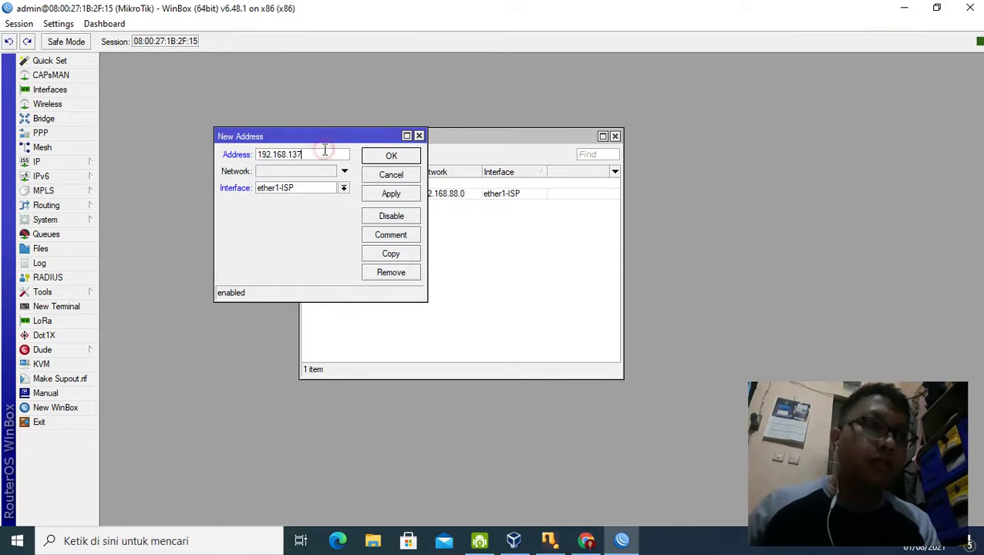
pyautogui.write('.')
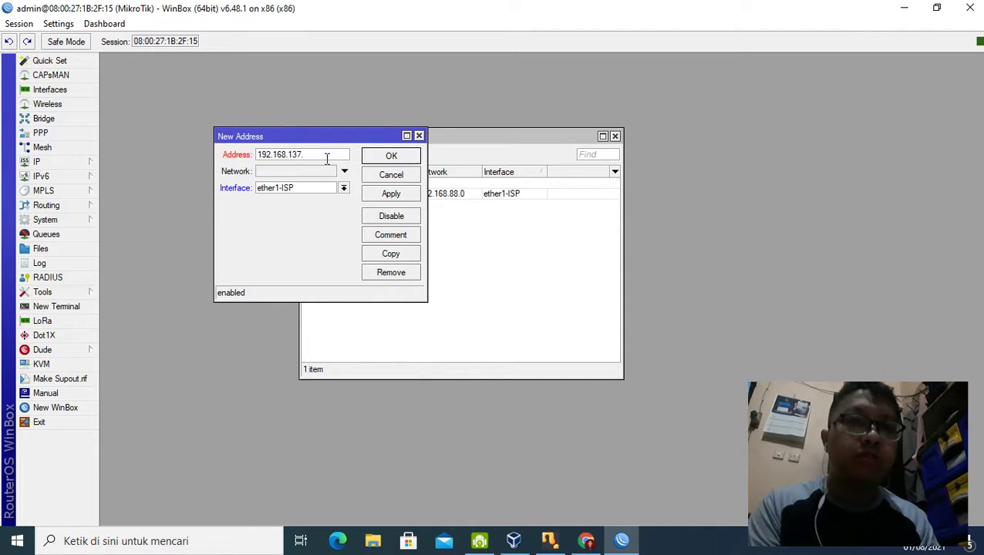
pyautogui.write('2')
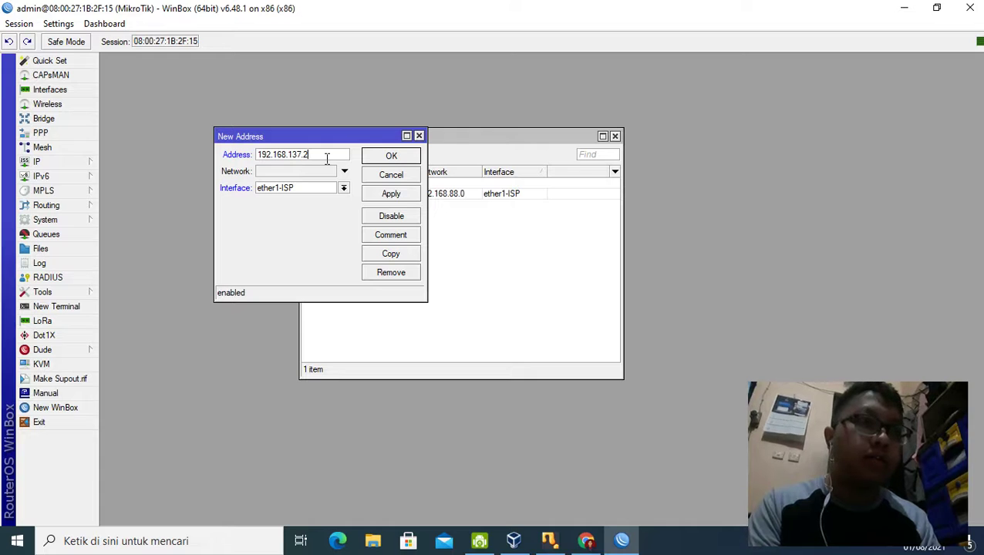
pyautogui.write('/24')
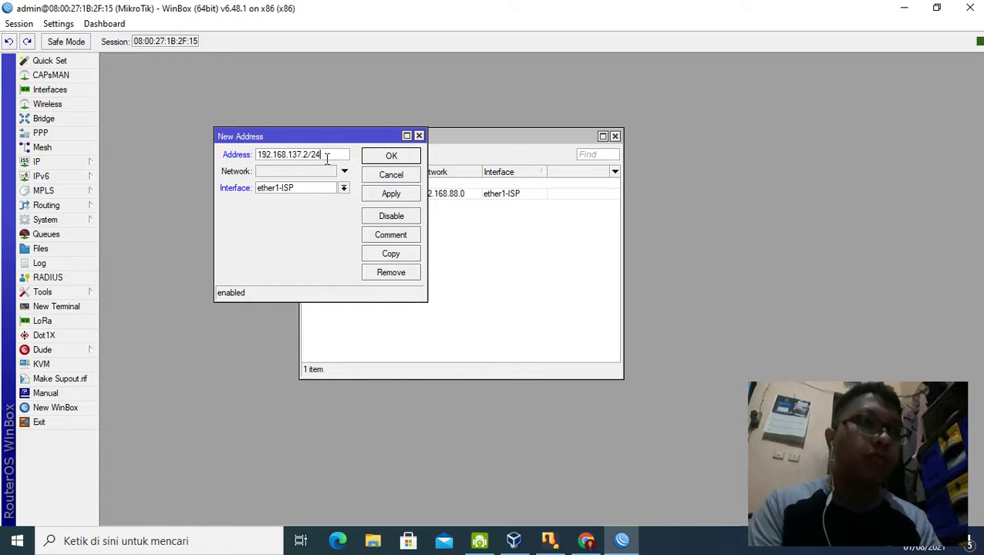
# Step: Set Network to 192.168.137.0 and apply the address on ether1-ISP
pyautogui.moveTo(307, 154); pyautogui.dragTo(241, 162)
pyautogui.hotkey('ctrl', 'c')
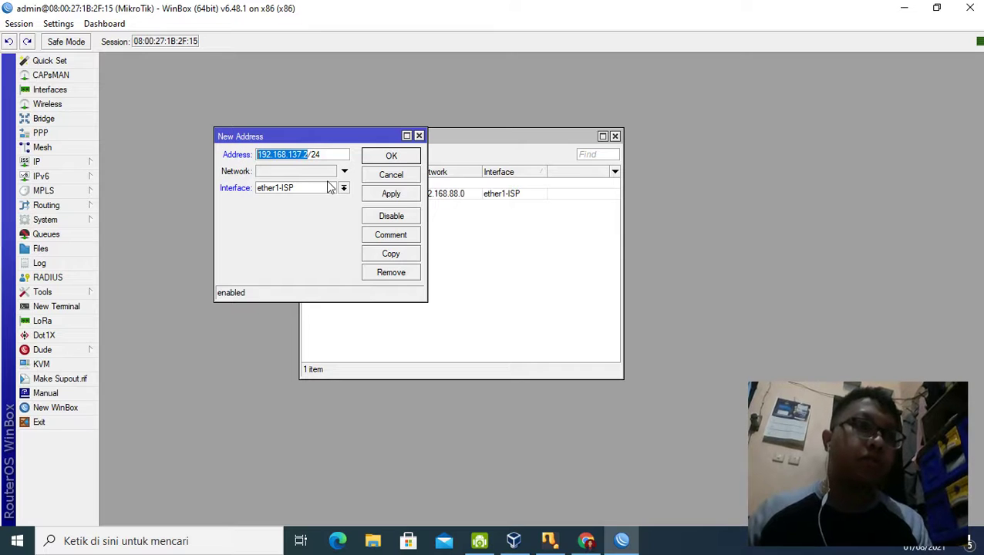
pyautogui.click(325, 171)
pyautogui.hotkey('ctrl', 'v')
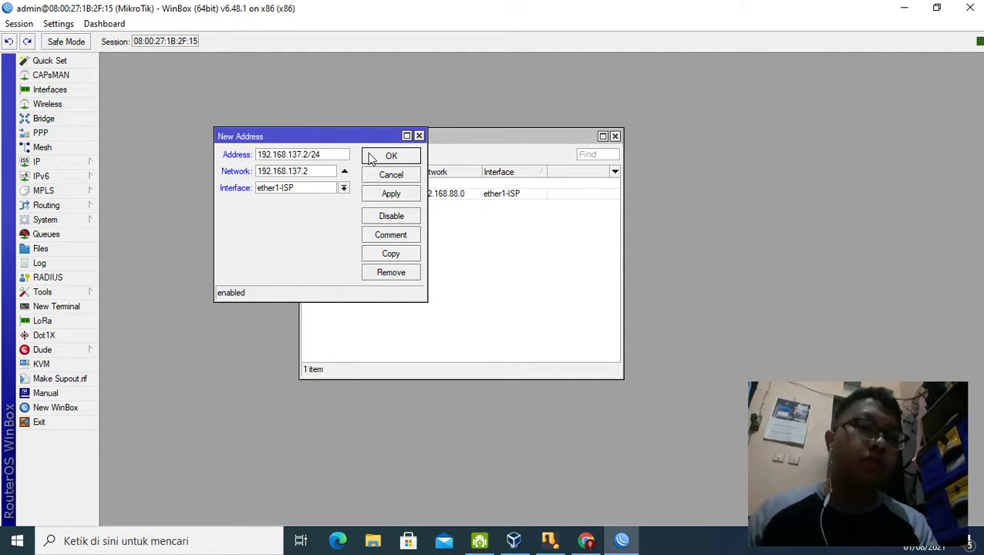
pyautogui.press('BackSpace')
pyautogui.write('0')
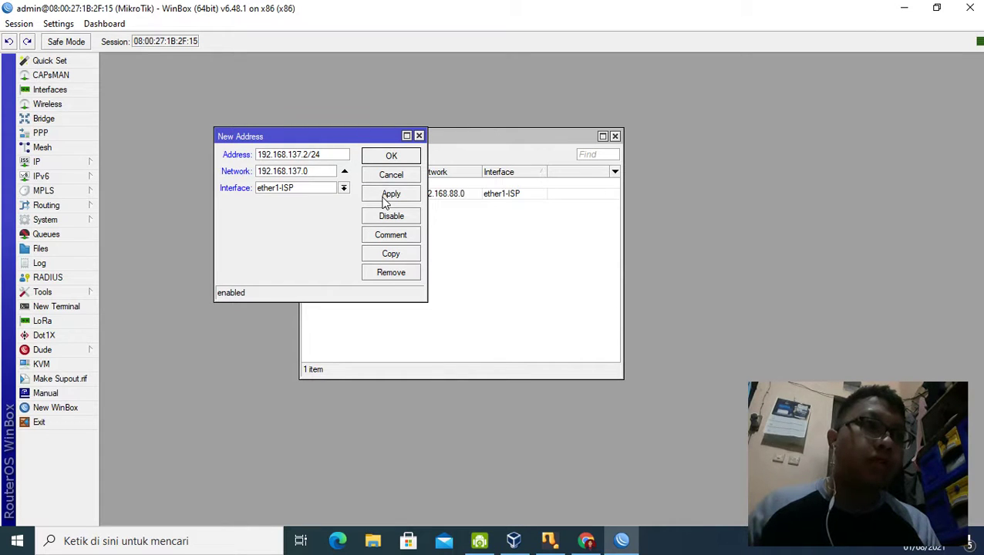
pyautogui.click(384, 197)
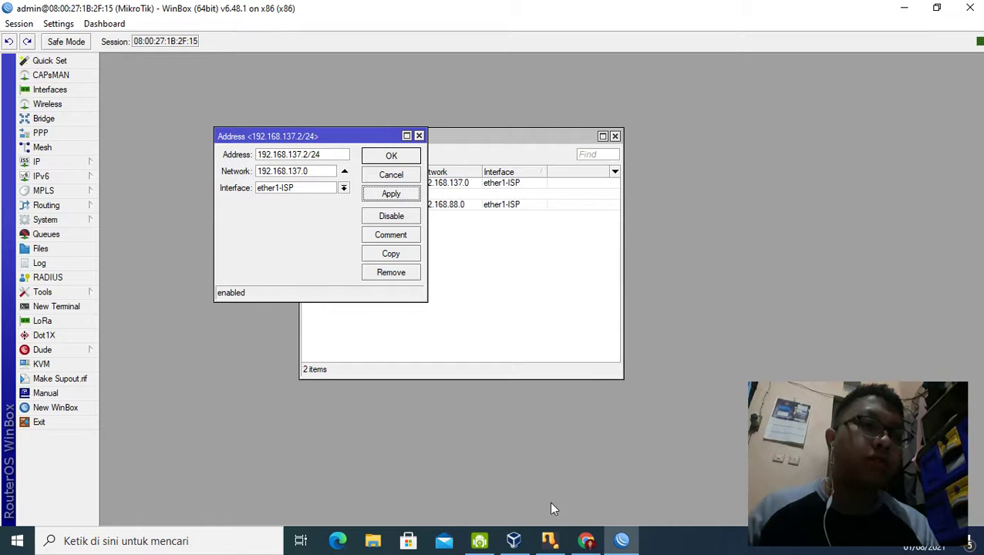
# Step: Change the entry's address octets to 200.198.100.1, checking the exam sheet
pyautogui.click(586, 541)
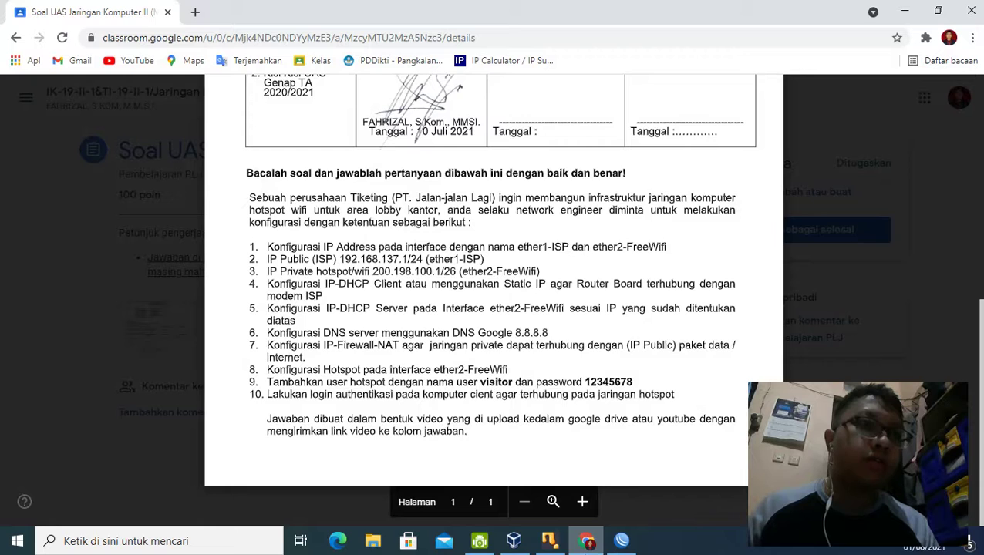
pyautogui.click(586, 542)
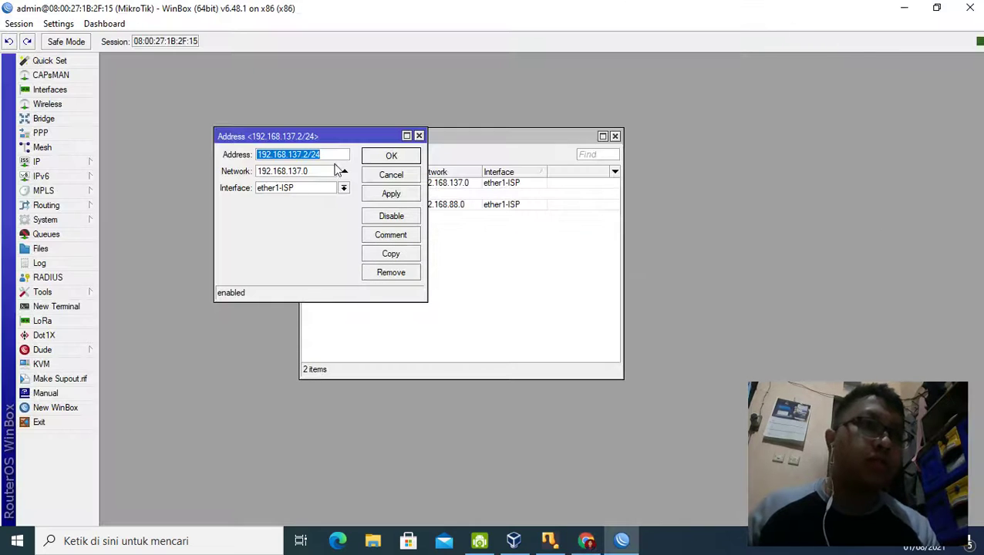
pyautogui.click(301, 155)
pyautogui.moveTo(301, 155); pyautogui.dragTo(229, 169)
pyautogui.press('BackSpace')
pyautogui.write('100')
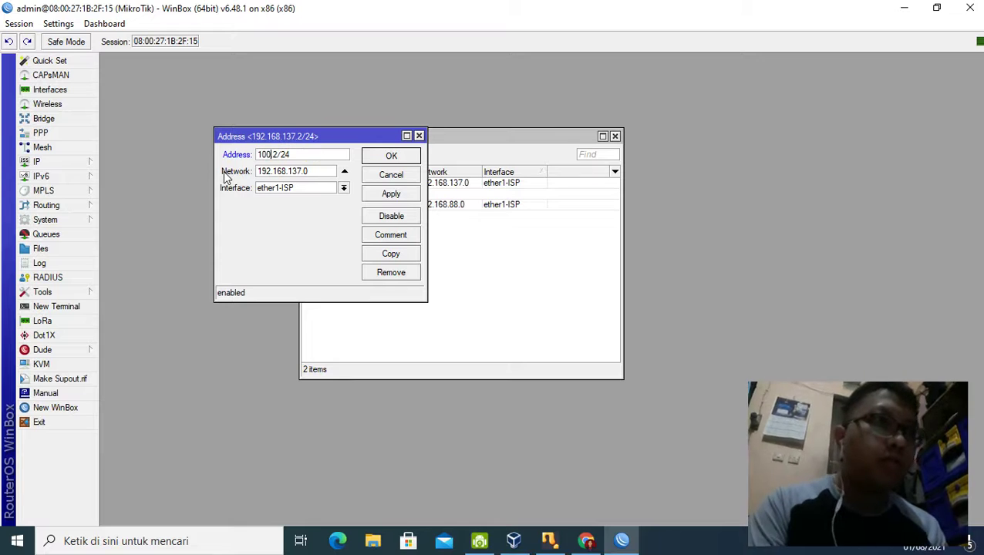
pyautogui.press('BackSpace')
pyautogui.press('BackSpace')
pyautogui.press('BackSpace')
pyautogui.write('200.198')
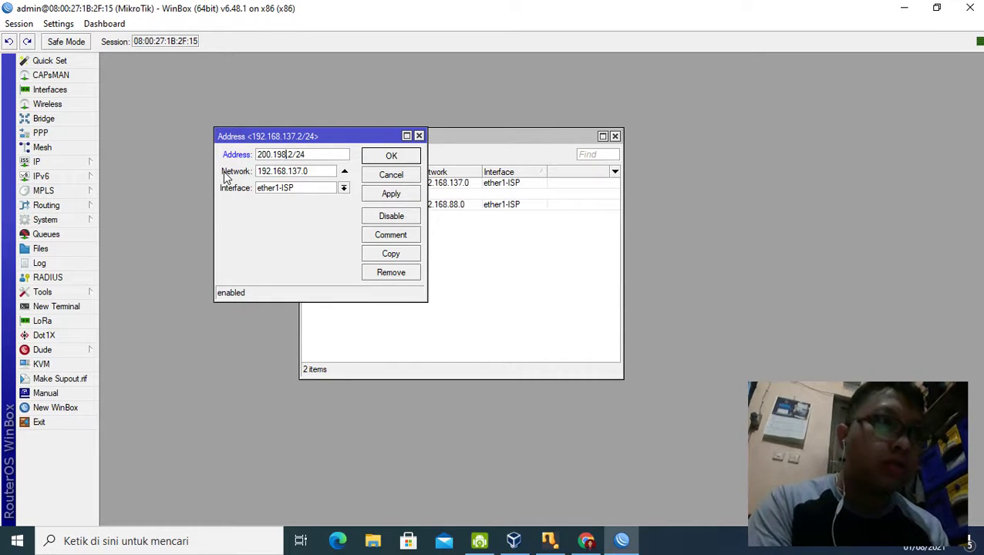
pyautogui.write('..')
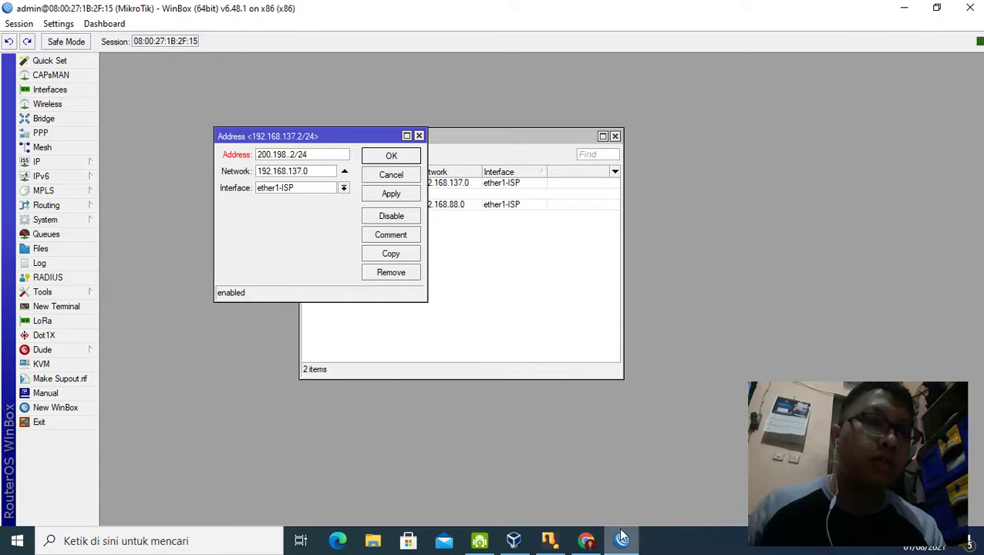
pyautogui.click(587, 542)
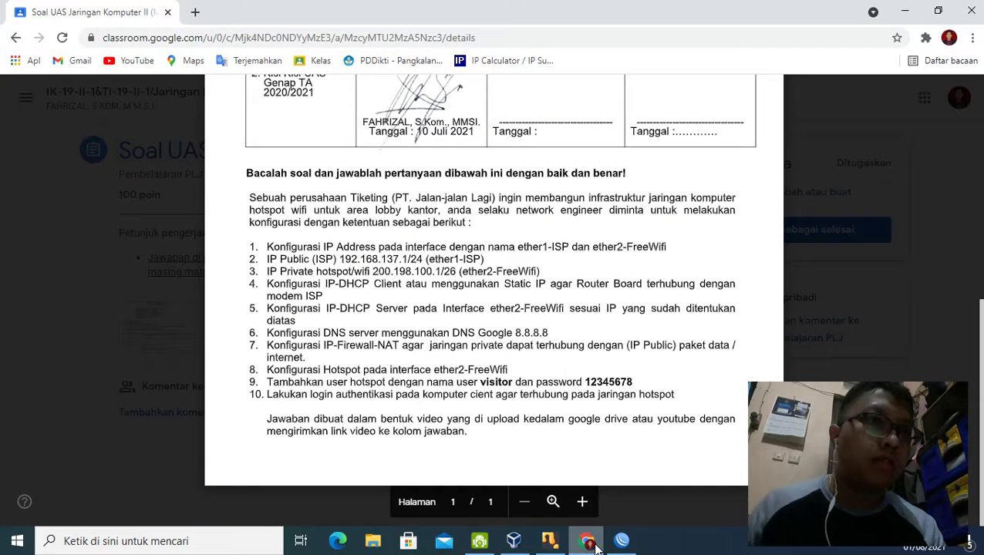
pyautogui.click(594, 544)
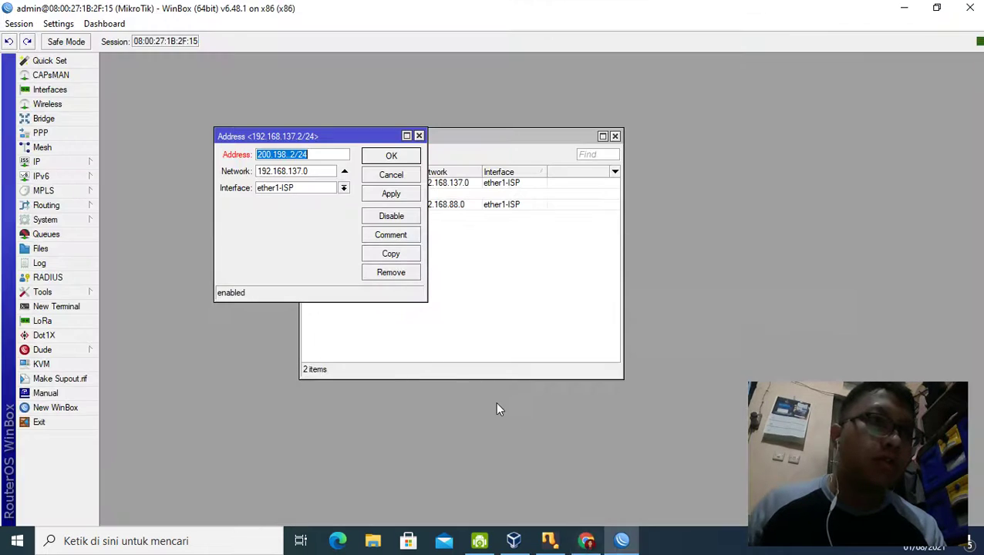
pyautogui.click(286, 154)
pyautogui.write('00.1')
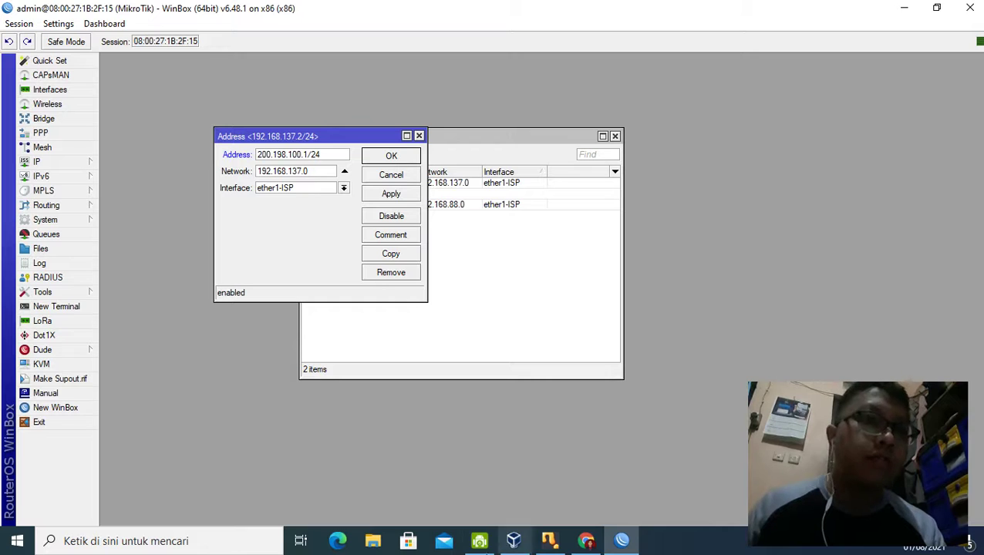
pyautogui.press('BackSpace')
pyautogui.write('1')
# Step: Change the address prefix length to /26
pyautogui.click(590, 542)
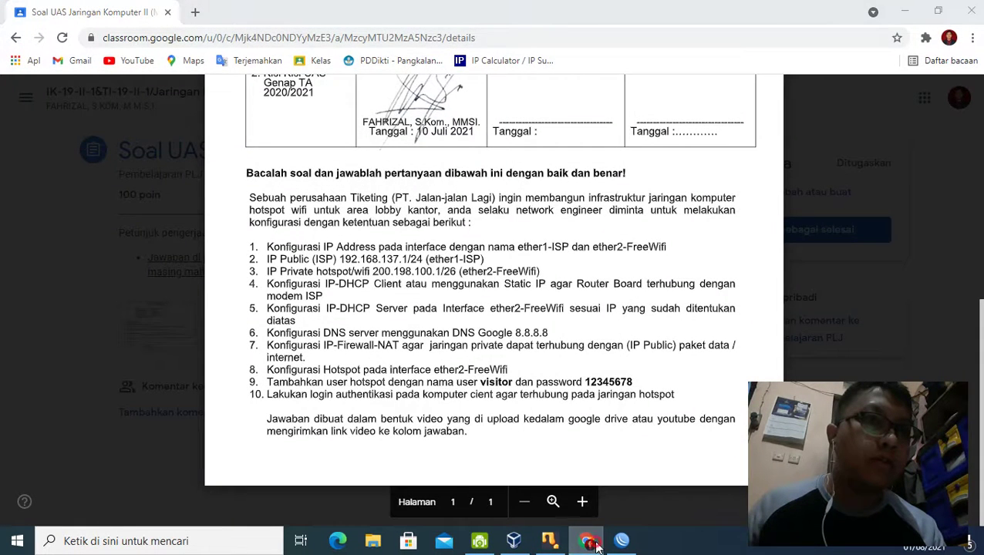
pyautogui.click(598, 544)
pyautogui.click(324, 154)
pyautogui.press('BackSpace')
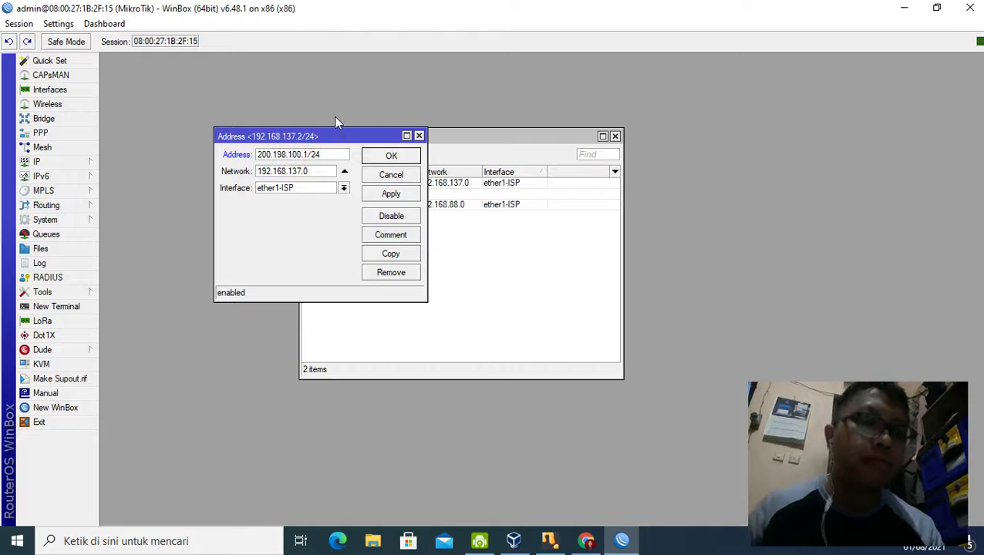
pyautogui.write('6')
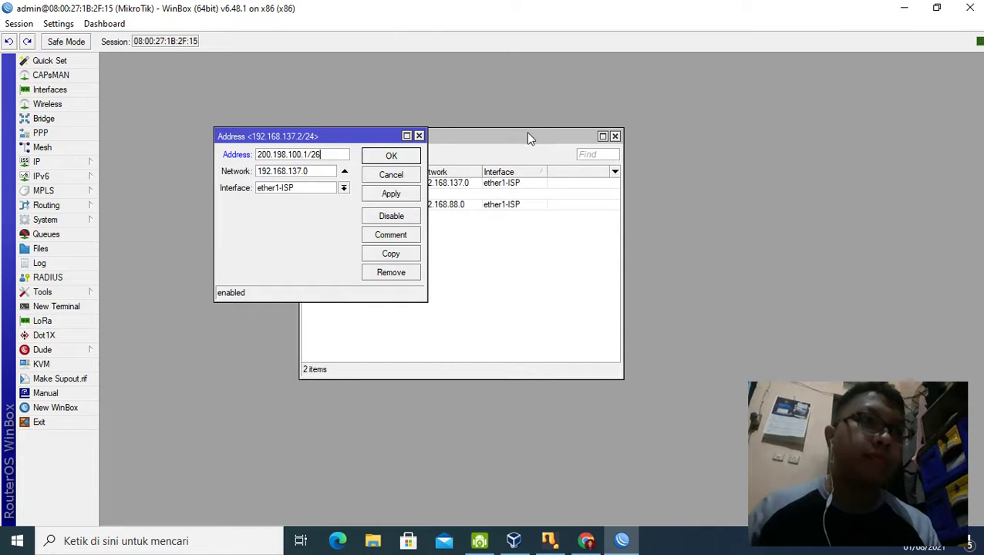
# Step: Set Network to 200.198.100.0 and interface ether2-FreeWifi, then apply and close the editor
pyautogui.click(307, 153)
pyautogui.moveTo(307, 153); pyautogui.dragTo(186, 144)
pyautogui.hotkey('ctrl', 'c')
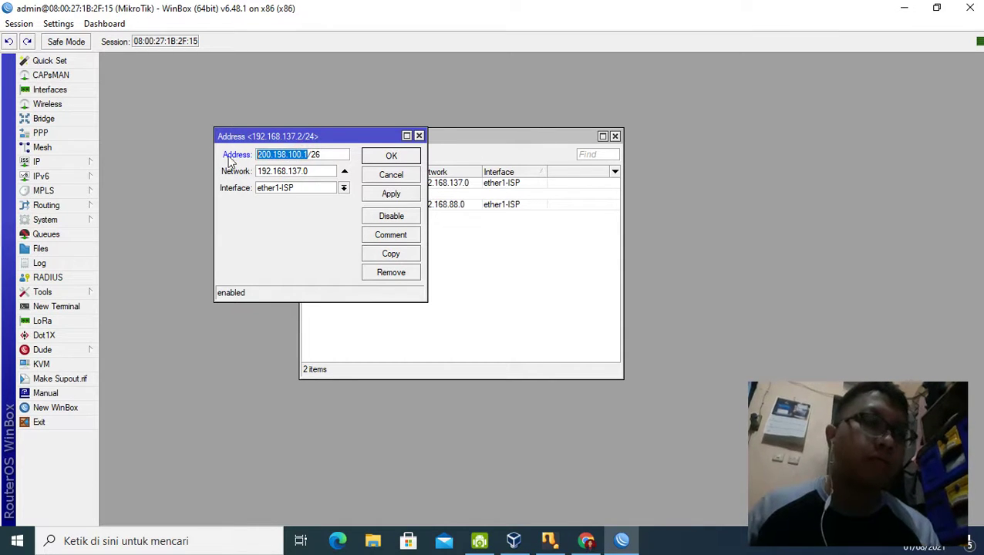
pyautogui.moveTo(314, 168); pyautogui.dragTo(259, 167)
pyautogui.hotkey('ctrl', 'v')
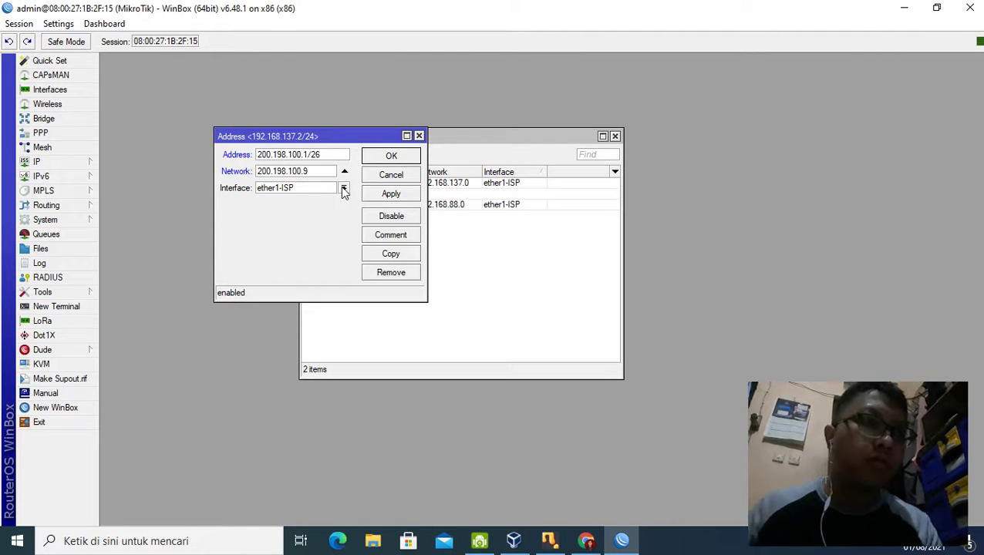
pyautogui.click(340, 192)
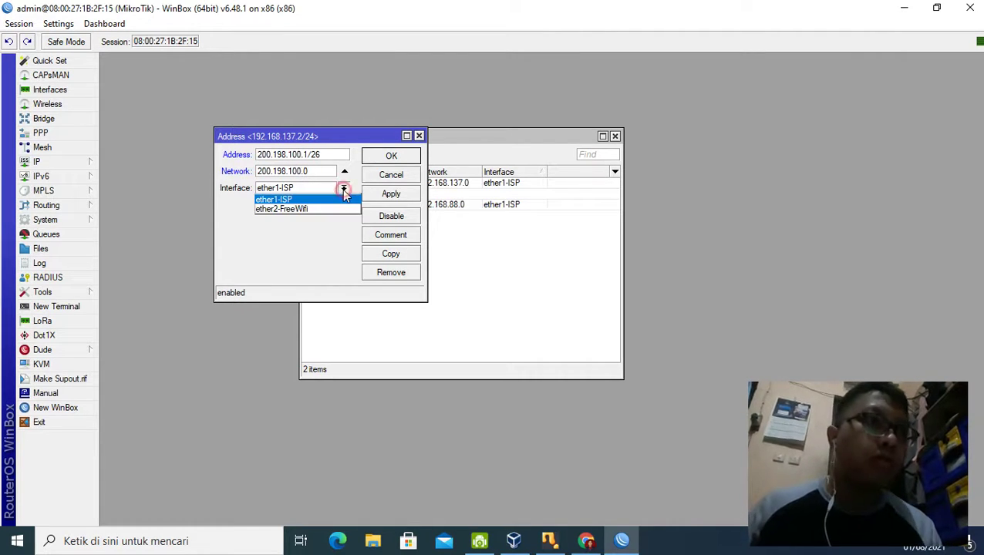
pyautogui.click(336, 209)
pyautogui.click(393, 194)
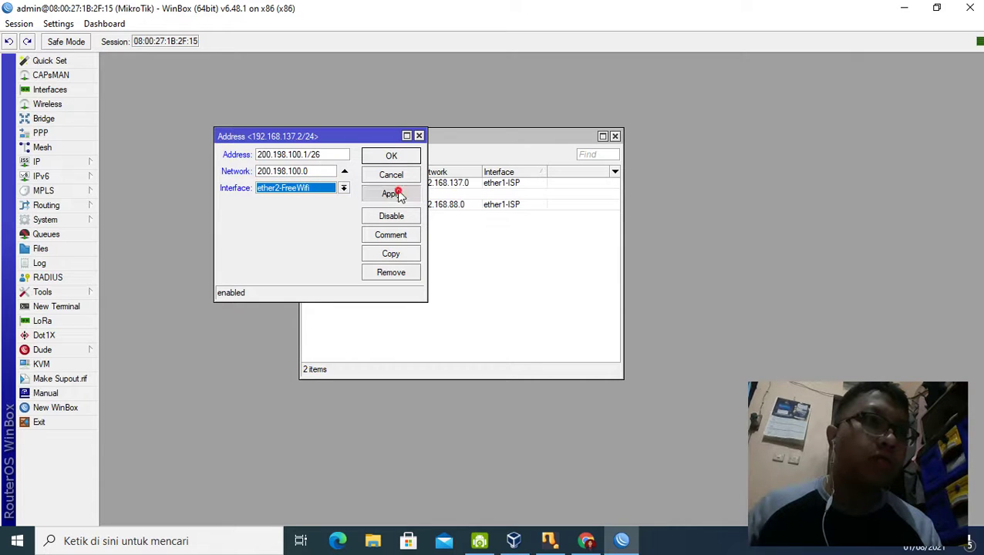
pyautogui.click(383, 156)
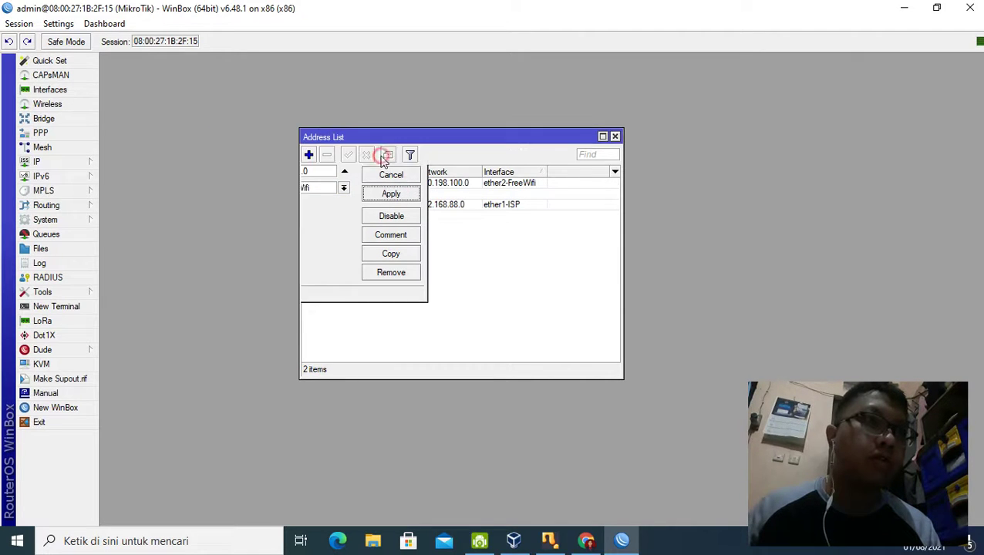
# Step: Add 192.168.137.2/24 with network 192.168.137.0 on ether1-ISP and confirm with OK
pyautogui.click(309, 155)
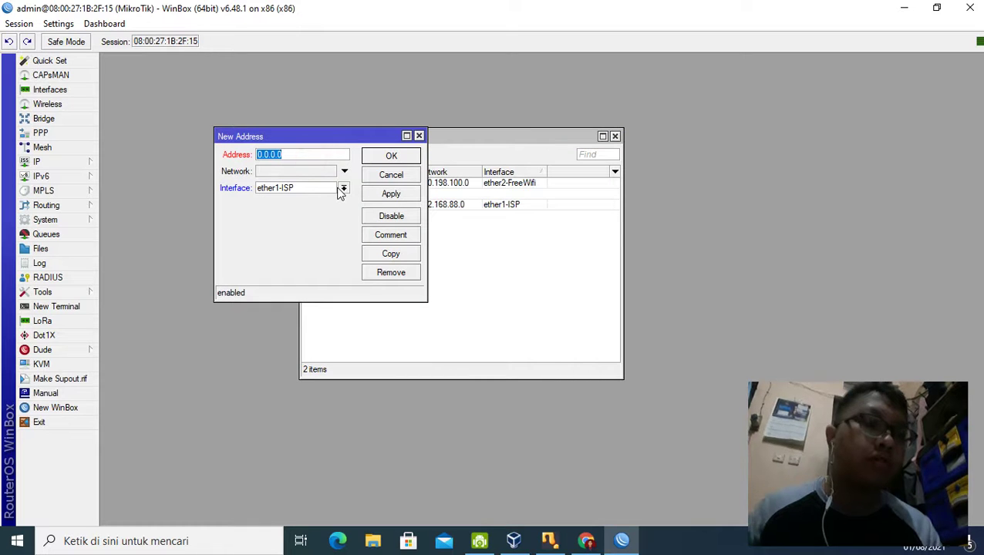
pyautogui.write('192.1')
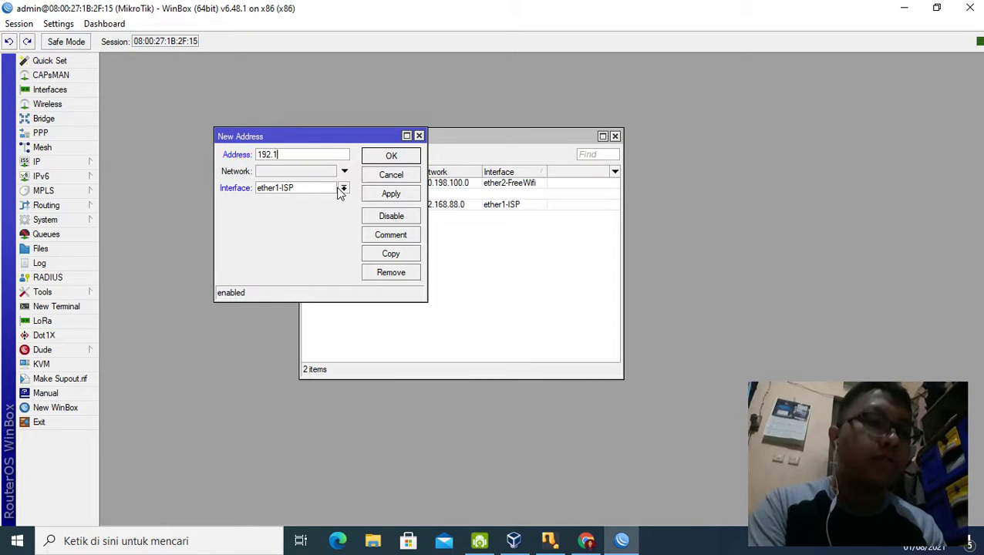
pyautogui.write('68.137.2')
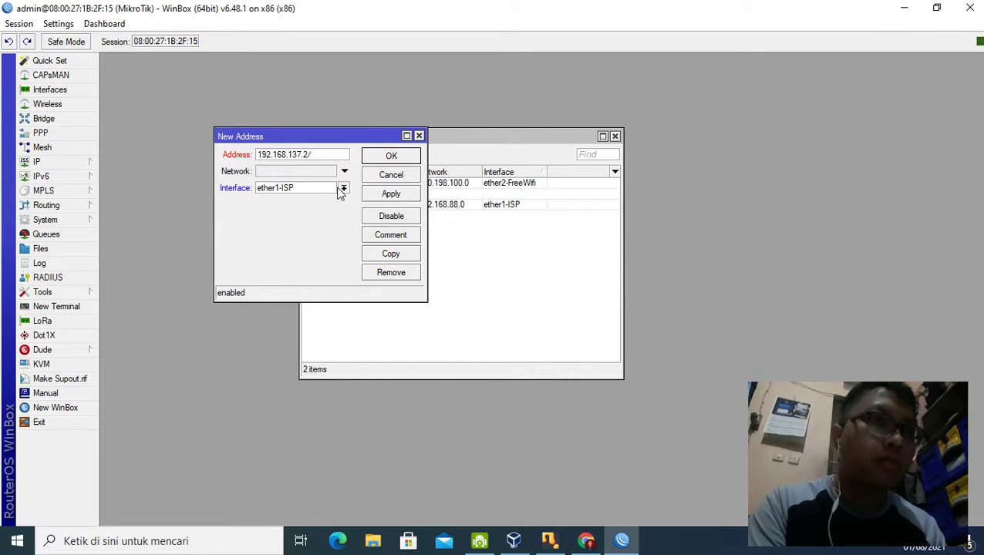
pyautogui.write('/24')
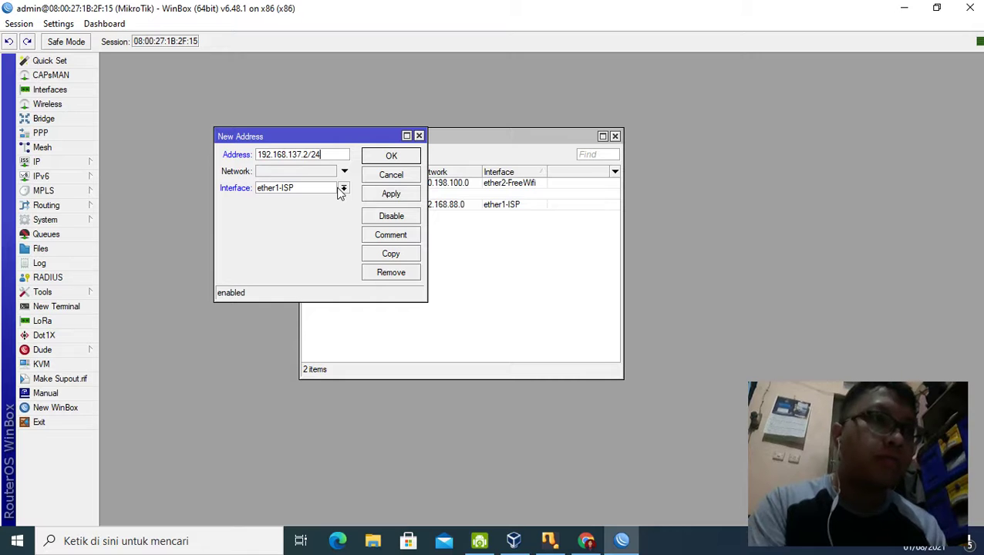
pyautogui.click(344, 172)
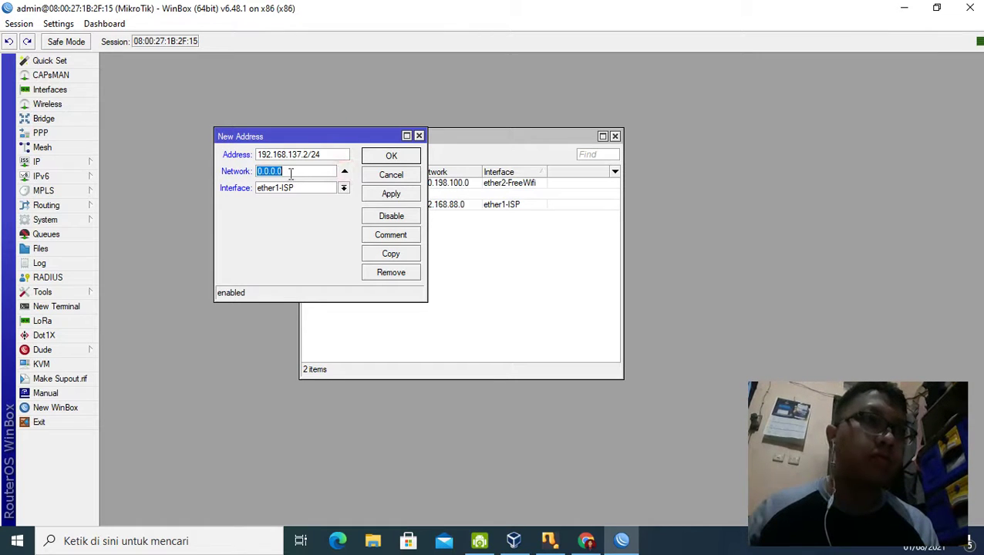
pyautogui.doubleClick(307, 154)
pyautogui.hotkey('ctrl', 'c')
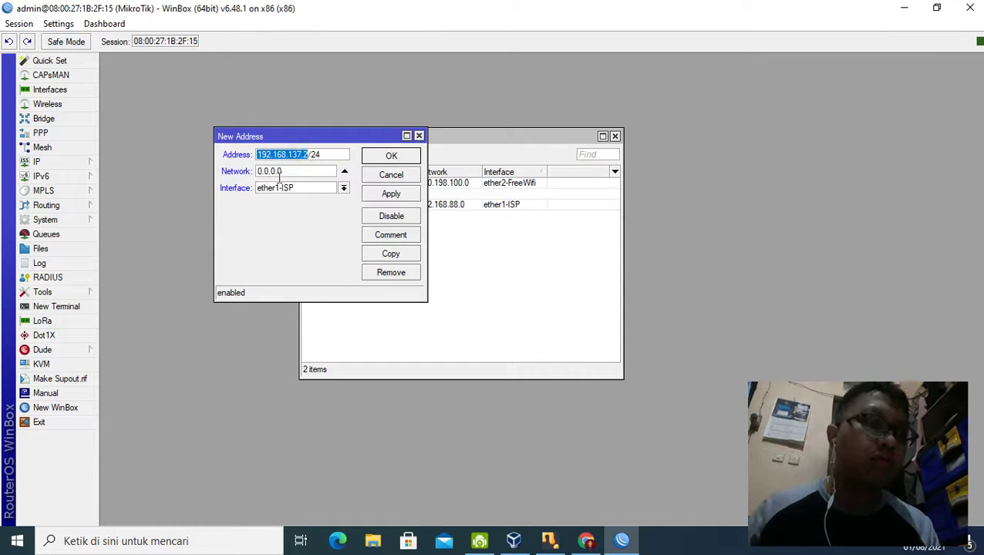
pyautogui.moveTo(284, 172); pyautogui.dragTo(224, 168)
pyautogui.hotkey('ctrl', 'v')
pyautogui.press('BackSpace')
pyautogui.write('0')
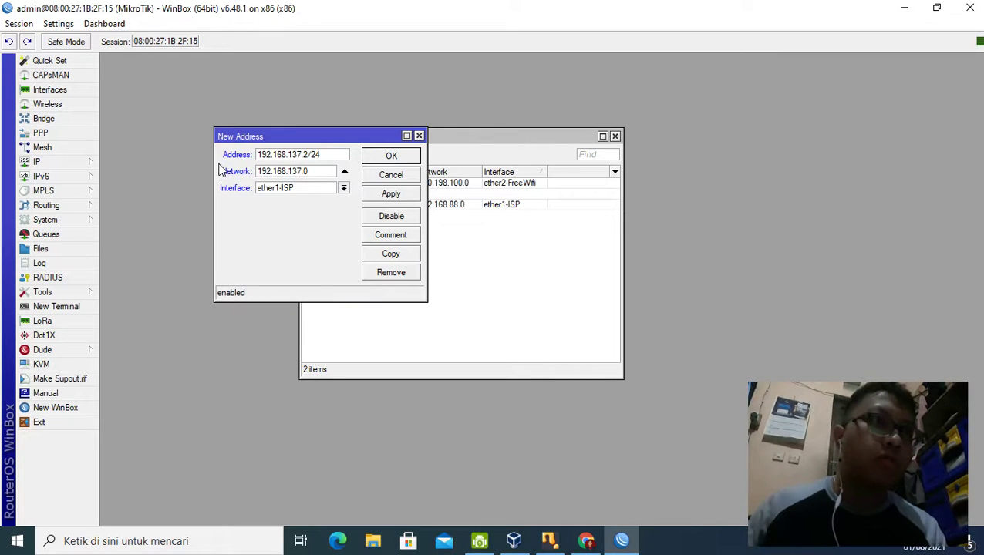
pyautogui.click(392, 156)
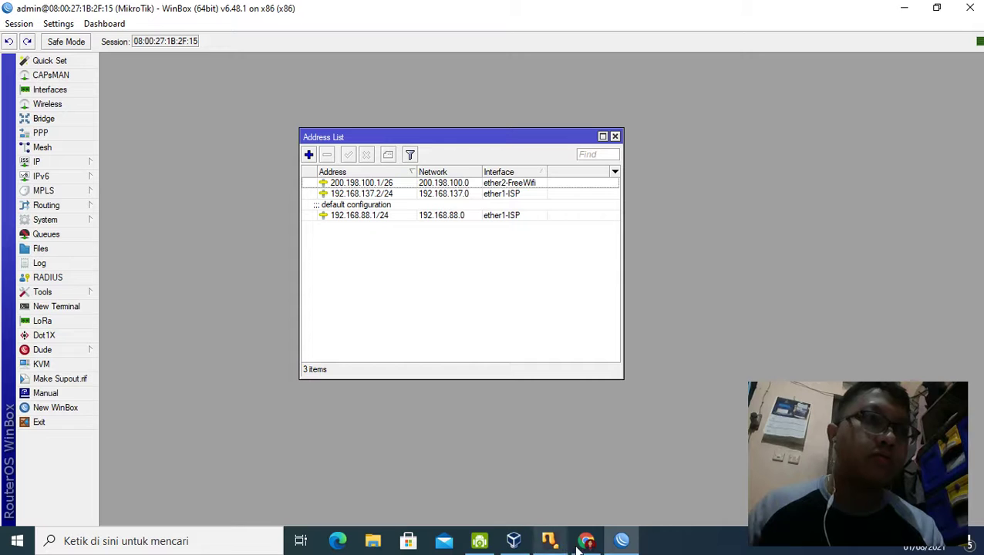
# Step: Show the Chrome exam document and load the jodies.de IP Calculator bookmark in a new tab
pyautogui.moveTo(590, 545)
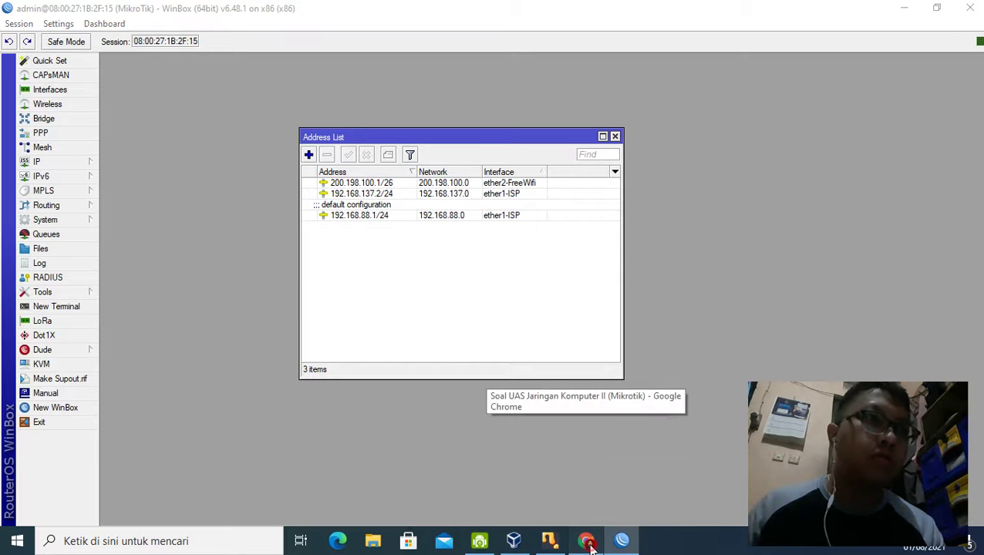
pyautogui.click(590, 544)
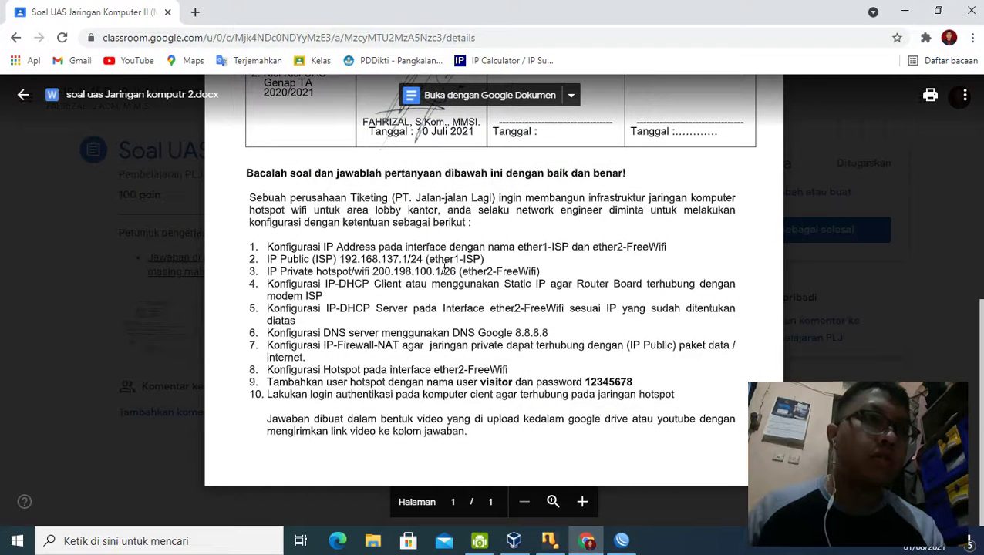
pyautogui.click(195, 12)
pyautogui.click(460, 62)
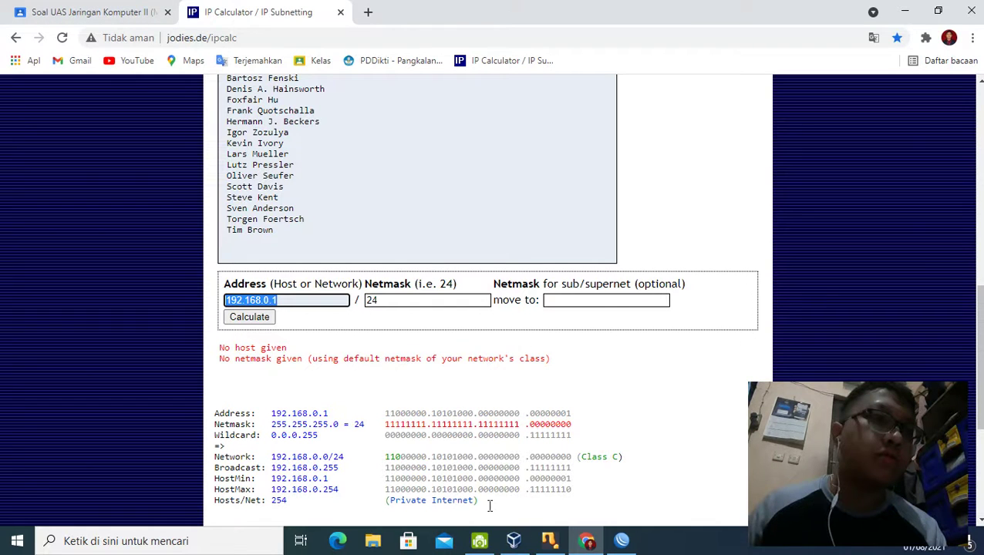
# Step: Calculate the subnet for address 200.198.100.1 with netmask 26
pyautogui.doubleClick(374, 303)
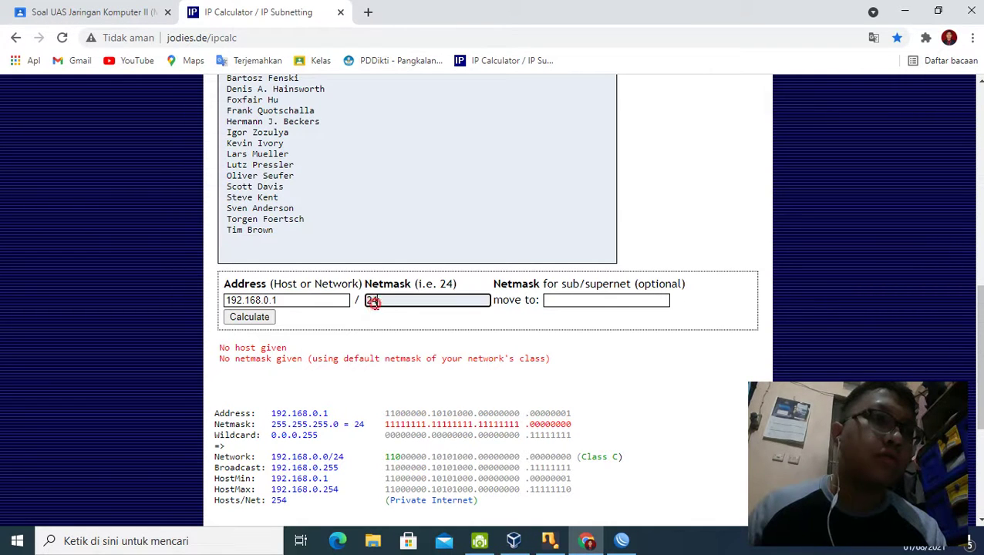
pyautogui.write('26')
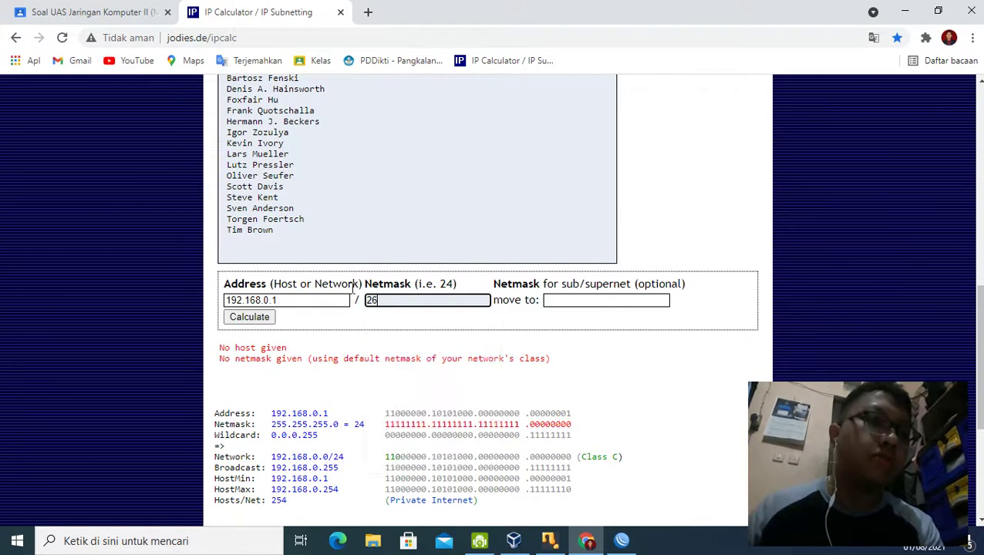
pyautogui.doubleClick(301, 308)
pyautogui.write('200.')
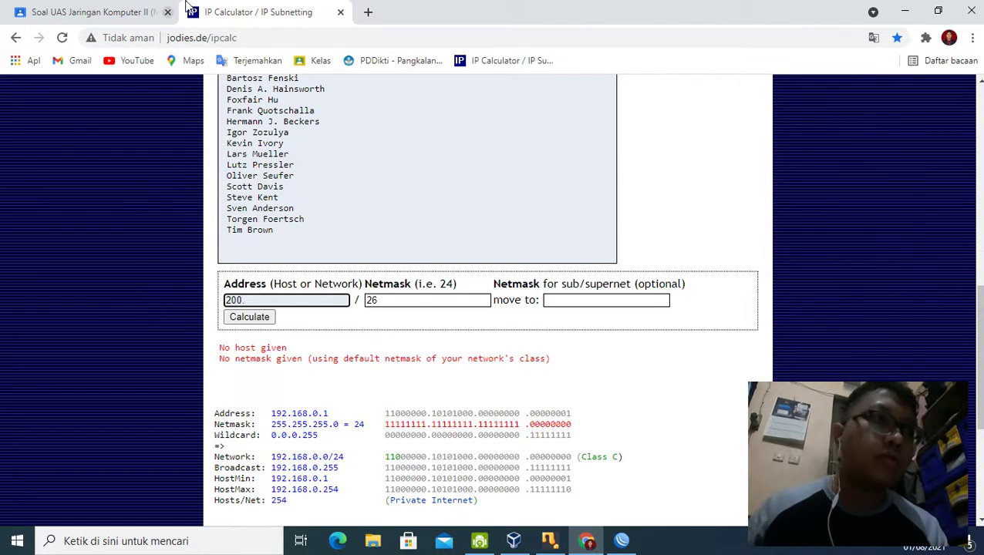
pyautogui.click(124, 8)
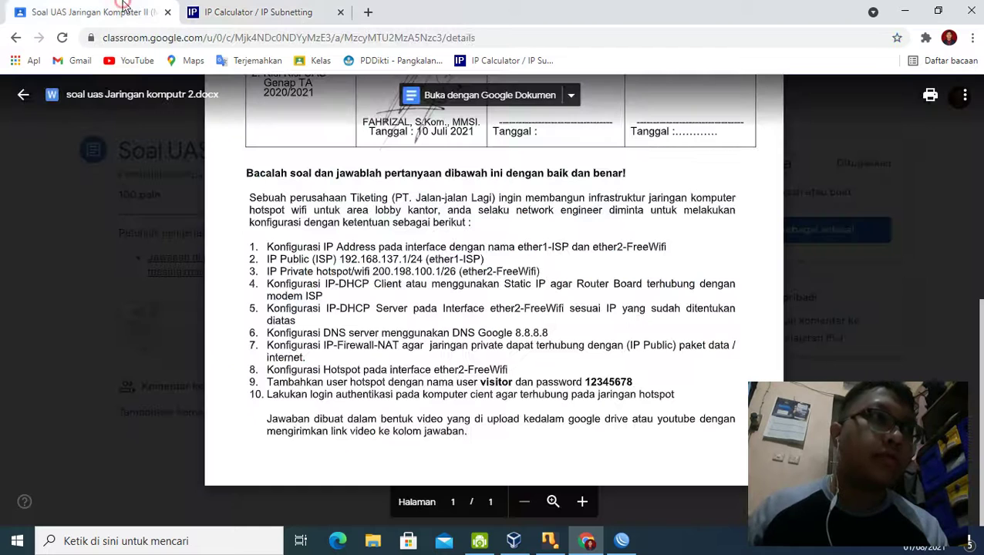
pyautogui.click(241, 10)
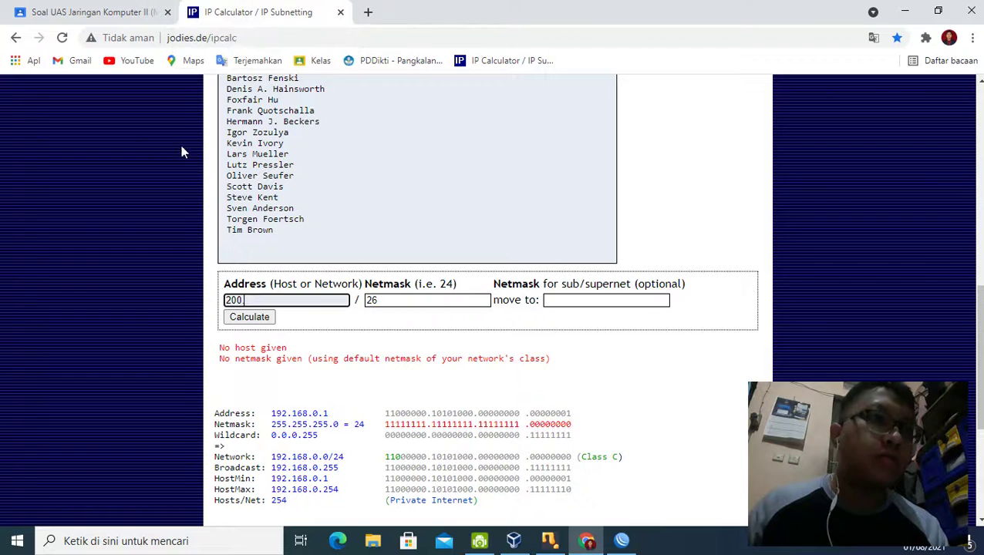
pyautogui.write('.198.100')
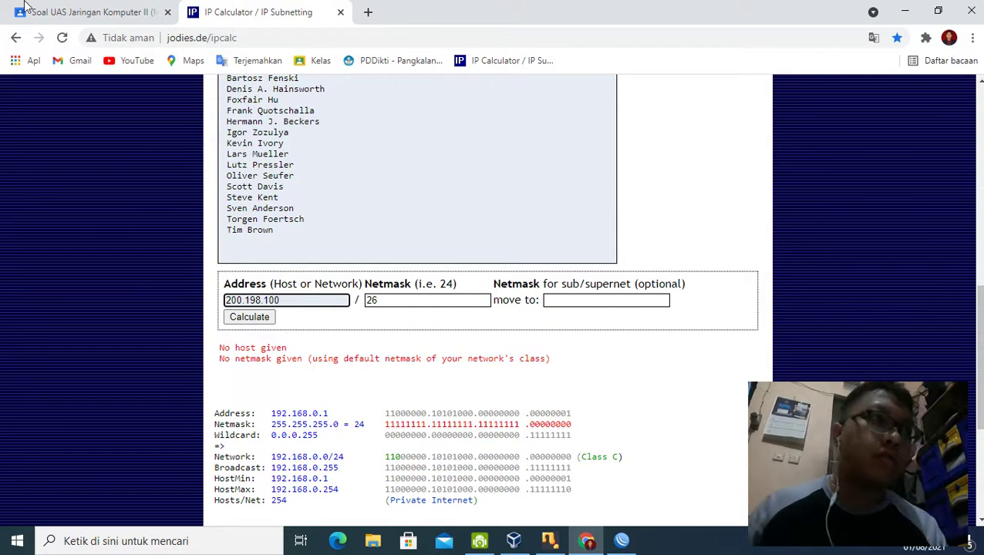
pyautogui.click(31, 10)
pyautogui.click(257, 13)
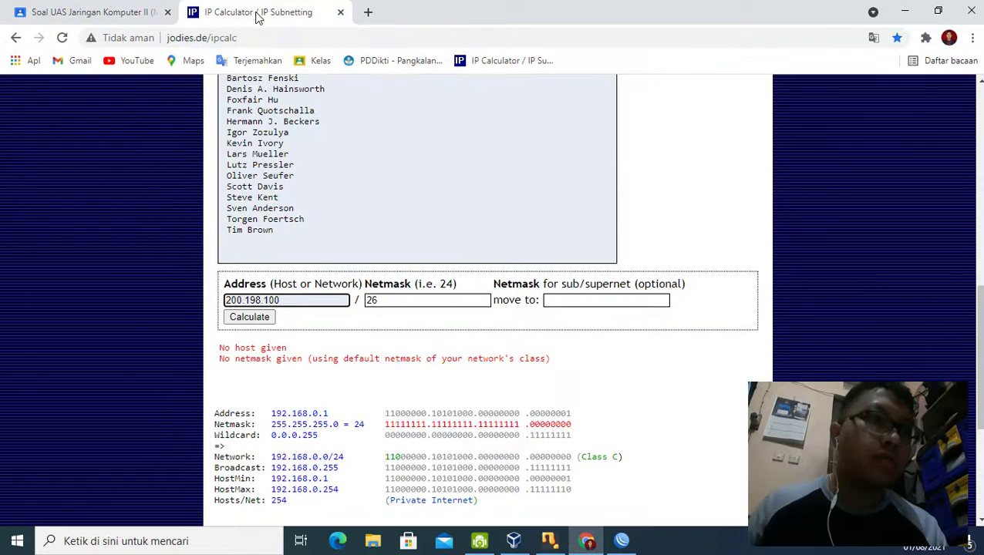
pyautogui.write('.1')
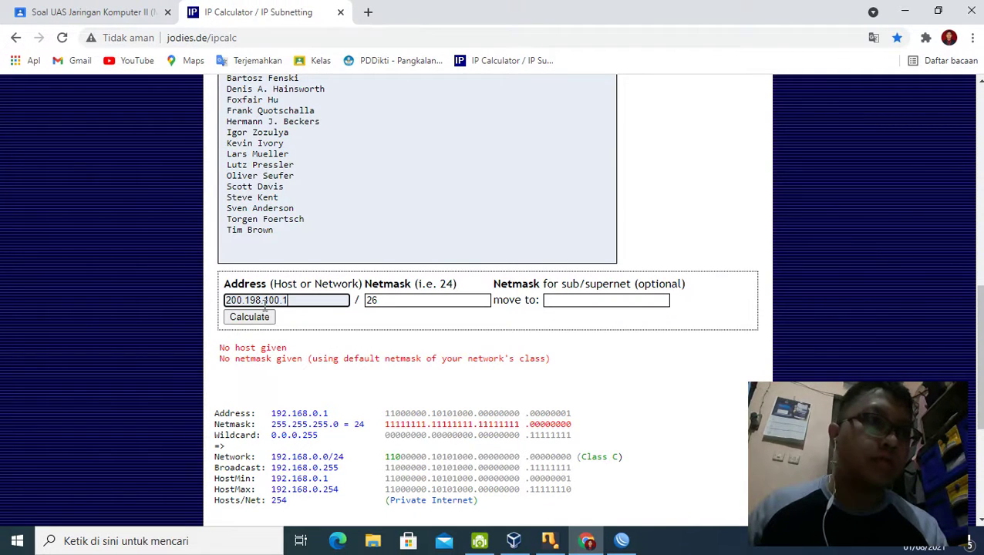
pyautogui.click(249, 317)
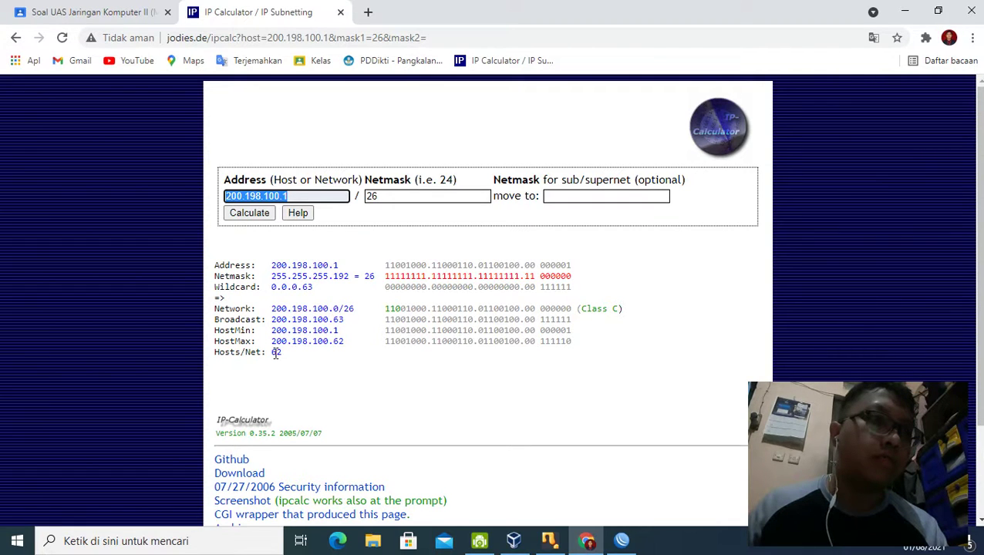
# Step: Note the 62 hosts-per-network result, then return to Winbox
pyautogui.moveTo(272, 353); pyautogui.dragTo(287, 364)
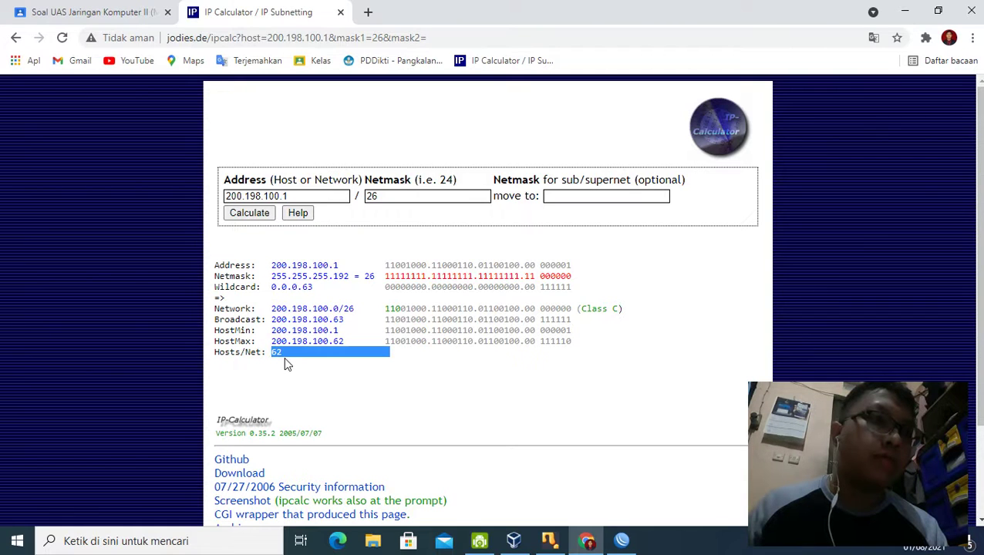
pyautogui.click(284, 364)
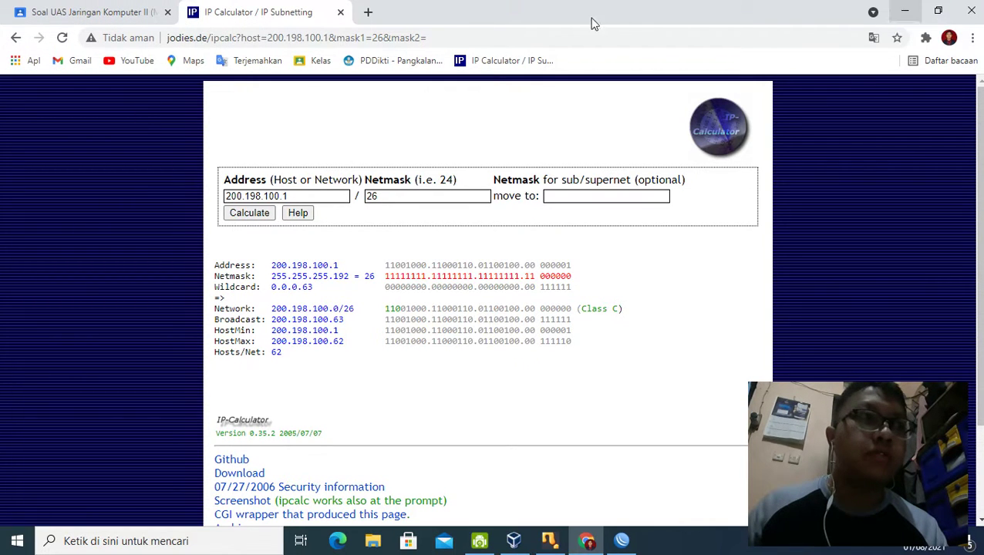
pyautogui.moveTo(531, 546)
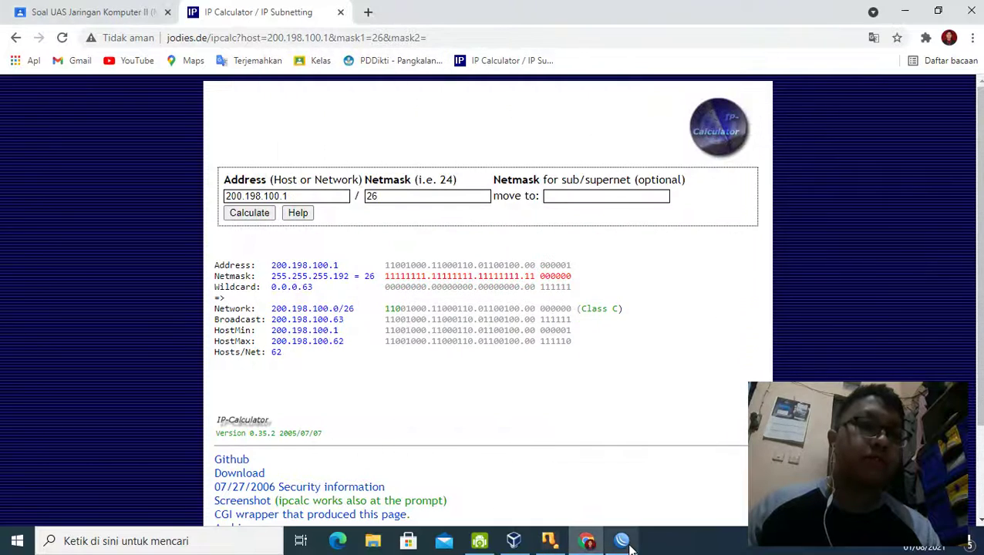
pyautogui.click(628, 548)
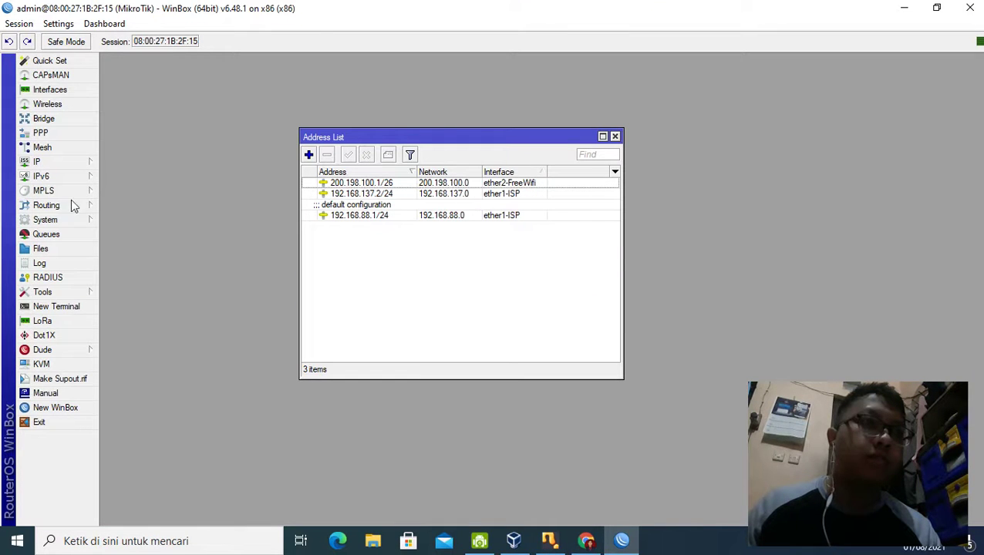
# Step: Check that the DHCP Client list is empty, then bring up the IP > DNS settings
pyautogui.click(63, 166)
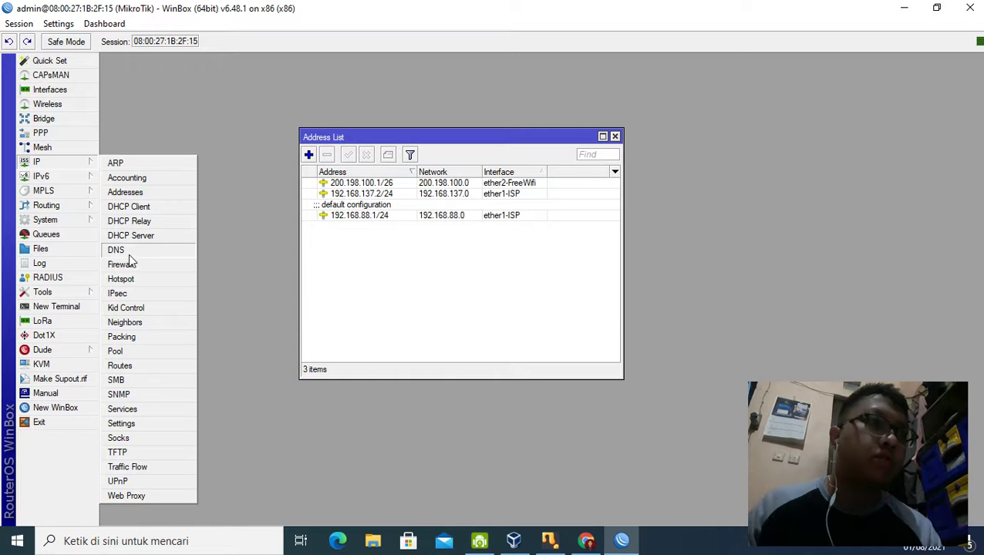
pyautogui.click(132, 206)
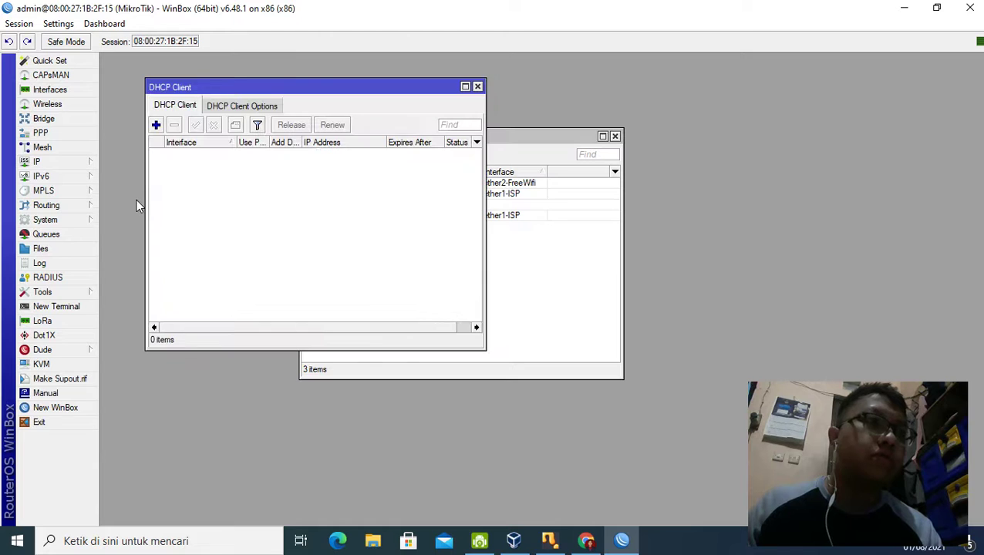
pyautogui.click(478, 87)
pyautogui.click(52, 162)
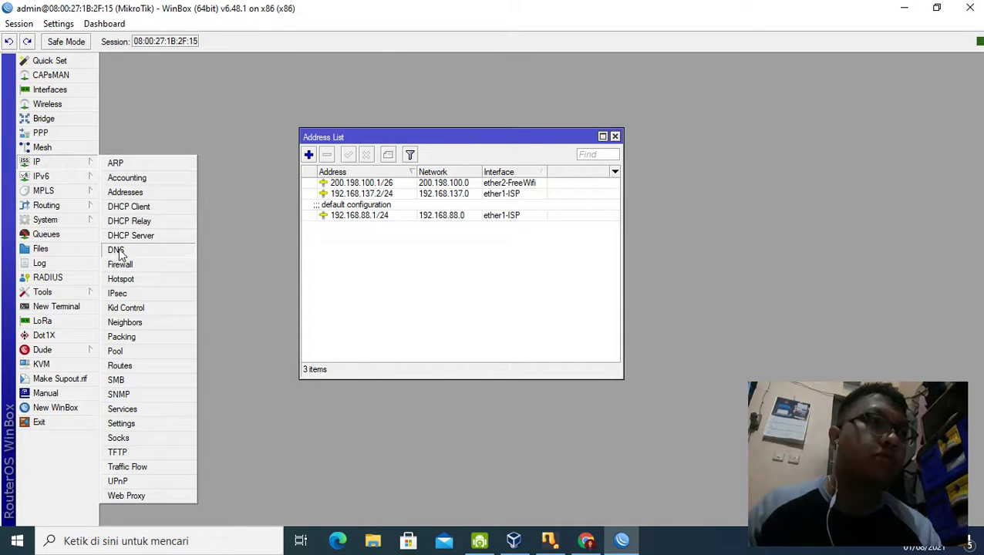
pyautogui.click(117, 248)
# Step: Add 8.8.8.8 as the DNS server, allow remote requests, and apply the settings
pyautogui.click(629, 183)
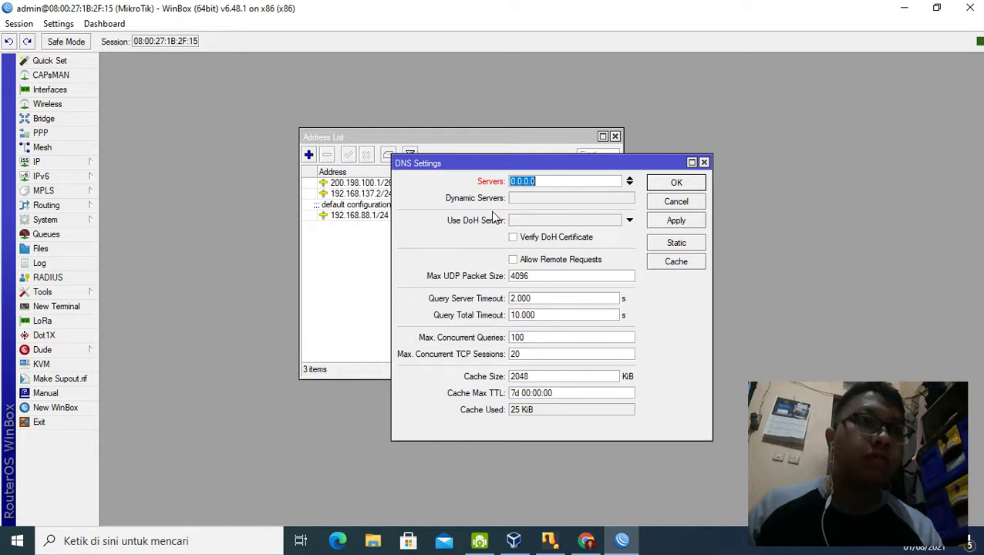
pyautogui.click(530, 261)
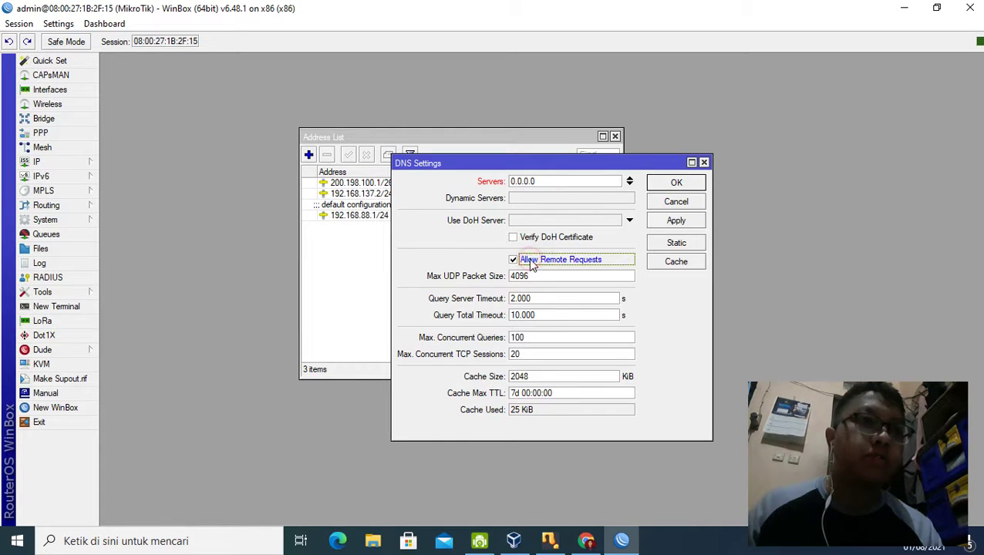
pyautogui.click(676, 222)
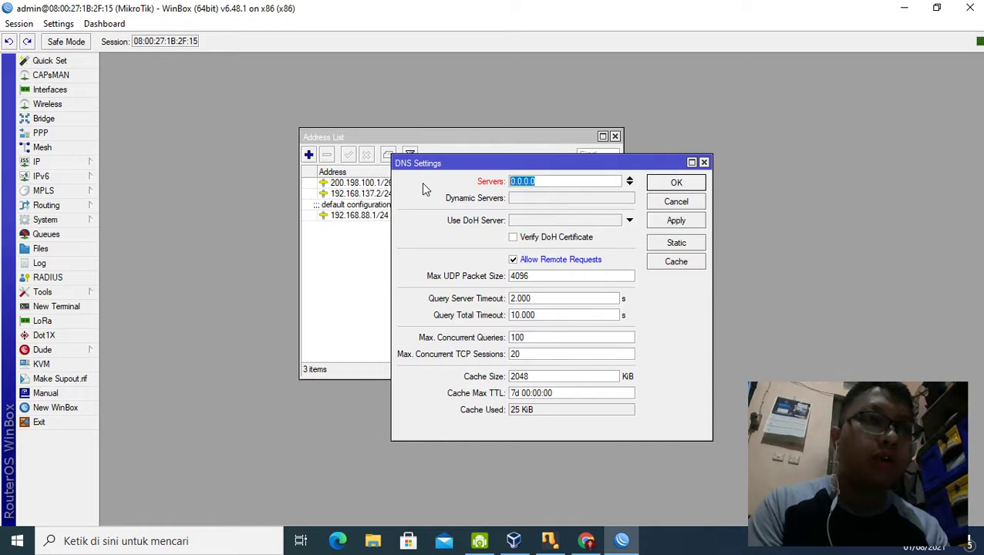
pyautogui.write('8.8.8.8')
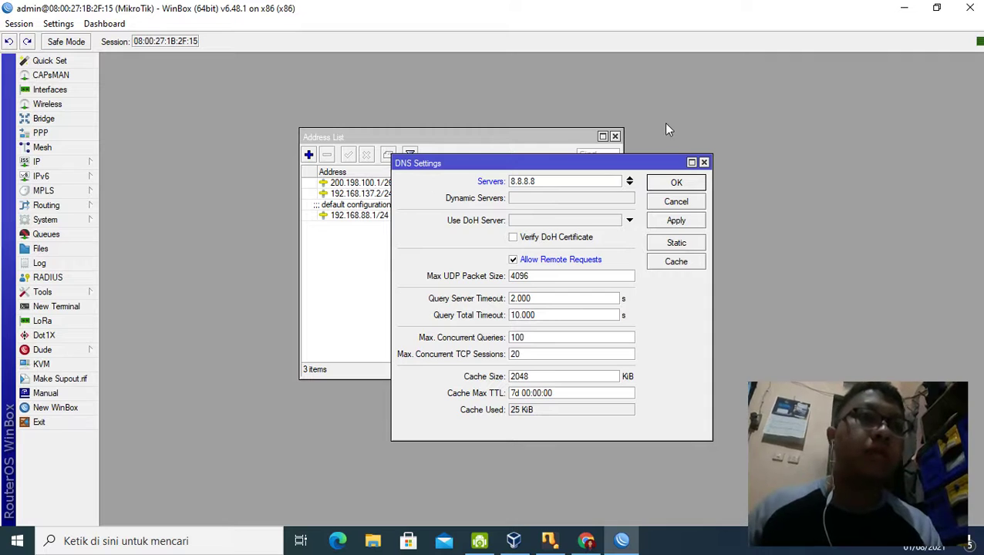
pyautogui.click(679, 184)
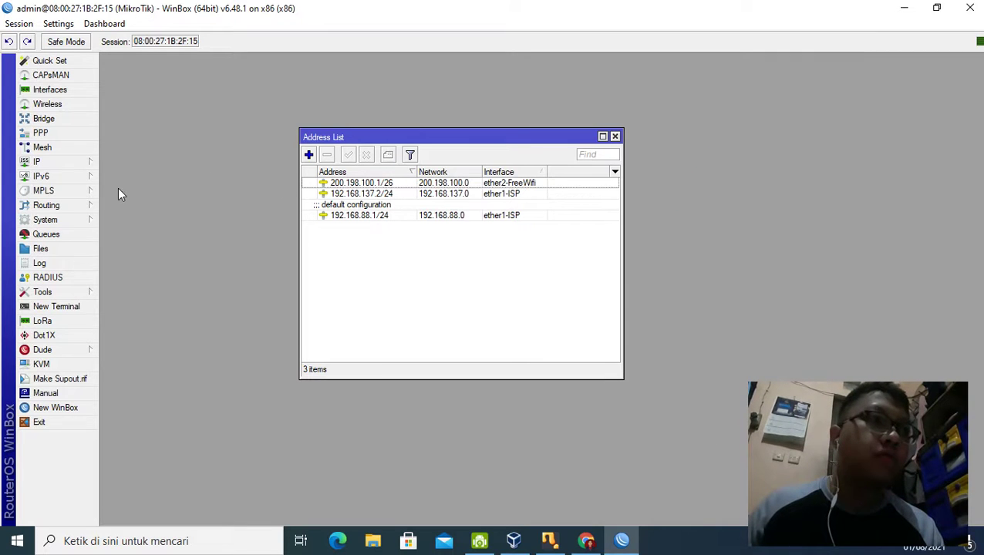
# Step: Add a default route 0.0.0.0/0 through gateway 192.168.137.1 in the Route List
pyautogui.click(88, 163)
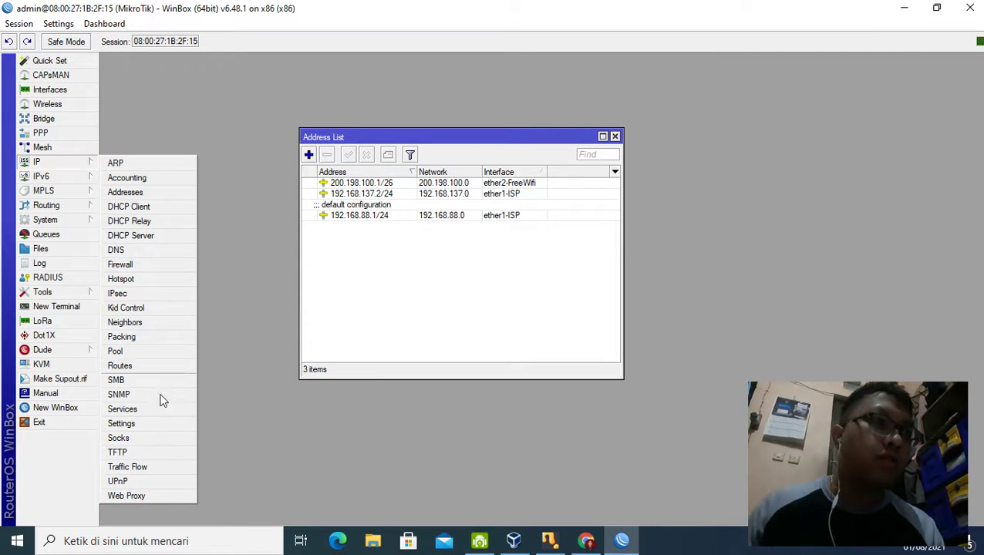
pyautogui.click(150, 364)
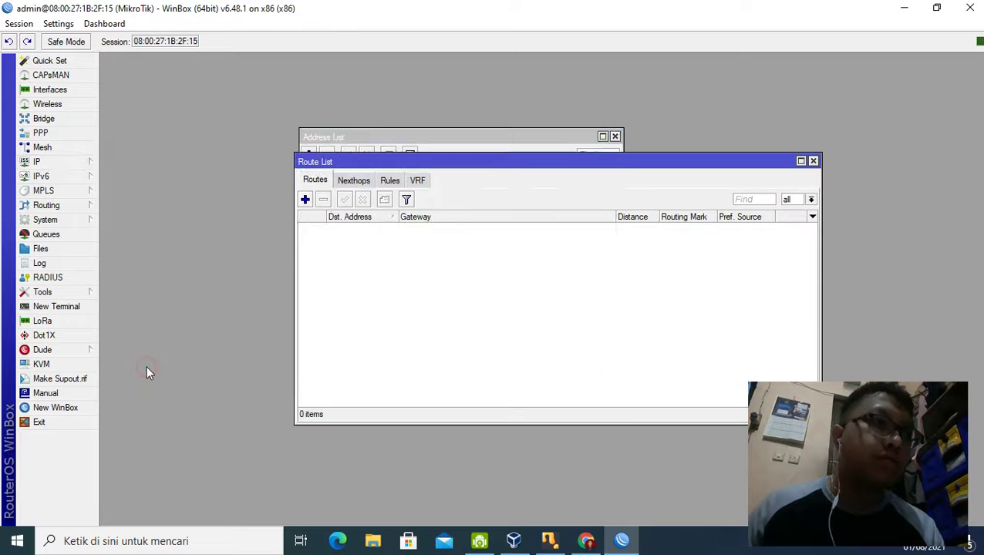
pyautogui.click(305, 200)
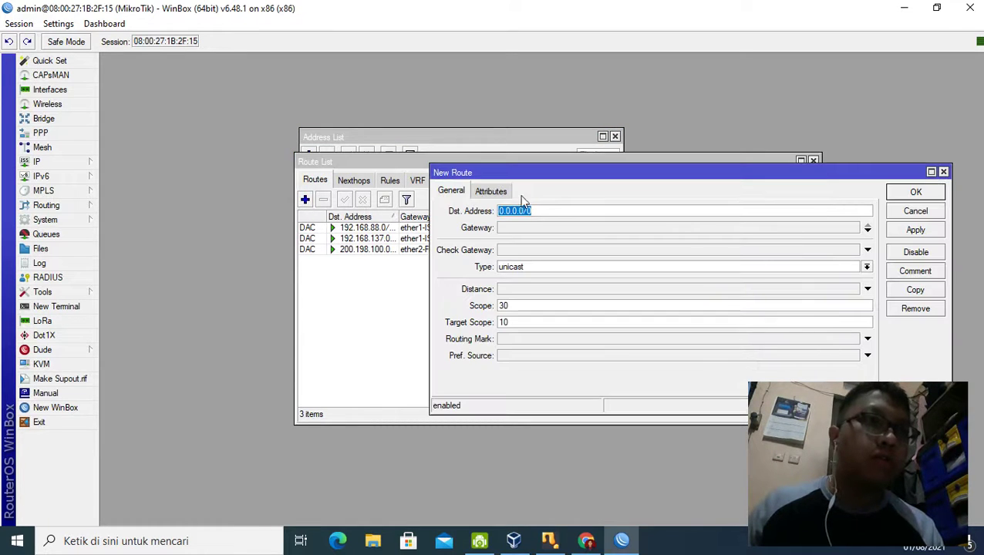
pyautogui.click(532, 230)
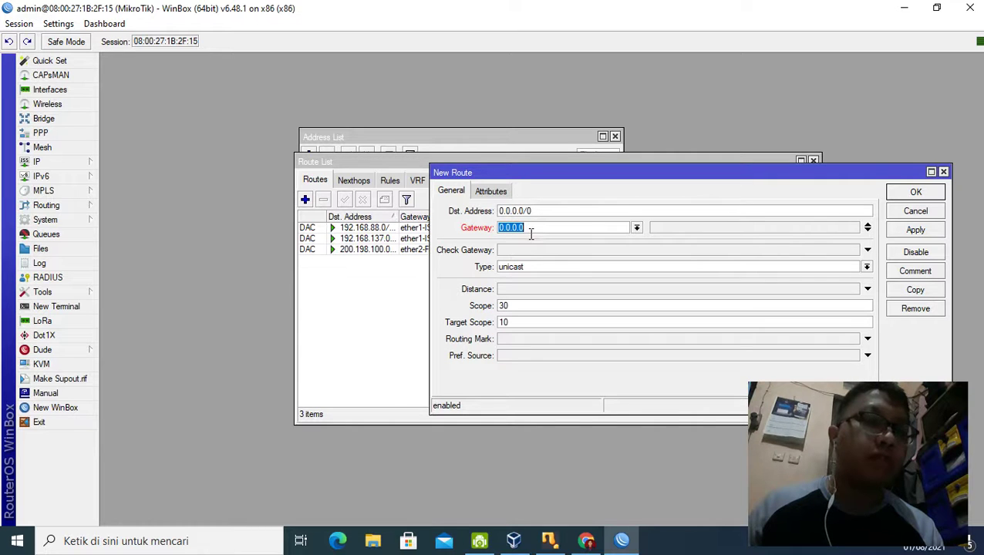
pyautogui.write('192.')
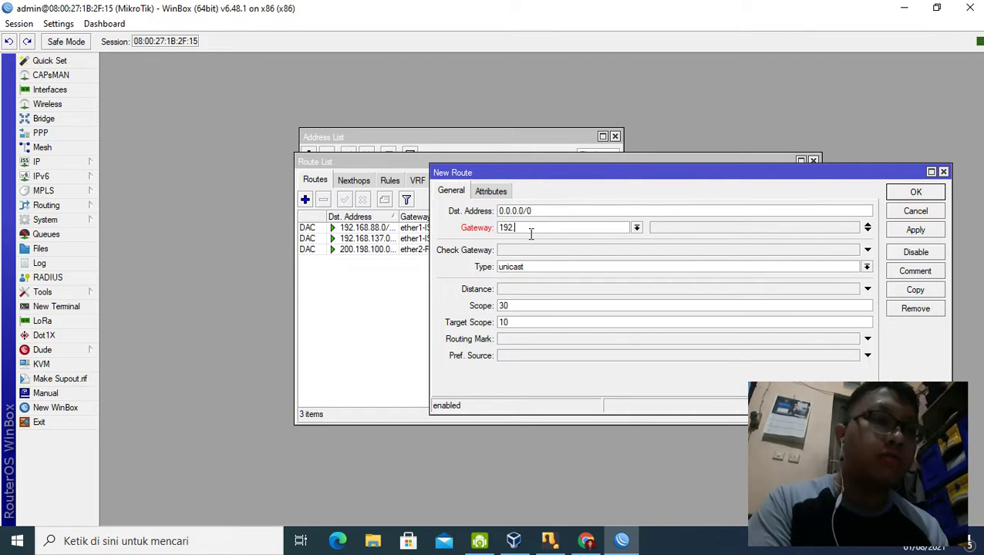
pyautogui.write('168.')
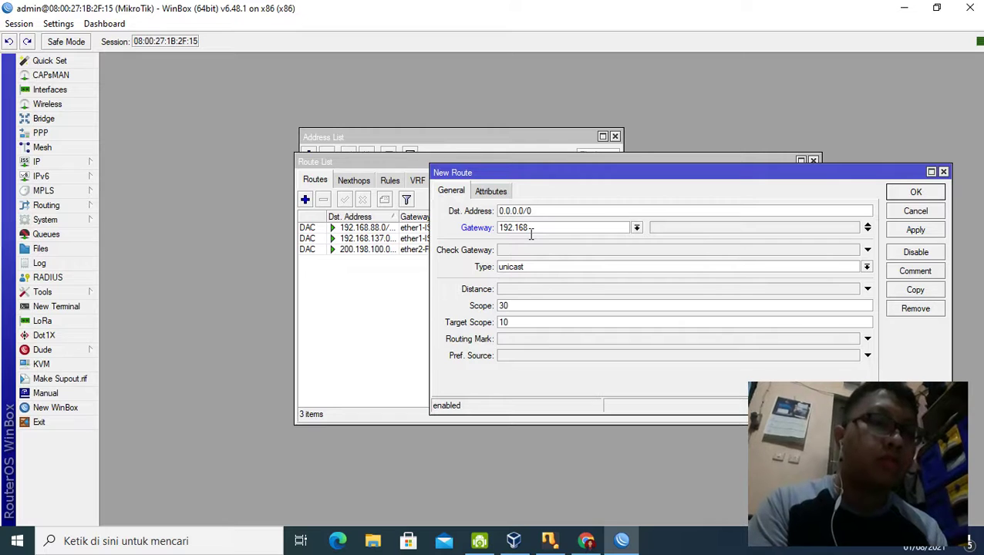
pyautogui.write('137.1')
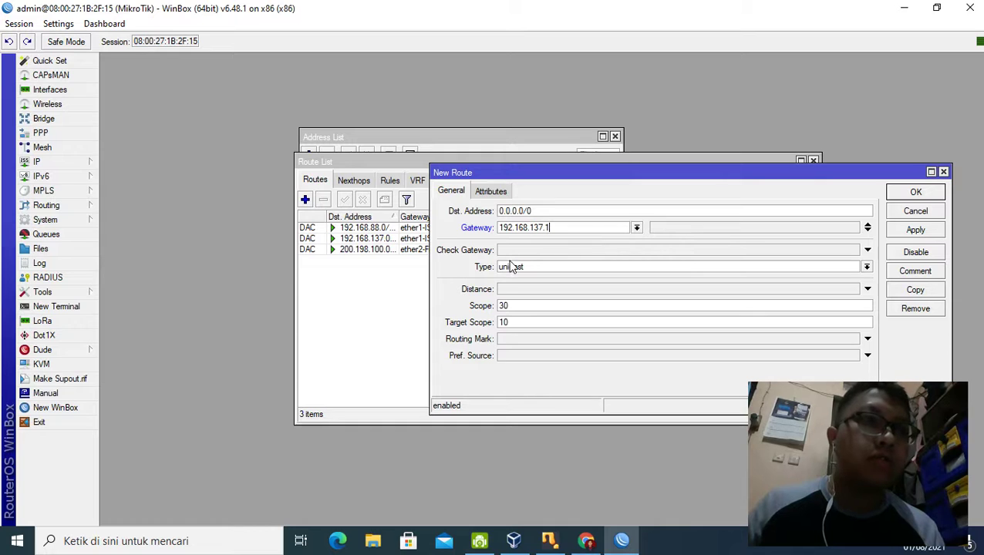
pyautogui.click(907, 233)
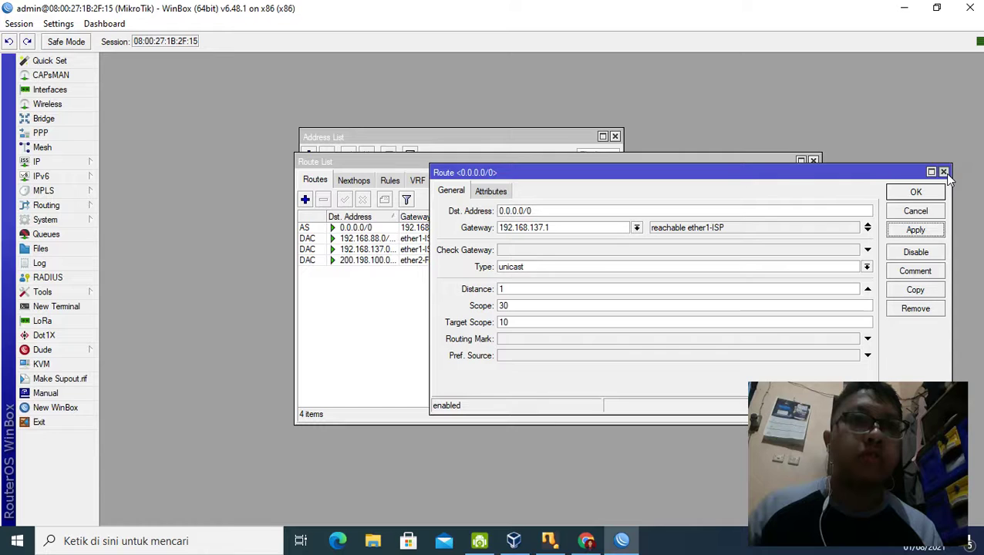
pyautogui.click(928, 191)
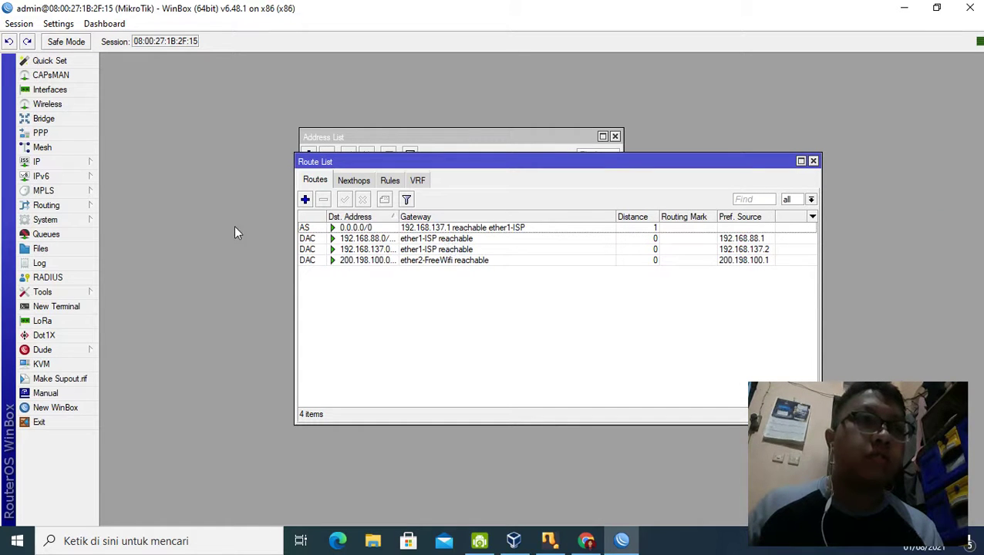
# Step: Add a srcnat NAT rule with out-interface ether1-ISP and action masquerade
pyautogui.click(63, 166)
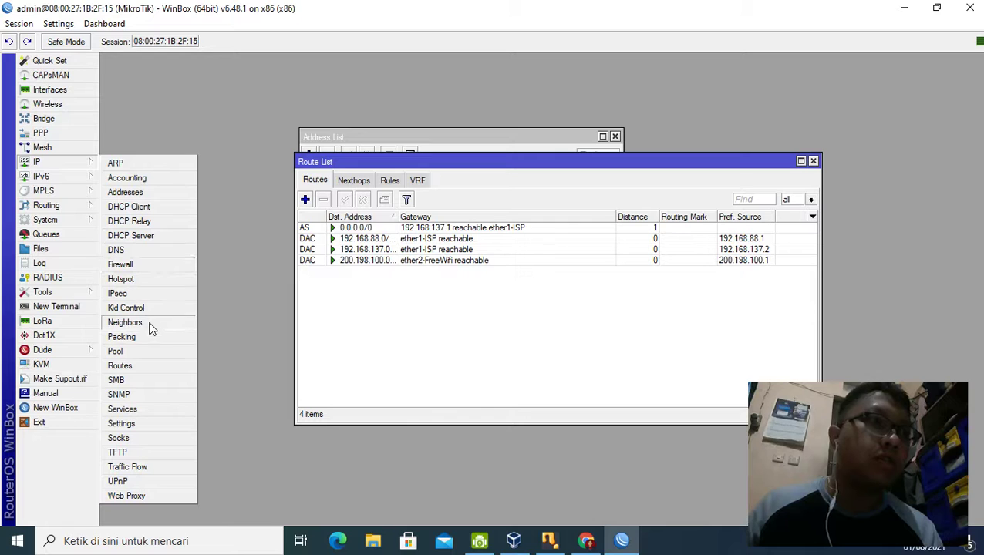
pyautogui.click(165, 262)
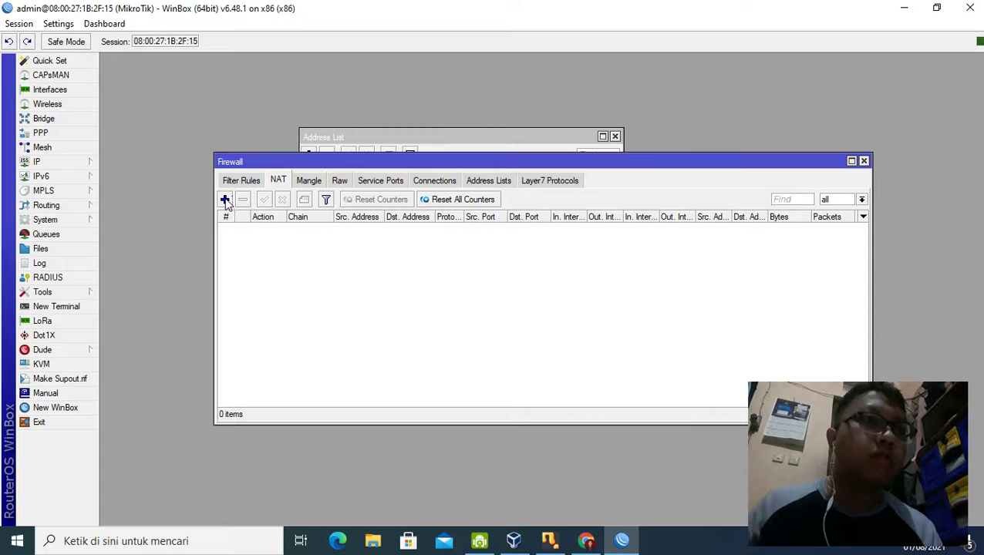
pyautogui.click(225, 200)
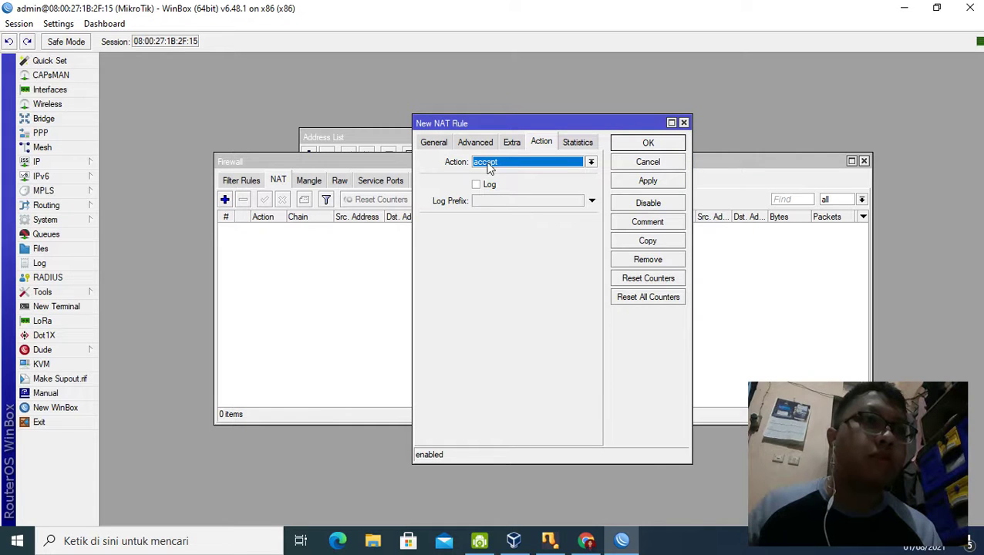
pyautogui.click(429, 145)
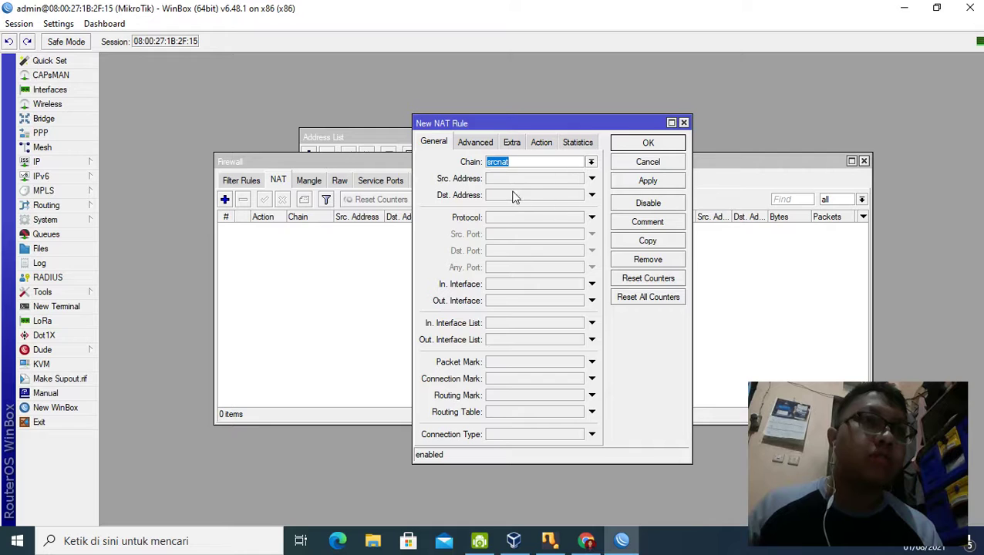
pyautogui.click(501, 303)
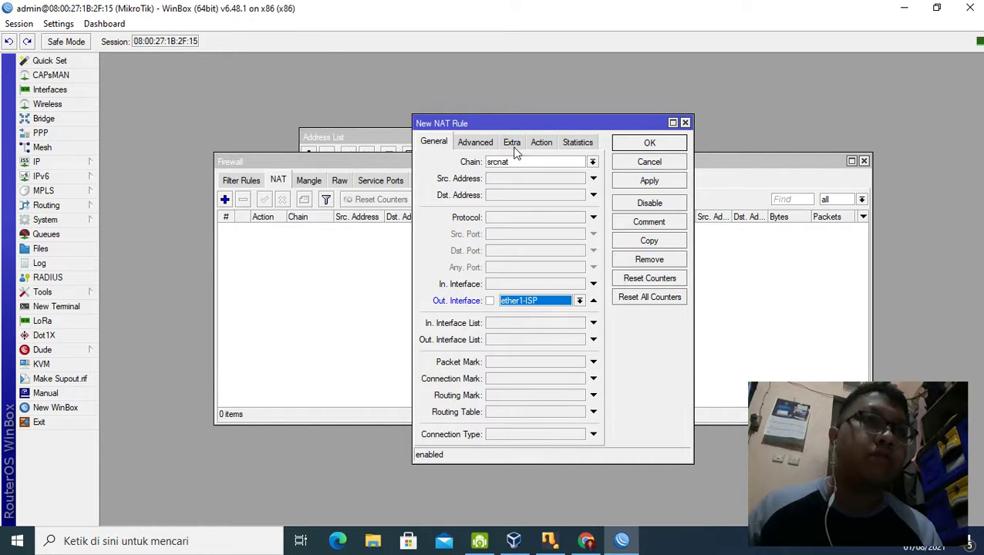
pyautogui.click(545, 142)
pyautogui.click(532, 162)
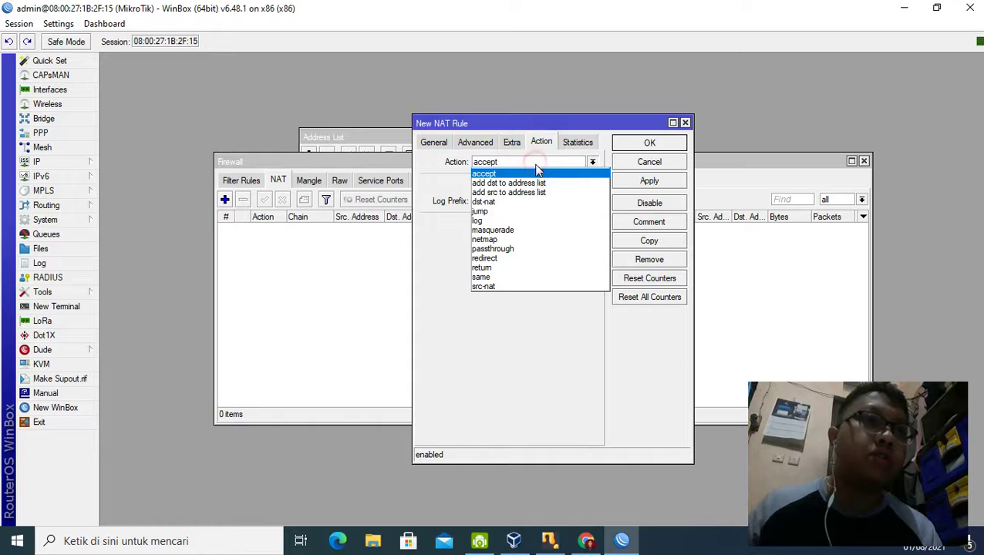
pyautogui.click(538, 230)
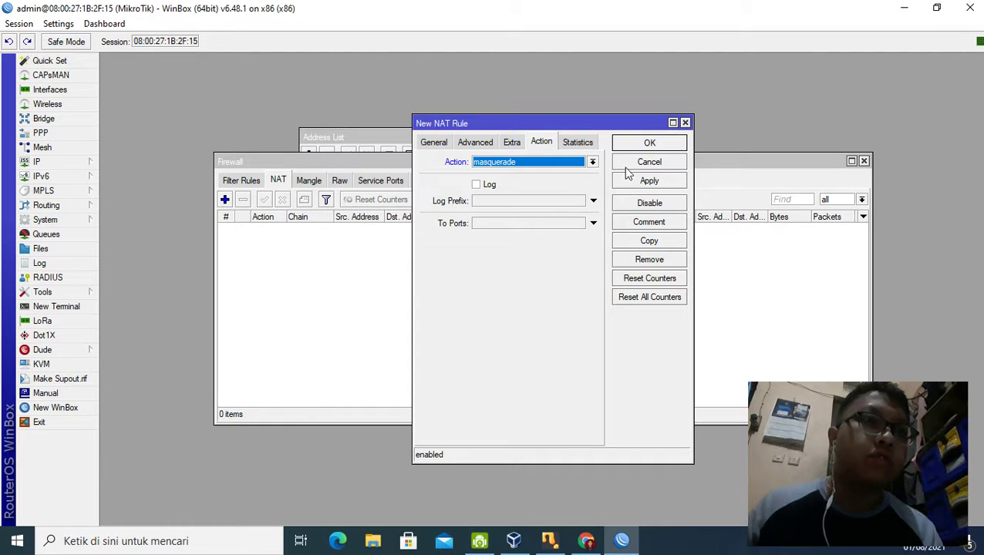
pyautogui.click(649, 182)
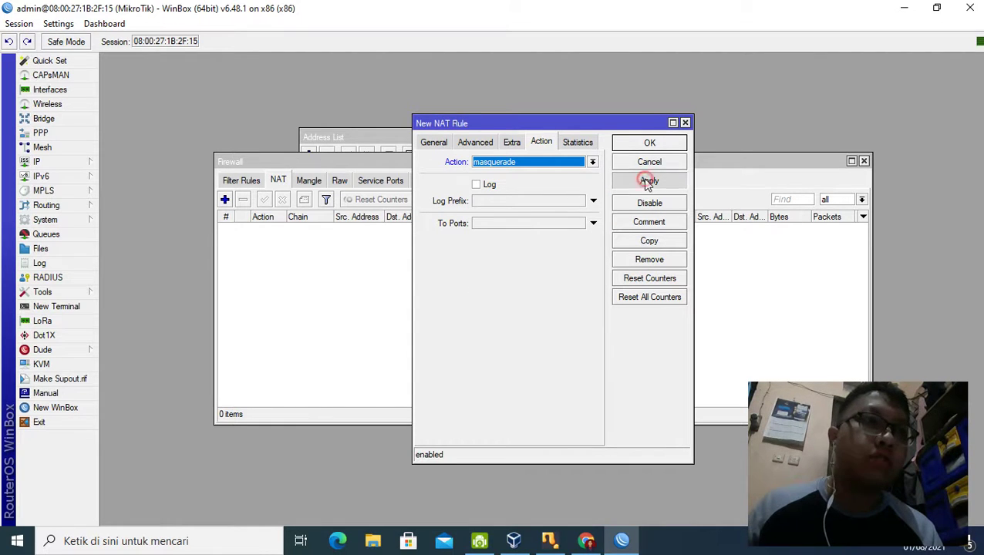
pyautogui.click(682, 142)
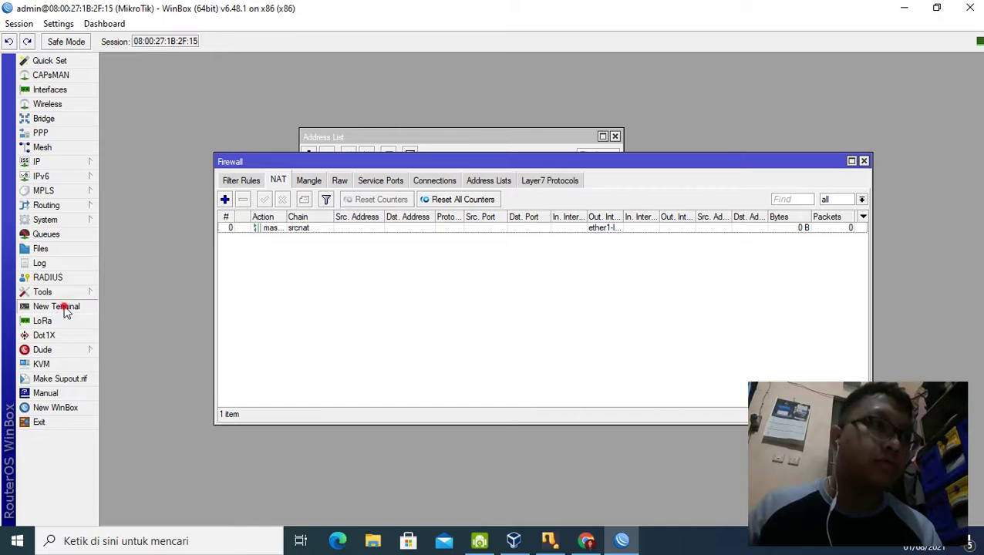
# Step: Open a New Terminal window and get to the router's command prompt
pyautogui.click(65, 308)
pyautogui.moveTo(283, 87); pyautogui.dragTo(415, 141)
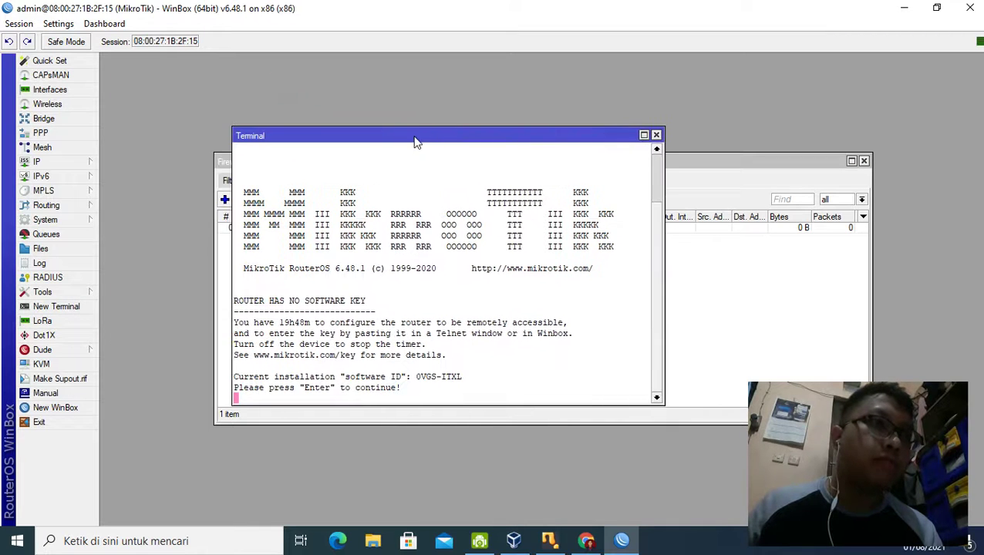
pyautogui.press('Return')
pyautogui.write('google.com')
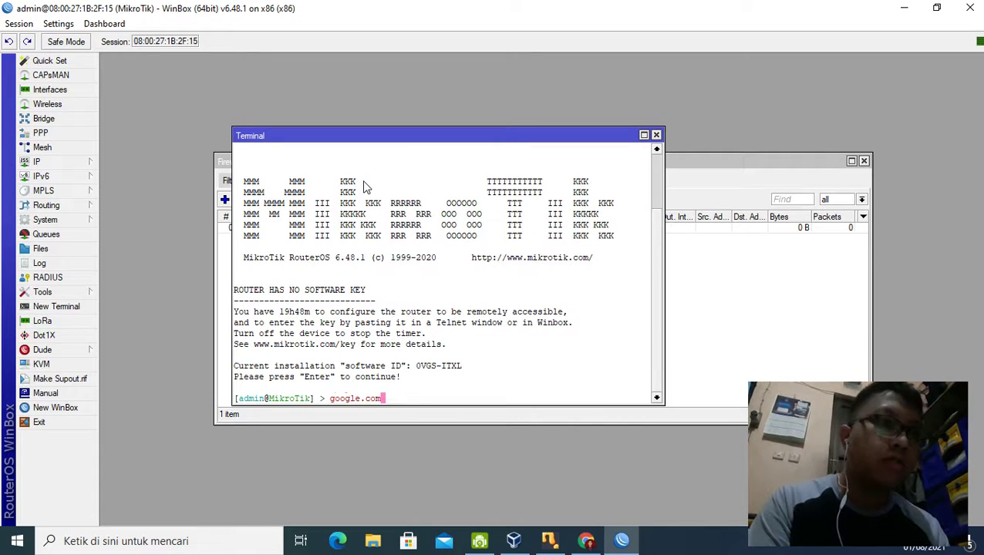
pyautogui.press('BackSpace')
pyautogui.press('BackSpace')
pyautogui.press('BackSpace')
pyautogui.press('BackSpace')
pyautogui.press('BackSpace')
pyautogui.press('BackSpace')
pyautogui.press('BackSpace')
pyautogui.press('BackSpace')
pyautogui.press('BackSpace')
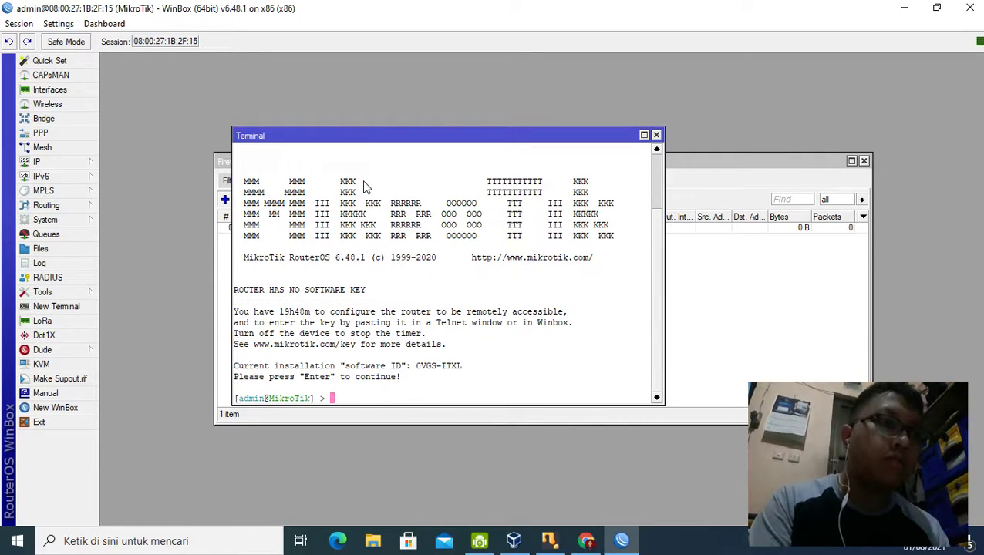
# Step: Run 'system identity set name=' with the student's name to rename the router
pyautogui.write('system')
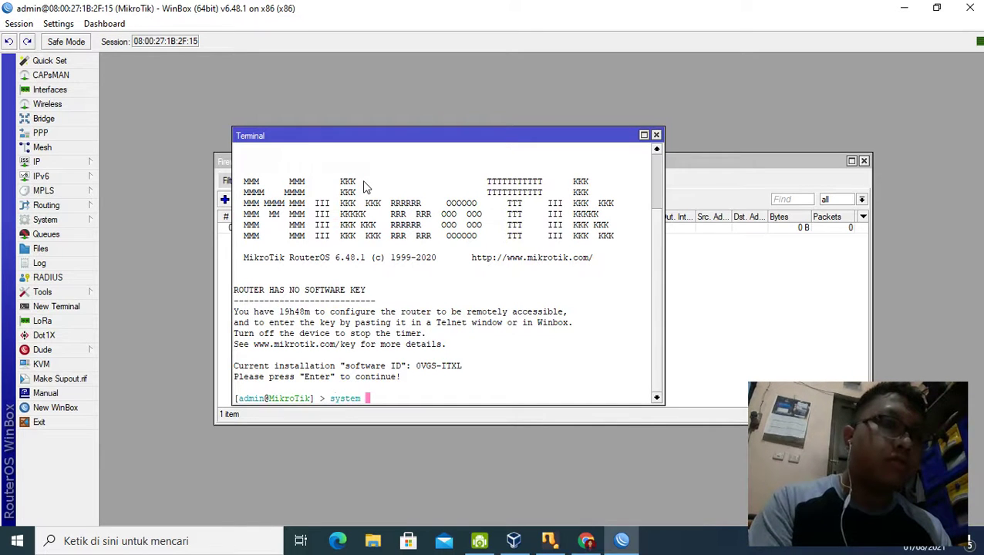
pyautogui.press('BackSpace')
pyautogui.press('BackSpace')
pyautogui.press('BackSpace')
pyautogui.press('BackSpace')
pyautogui.press('BackSpace')
pyautogui.press('BackSpace')
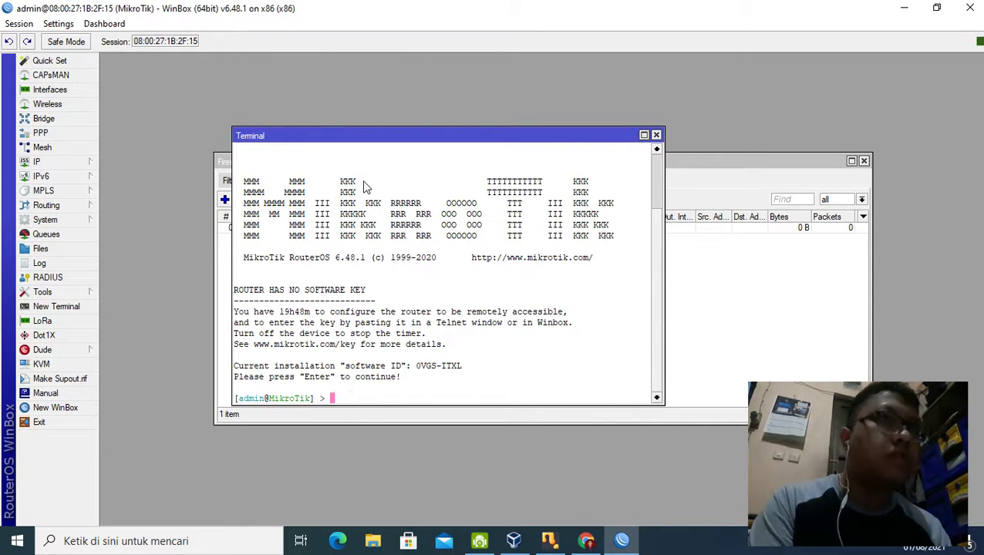
pyautogui.write('syste')
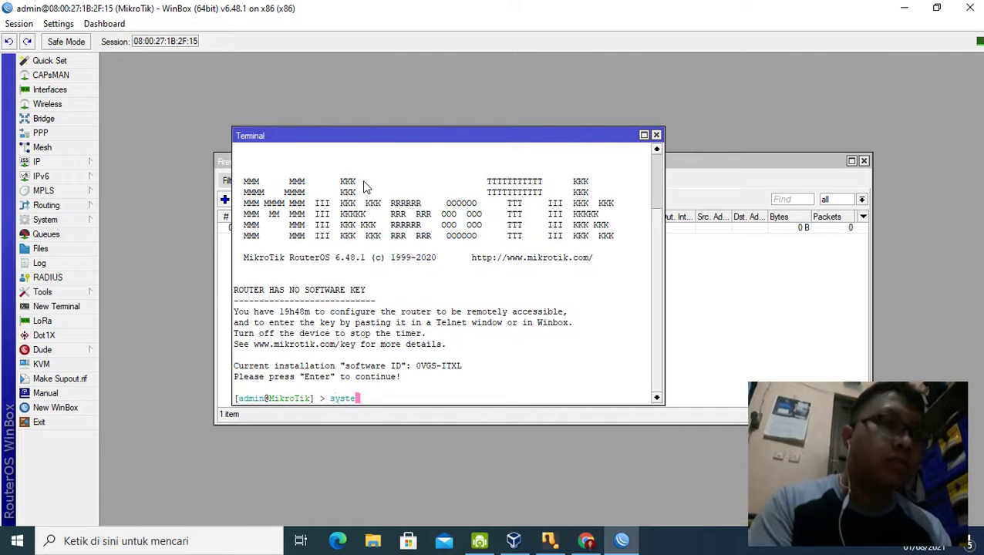
pyautogui.write('m iden')
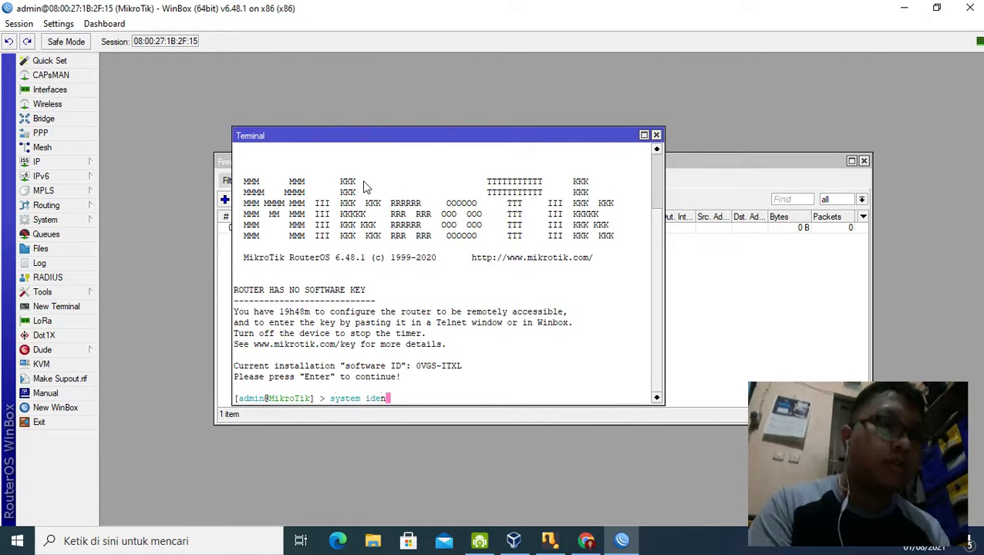
pyautogui.write('tity')
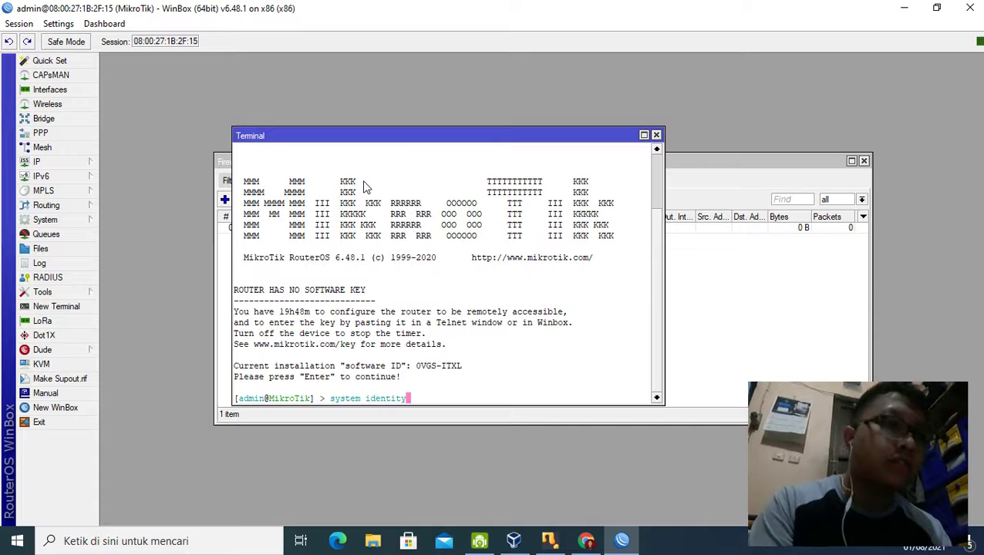
pyautogui.write(' set ')
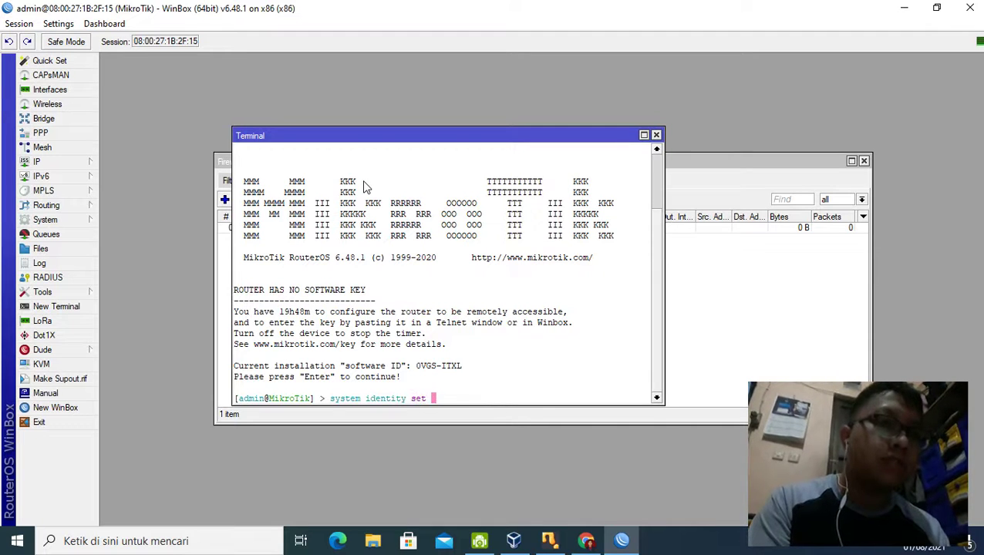
pyautogui.write('name')
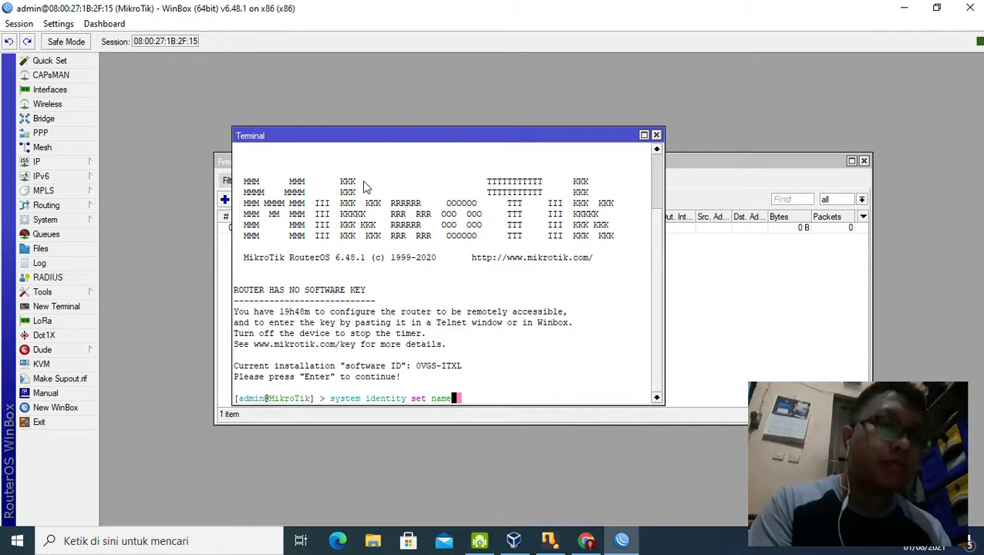
pyautogui.write('=fuad')
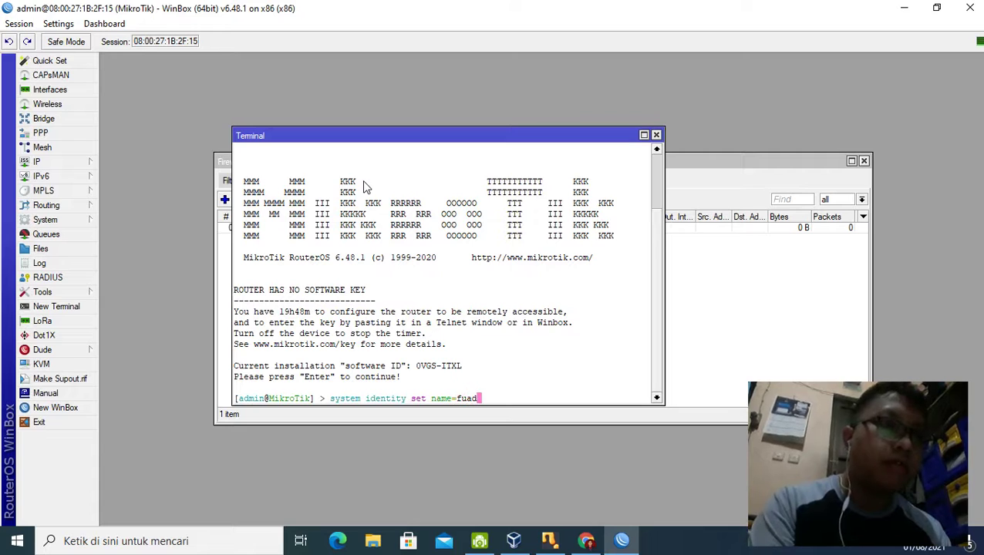
pyautogui.press('Return')
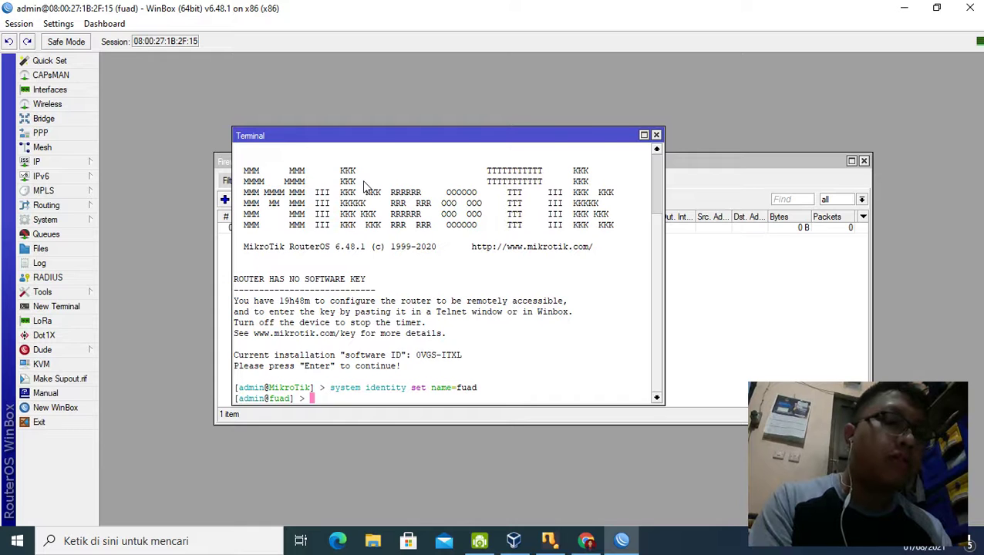
pyautogui.write('ping ')
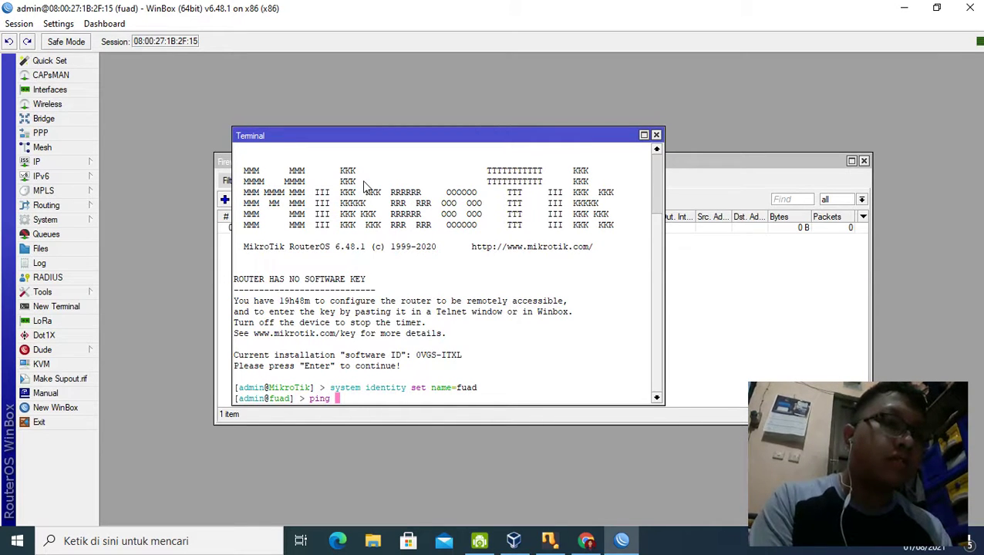
pyautogui.write('19')
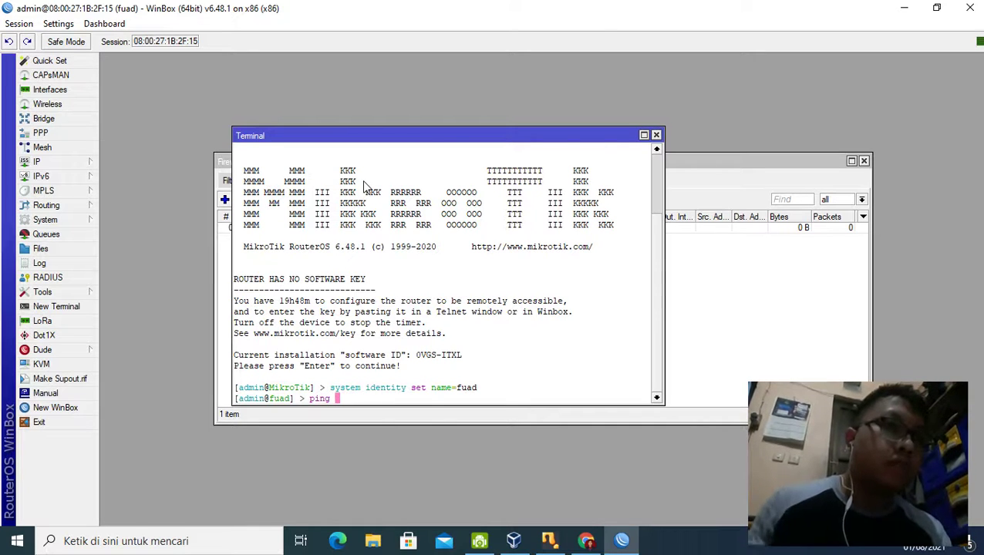
# Step: Show the IP Address list beside the terminal and ping 200.198.100.1, getting three replies
pyautogui.click(31, 163)
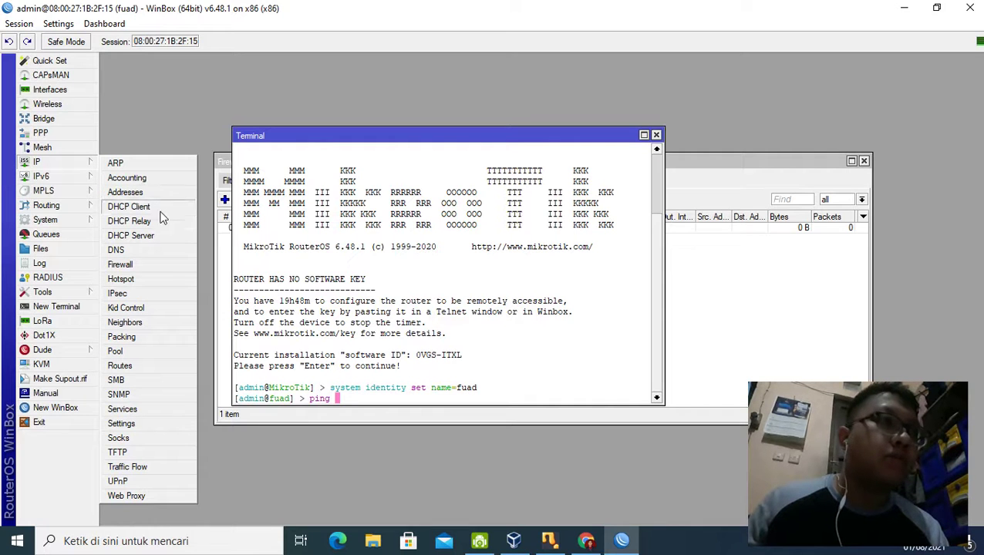
pyautogui.click(142, 192)
pyautogui.moveTo(458, 140); pyautogui.dragTo(815, 151)
pyautogui.moveTo(582, 139); pyautogui.dragTo(528, 141)
pyautogui.click(315, 401)
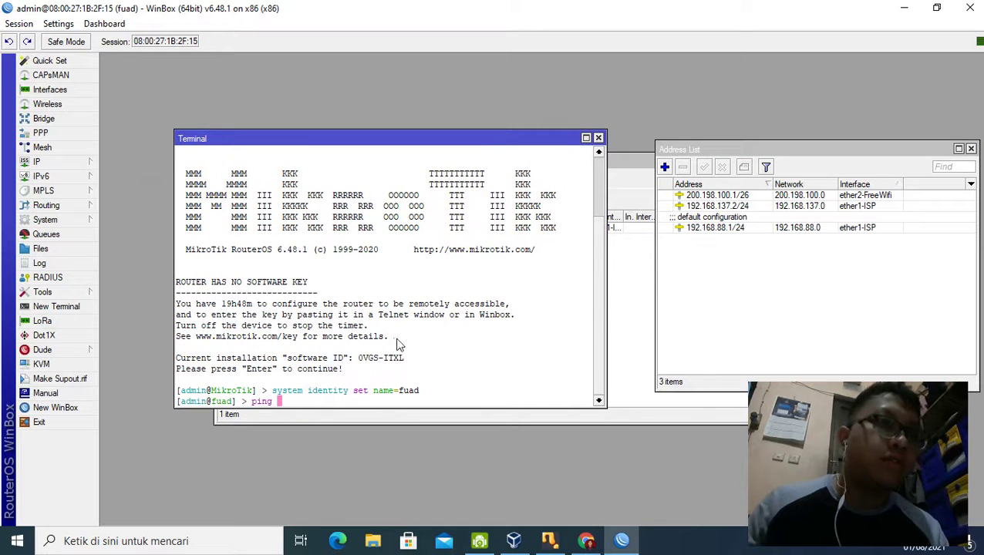
pyautogui.write('ping 200')
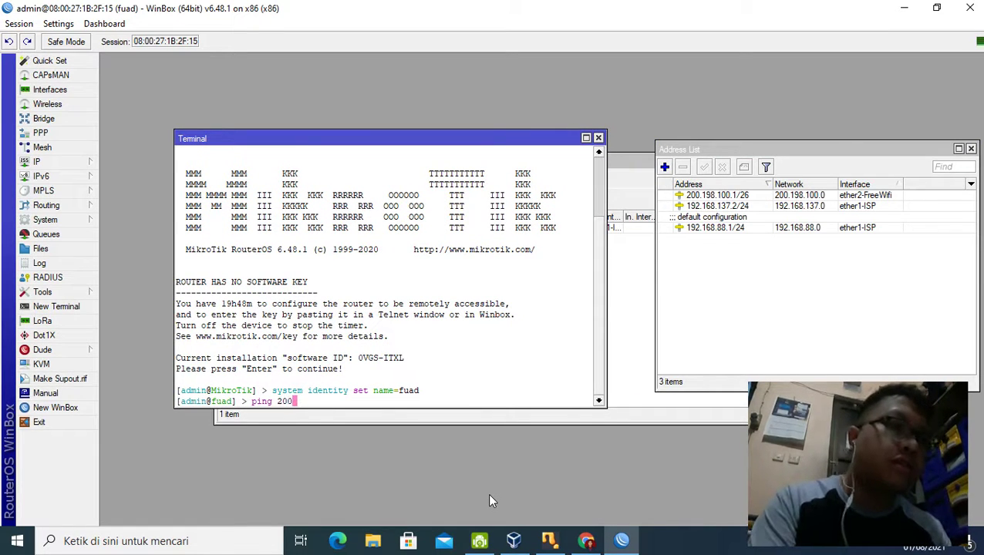
pyautogui.write('.198.100.1')
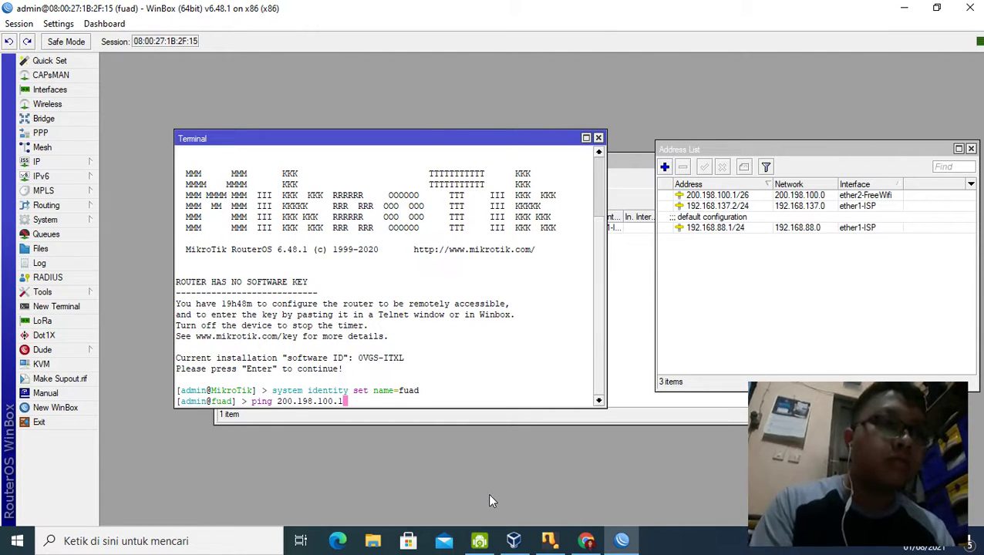
pyautogui.press('Return')
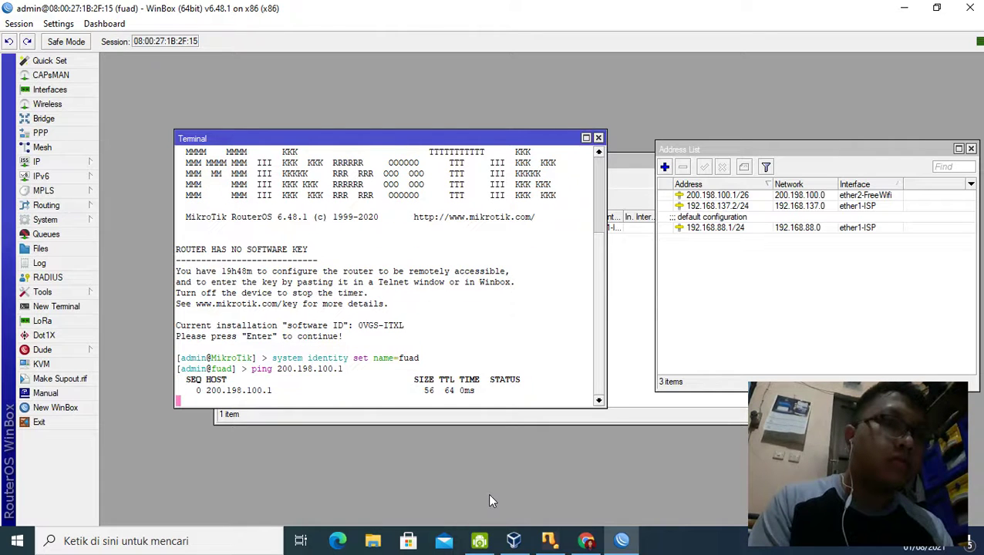
pyautogui.hotkey('ctrl', 'c')
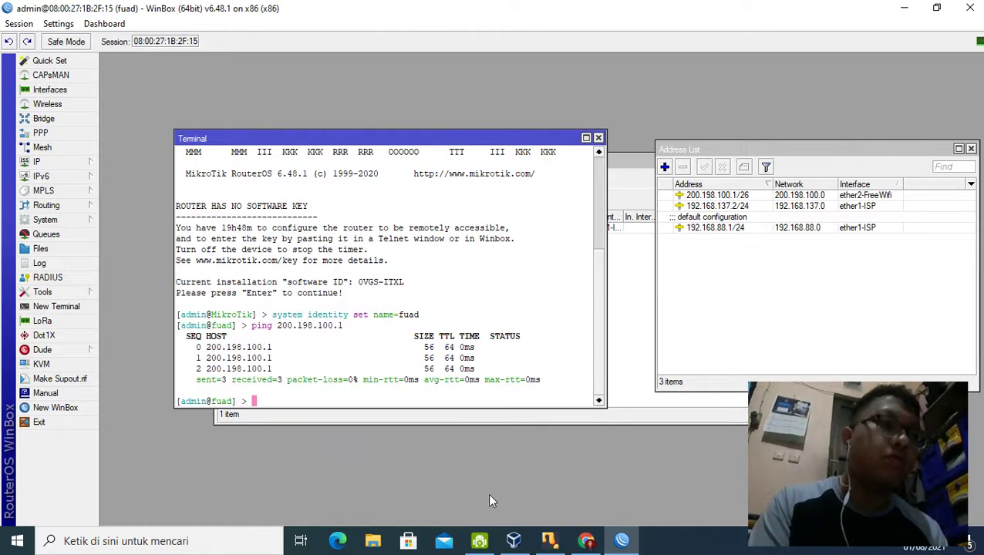
# Step: Try ping google.com from the terminal, which fails with a DNS error
pyautogui.write('google')
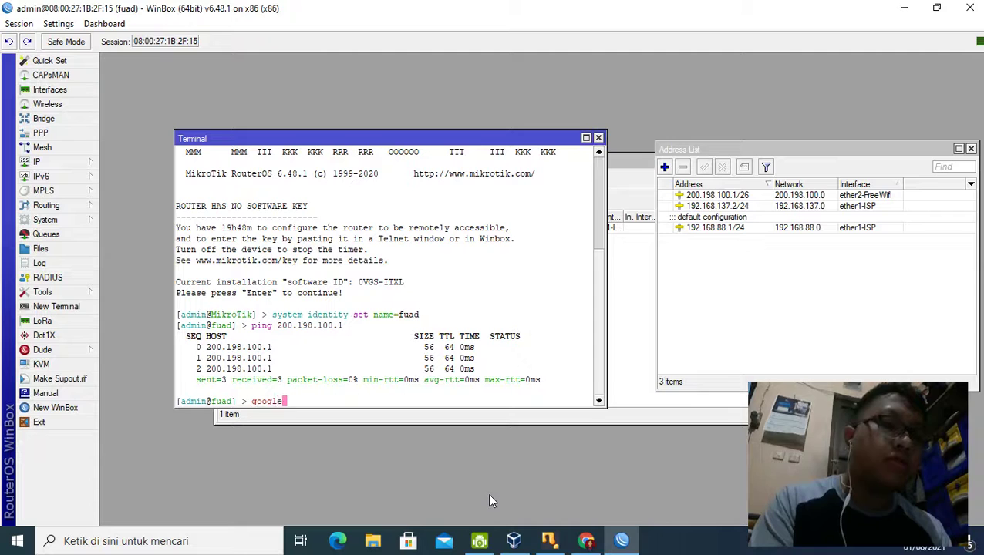
pyautogui.write('.oc')
pyautogui.write('com')
pyautogui.press('Return')
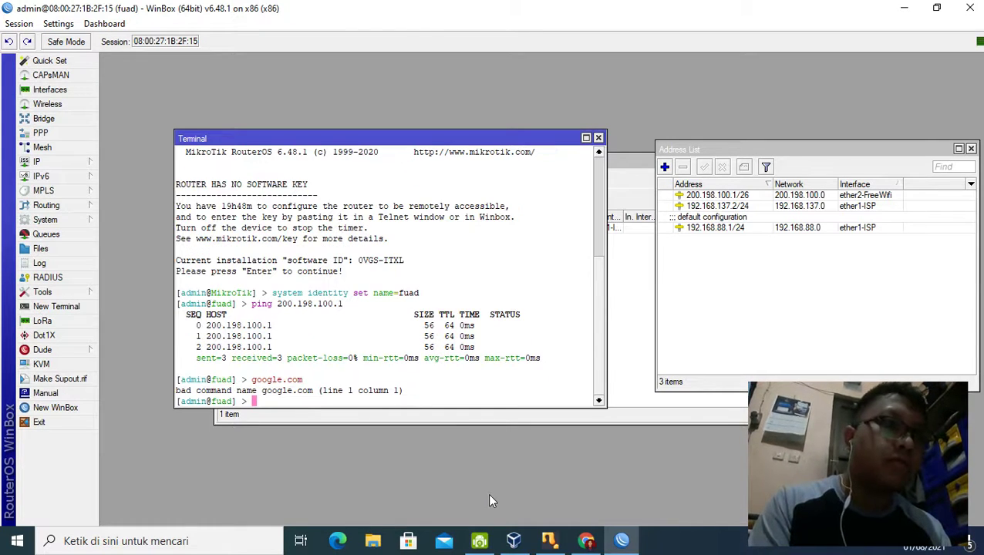
pyautogui.write('ping ')
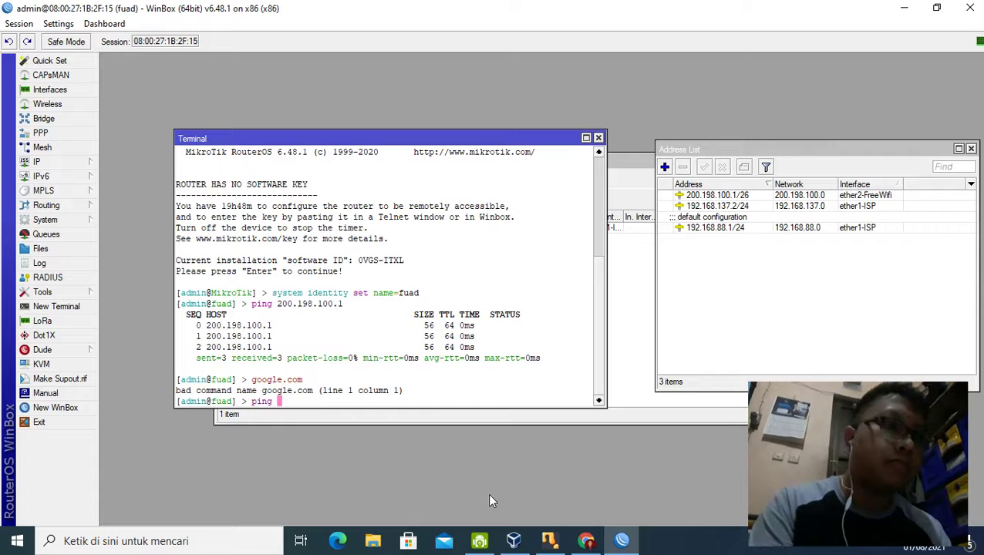
pyautogui.write('goog')
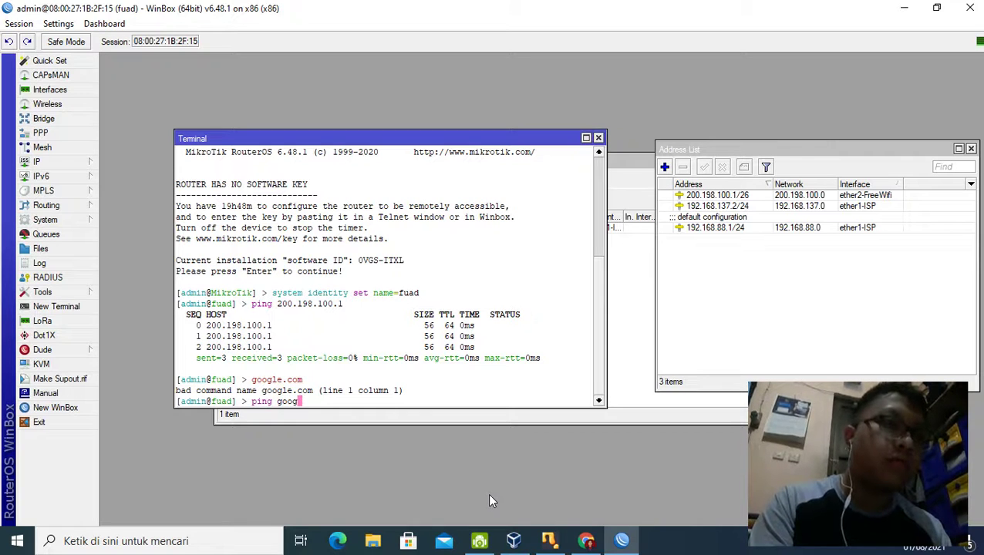
pyautogui.write('le.com')
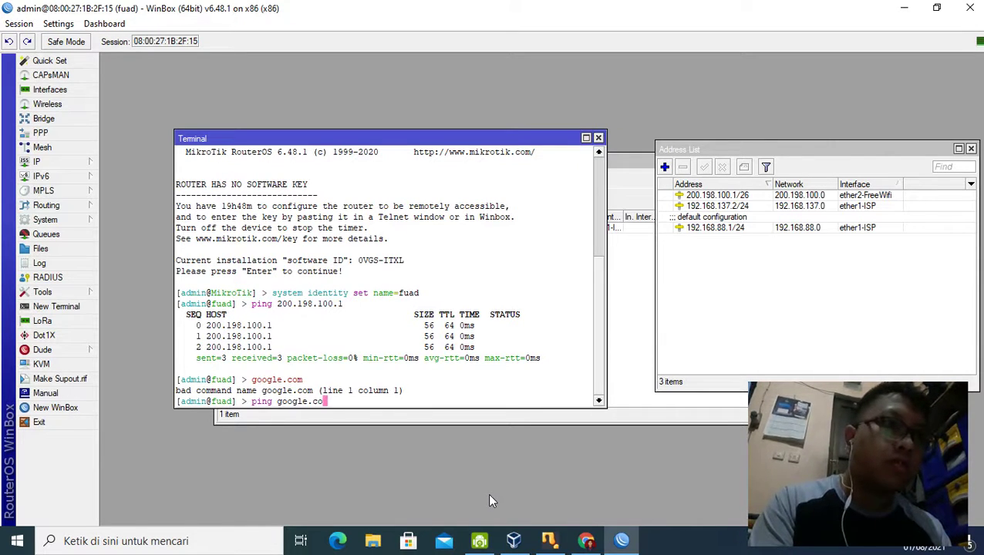
pyautogui.press('Return')
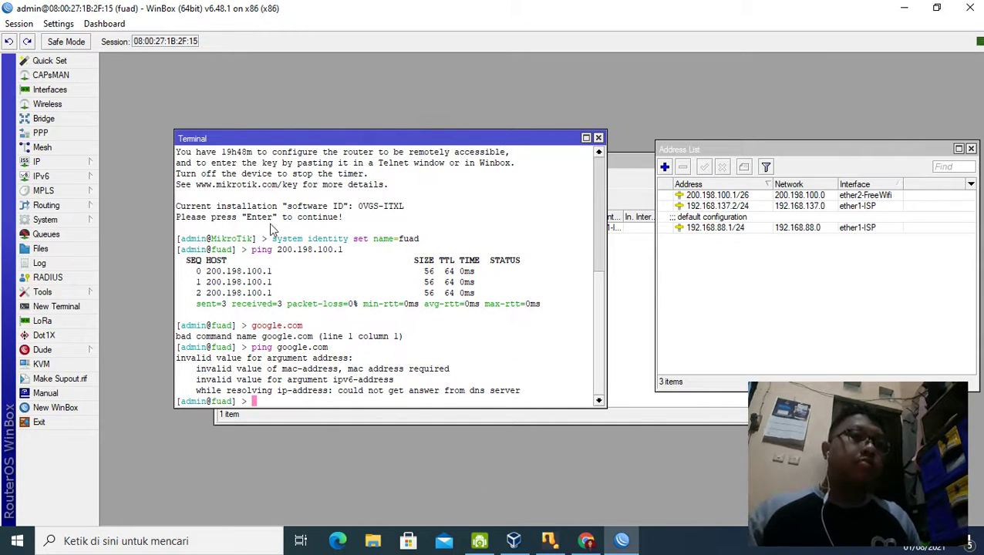
# Step: Add and enable a DHCP client on ether1-ISP, which obtains 192.168.56.103/24
pyautogui.click(61, 167)
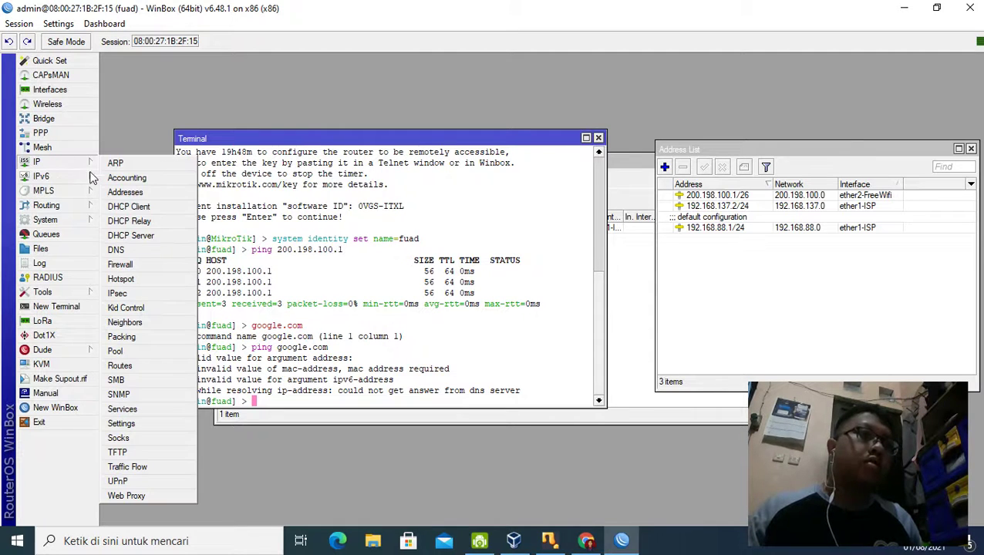
pyautogui.click(133, 207)
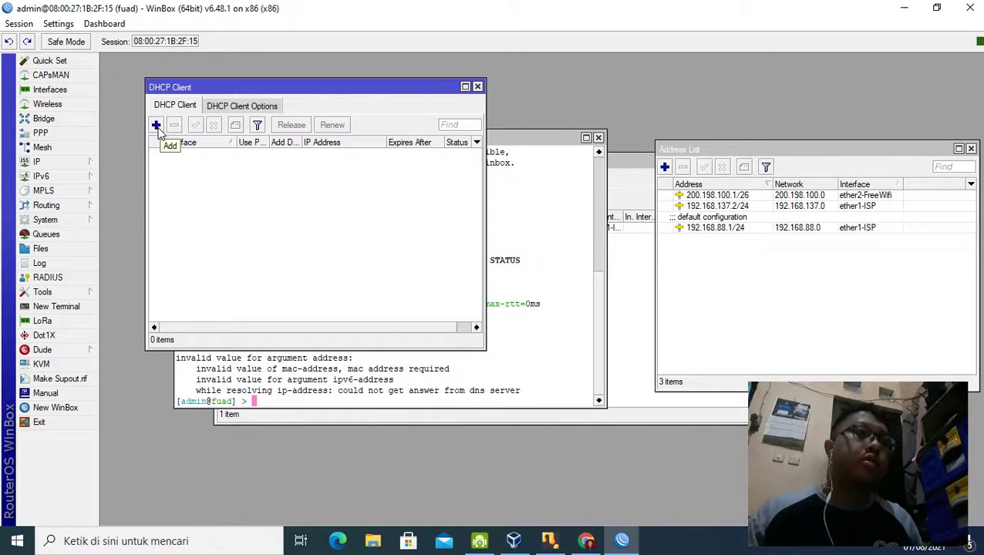
pyautogui.click(156, 126)
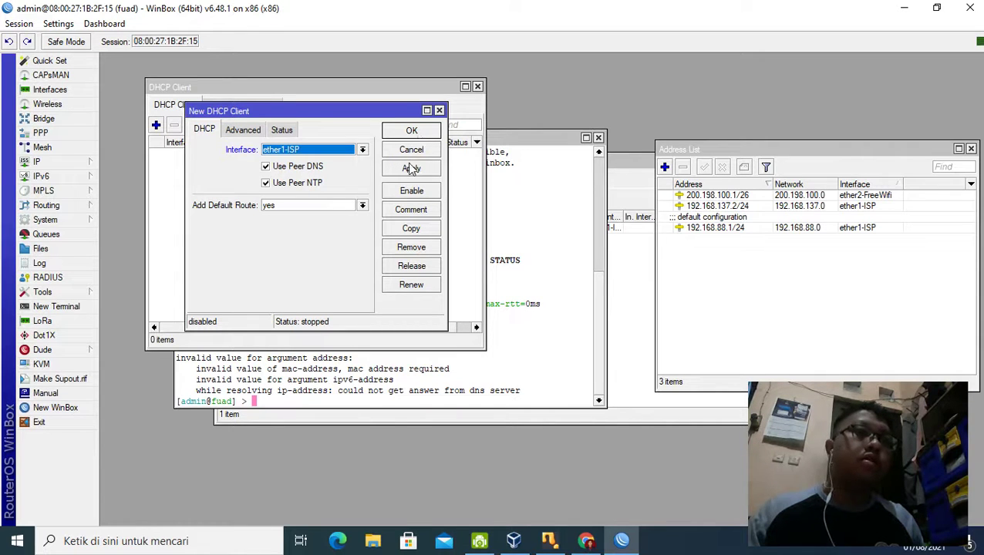
pyautogui.click(411, 168)
pyautogui.click(412, 130)
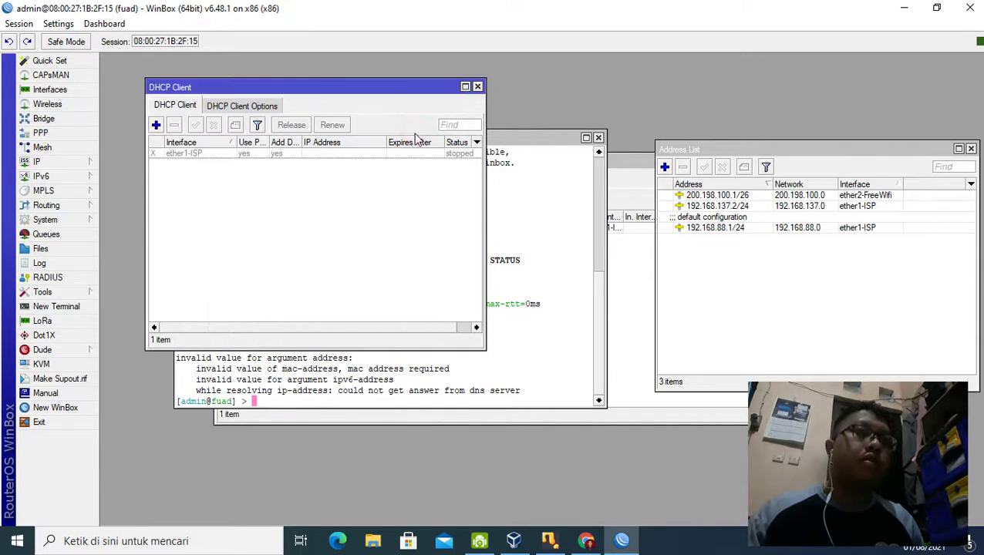
pyautogui.click(262, 157)
pyautogui.click(195, 126)
pyautogui.click(214, 198)
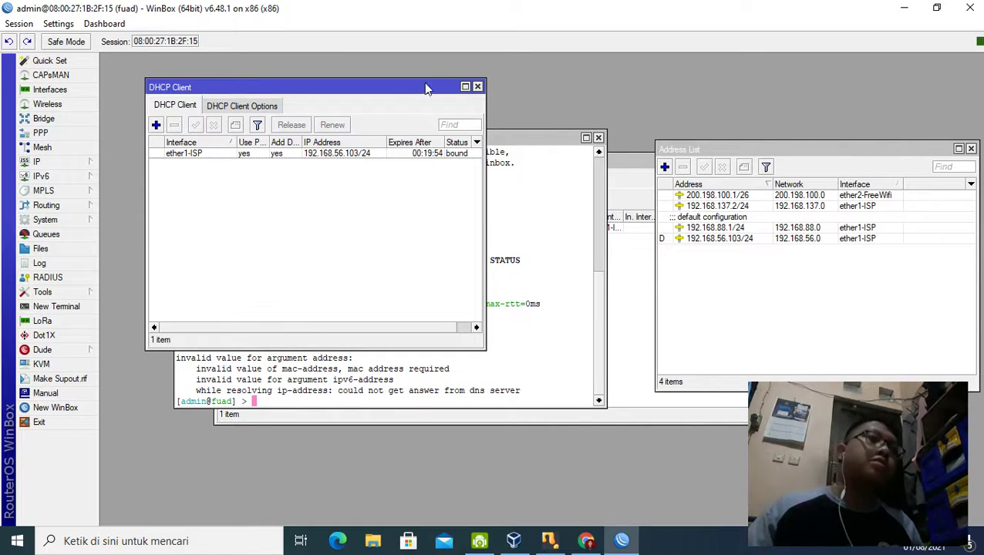
pyautogui.click(477, 86)
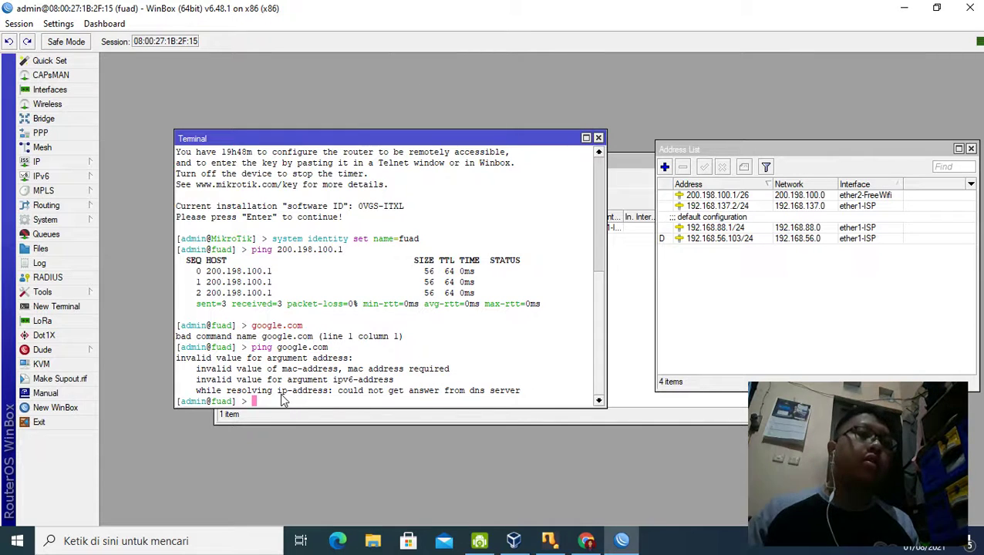
# Step: Run ping google.com again in the terminal; it still gets no DNS answer
pyautogui.write('ping google.com')
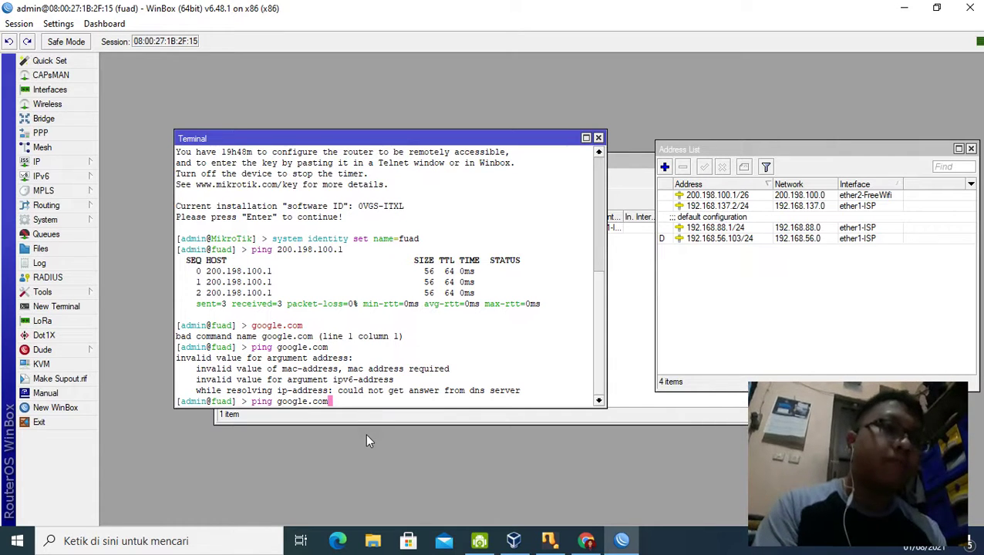
pyautogui.press('Return')
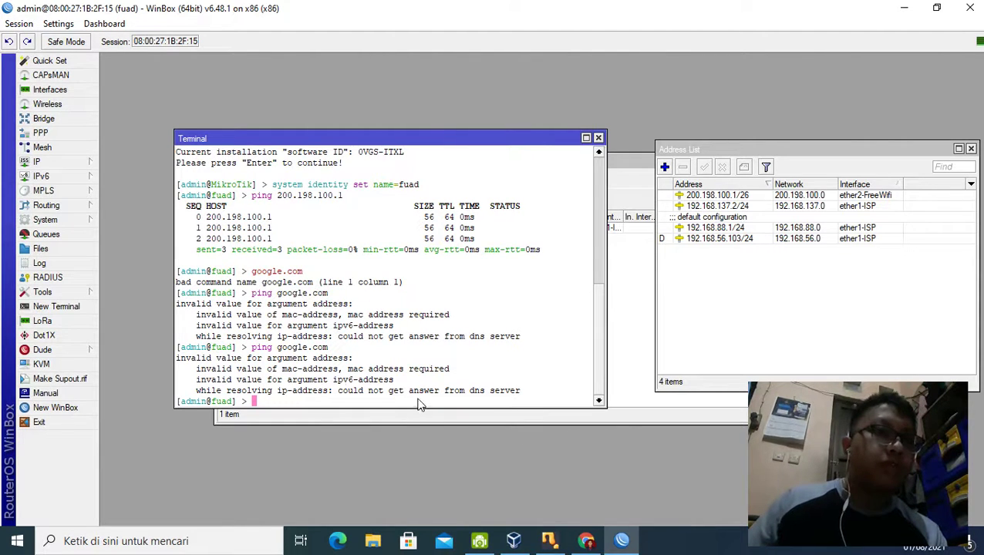
pyautogui.click(74, 167)
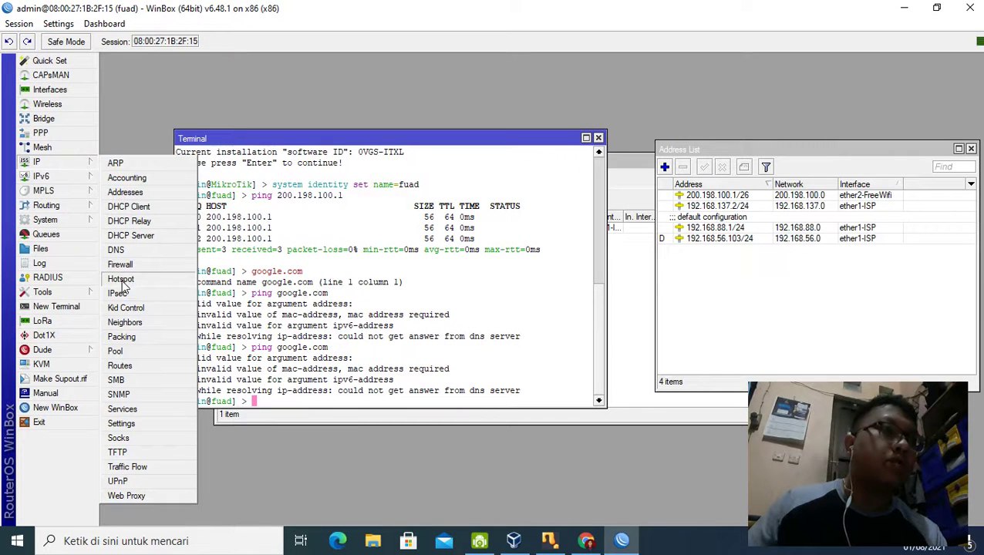
# Step: View the Route List, then reapply DNS settings keeping server 8.8.8.8
pyautogui.click(120, 368)
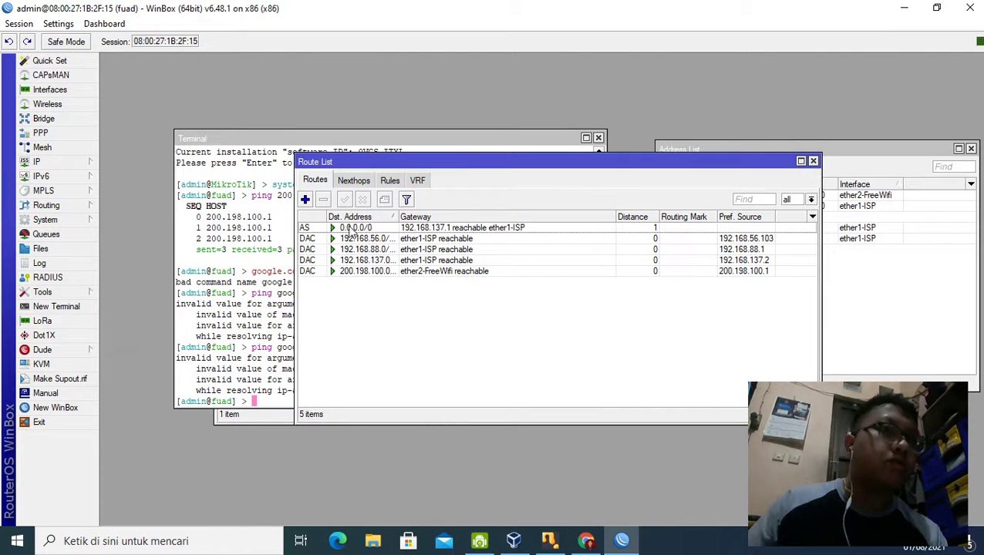
pyautogui.click(46, 163)
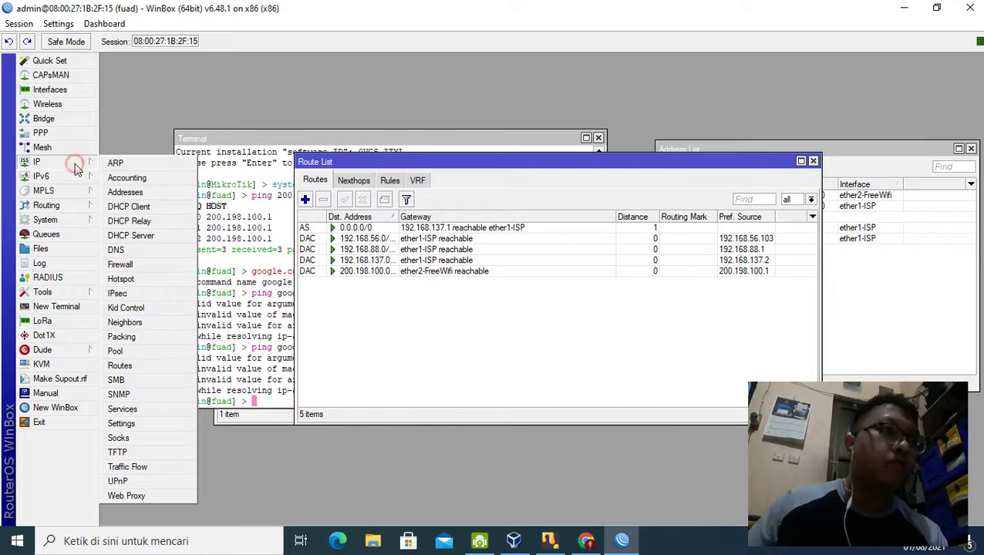
pyautogui.click(135, 250)
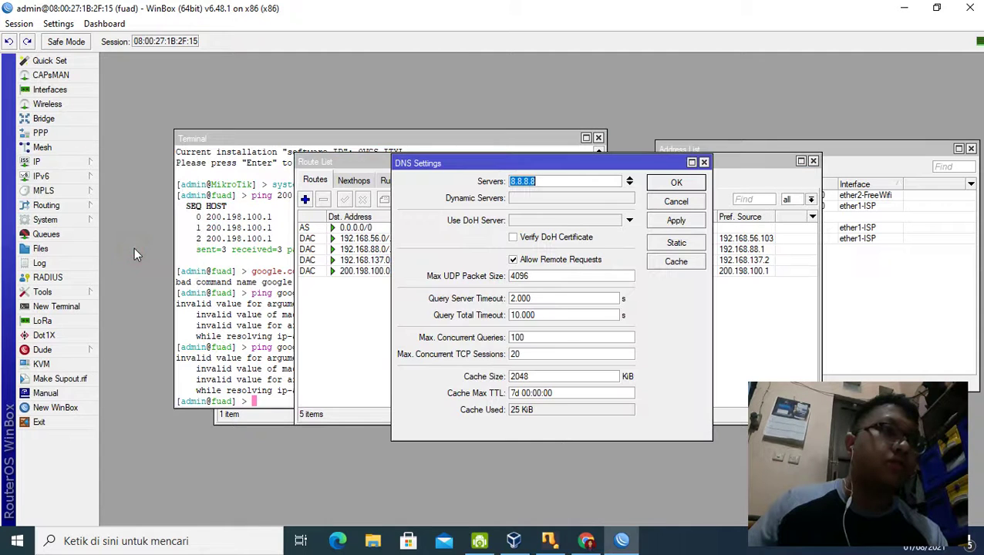
pyautogui.click(545, 183)
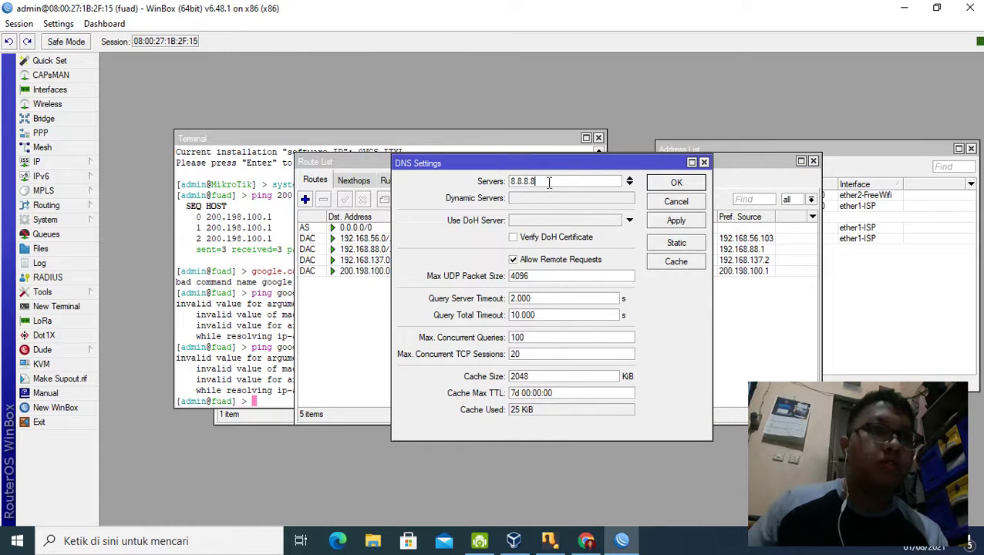
pyautogui.moveTo(548, 182); pyautogui.dragTo(496, 186)
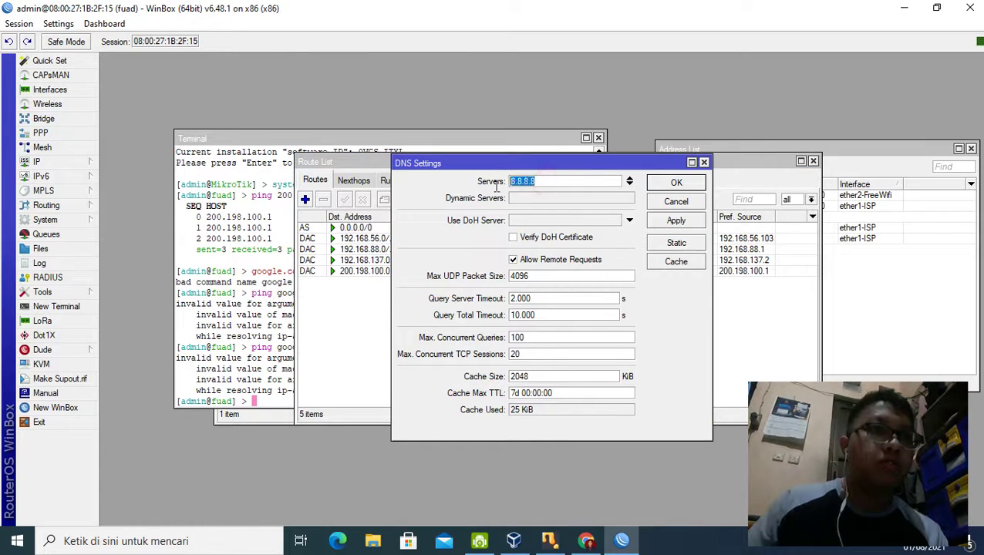
pyautogui.click(567, 200)
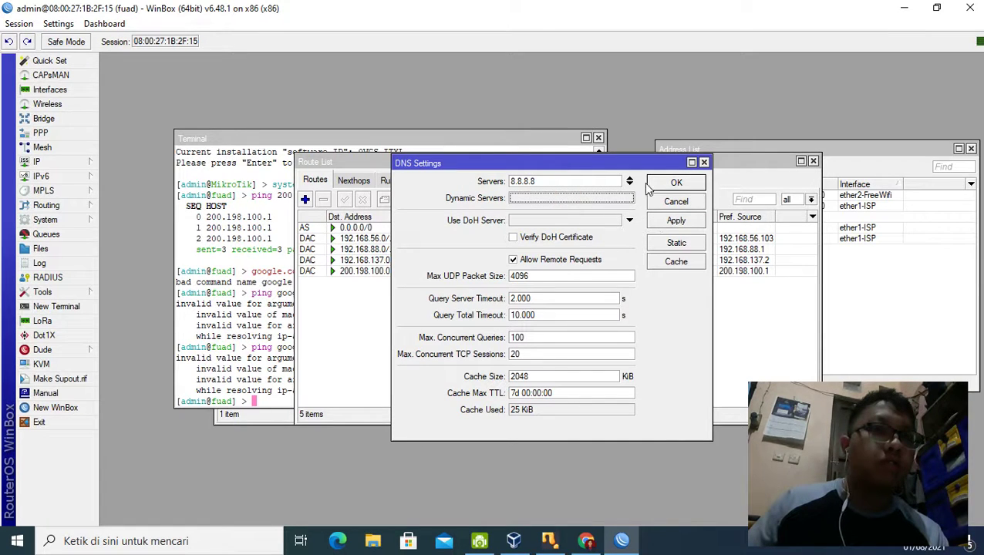
pyautogui.click(668, 224)
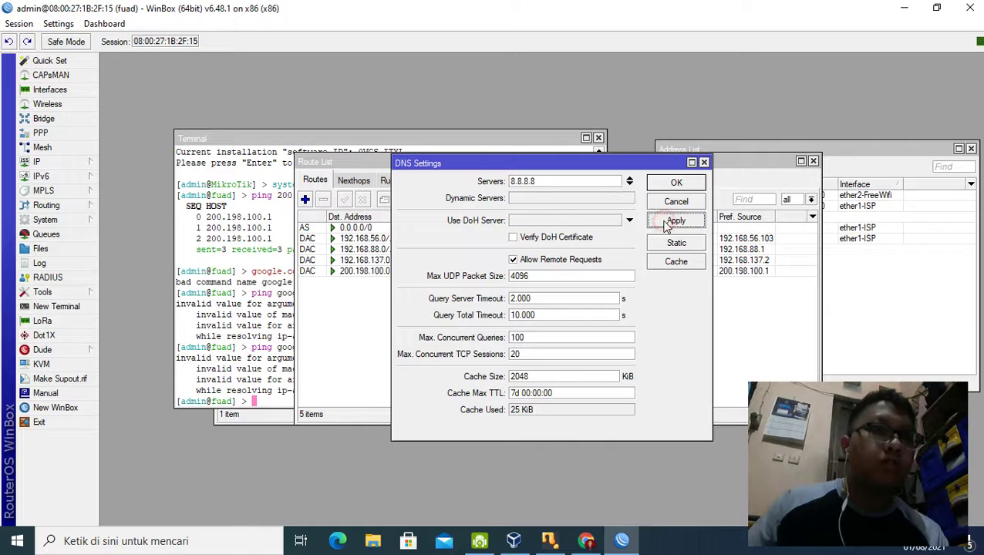
pyautogui.click(626, 198)
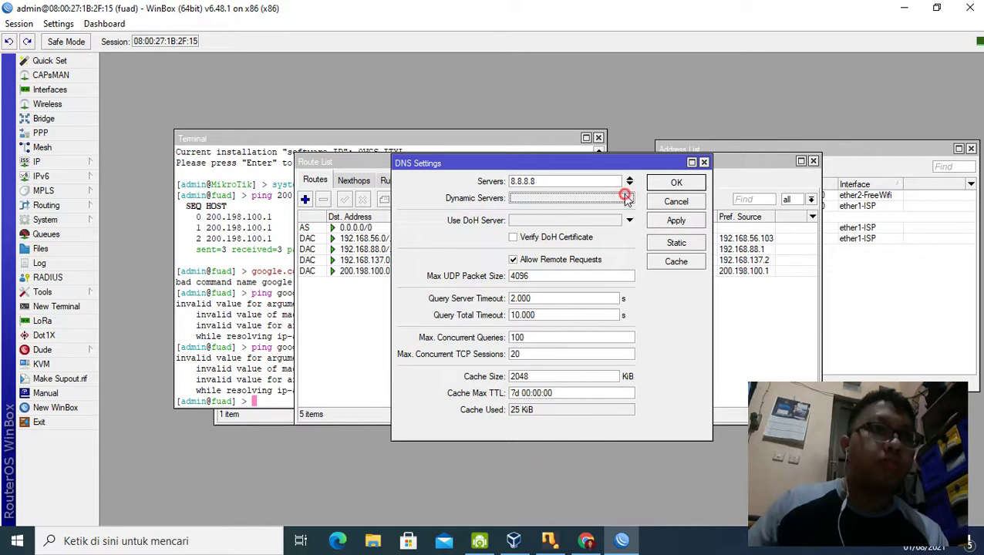
pyautogui.click(676, 224)
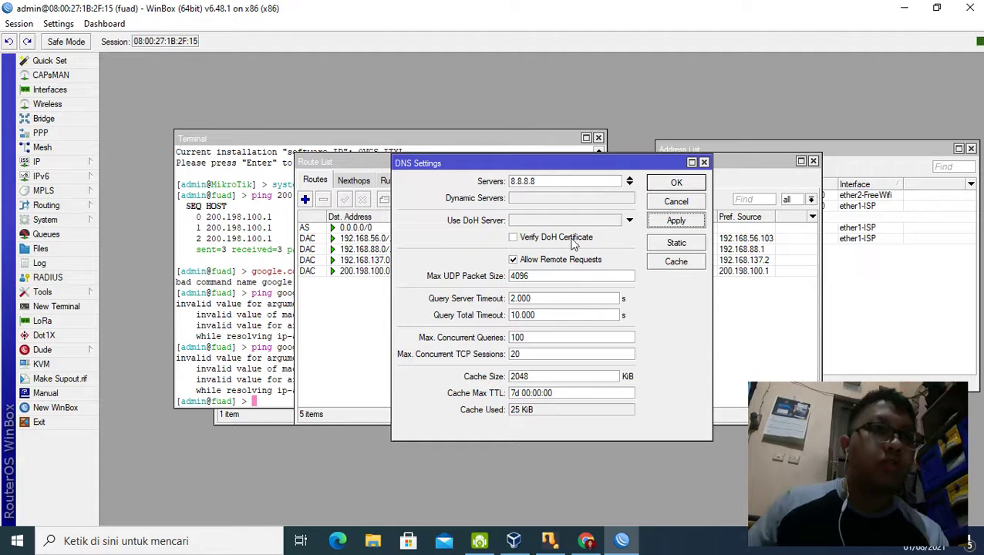
pyautogui.click(676, 182)
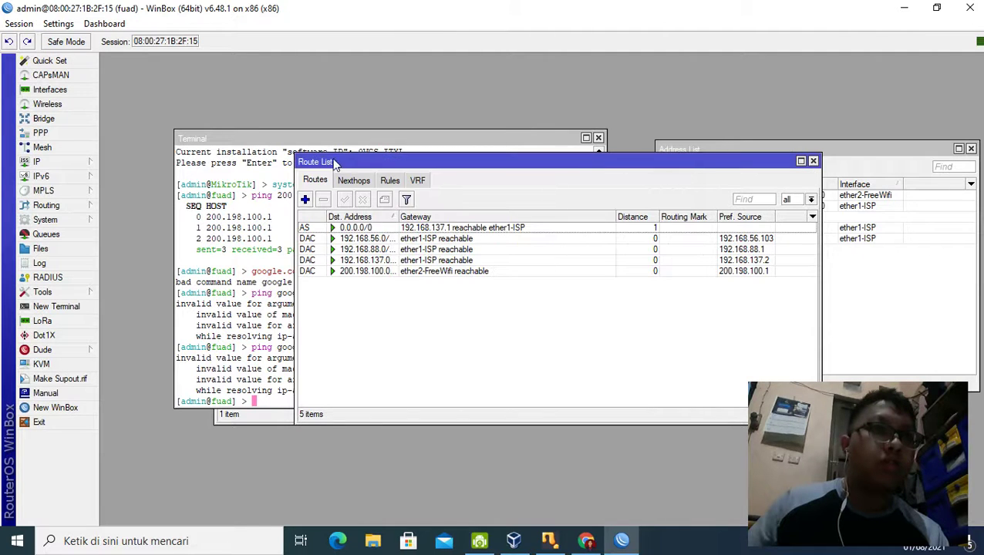
# Step: Ping google.com a third time from the terminal; name resolution still fails
pyautogui.click(328, 141)
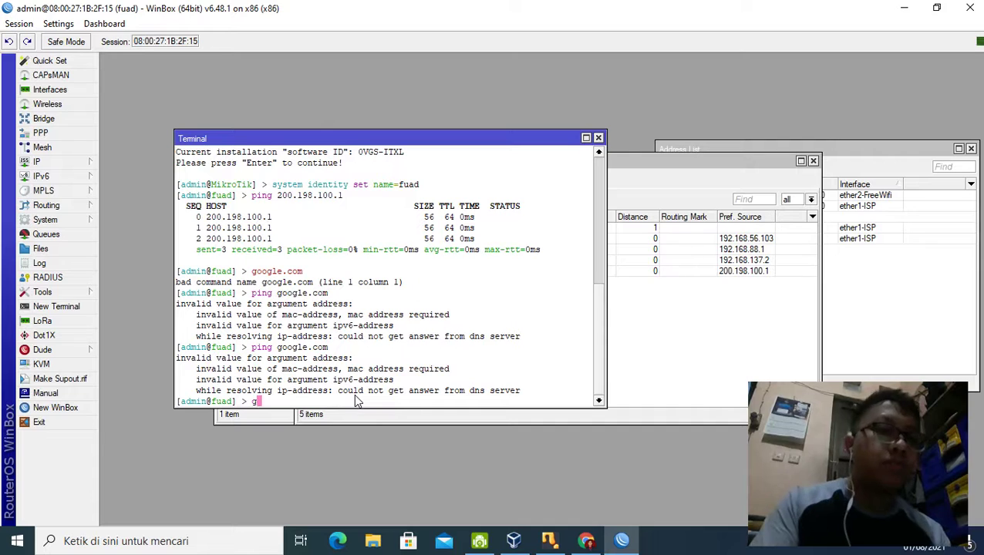
pyautogui.write('goo')
pyautogui.press('BackSpace')
pyautogui.press('BackSpace')
pyautogui.press('BackSpace')
pyautogui.write('ping goo')
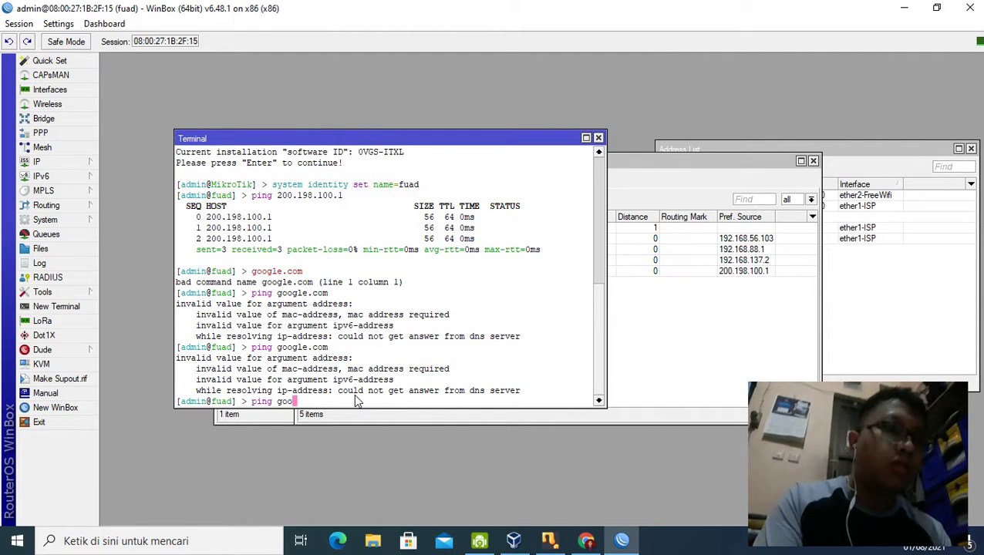
pyautogui.write('gle.com')
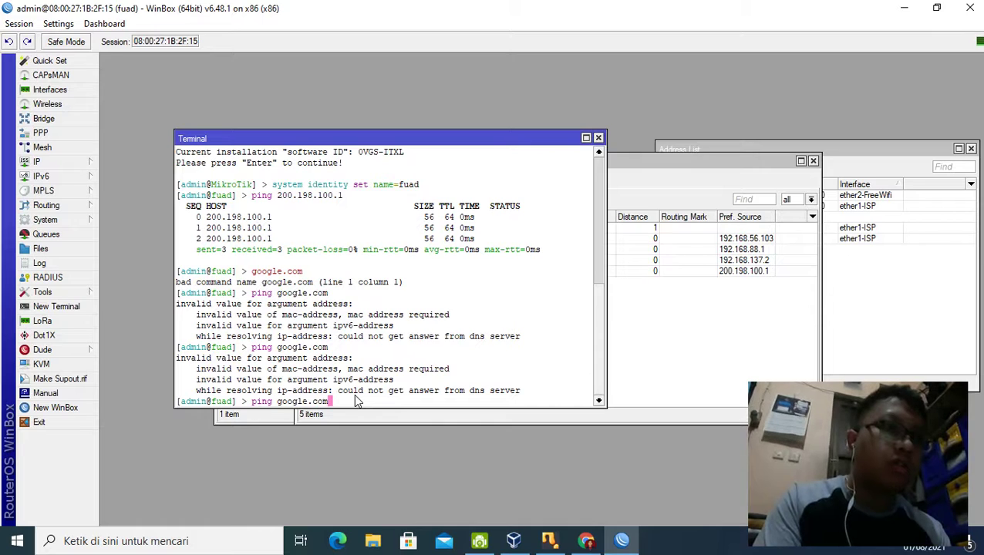
pyautogui.press('Return')
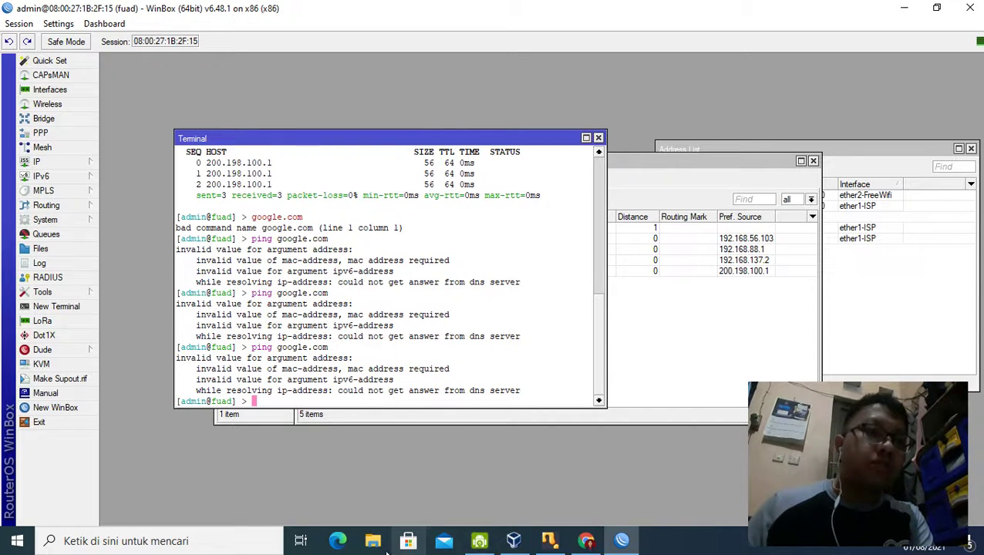
# Step: Open Network Connections through Control Panel's Network and Sharing Center
pyautogui.click(202, 550)
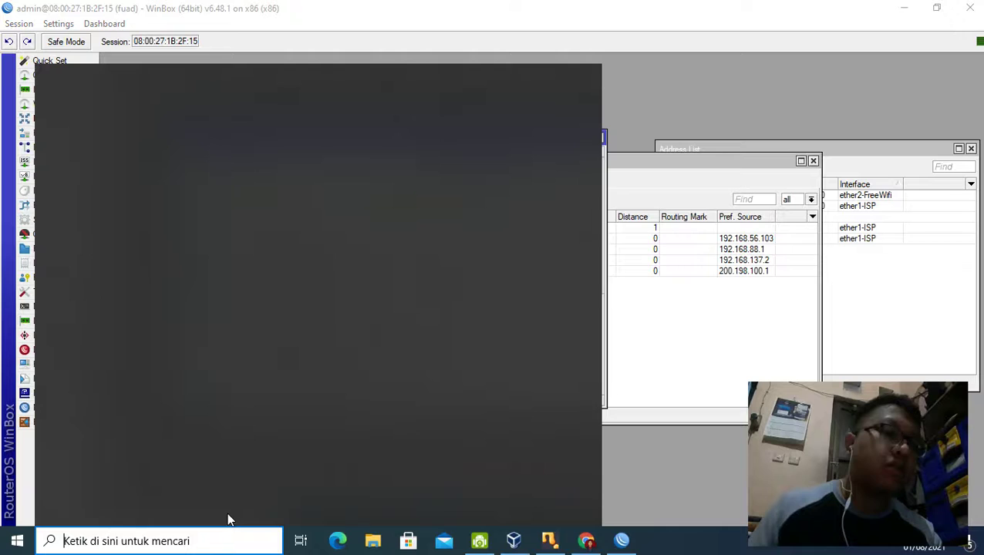
pyautogui.write('control')
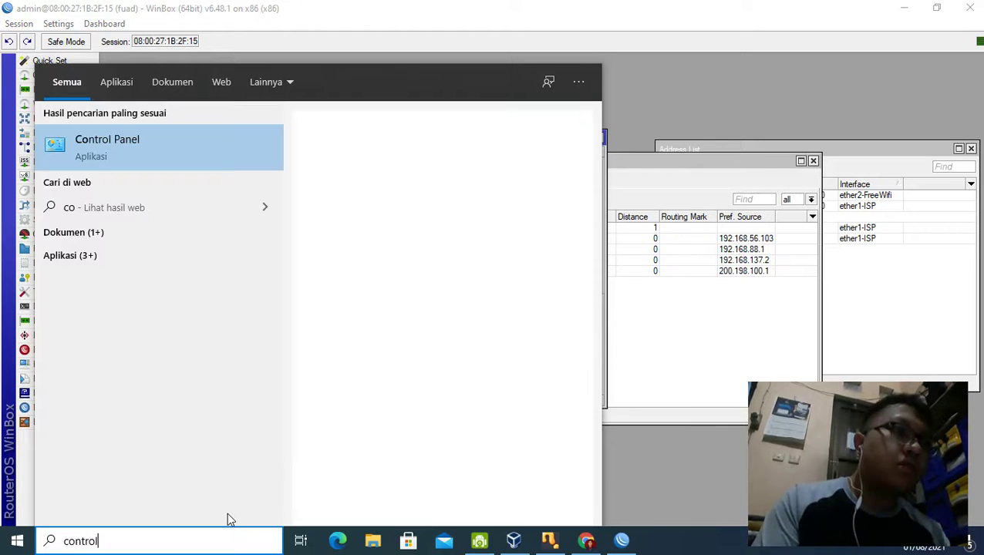
pyautogui.click(215, 158)
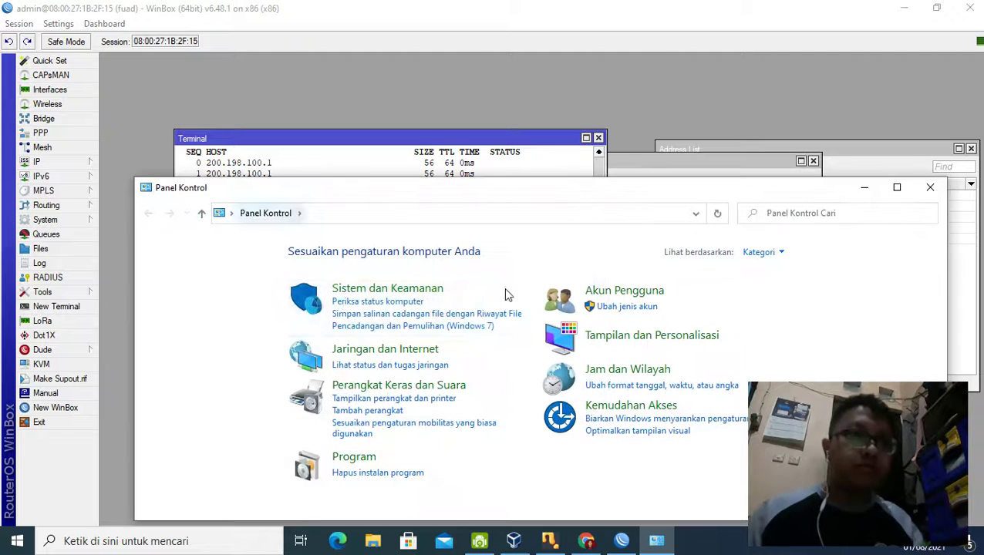
pyautogui.click(373, 365)
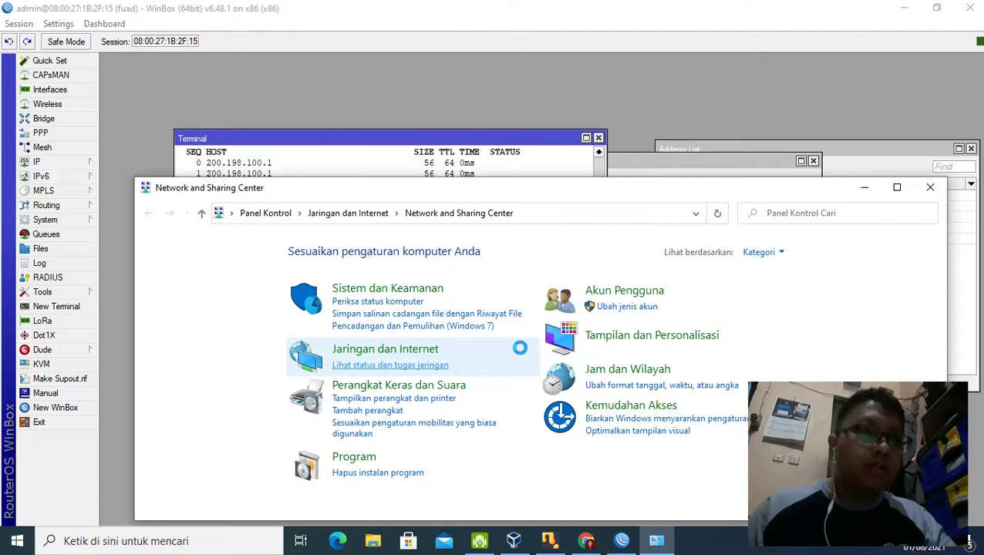
pyautogui.click(245, 273)
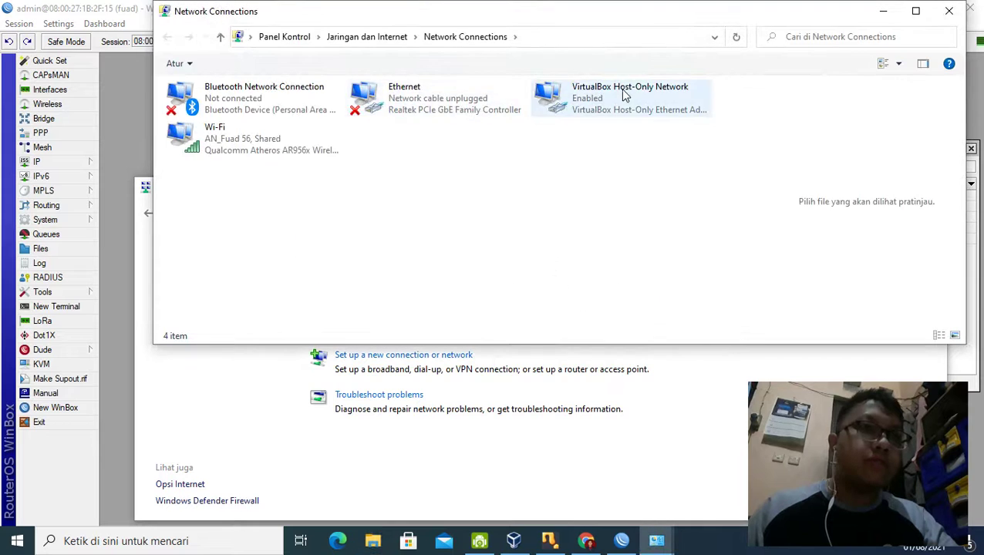
# Step: Uncheck 'Allow other network users to connect' in the Wi-Fi adapter's Sharing properties
pyautogui.click(280, 139)
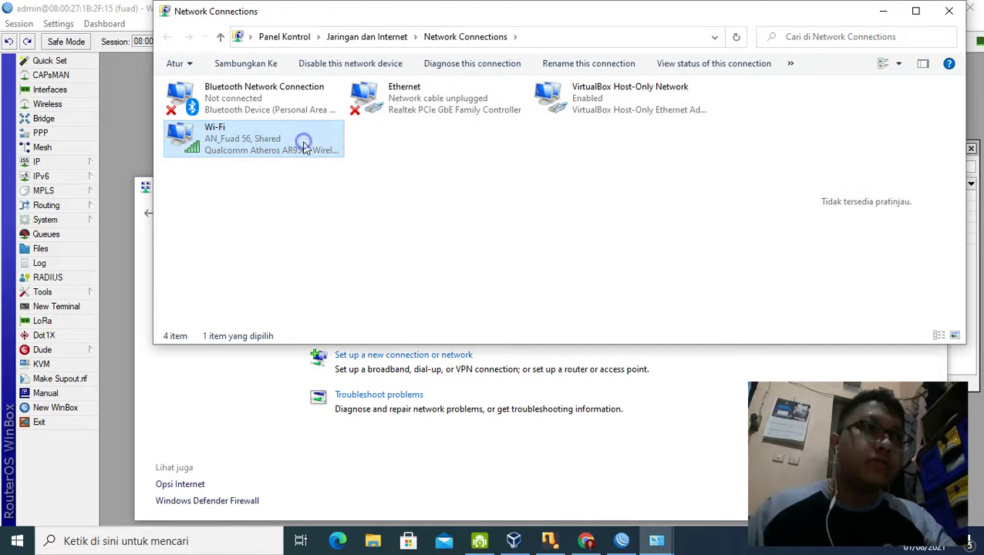
pyautogui.rightClick(303, 147)
pyautogui.click(350, 300)
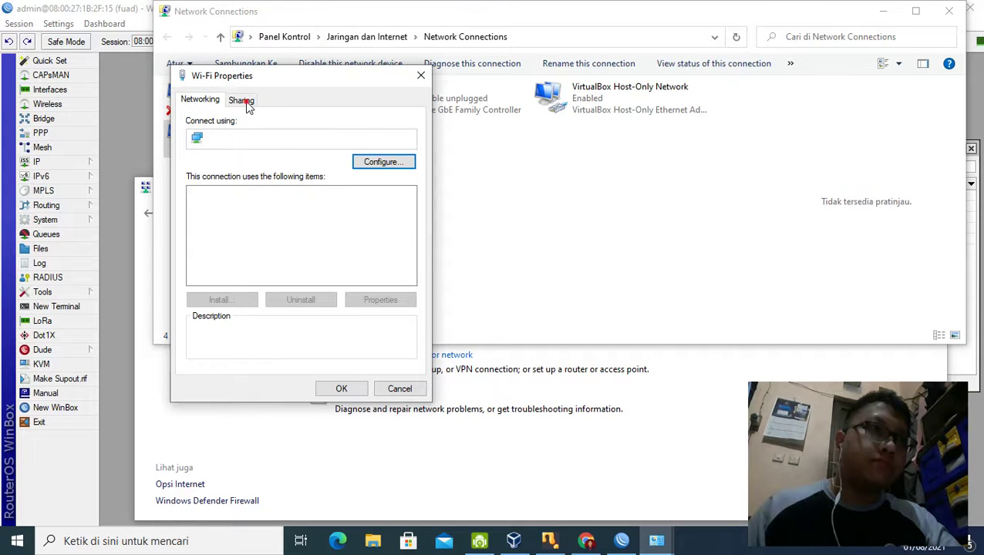
pyautogui.click(242, 100)
pyautogui.click(199, 142)
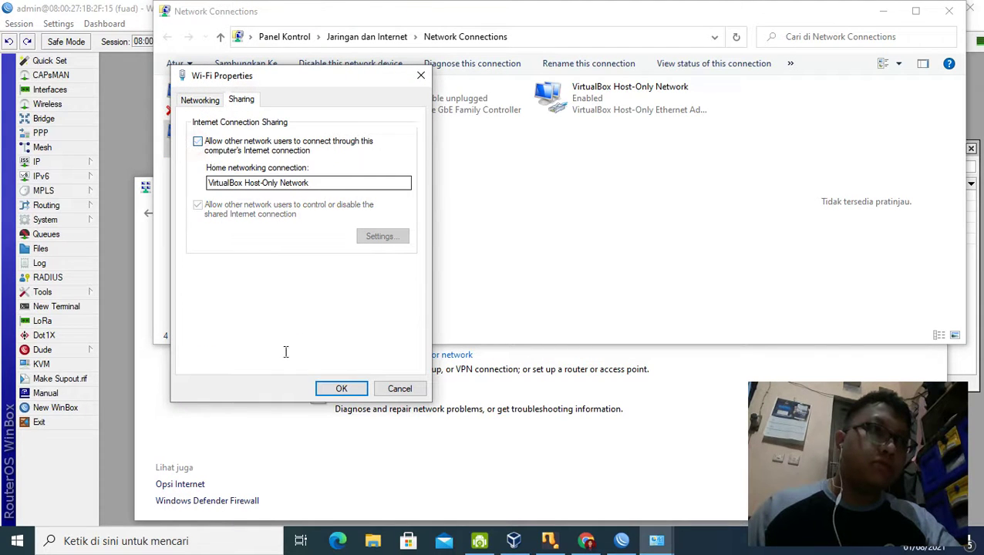
pyautogui.click(334, 388)
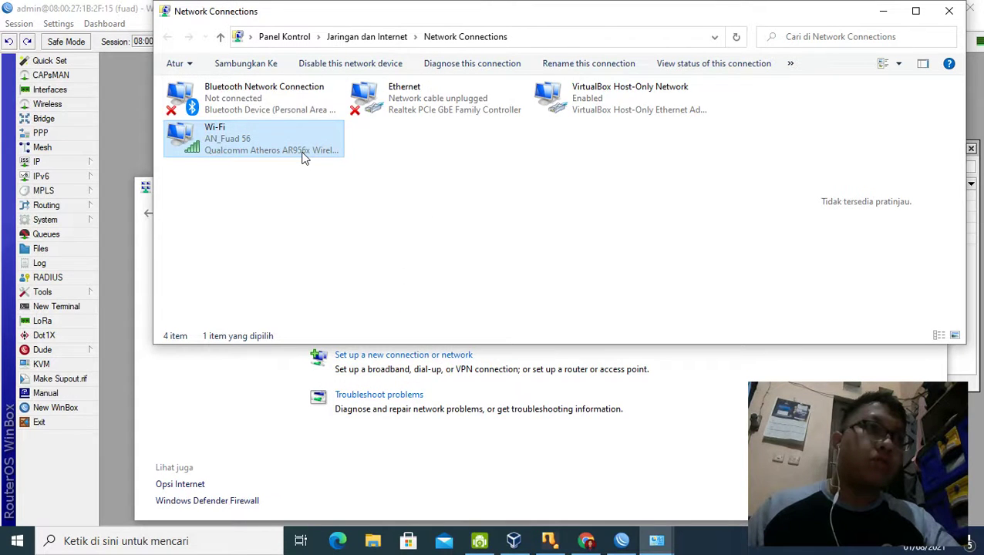
# Step: Re-enable Wi-Fi internet sharing for the VirtualBox Host-Only Network and confirm the warning
pyautogui.rightClick(303, 157)
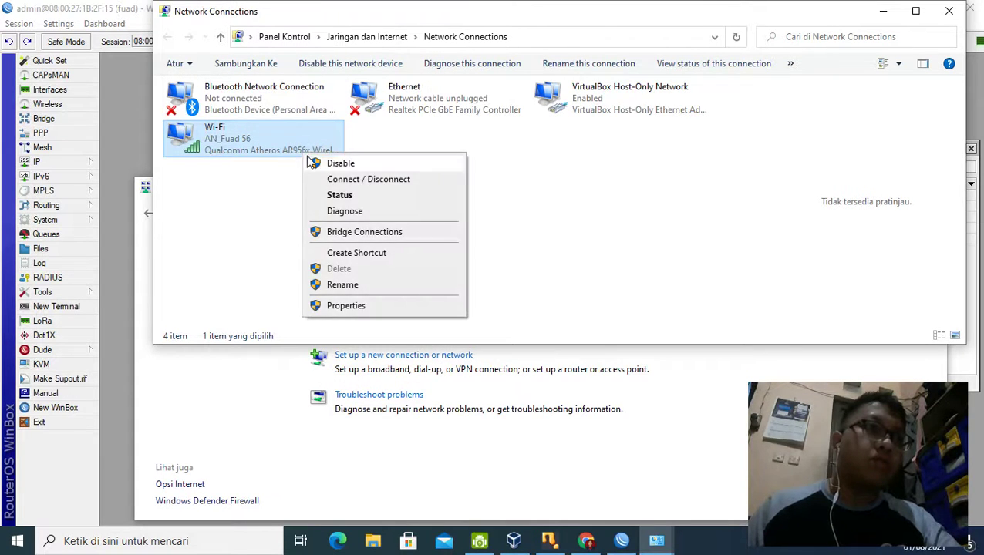
pyautogui.click(324, 307)
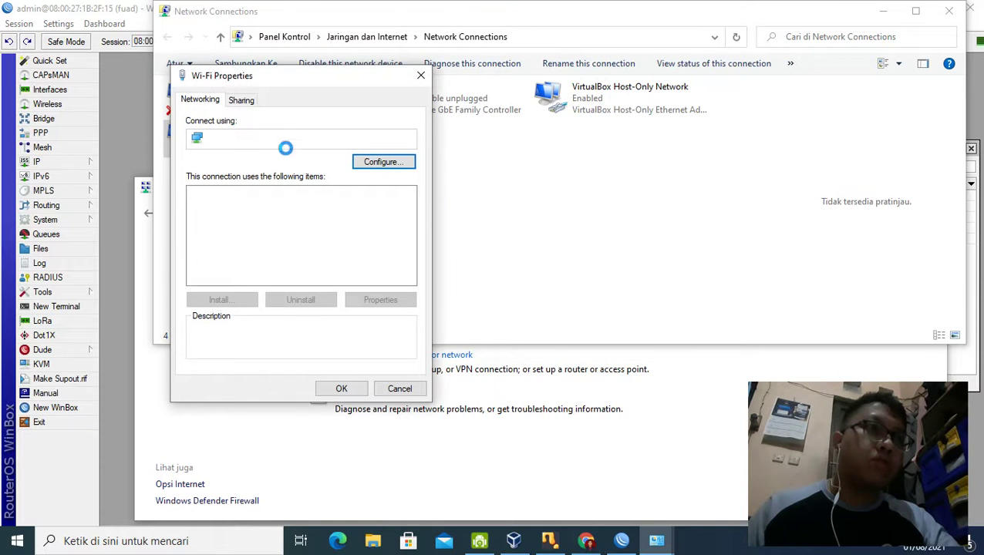
pyautogui.click(241, 100)
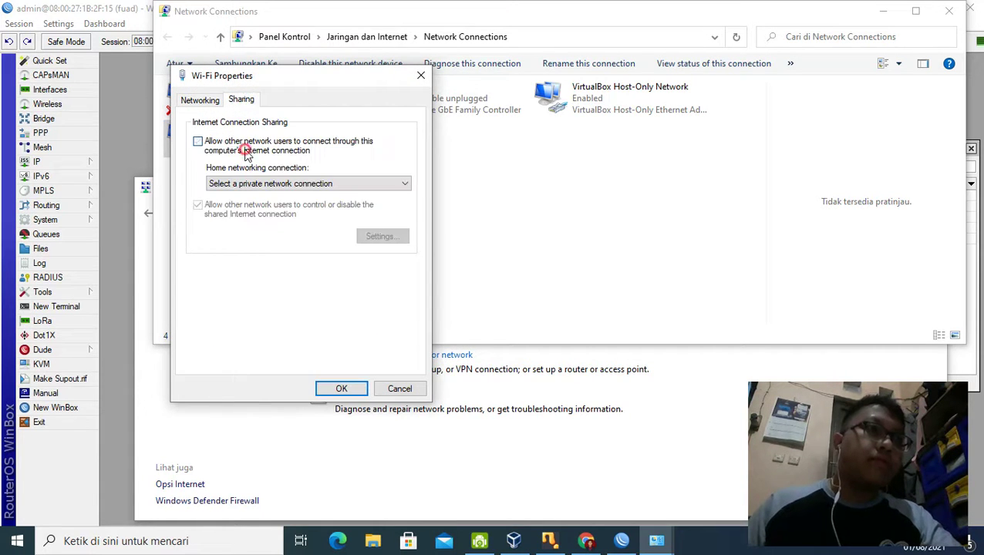
pyautogui.click(205, 145)
pyautogui.click(400, 184)
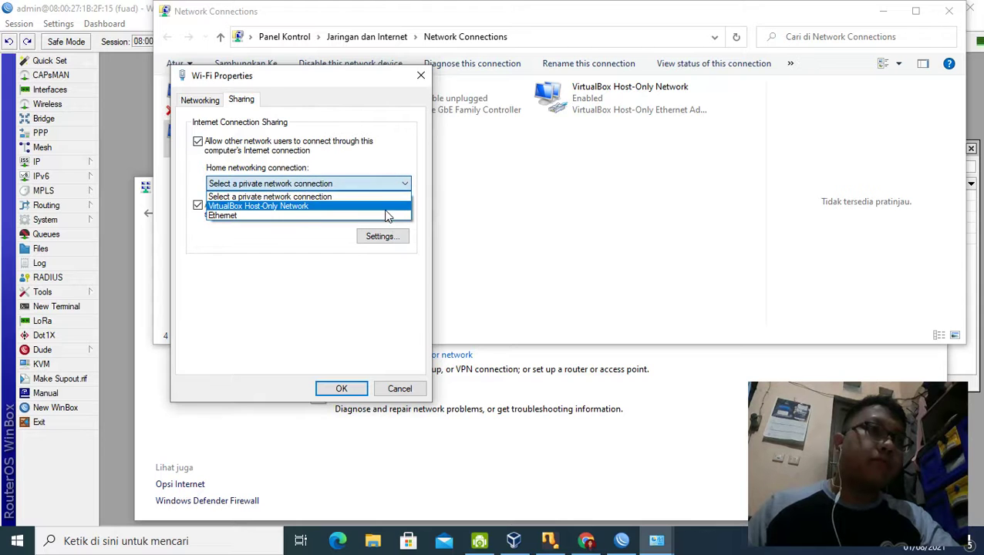
pyautogui.click(384, 210)
pyautogui.click(349, 389)
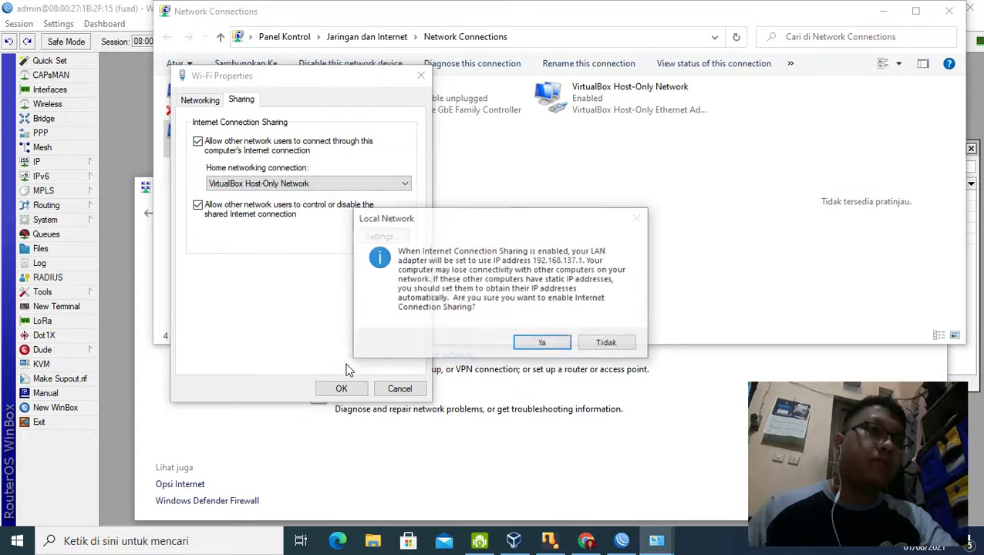
pyautogui.click(542, 344)
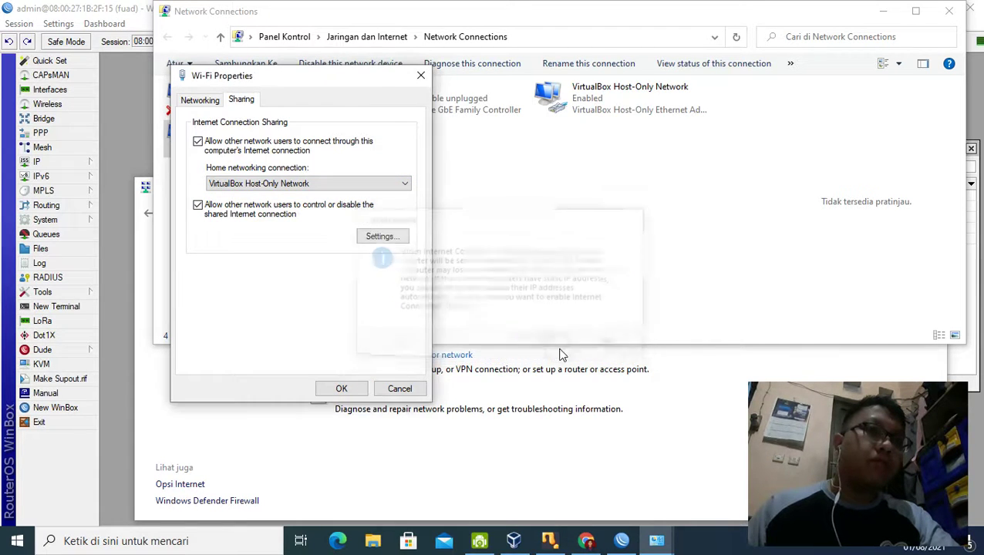
pyautogui.press('Return')
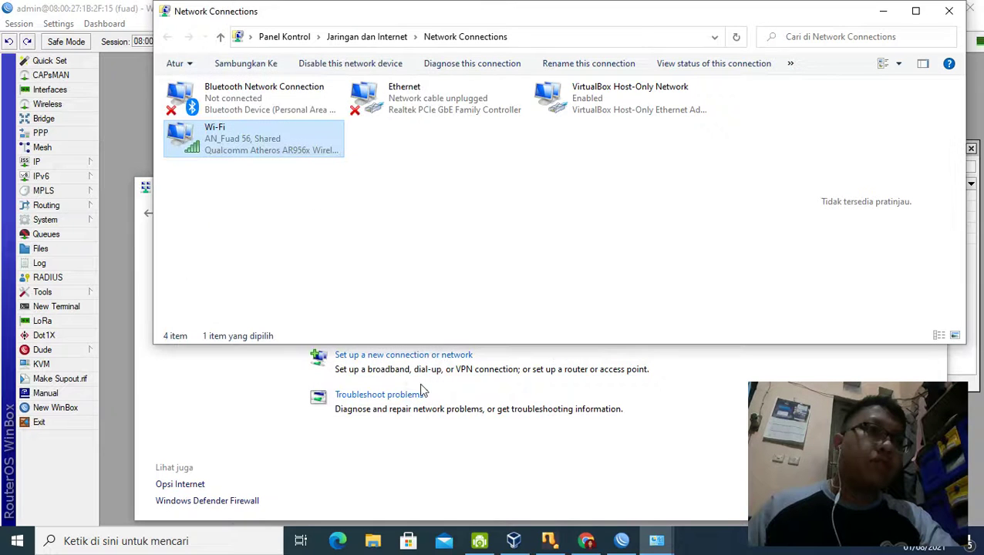
# Step: Close the Network and Sharing Center and Network Connections windows
pyautogui.click(225, 430)
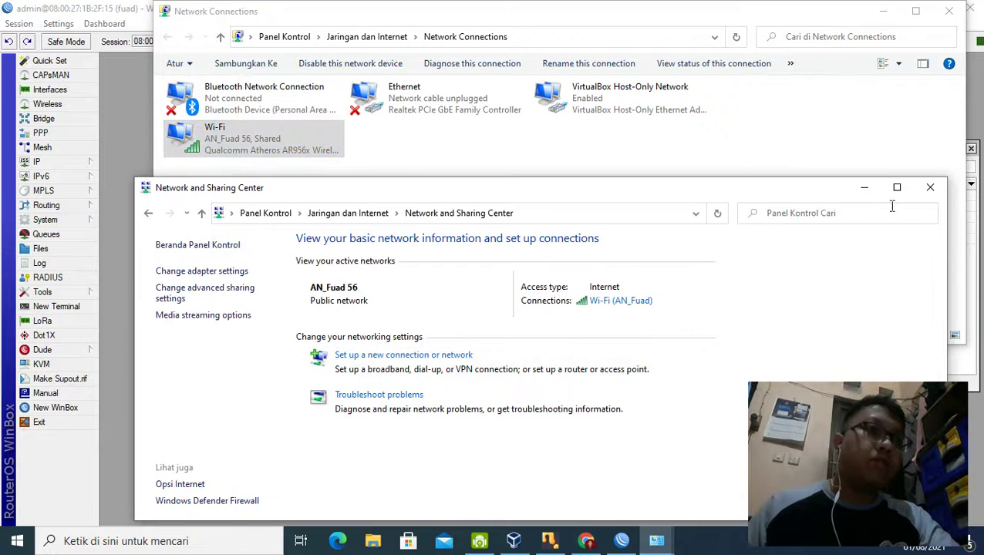
pyautogui.click(930, 187)
pyautogui.click(949, 11)
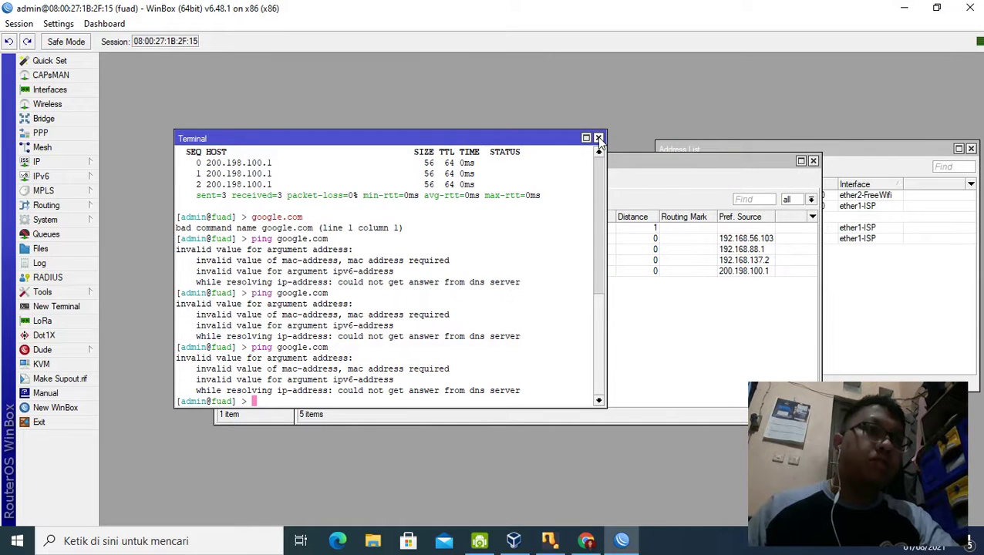
# Step: Close the Terminal, Route List and Firewall windows and centre the Address List
pyautogui.click(598, 138)
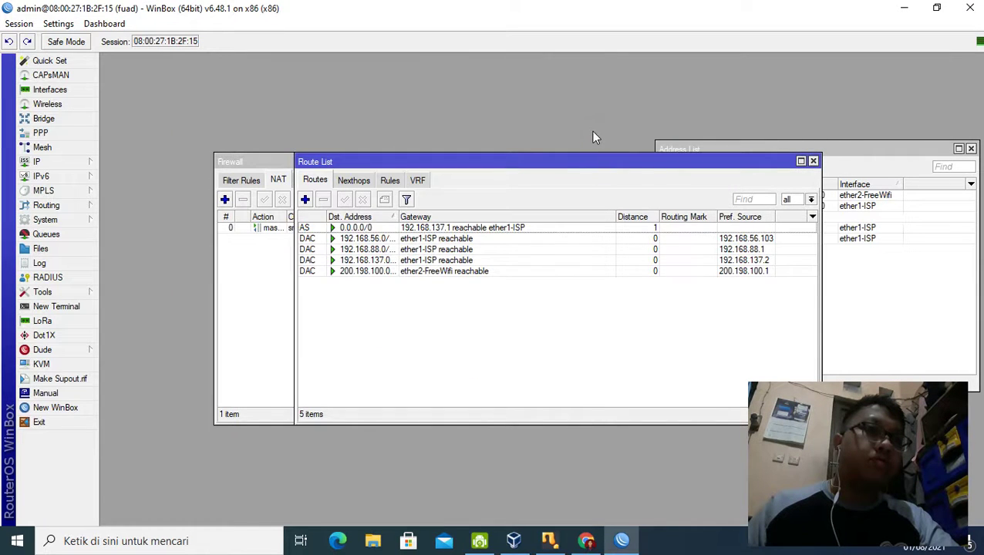
pyautogui.moveTo(486, 169); pyautogui.dragTo(439, 195)
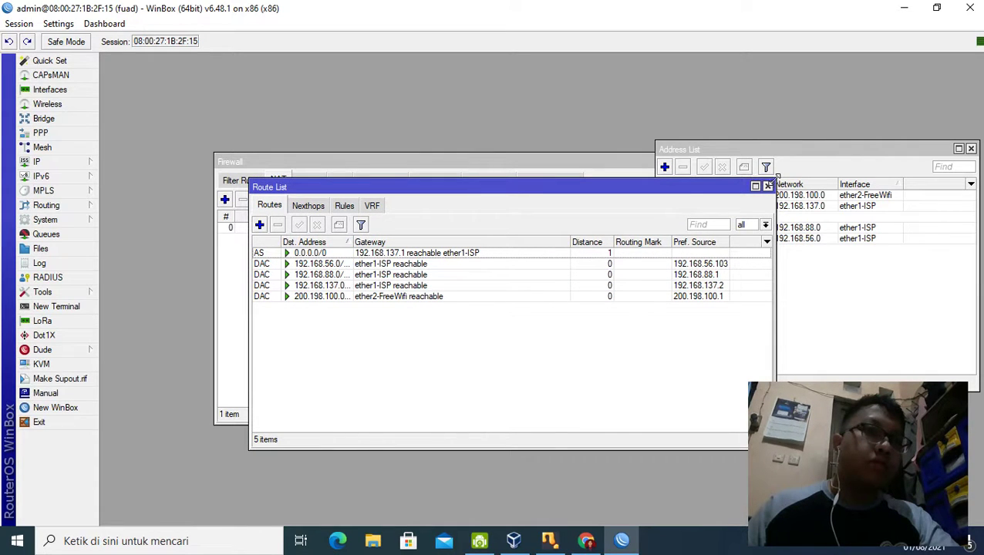
pyautogui.click(768, 187)
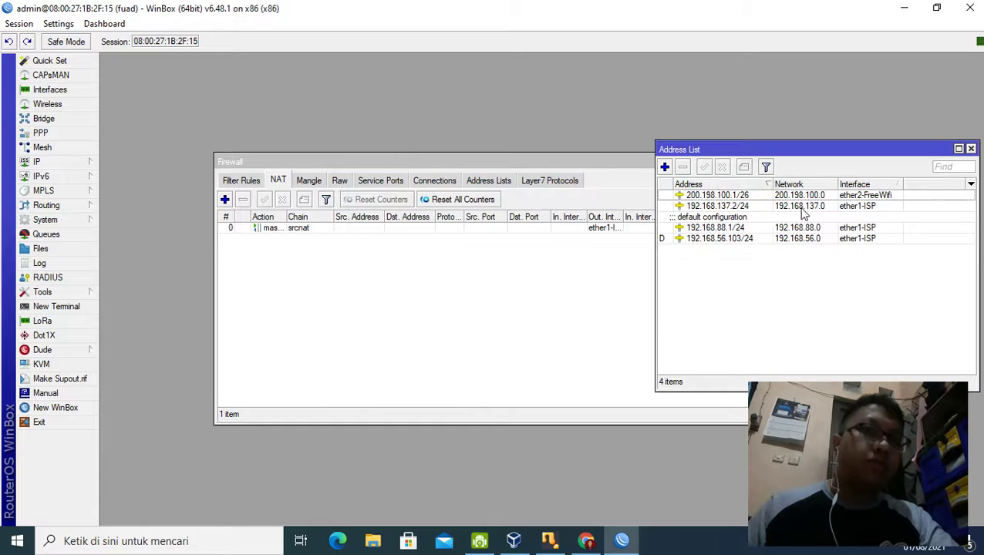
pyautogui.click(488, 265)
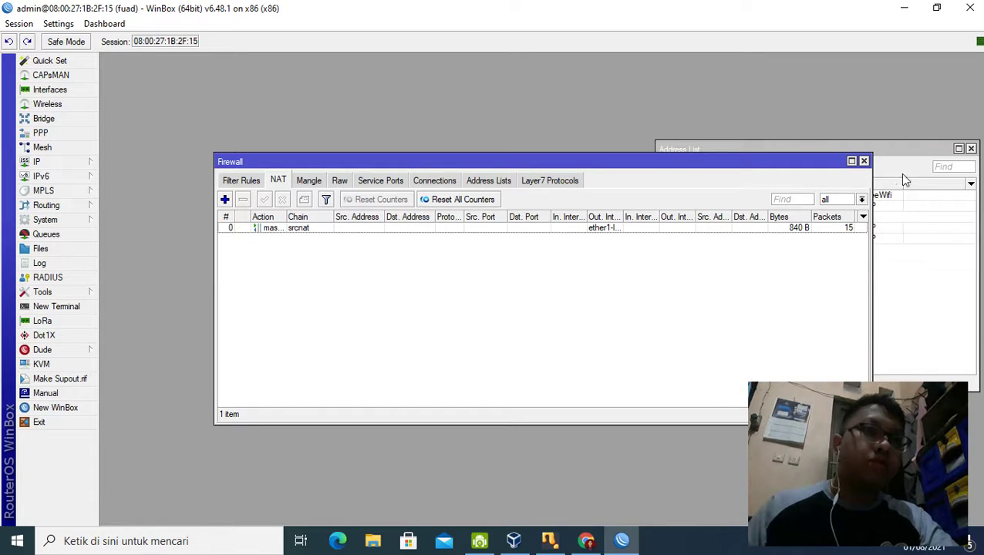
pyautogui.click(864, 161)
pyautogui.moveTo(671, 142); pyautogui.dragTo(368, 122)
# Step: Reconfirm DNS server 8.8.8.8 with Allow Remote Requests in IP > DNS Settings
pyautogui.click(496, 189)
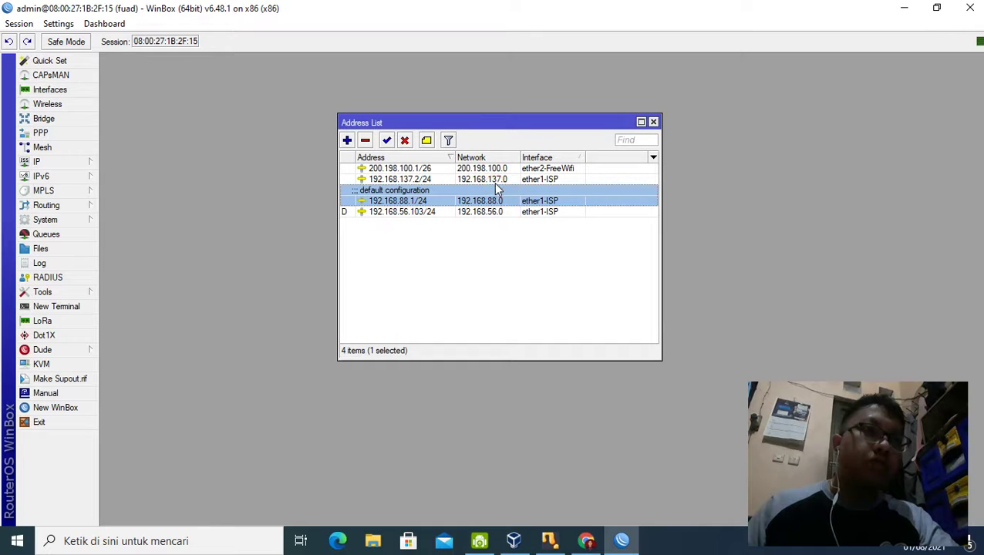
pyautogui.click(37, 162)
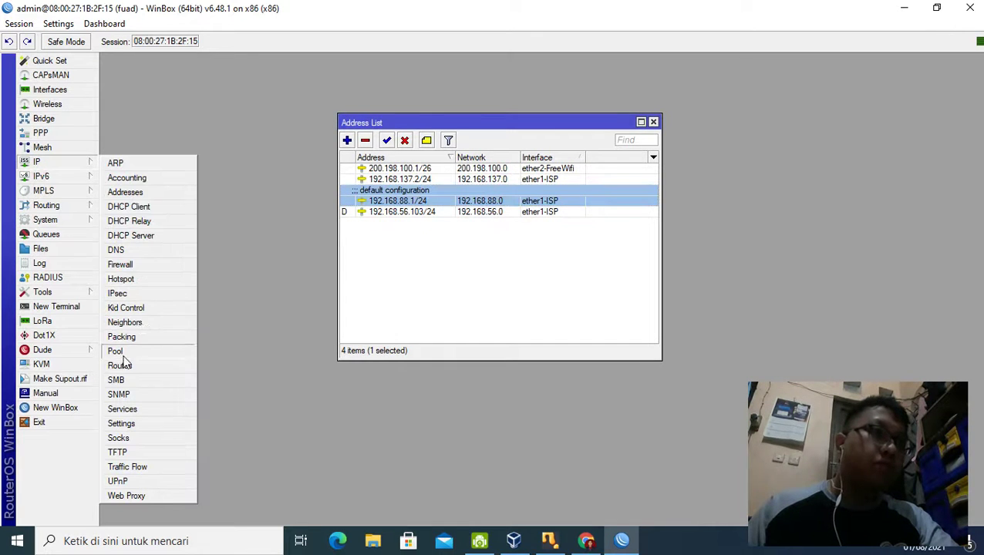
pyautogui.click(158, 256)
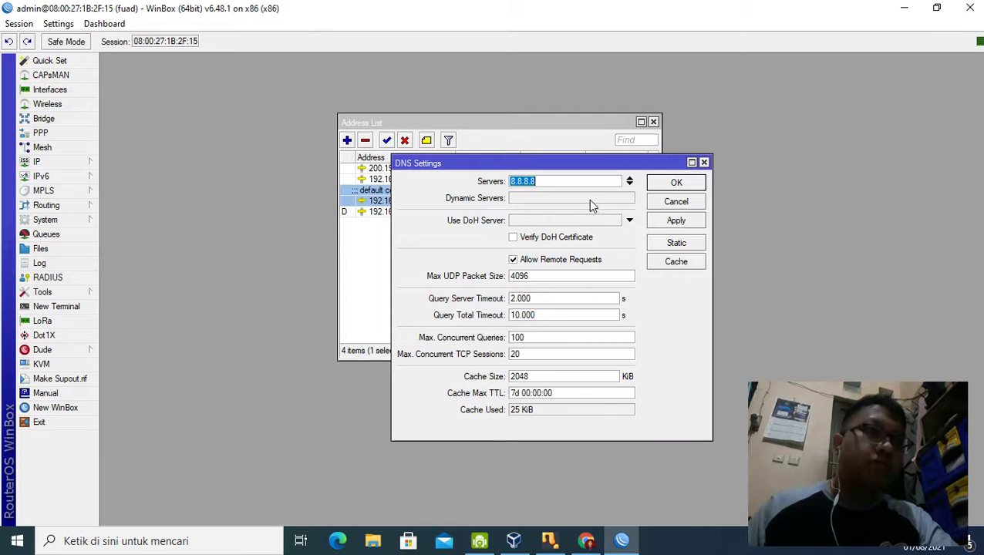
pyautogui.click(608, 181)
pyautogui.click(571, 200)
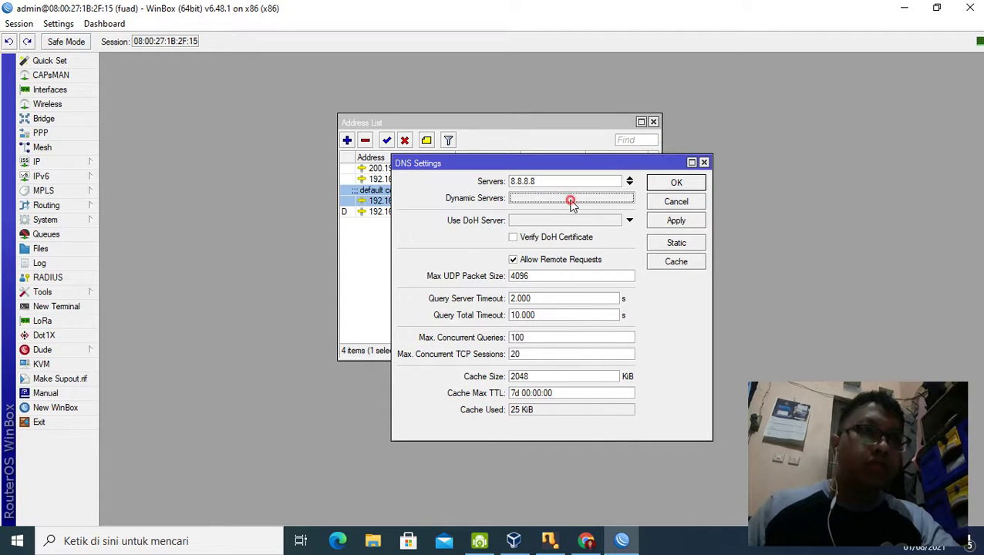
pyautogui.click(565, 221)
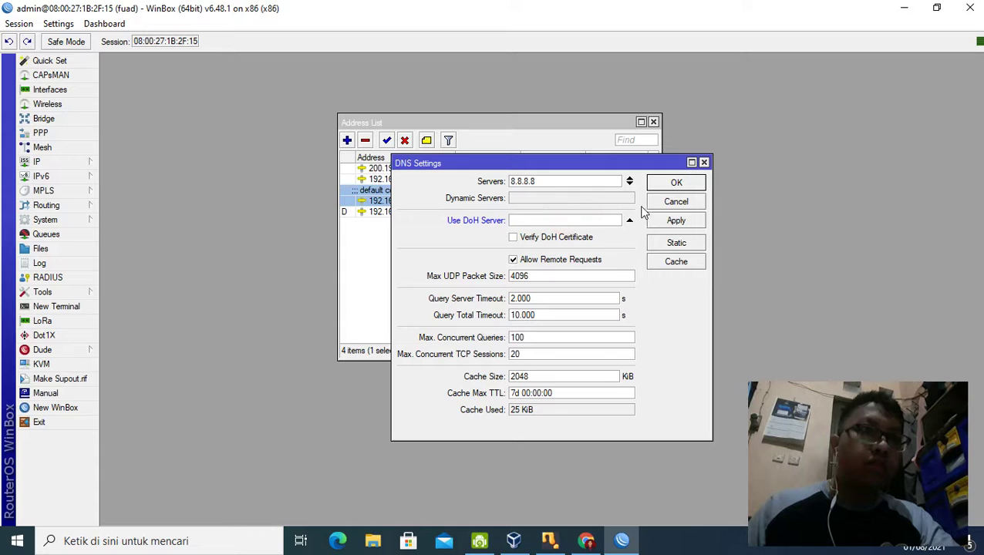
pyautogui.click(634, 238)
pyautogui.click(625, 238)
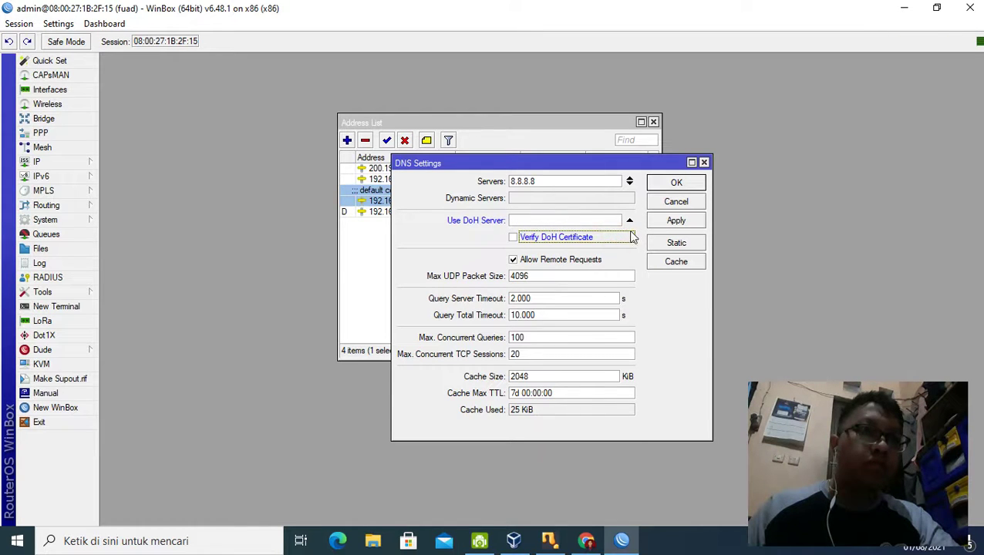
pyautogui.click(677, 222)
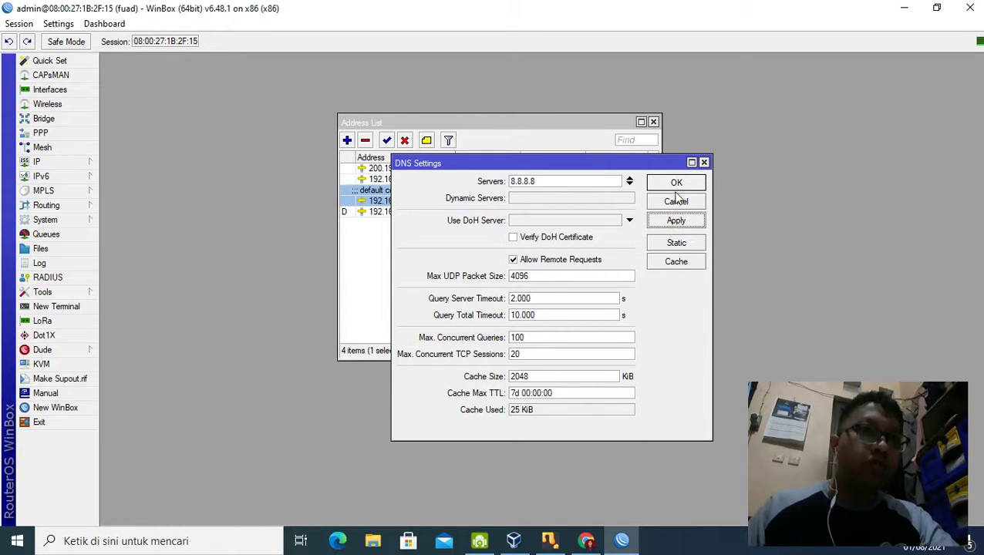
pyautogui.moveTo(600, 180); pyautogui.dragTo(468, 185)
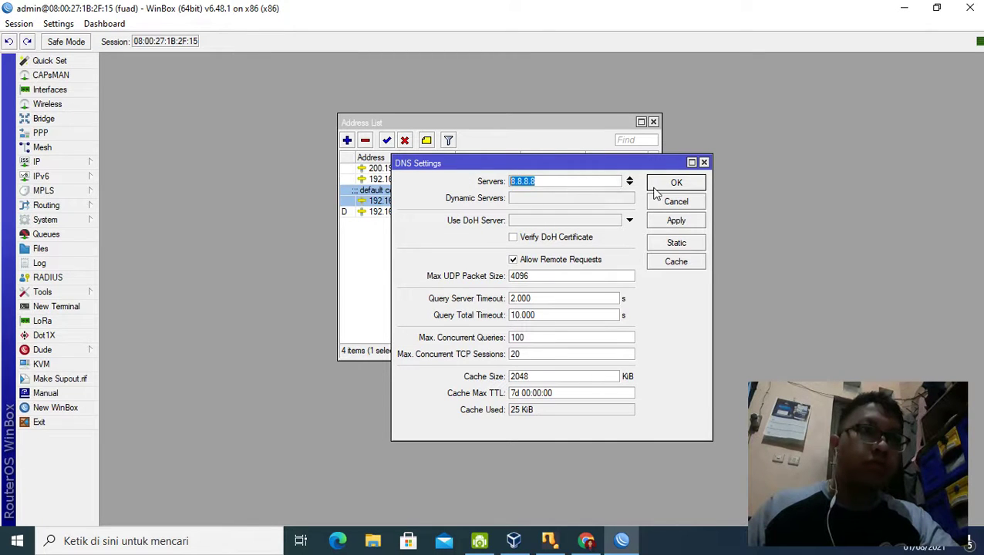
pyautogui.click(677, 183)
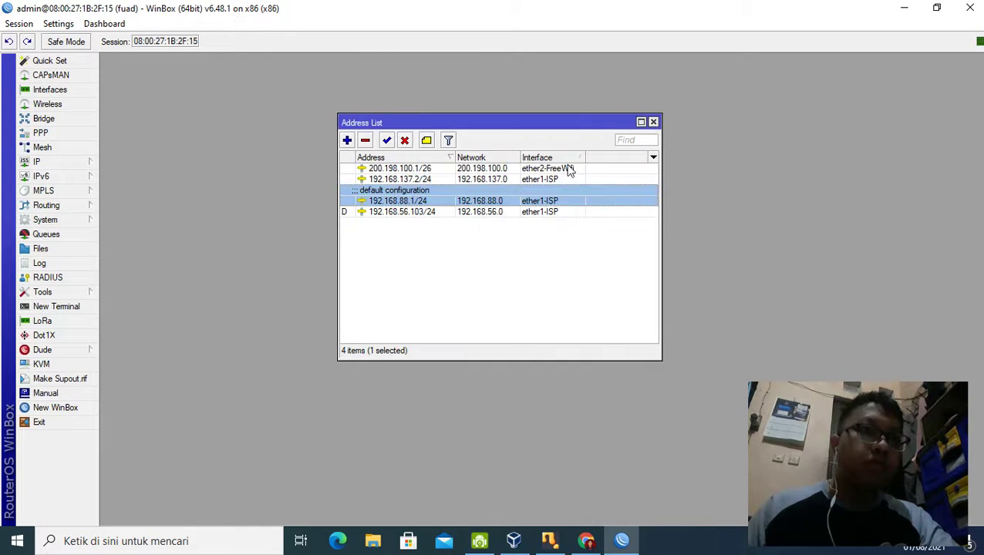
# Step: In a new router terminal, ping 8.8.8.8 and stop after four replies
pyautogui.click(67, 161)
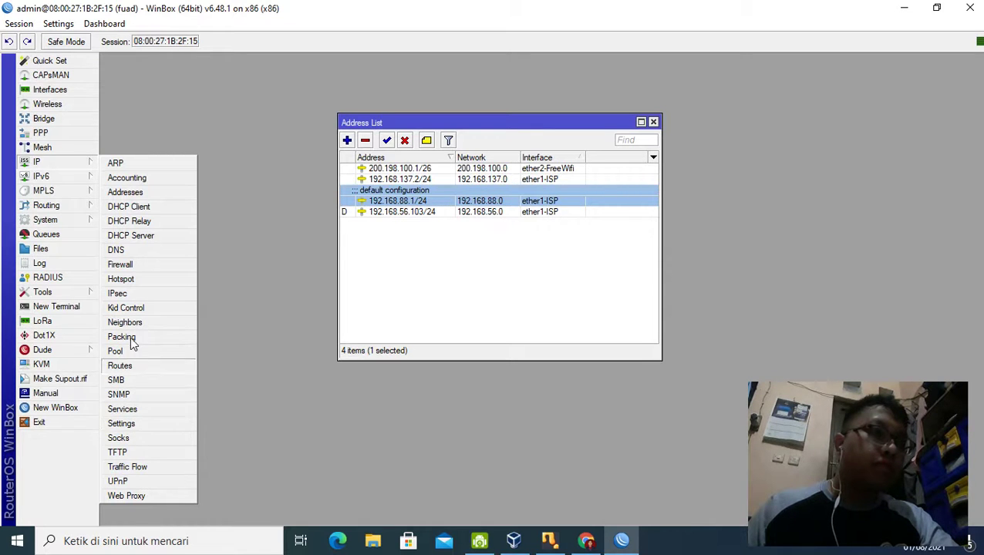
pyautogui.click(66, 308)
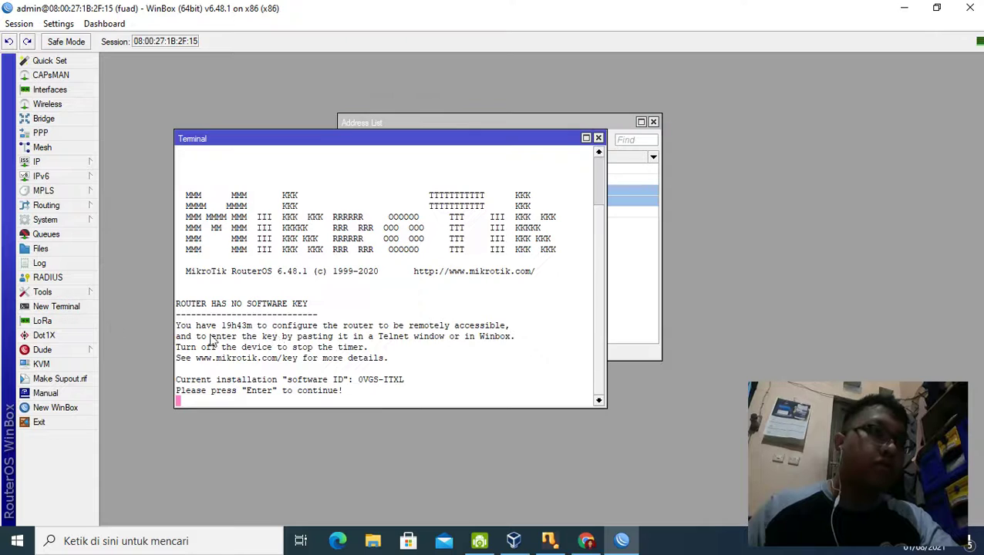
pyautogui.press('Return')
pyautogui.write('ping 8.8.8.8')
pyautogui.press('Return')
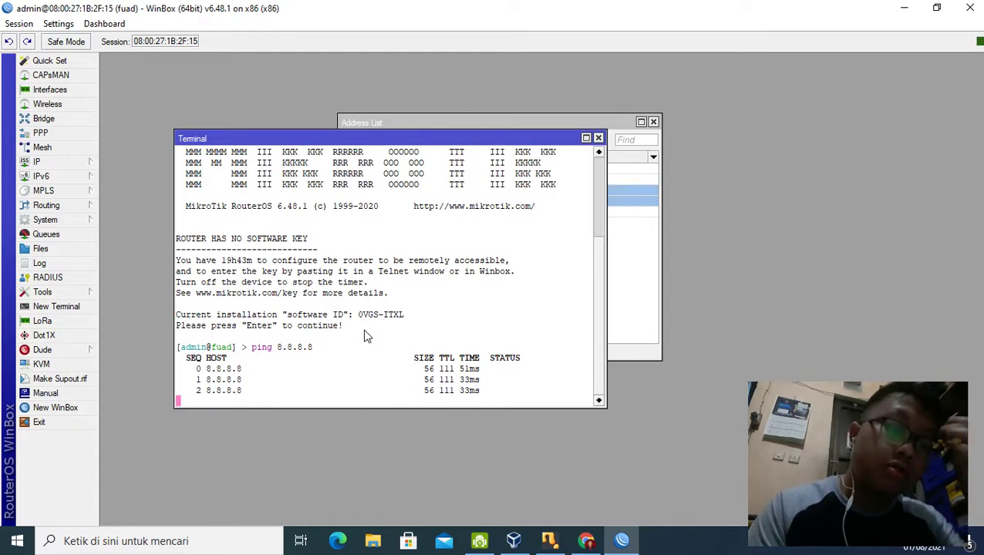
pyautogui.hotkey('ctrl', 'c')
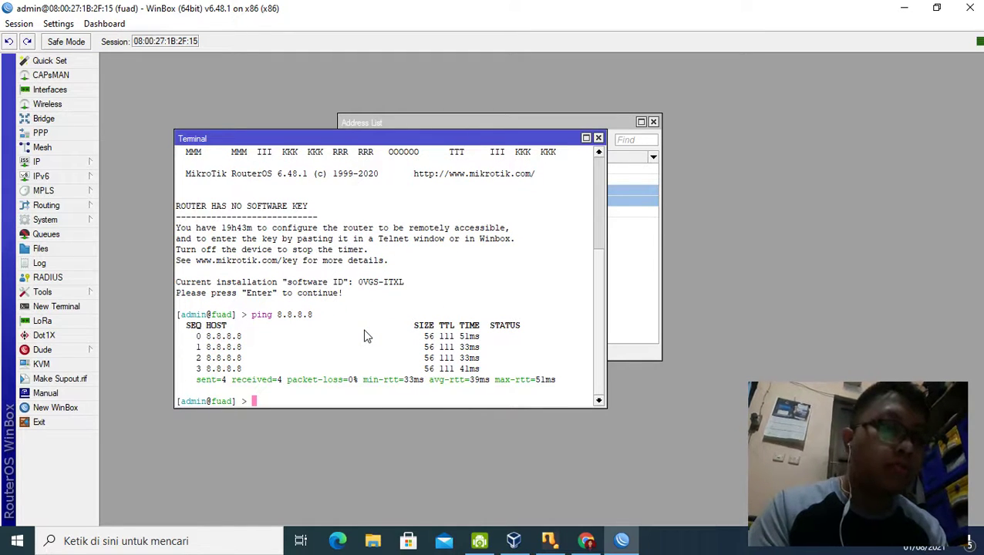
# Step: Ping google.com until replies succeed, stop it, and close the terminal
pyautogui.write('ping goo')
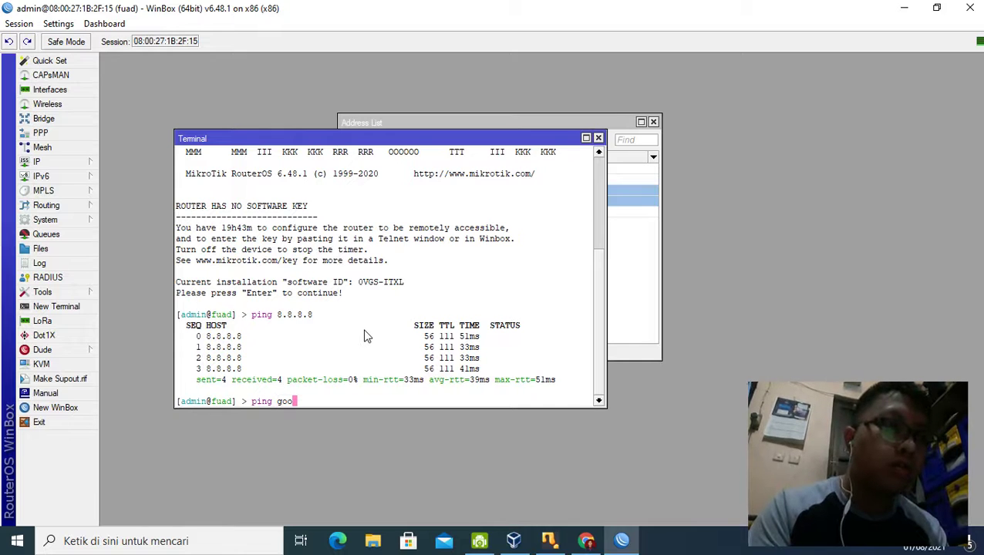
pyautogui.write('gle.com')
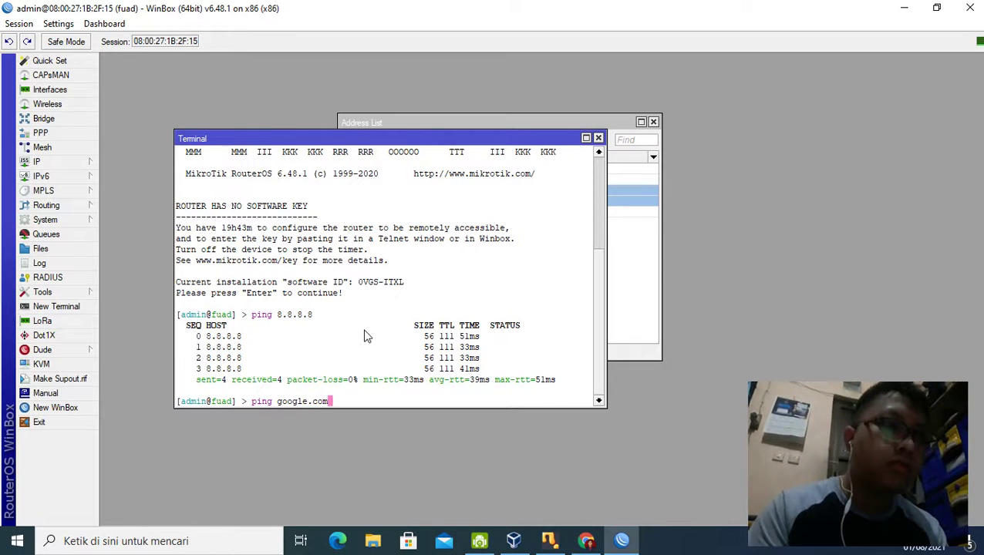
pyautogui.press('Return')
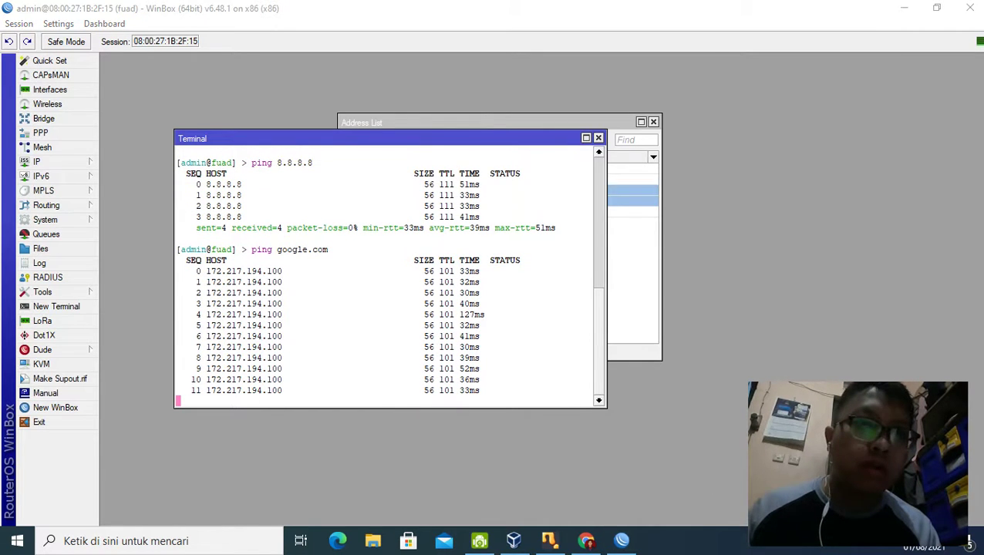
pyautogui.click(856, 542)
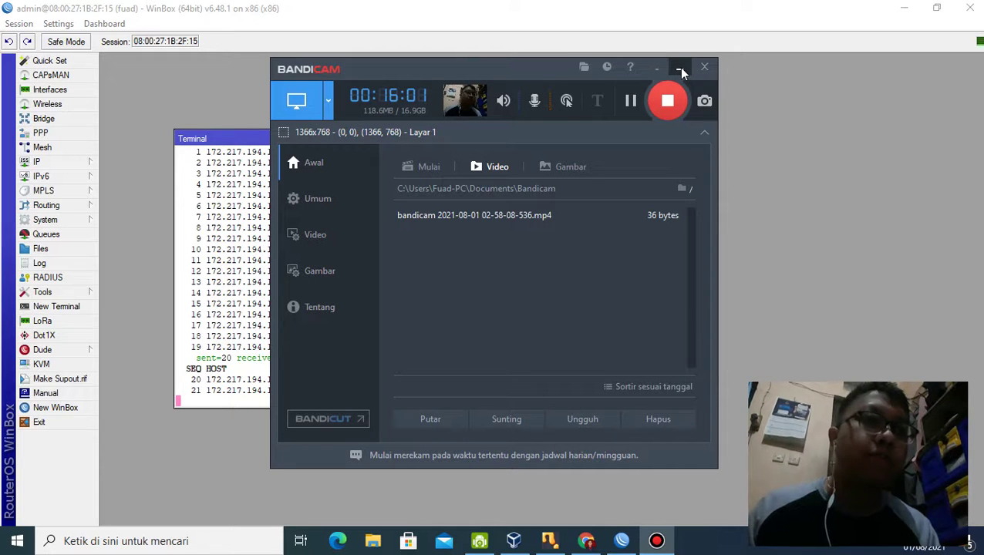
pyautogui.click(681, 70)
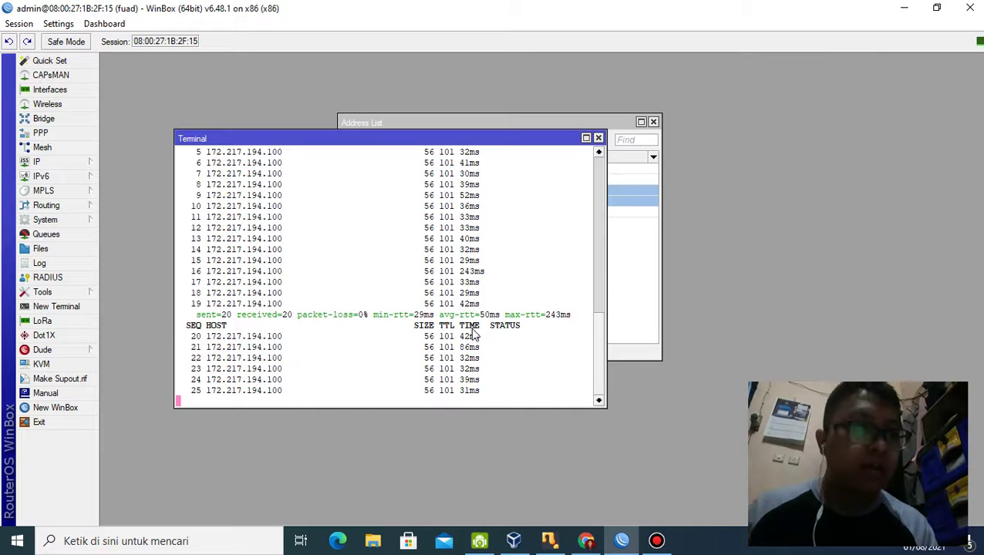
pyautogui.hotkey('ctrl', 'c')
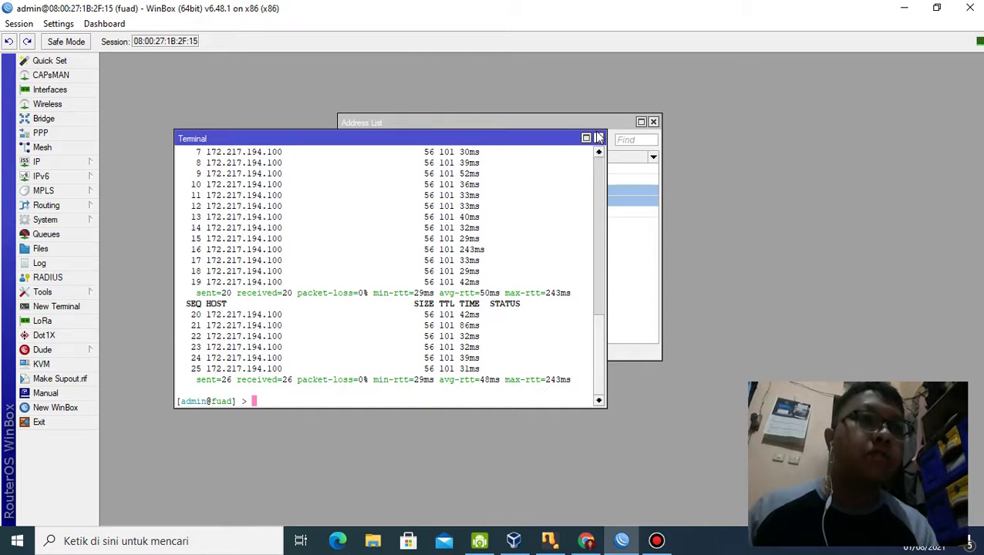
pyautogui.click(599, 138)
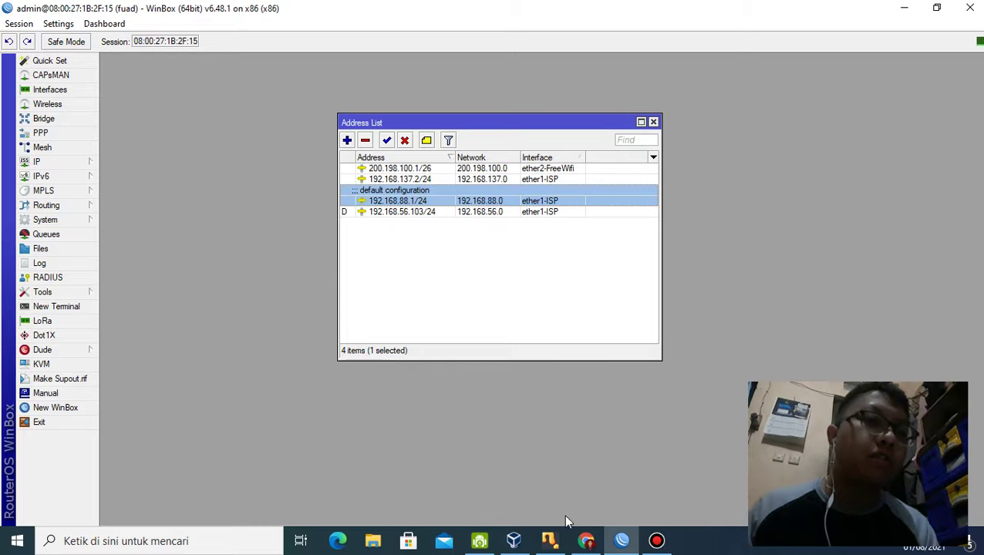
# Step: Select PC-00 in VirtualBox Manager and start it with Mulai
pyautogui.moveTo(568, 546)
pyautogui.moveTo(481, 546)
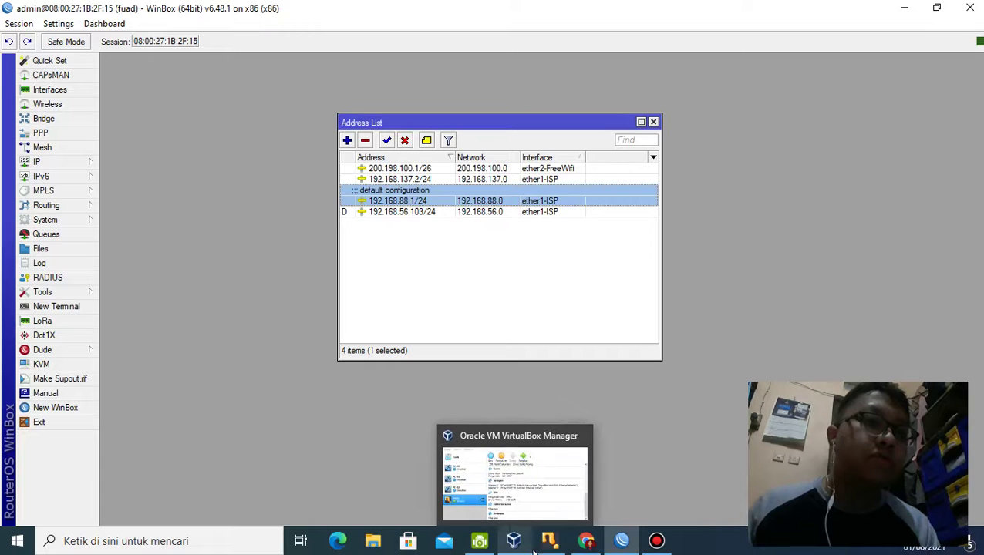
pyautogui.click(515, 548)
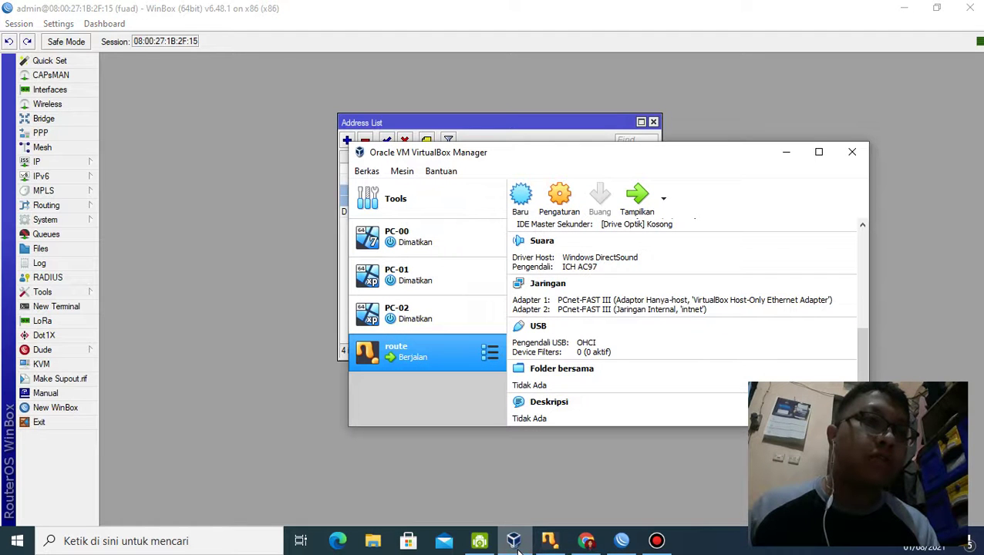
pyautogui.click(432, 238)
pyautogui.scroll(5, 588, 308)
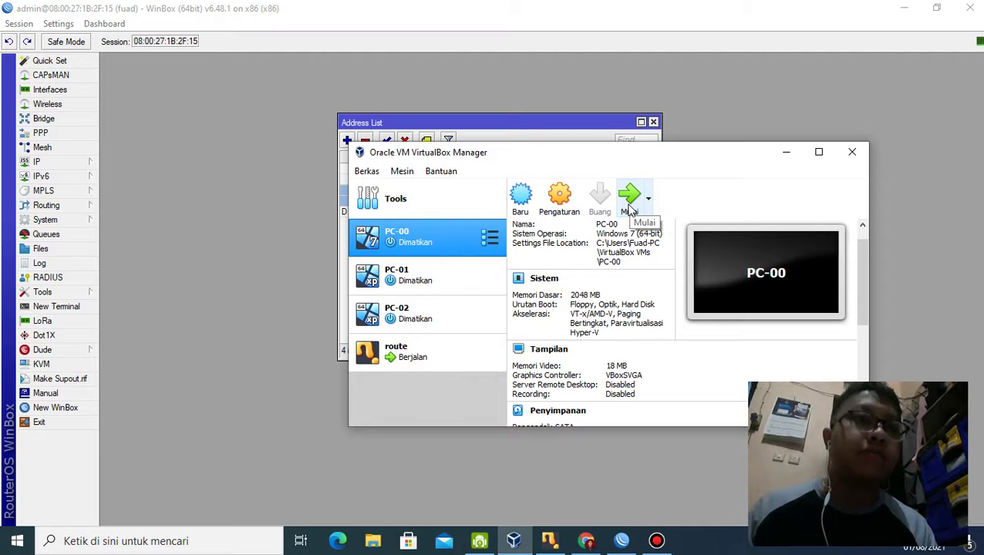
pyautogui.click(631, 208)
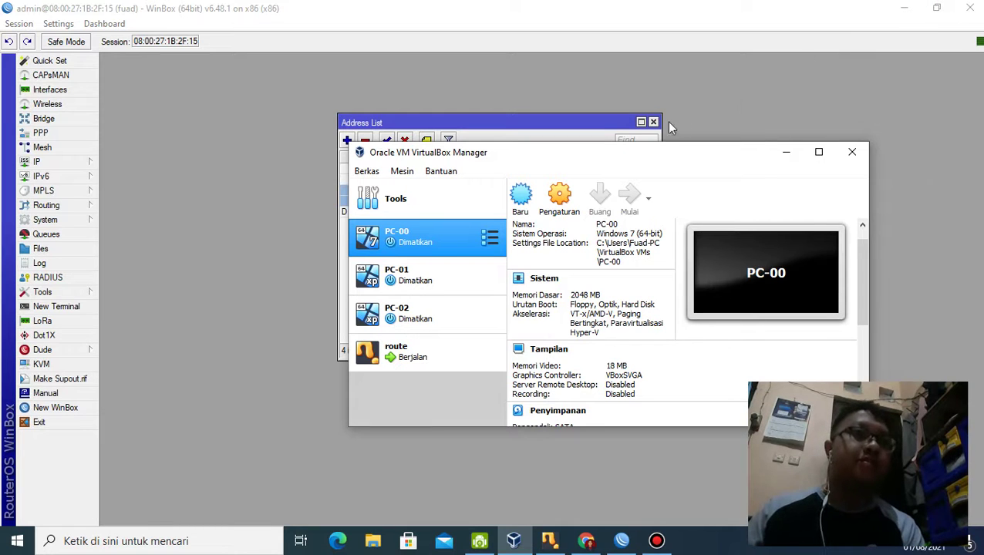
pyautogui.moveTo(600, 126); pyautogui.dragTo(501, 84)
# Step: Minimize Winbox and close Chrome's IP Calculator tab to show the exam document
pyautogui.click(905, 8)
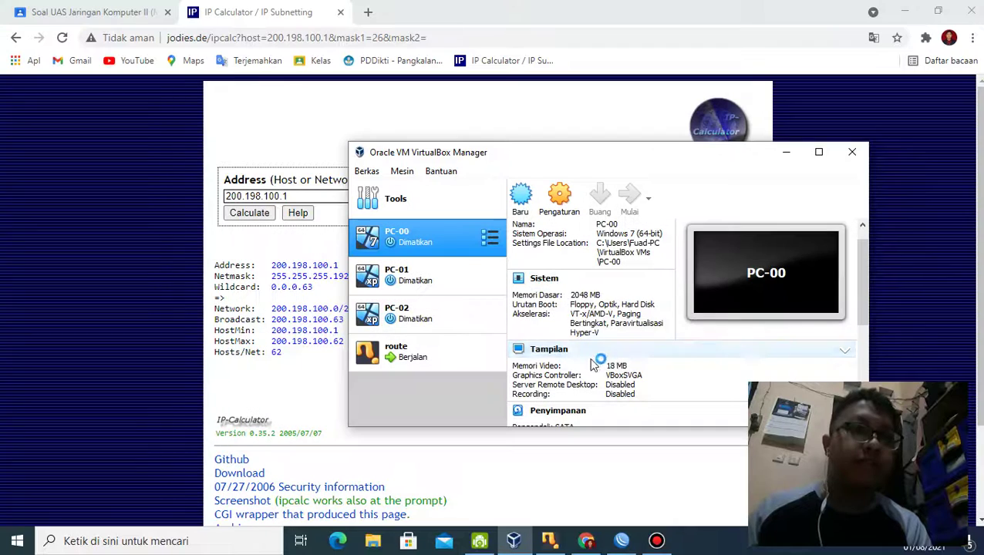
pyautogui.click(345, 12)
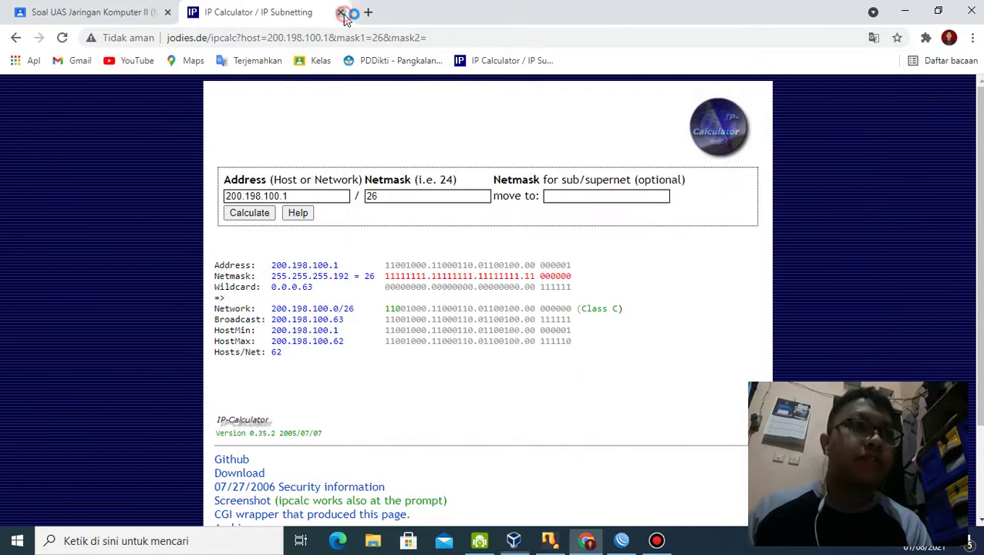
pyautogui.click(340, 11)
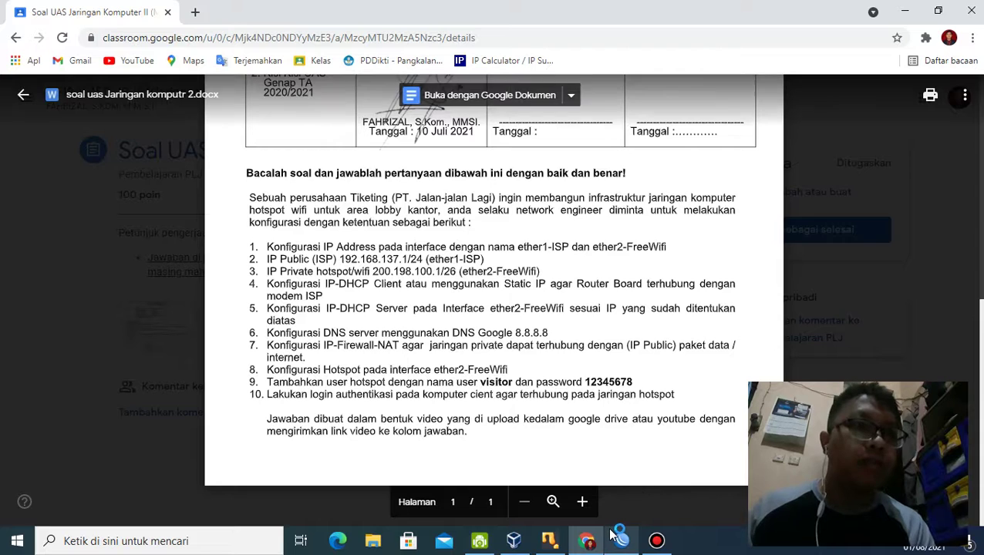
pyautogui.moveTo(567, 551)
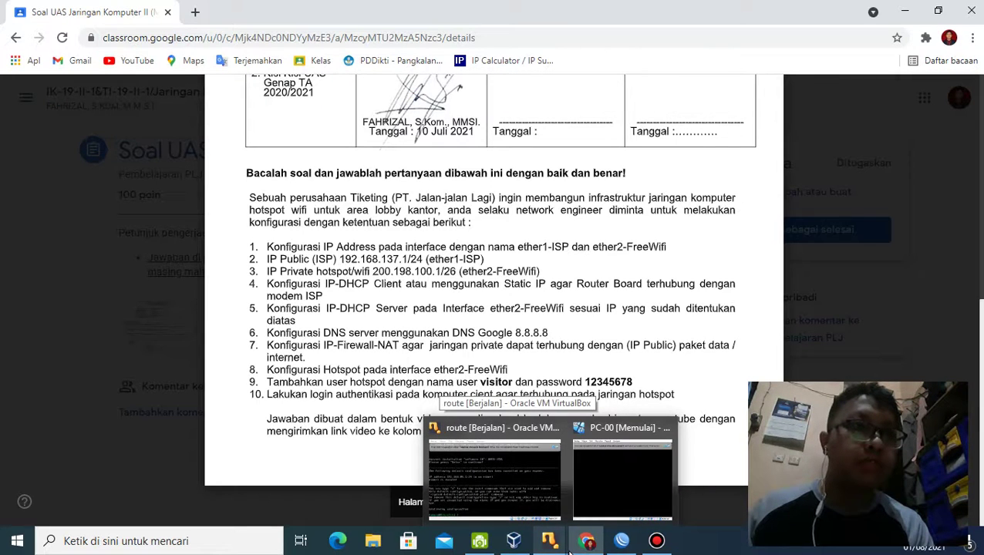
pyautogui.moveTo(656, 550)
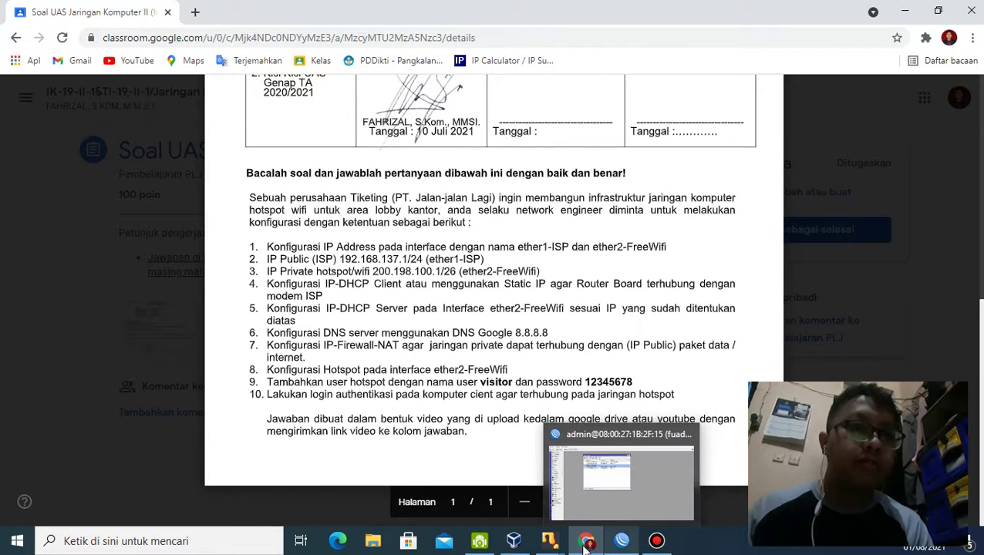
pyautogui.moveTo(580, 545)
pyautogui.moveTo(541, 546)
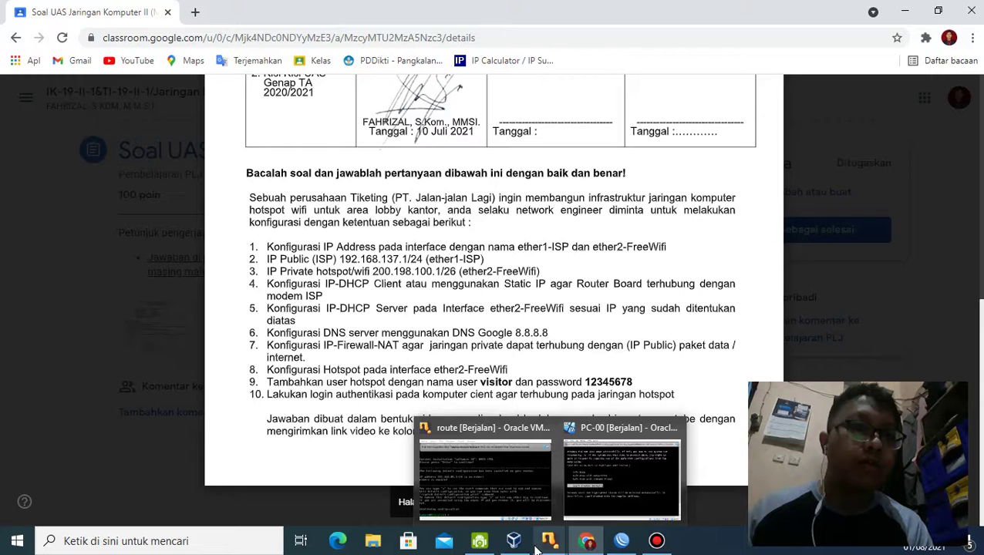
# Step: Bring the PC-00 window forward and choose Start Windows Normally at Error Recovery
pyautogui.click(574, 494)
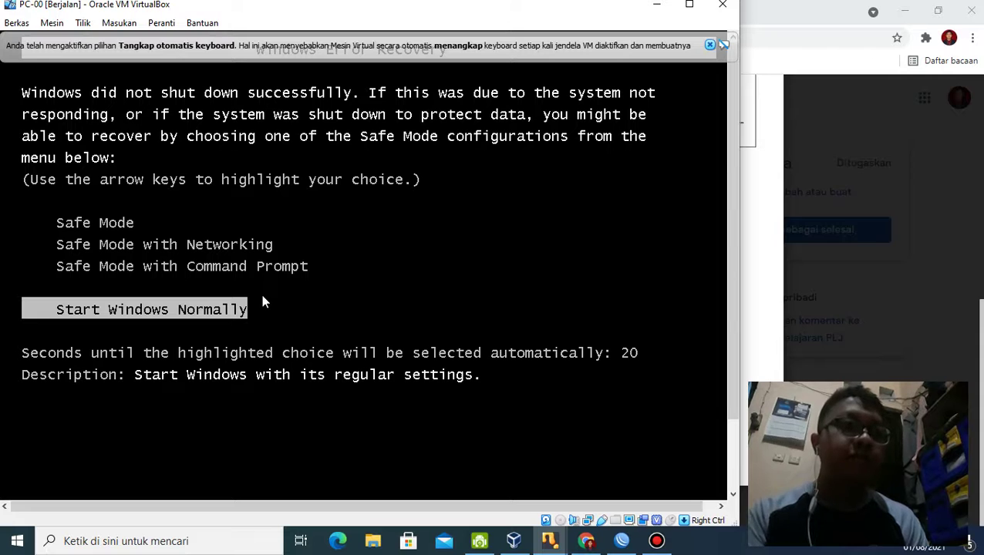
pyautogui.press('Return')
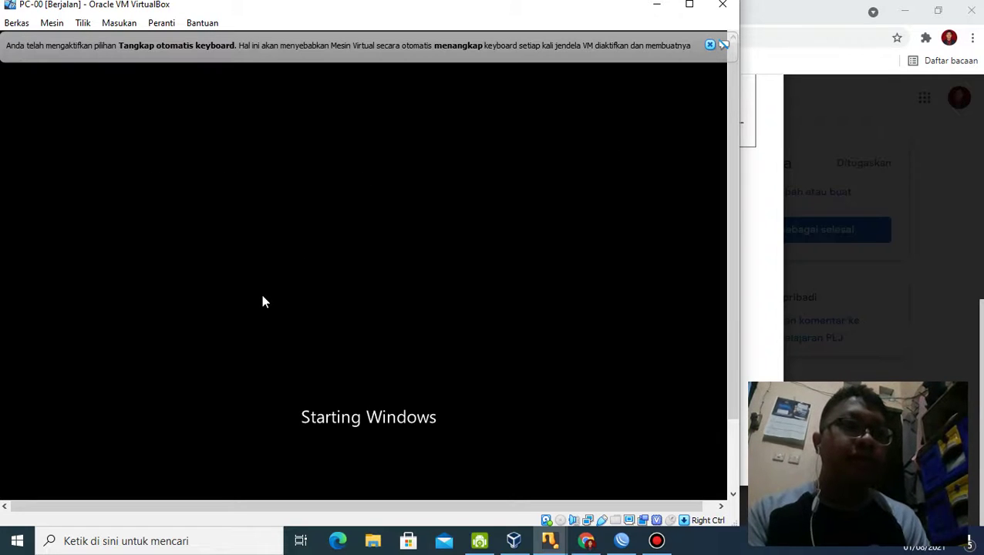
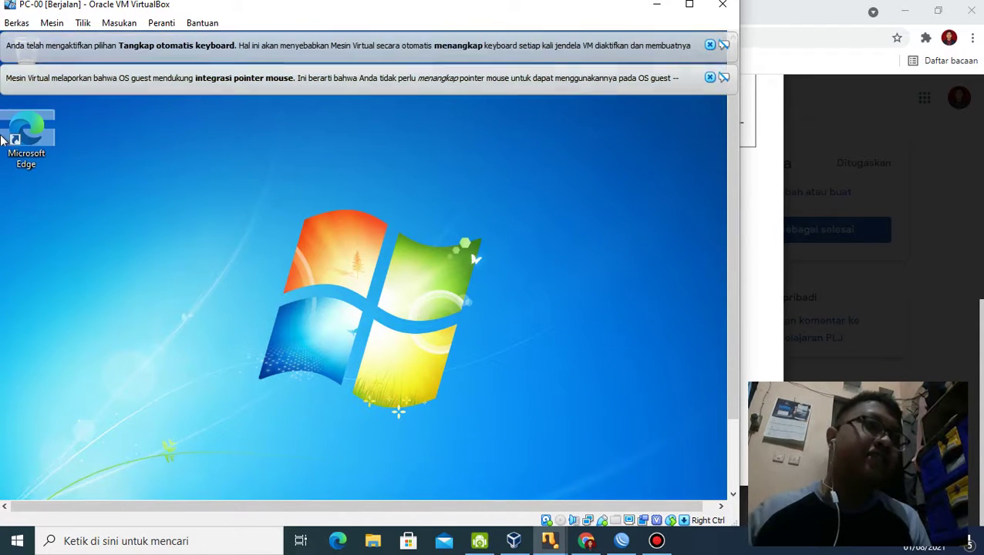
# Step: Launch Microsoft Edge from the PC-00 guest desktop
pyautogui.doubleClick(45, 145)
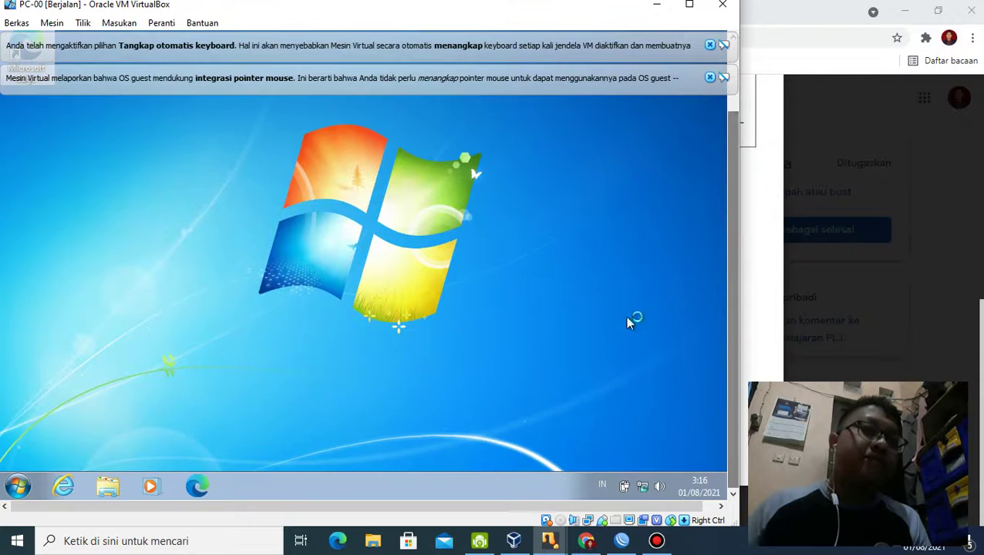
pyautogui.moveTo(731, 218); pyautogui.dragTo(726, 188)
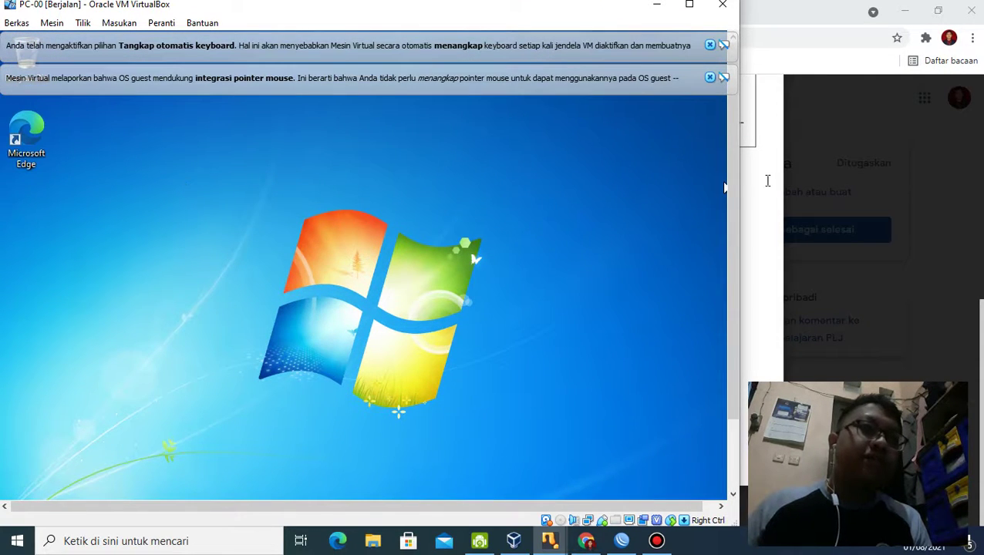
pyautogui.moveTo(731, 193); pyautogui.dragTo(711, 350)
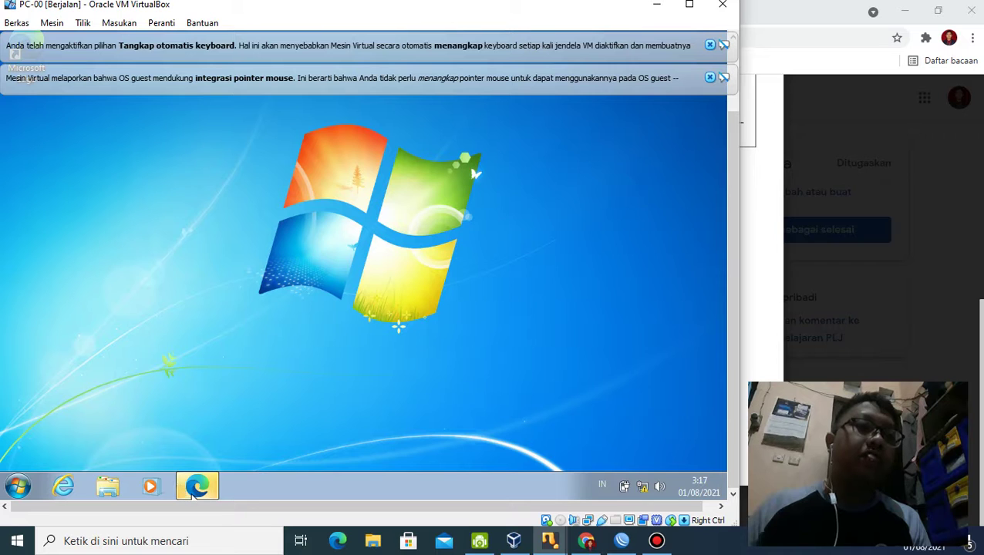
pyautogui.moveTo(195, 492)
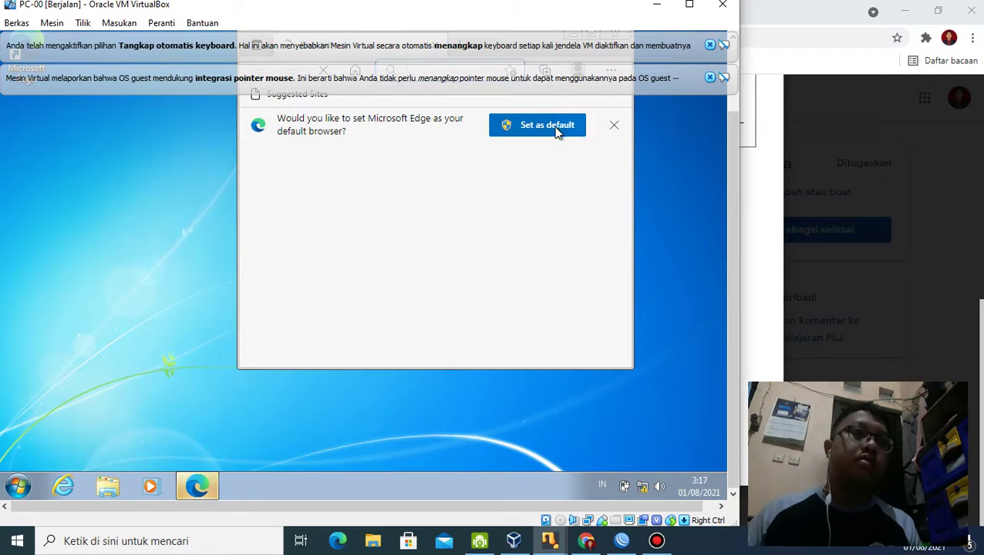
# Step: Dismiss Edge's default-browser prompt, then bring up the VirtualBox Manager
pyautogui.click(616, 127)
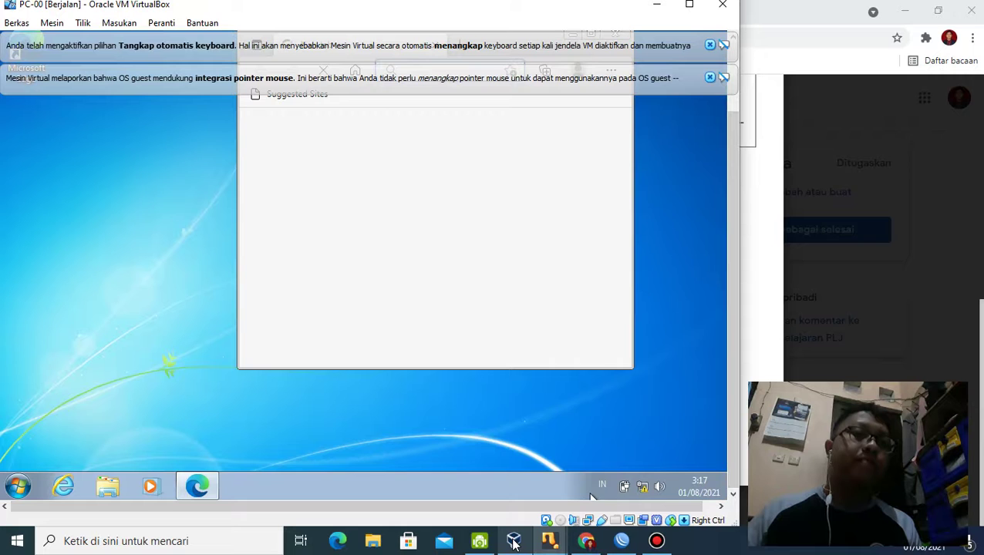
pyautogui.click(629, 543)
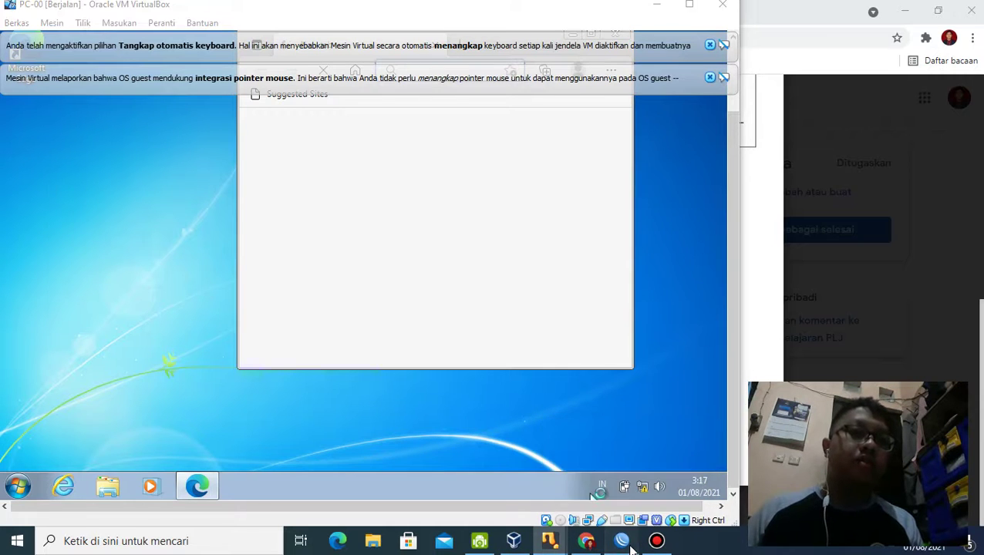
pyautogui.click(514, 541)
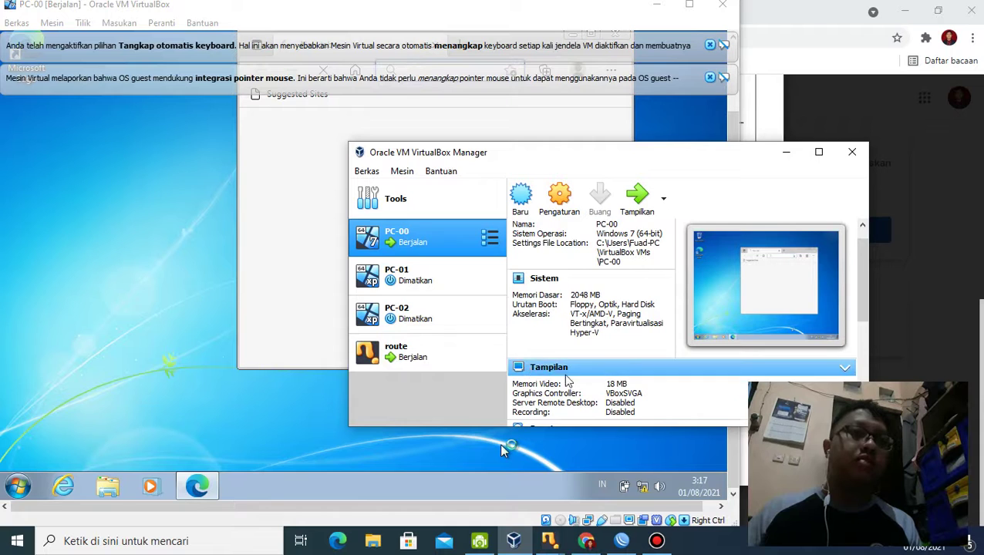
# Step: Scroll PC-00's details to its Jaringan internal-network adapter, then minimize the Manager and return to WinBox
pyautogui.scroll(-1, 575, 378)
pyautogui.scroll(-1, 586, 386)
pyautogui.scroll(-1, 599, 374)
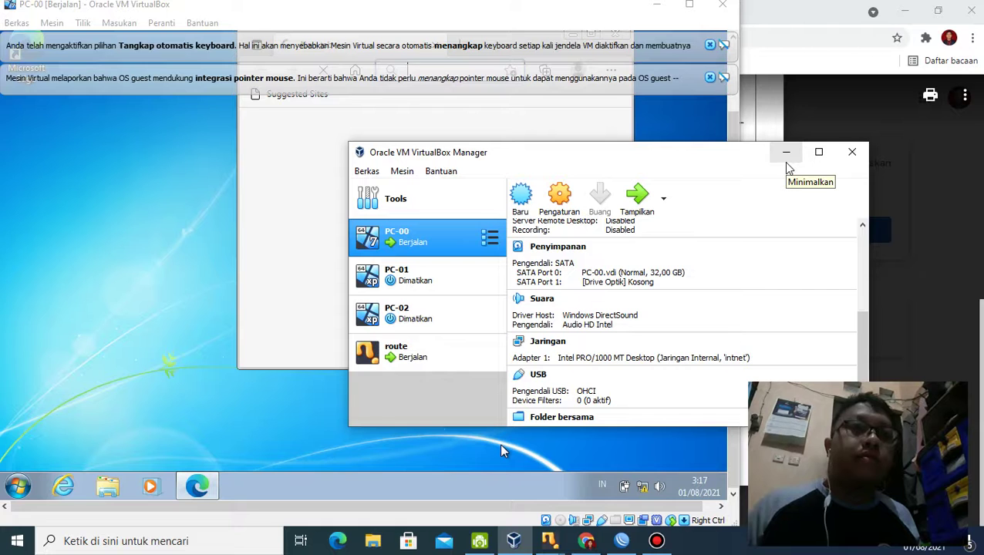
pyautogui.click(786, 152)
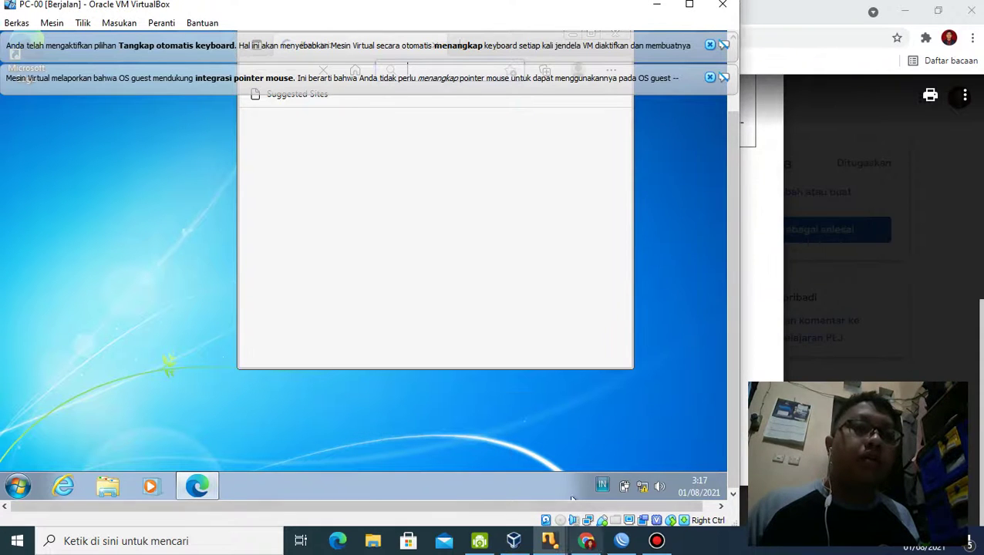
pyautogui.click(621, 540)
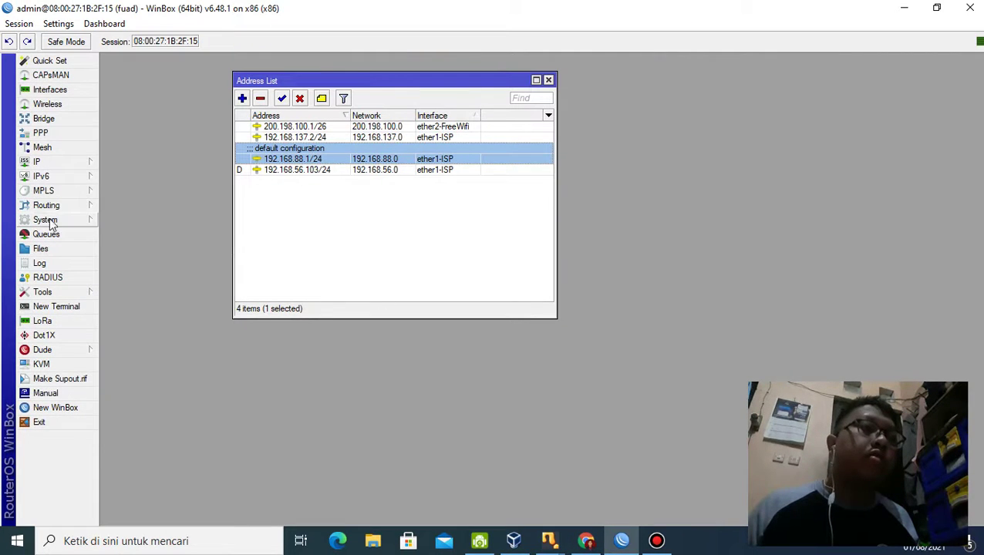
# Step: Start DHCP Setup from IP > DHCP Server and choose interface ether2-FreeWifi
pyautogui.click(60, 164)
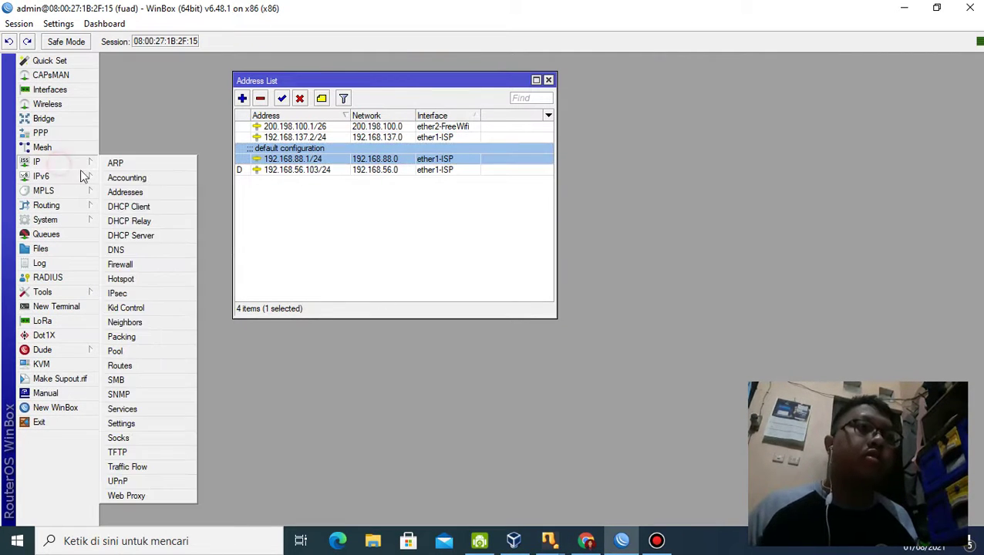
pyautogui.click(127, 236)
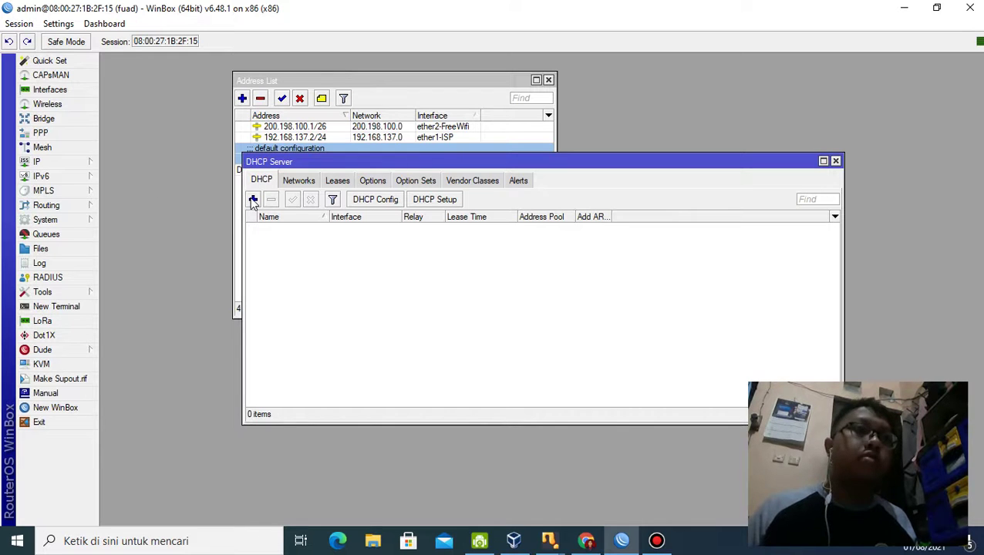
pyautogui.click(424, 199)
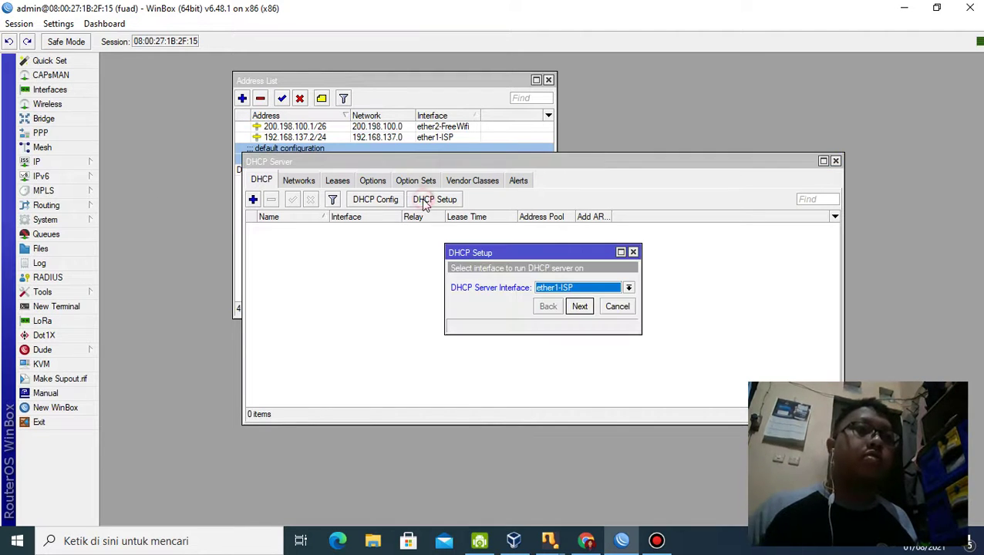
pyautogui.click(628, 287)
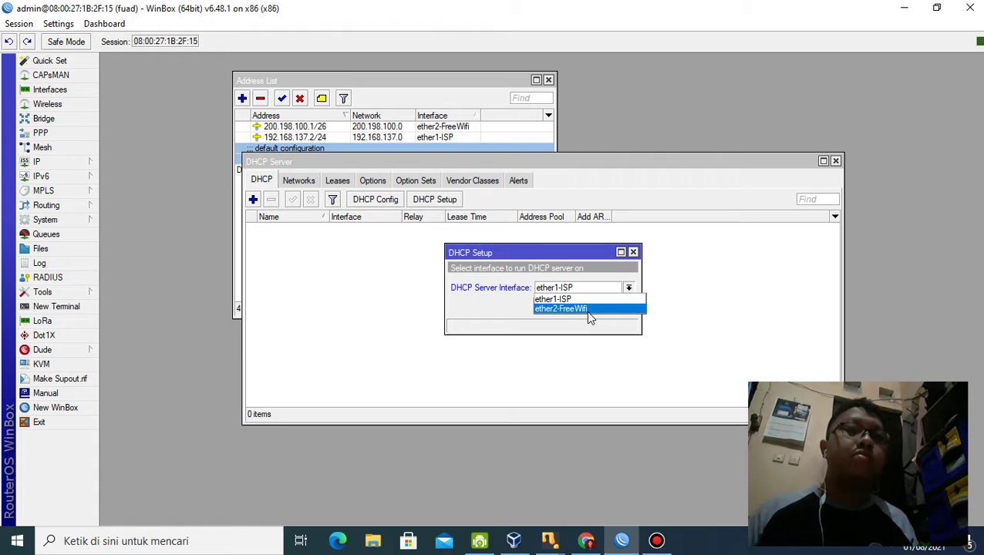
pyautogui.click(586, 309)
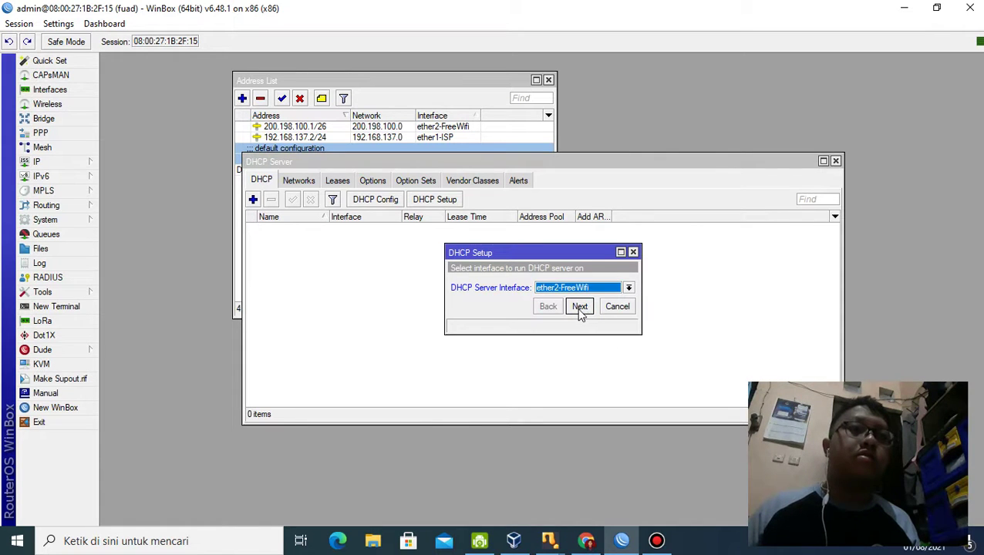
# Step: Accept 200.198.100.0/26, gateway 200.198.100.1, pool 200.198.100.2–62, DNS 8.8.8.8 and the lease time
pyautogui.click(580, 307)
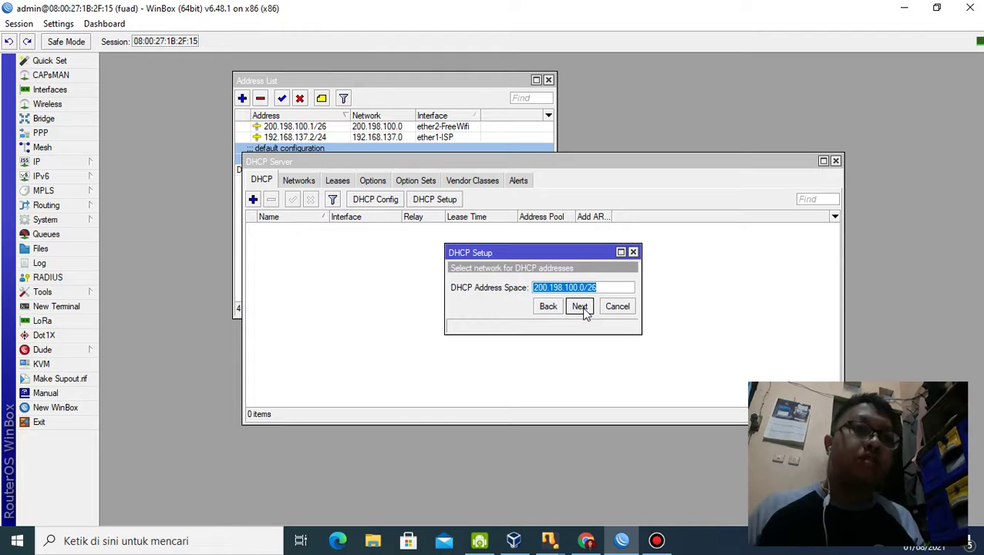
pyautogui.click(581, 308)
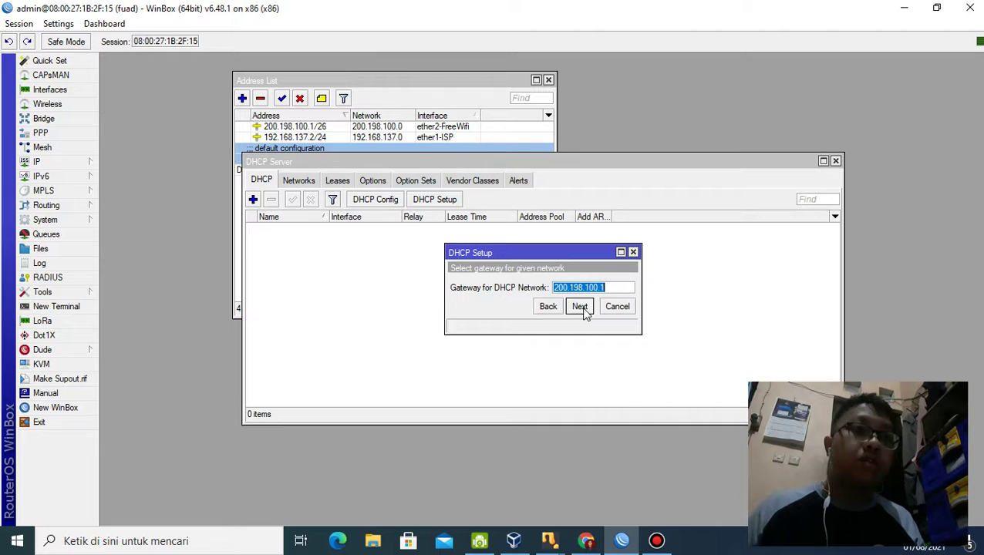
pyautogui.click(580, 307)
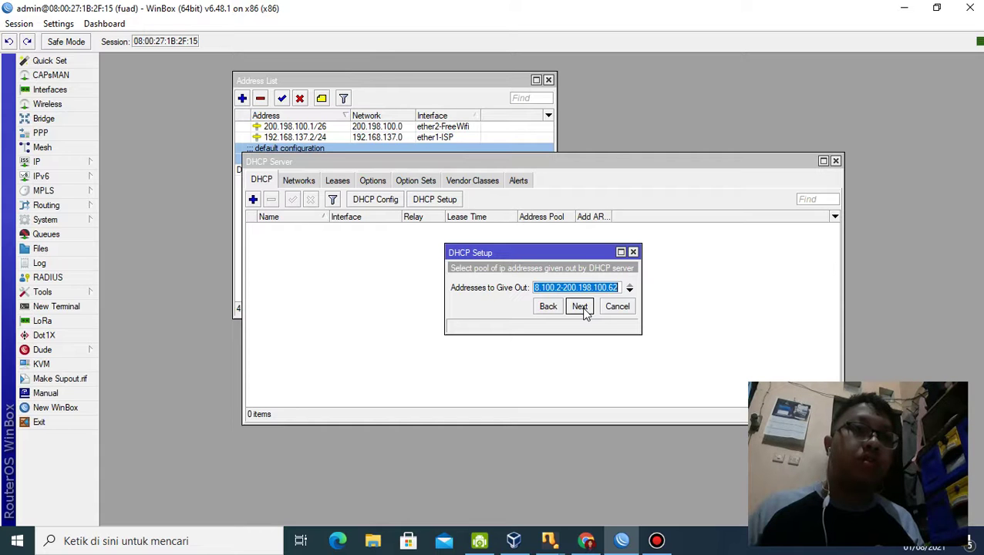
pyautogui.click(580, 307)
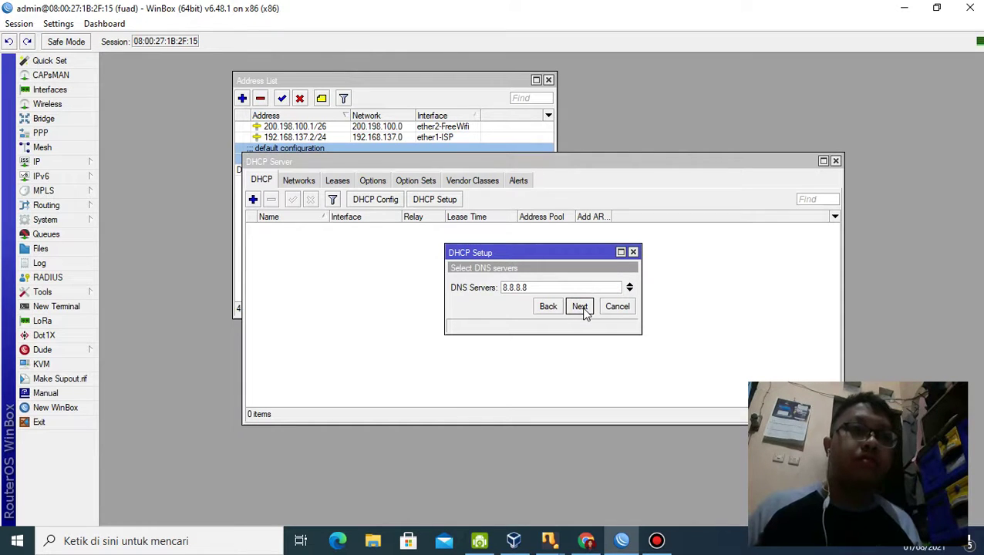
pyautogui.click(580, 307)
pyautogui.click(580, 307)
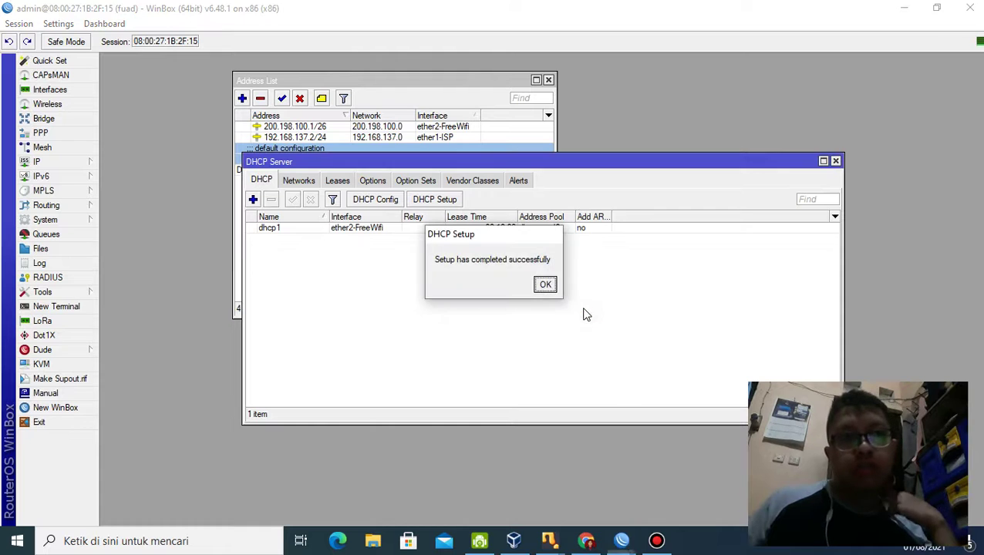
pyautogui.click(543, 285)
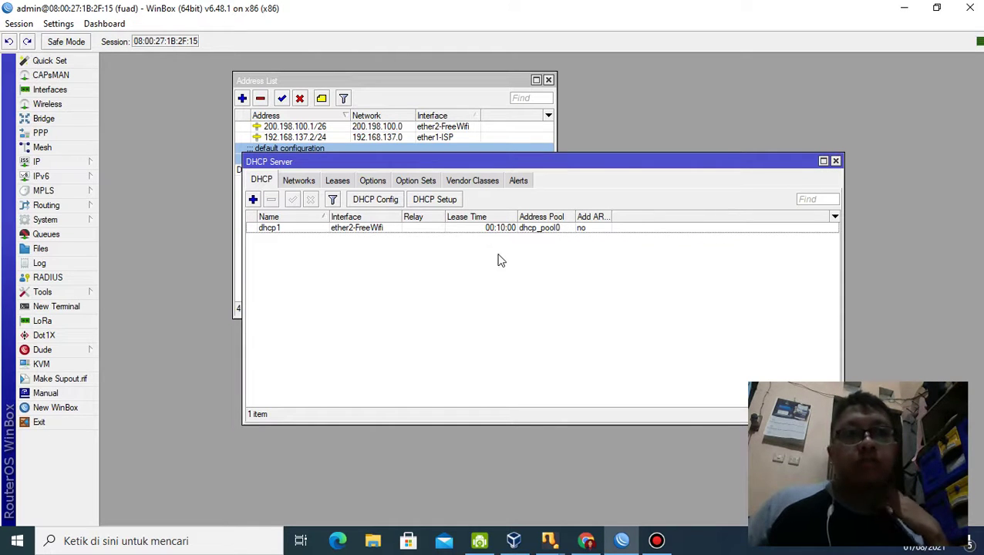
pyautogui.moveTo(516, 542)
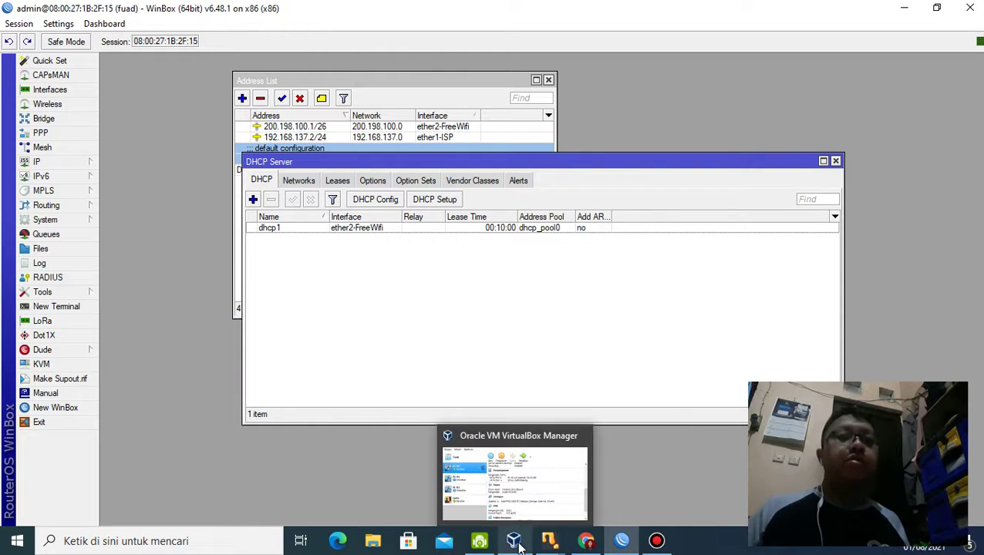
pyautogui.moveTo(557, 544)
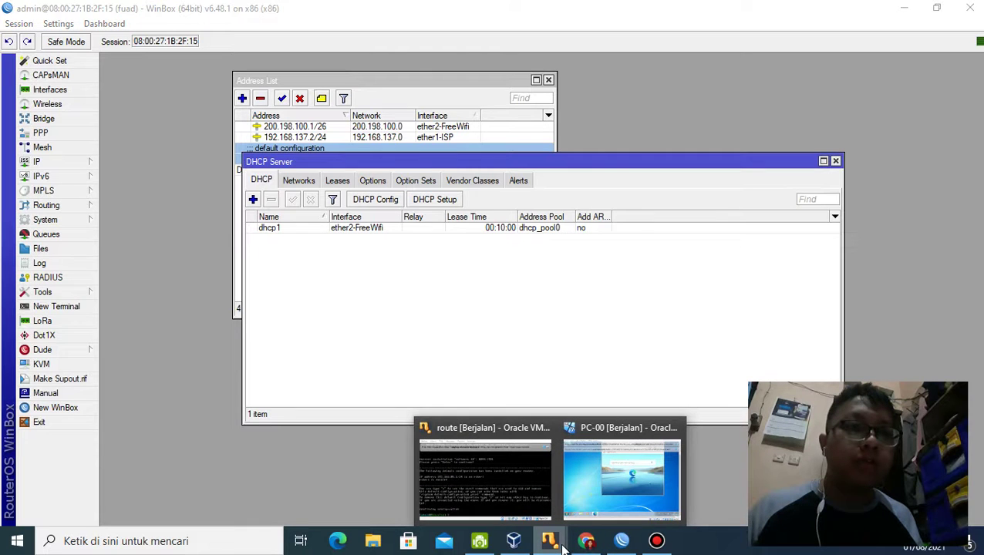
# Step: Switch to PC-00 and open the Network and Sharing Center from the tray network icon
pyautogui.click(608, 475)
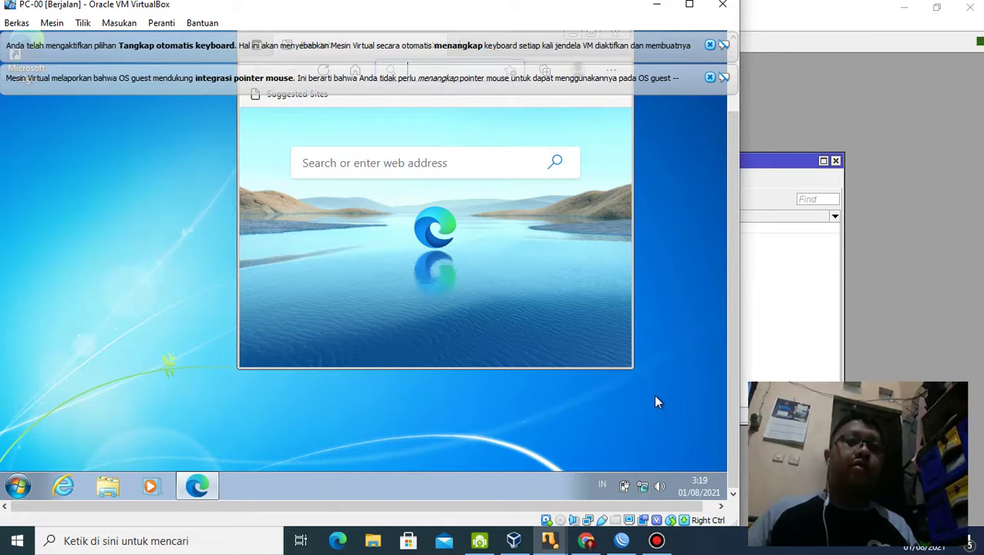
pyautogui.click(642, 489)
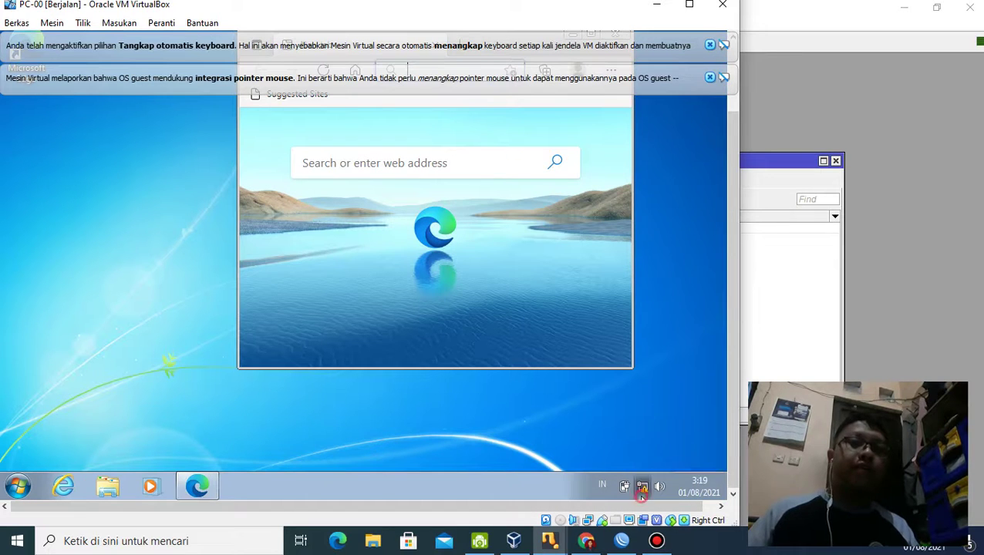
pyautogui.click(629, 457)
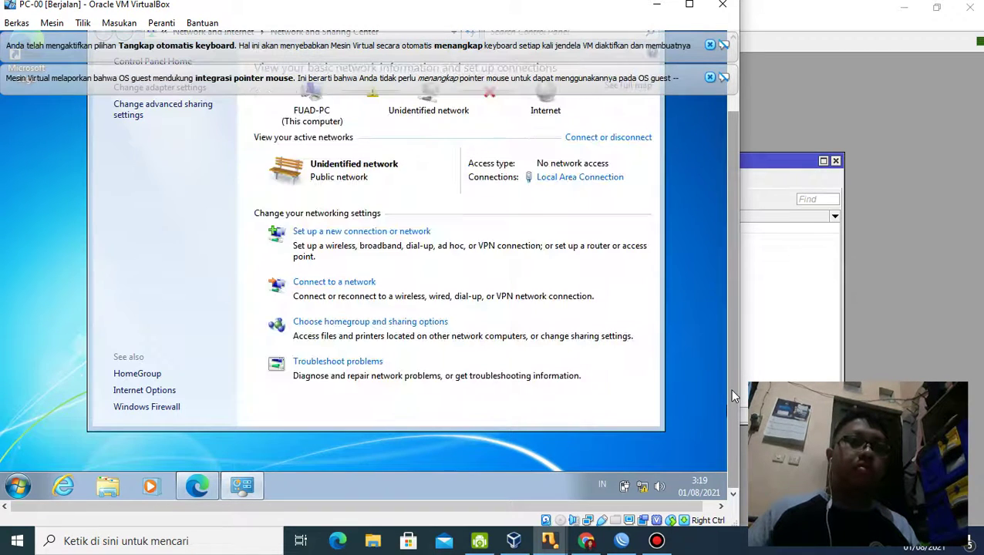
pyautogui.click(732, 391)
pyautogui.moveTo(733, 395); pyautogui.dragTo(732, 309)
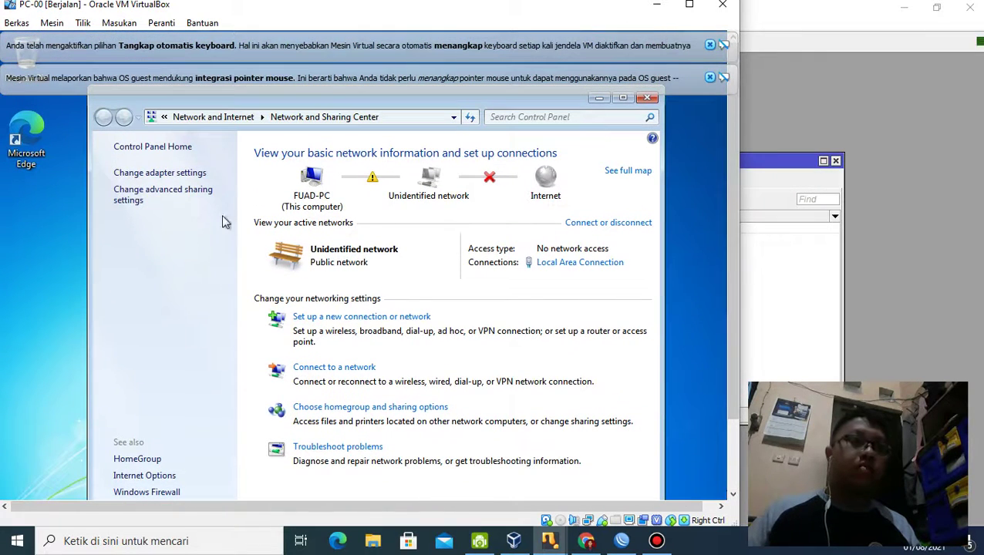
# Step: Open Local Area Connection's status from adapter settings, then its Properties
pyautogui.click(163, 174)
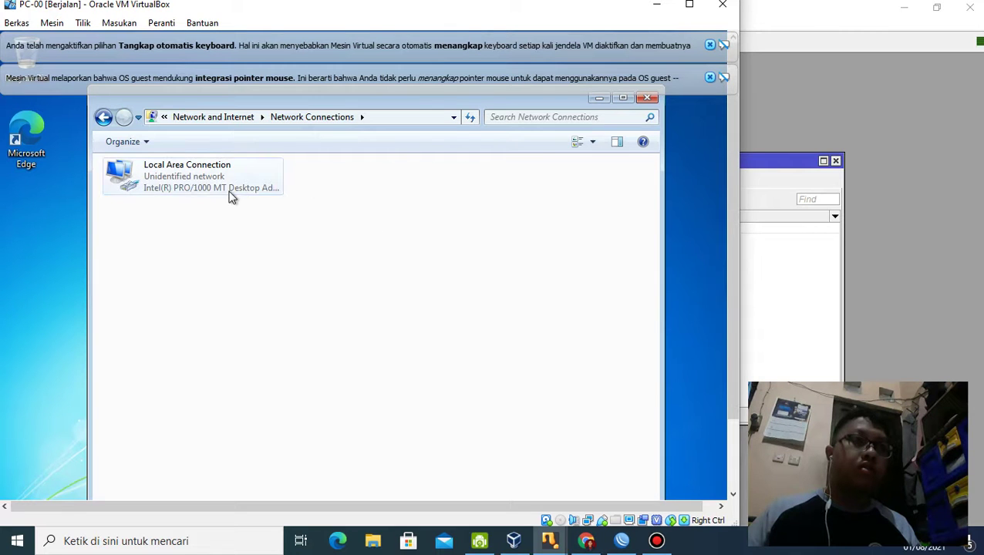
pyautogui.doubleClick(225, 188)
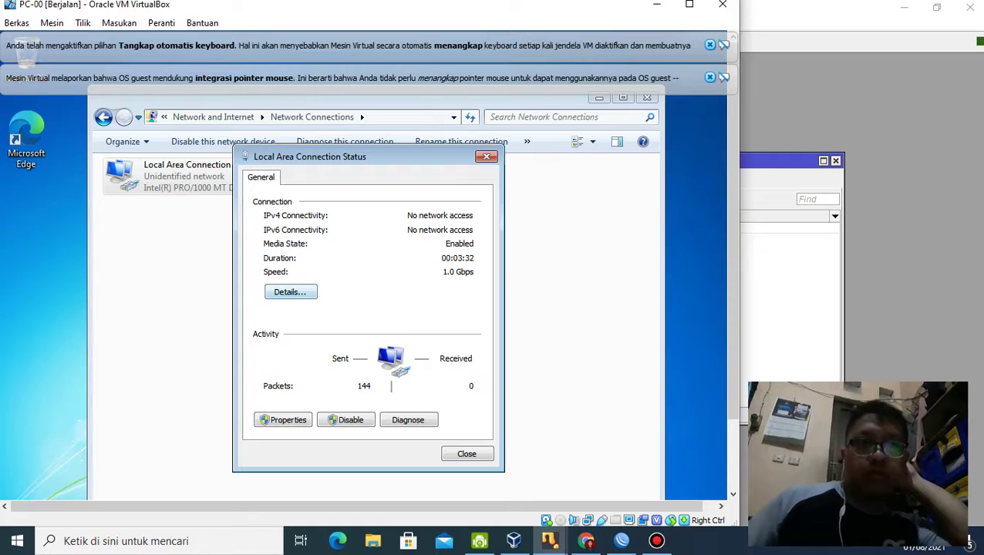
pyautogui.click(283, 419)
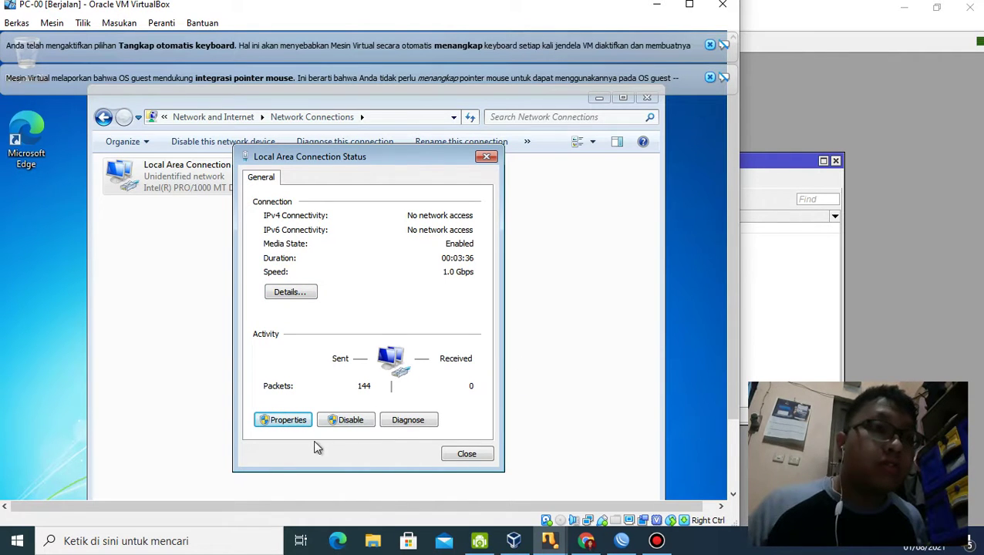
pyautogui.click(295, 425)
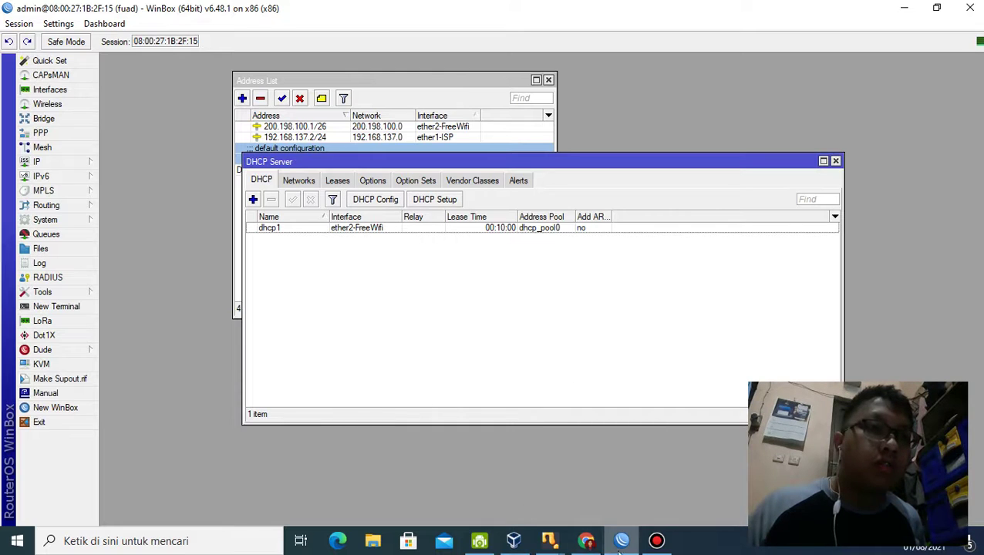
# Step: Briefly show and hide the VirtualBox Manager, then restore the PC-00 window from its taskbar preview
pyautogui.click(657, 543)
pyautogui.click(657, 543)
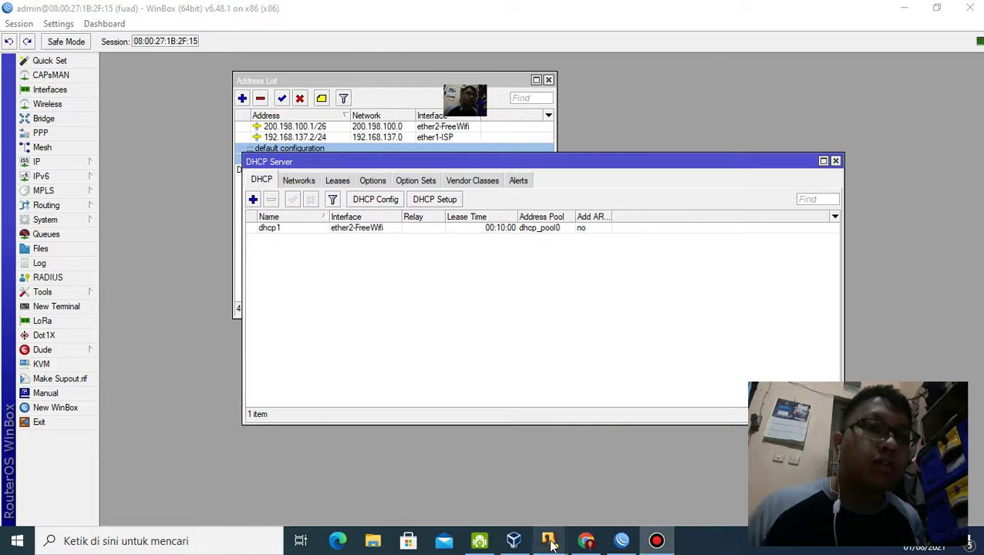
pyautogui.click(529, 546)
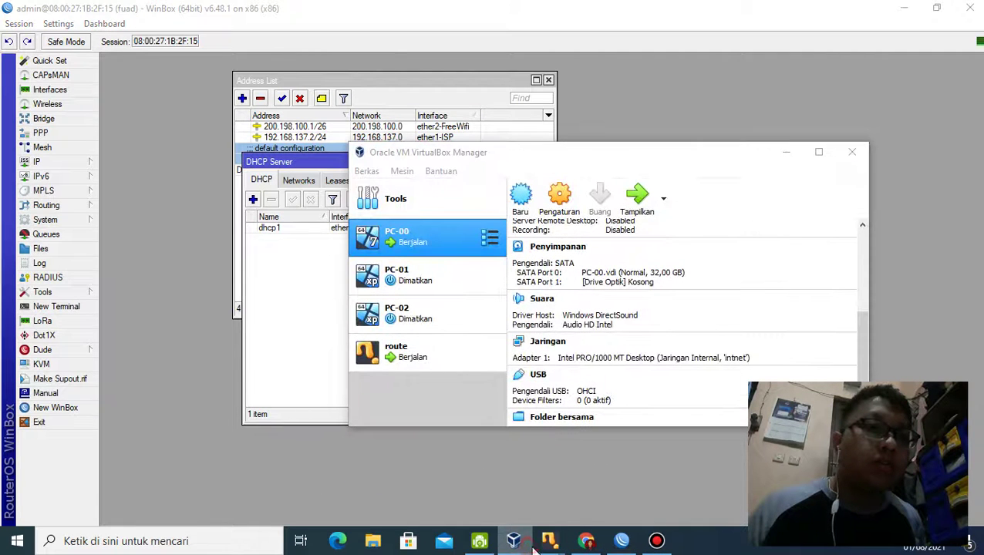
pyautogui.click(785, 157)
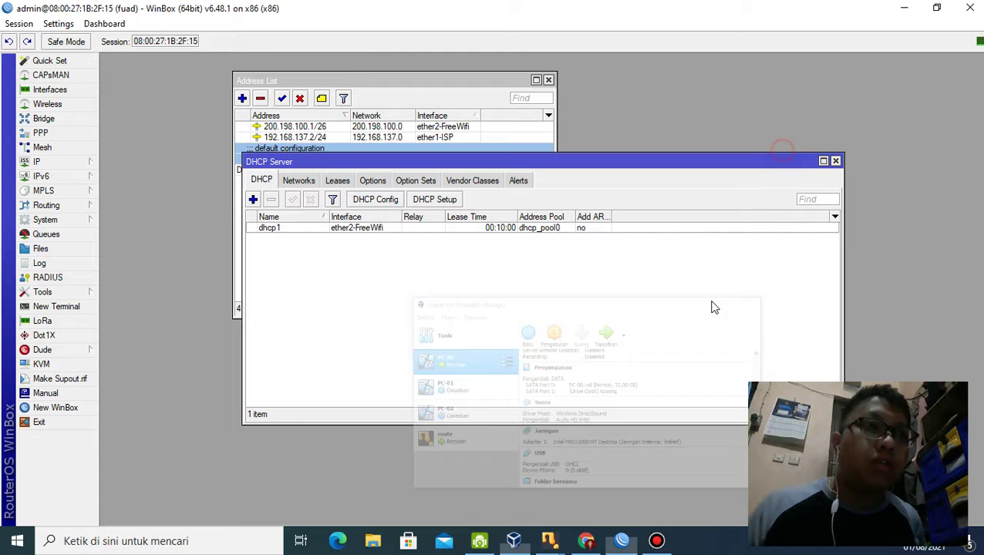
pyautogui.moveTo(565, 548)
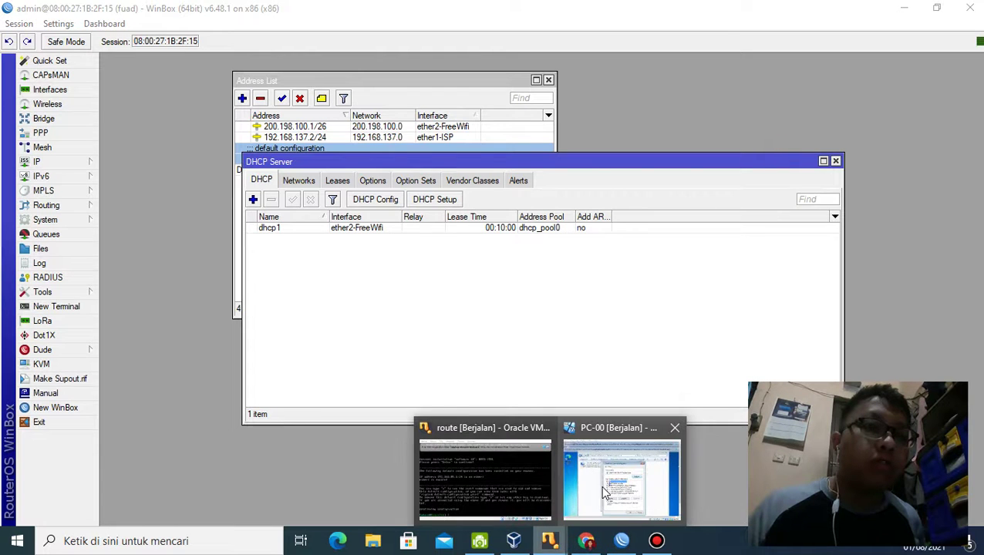
pyautogui.click(600, 485)
pyautogui.moveTo(734, 334); pyautogui.dragTo(737, 441)
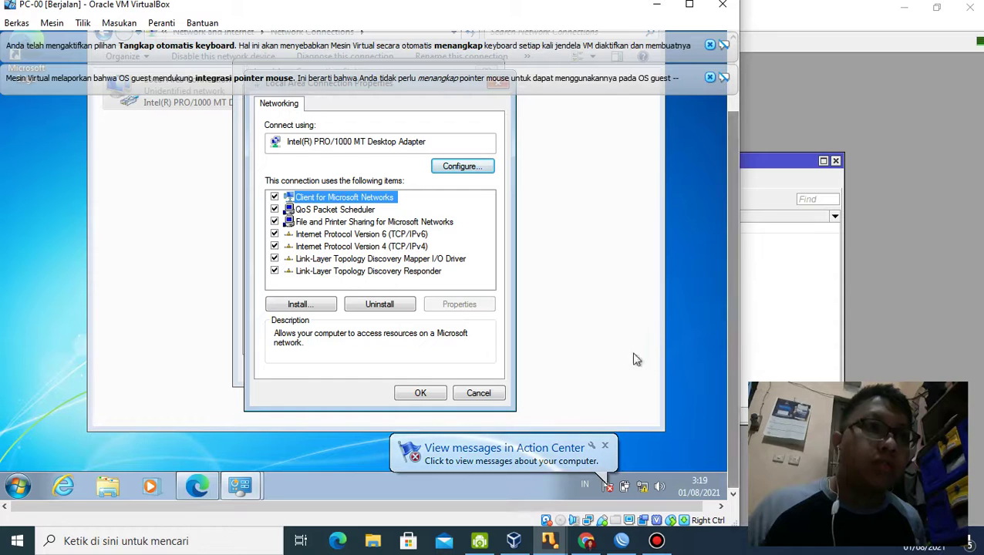
# Step: Open the IPv4 settings and start entering a static IP address and subnet mask
pyautogui.doubleClick(414, 245)
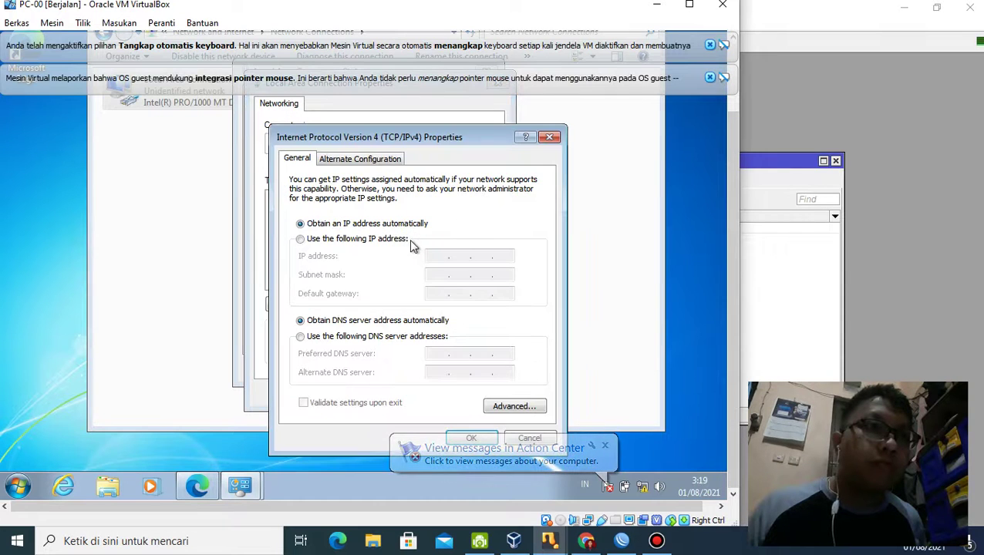
pyautogui.click(408, 239)
pyautogui.click(387, 223)
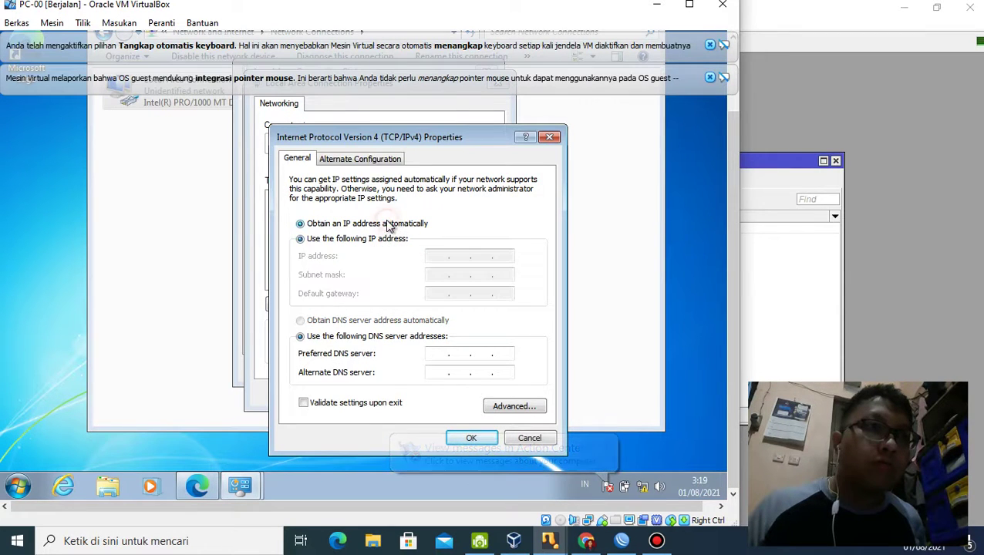
pyautogui.click(374, 238)
pyautogui.click(444, 255)
pyautogui.write('112323')
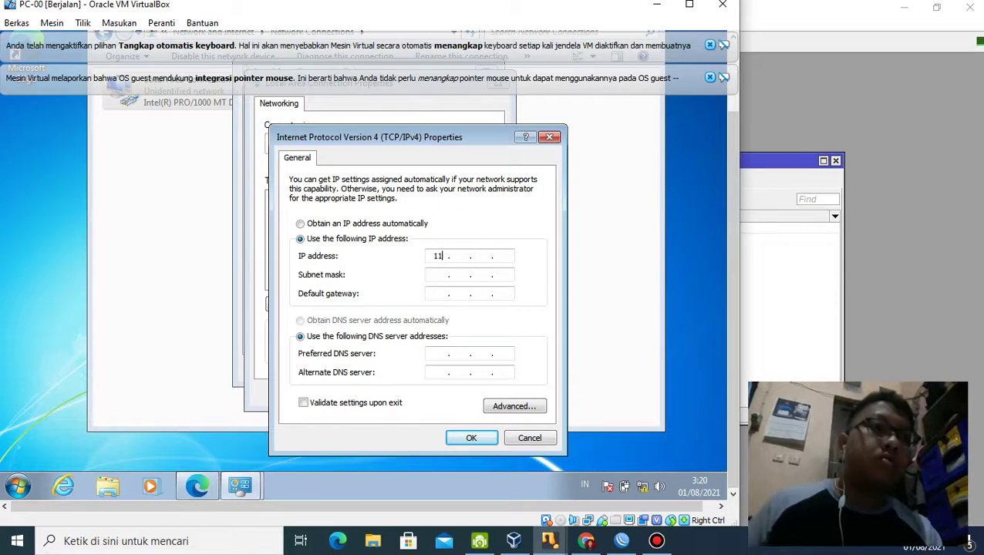
pyautogui.click(496, 267)
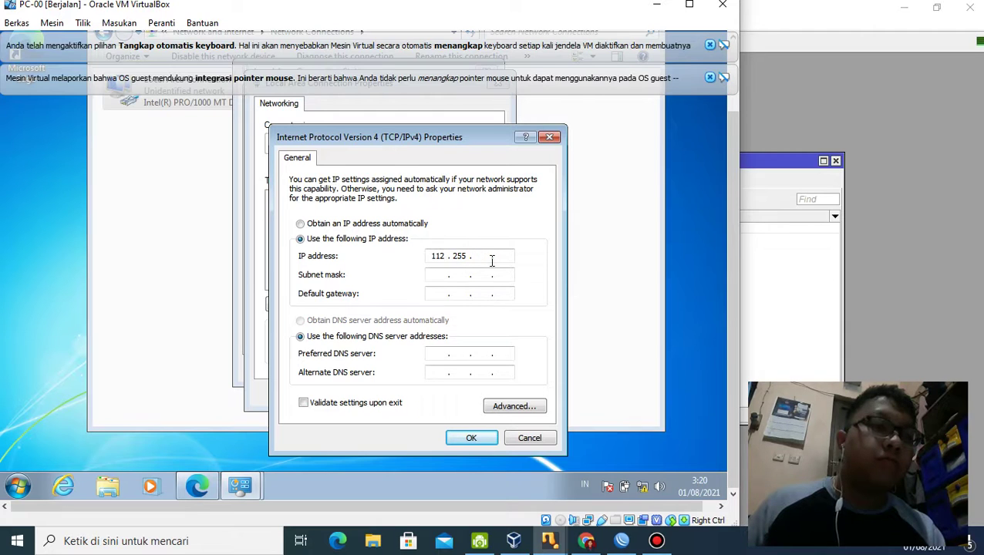
pyautogui.write('255255')
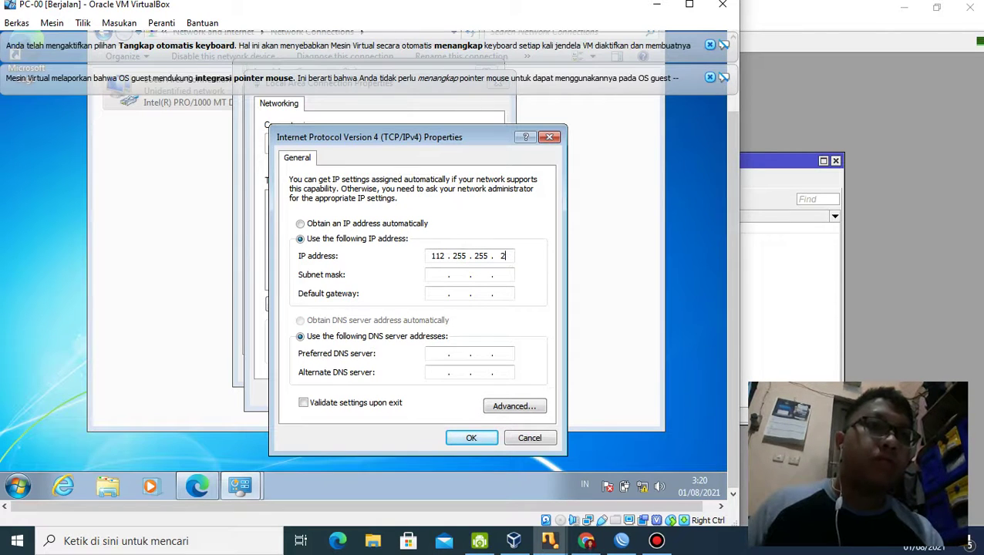
pyautogui.click(437, 276)
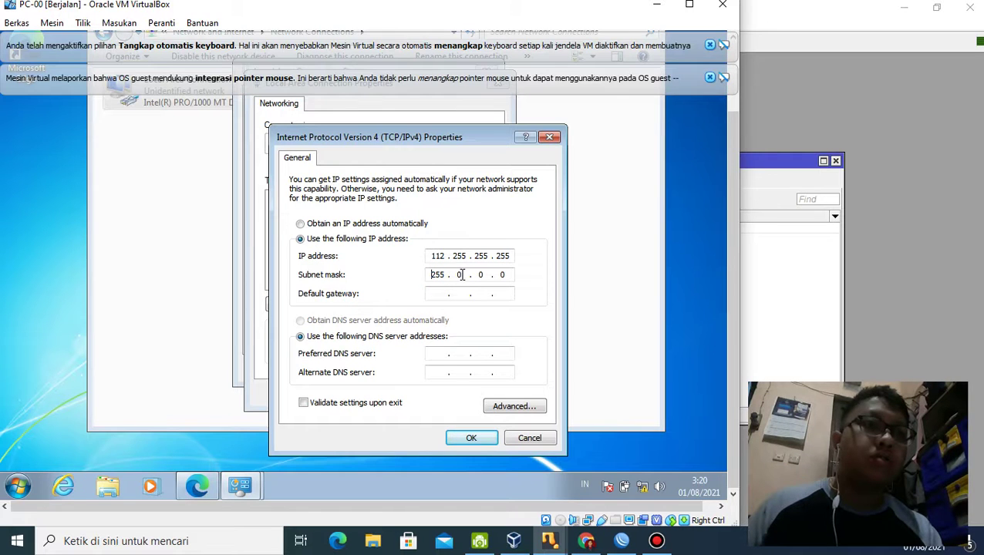
pyautogui.click(473, 437)
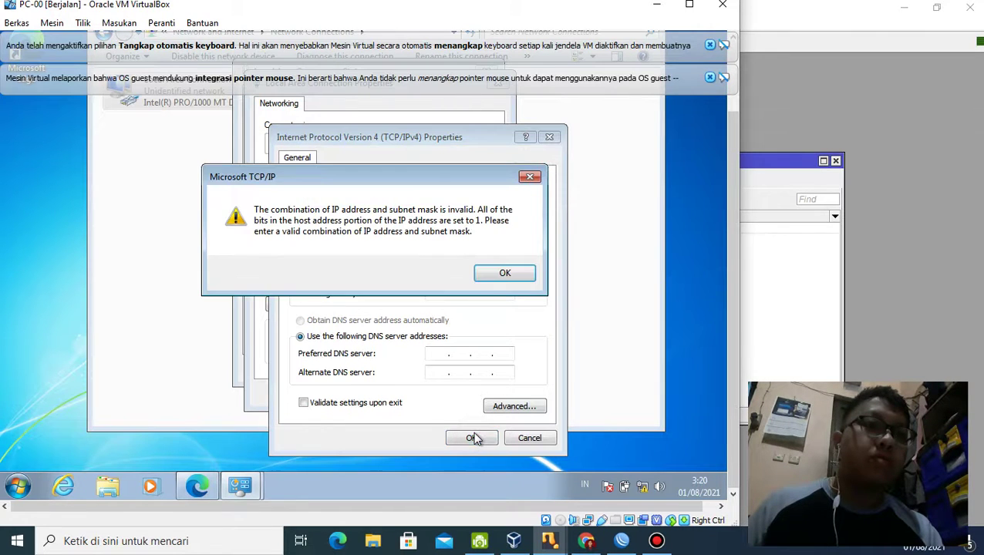
pyautogui.click(493, 275)
# Step: Correct the static address to 192.163.16.10 with mask 255.255.255.0 and apply it
pyautogui.write('198 . ')
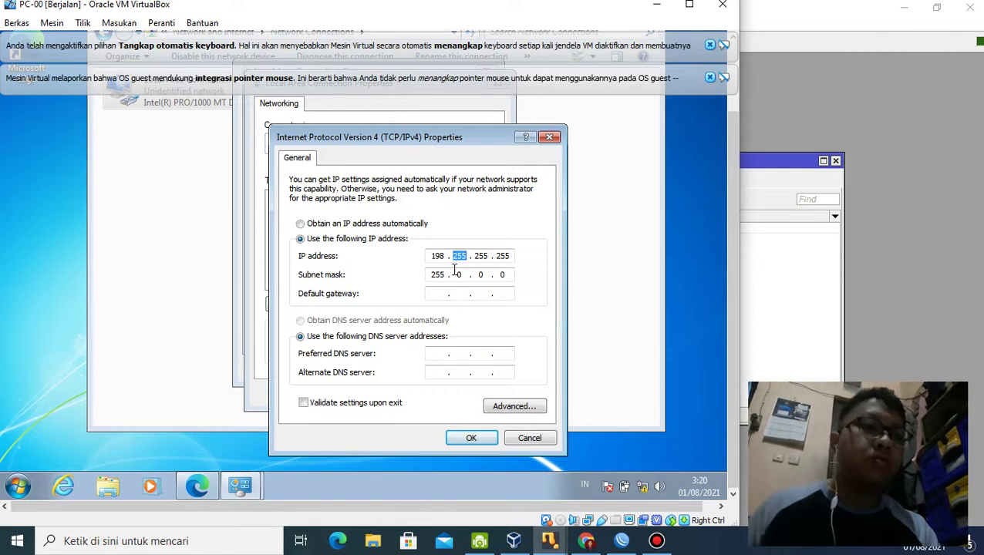
pyautogui.write('163')
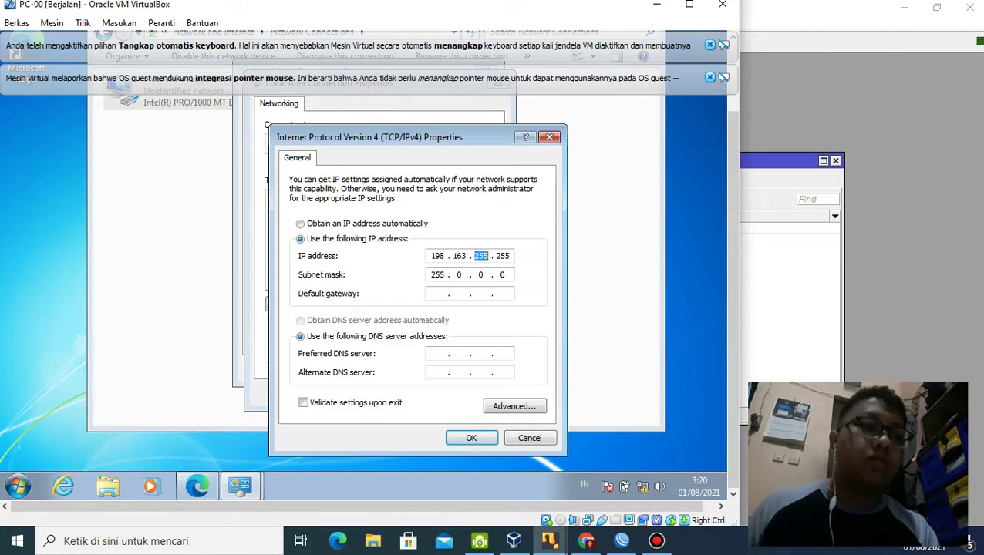
pyautogui.click(446, 257)
pyautogui.press('BackSpace')
pyautogui.write('2')
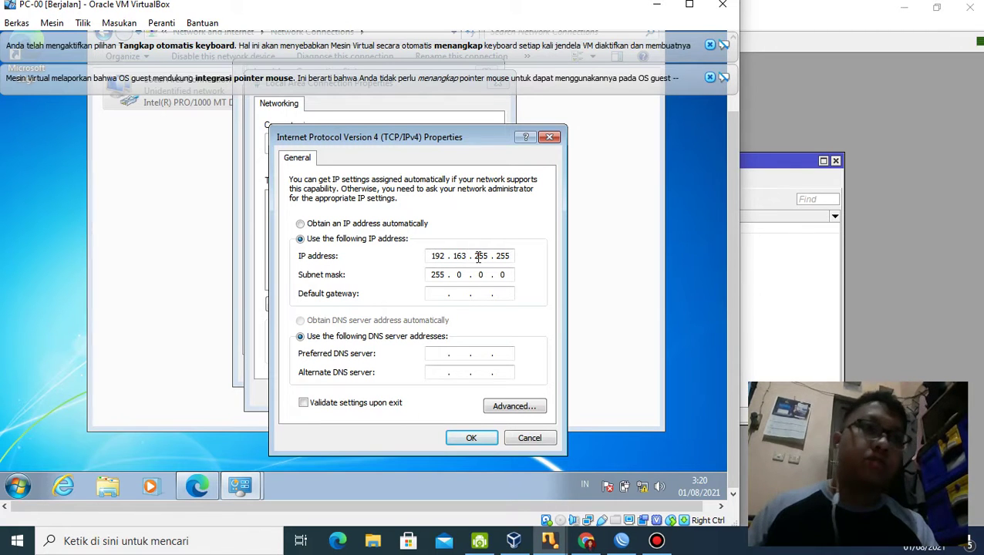
pyautogui.moveTo(479, 257); pyautogui.dragTo(497, 262)
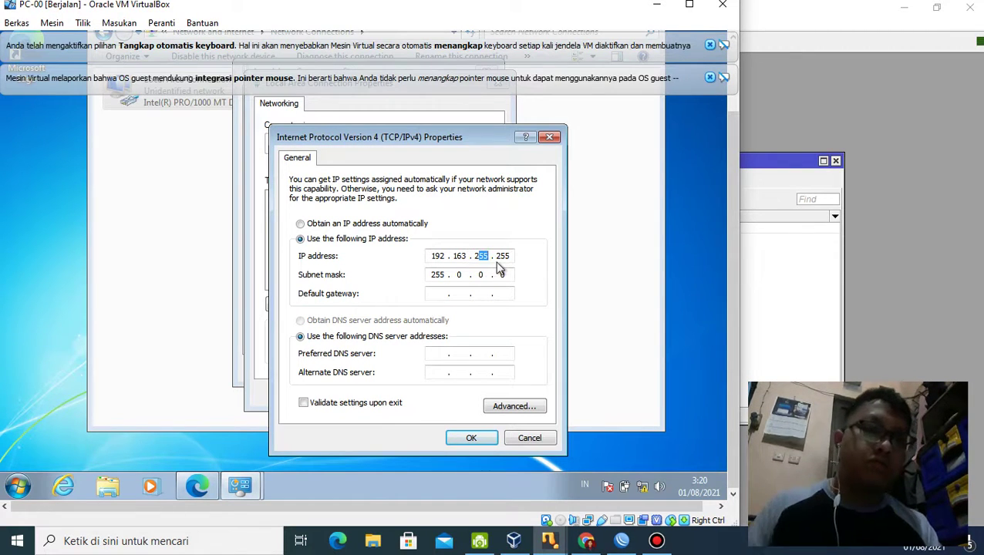
pyautogui.moveTo(500, 255); pyautogui.dragTo(546, 257)
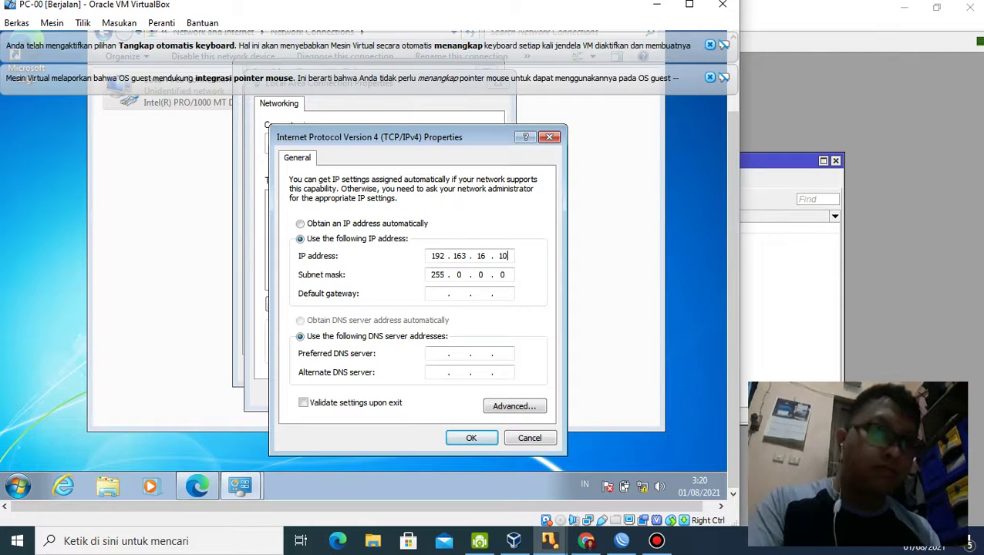
pyautogui.click(461, 276)
pyautogui.press('BackSpace')
pyautogui.press('BackSpace')
pyautogui.write('2')
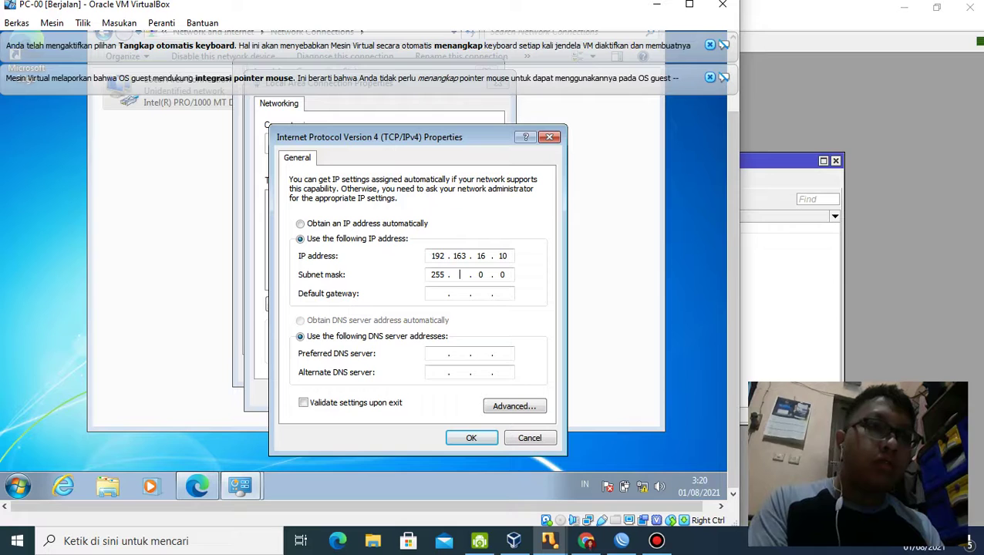
pyautogui.write('55')
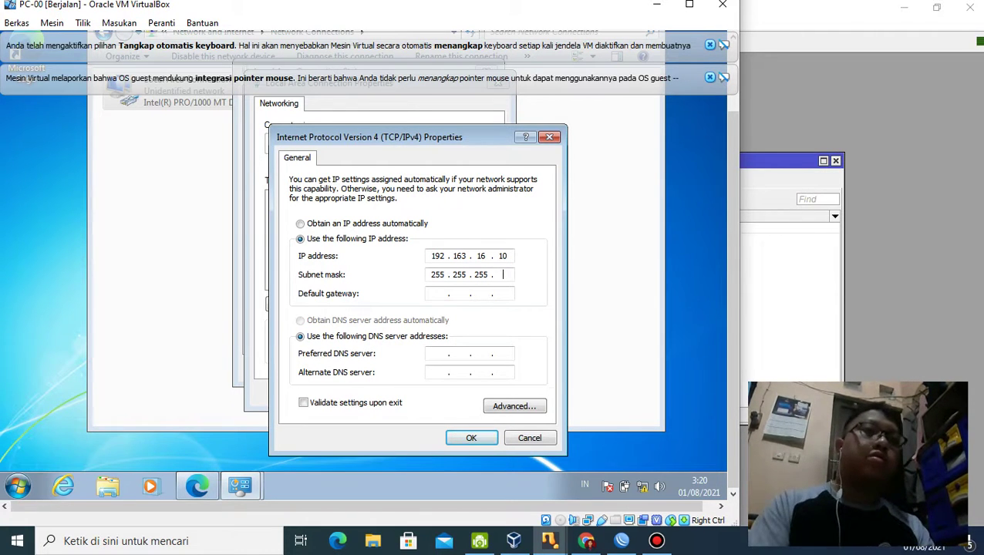
pyautogui.press('BackSpace')
pyautogui.write('0')
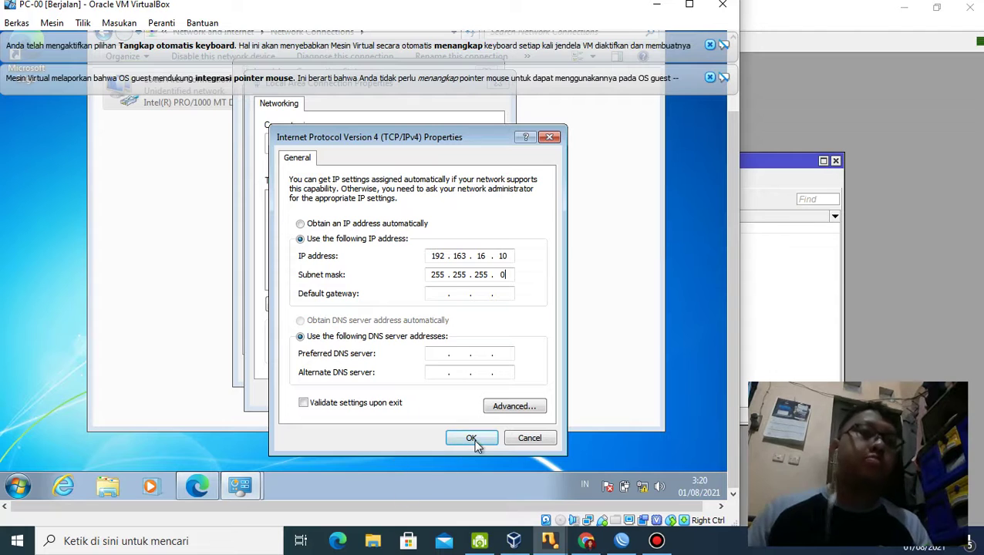
pyautogui.click(472, 439)
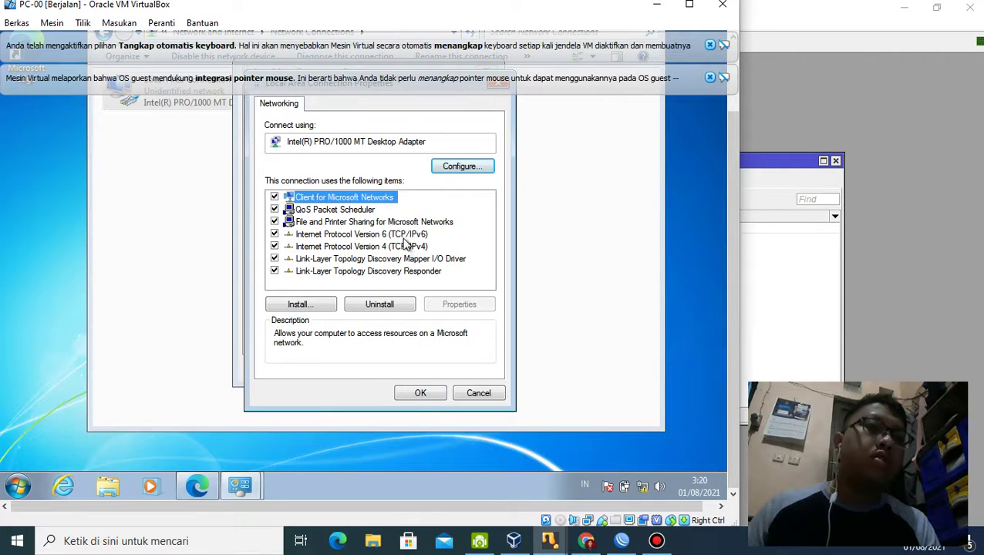
# Step: Reopen IPv4 and set both the IP address and DNS server to obtain automatically
pyautogui.doubleClick(385, 247)
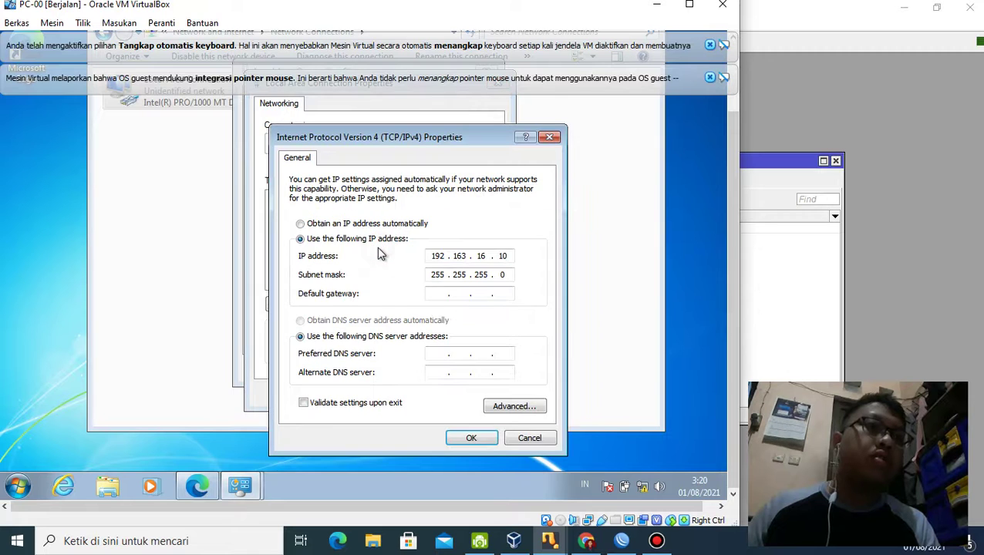
pyautogui.click(360, 226)
pyautogui.click(357, 321)
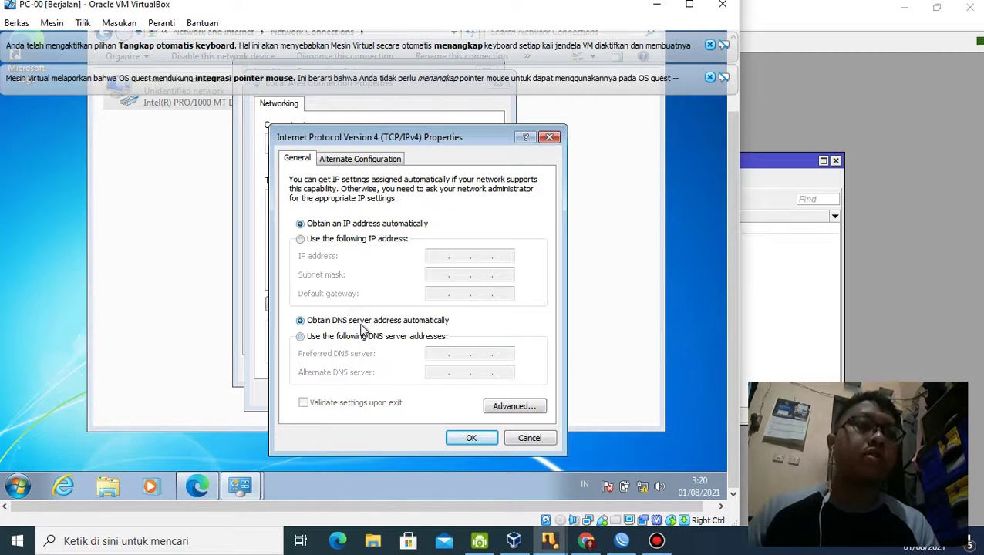
pyautogui.click(472, 438)
# Step: Dismiss the VirtualBox notice and verify IPv4 is set to obtain addresses automatically
pyautogui.click(426, 393)
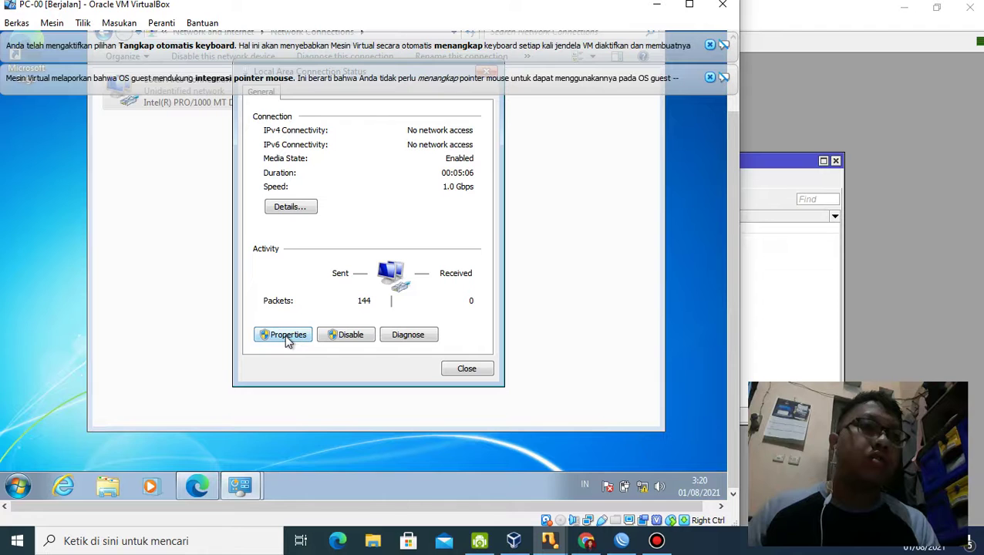
pyautogui.click(710, 78)
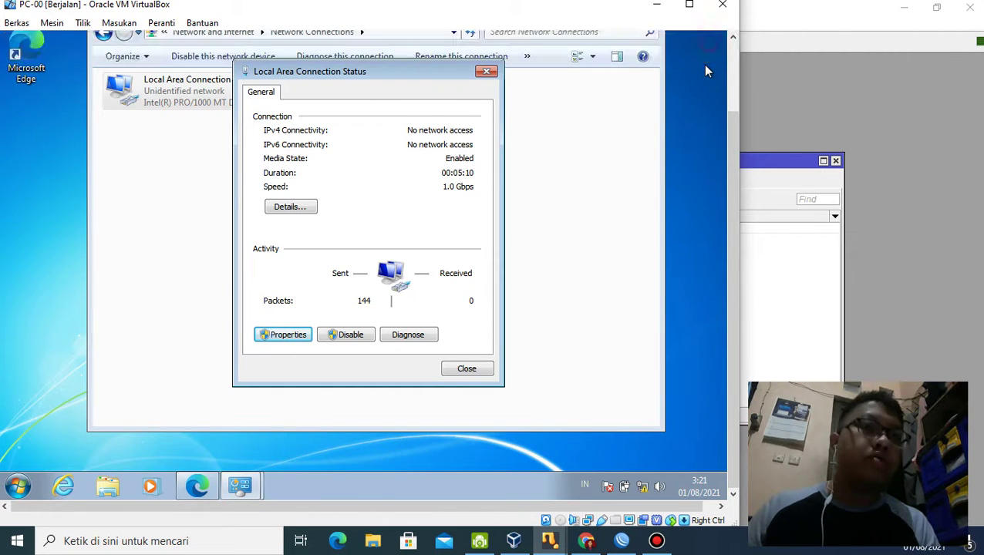
pyautogui.moveTo(733, 189); pyautogui.dragTo(738, 125)
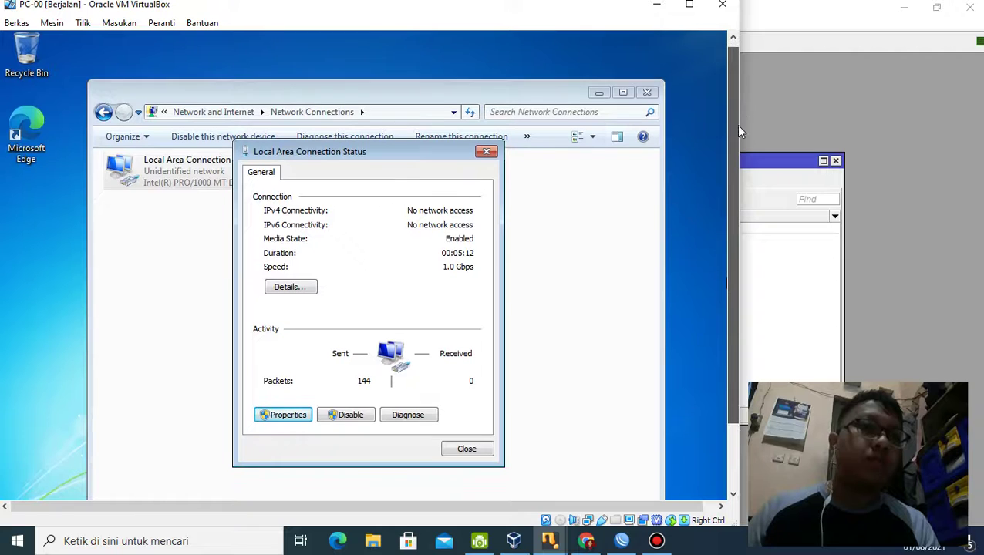
pyautogui.click(275, 417)
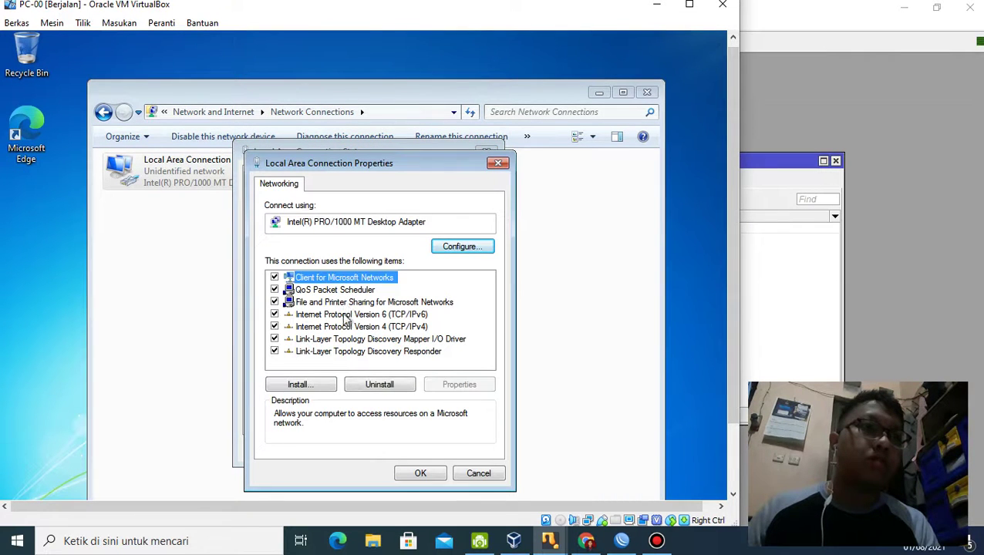
pyautogui.doubleClick(346, 327)
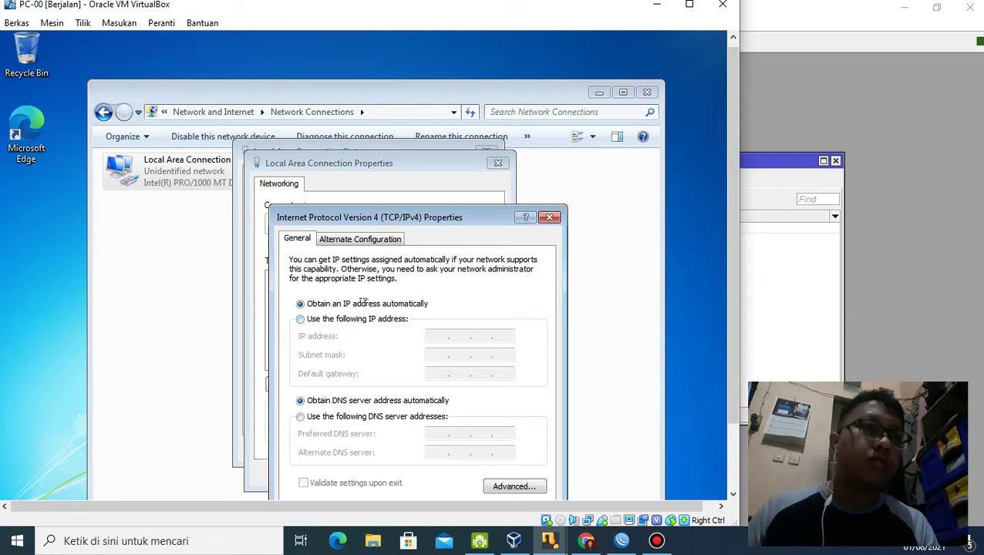
pyautogui.click(548, 218)
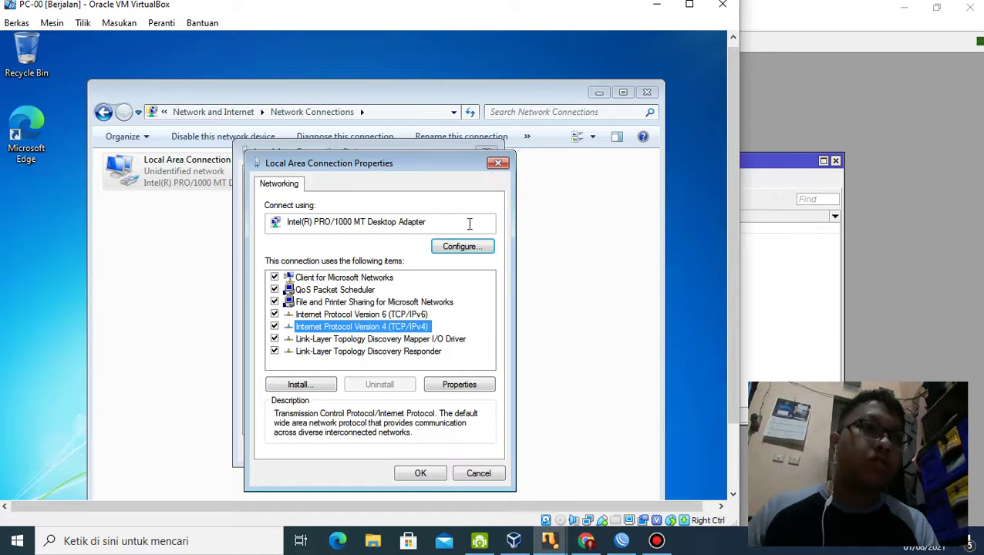
pyautogui.click(498, 163)
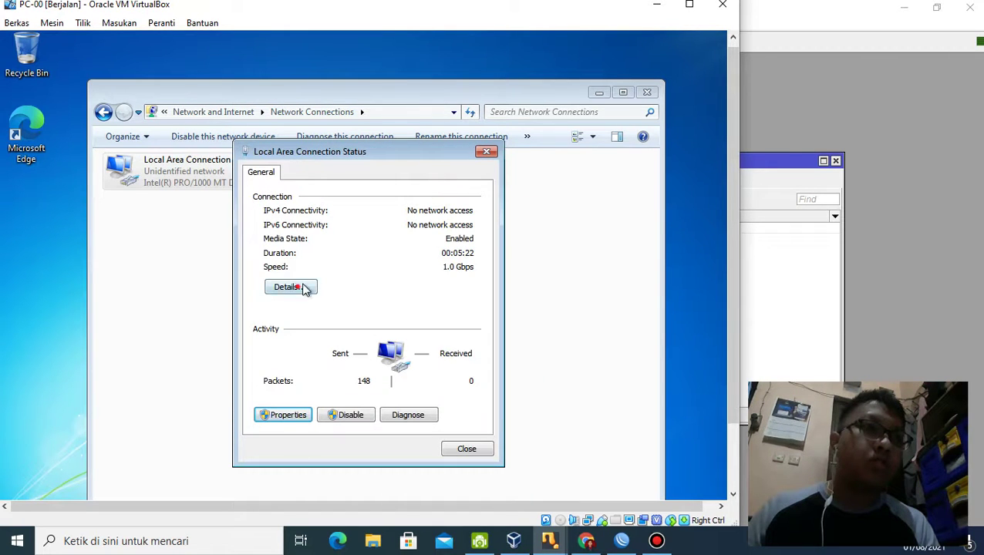
# Step: Check the connection details showing a 169.254 address, then open Network and Sharing Center
pyautogui.click(293, 287)
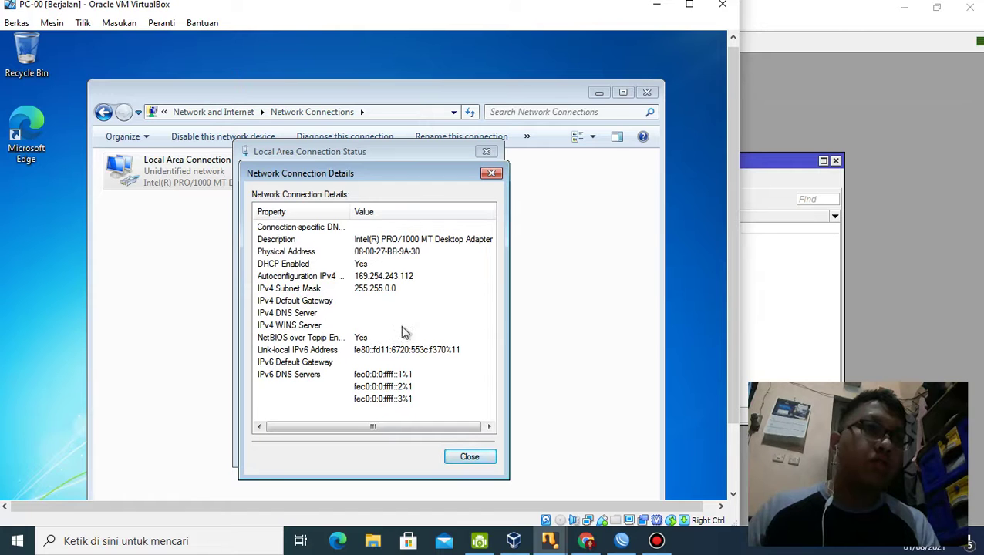
pyautogui.click(492, 173)
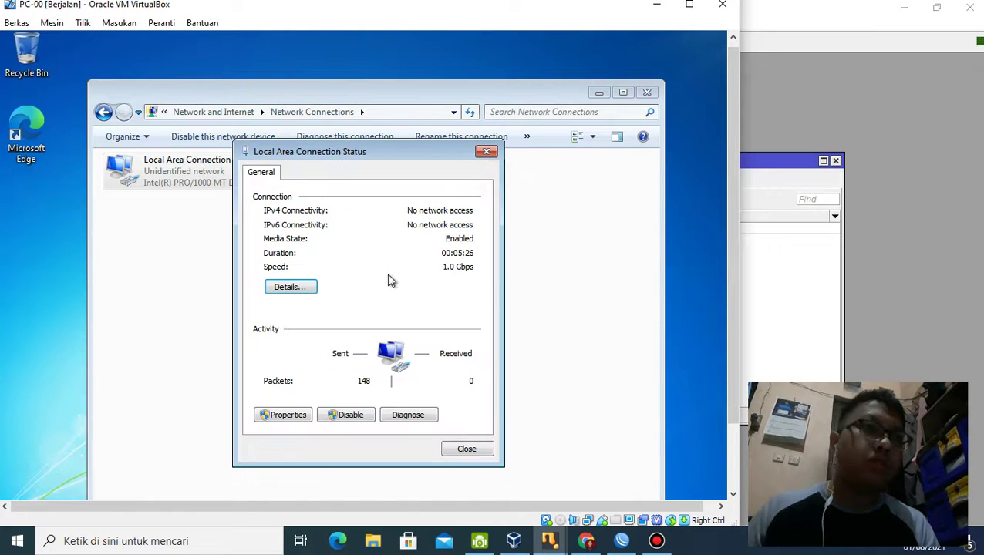
pyautogui.moveTo(729, 165); pyautogui.dragTo(724, 268)
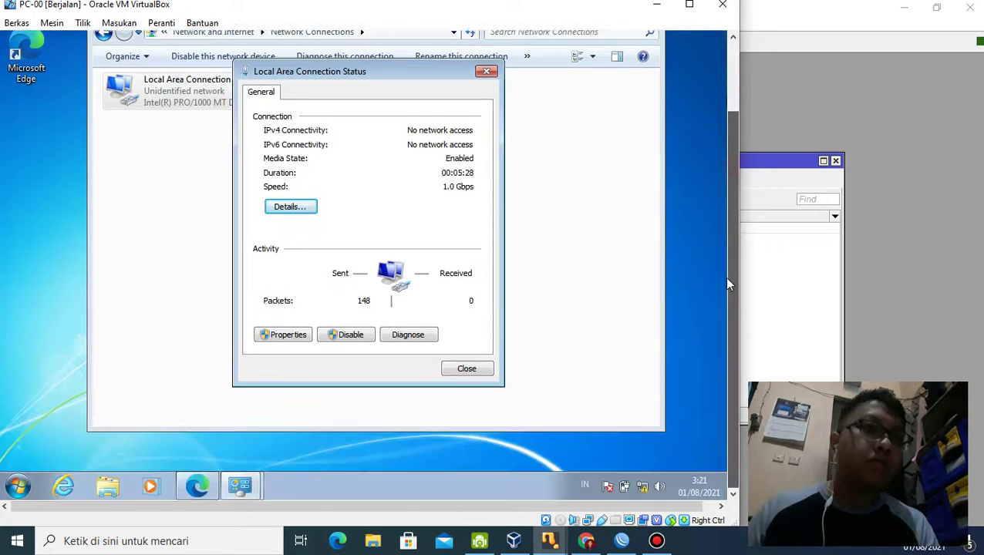
pyautogui.click(642, 489)
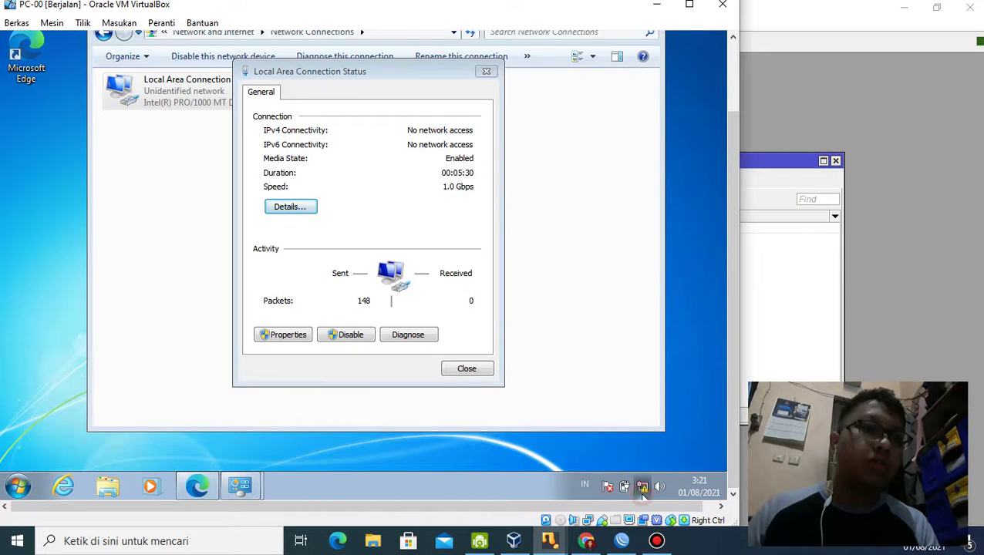
pyautogui.click(640, 457)
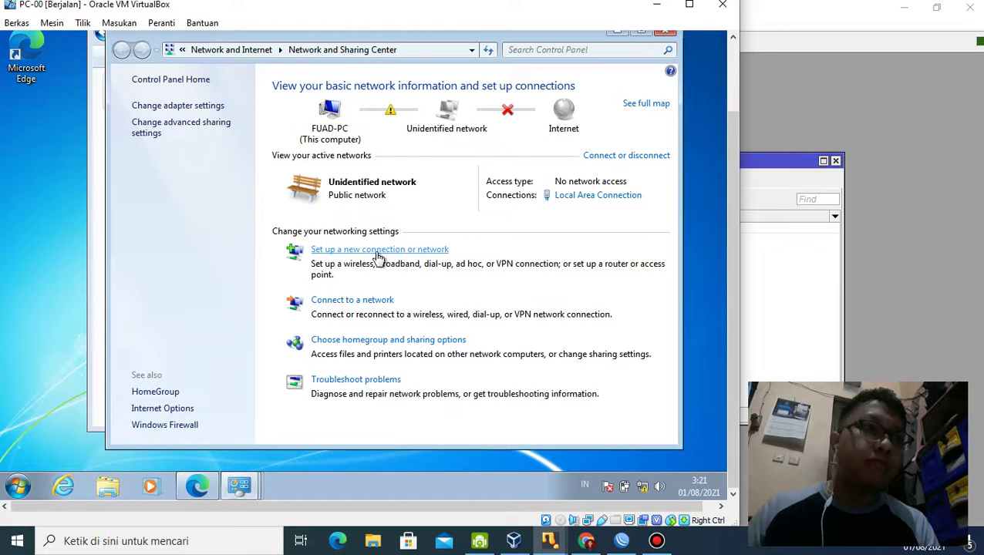
# Step: Run Diagnose this connection on Local Area Connection in adapter settings, then switch to WinBox
pyautogui.click(210, 114)
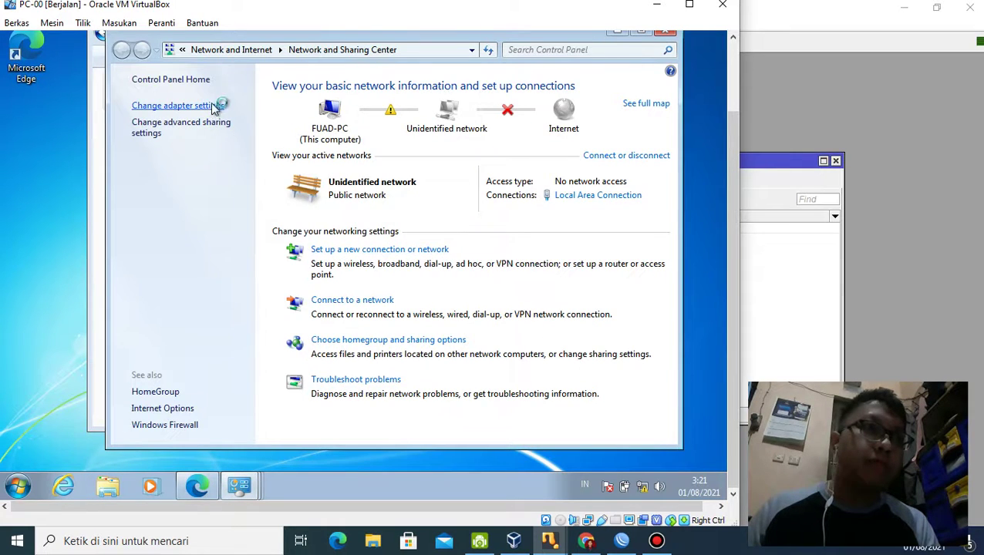
pyautogui.click(250, 119)
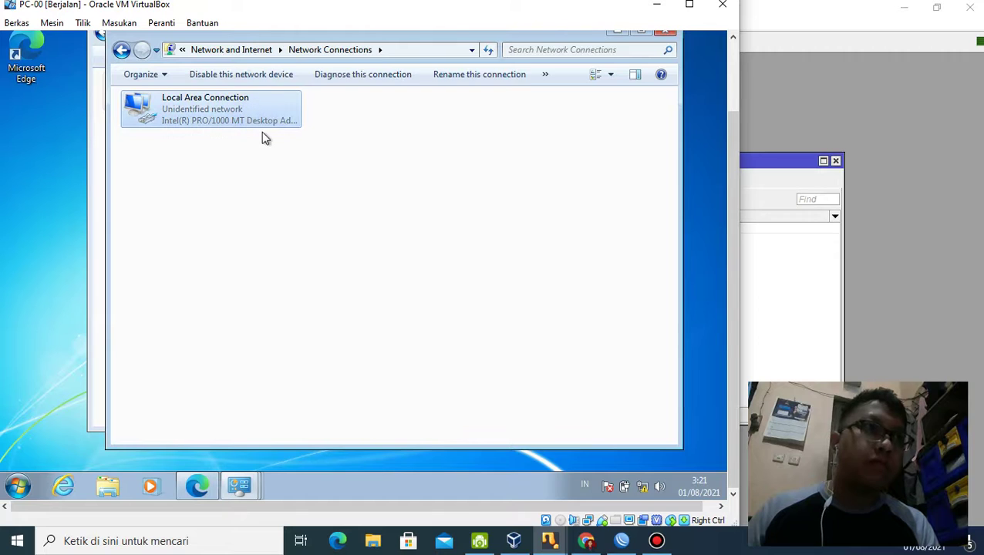
pyautogui.click(332, 74)
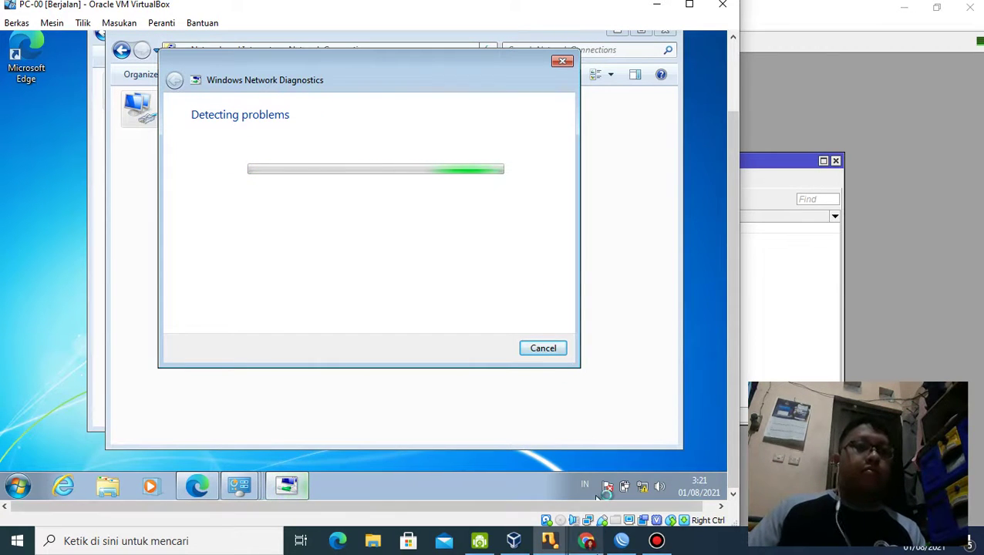
pyautogui.click(626, 542)
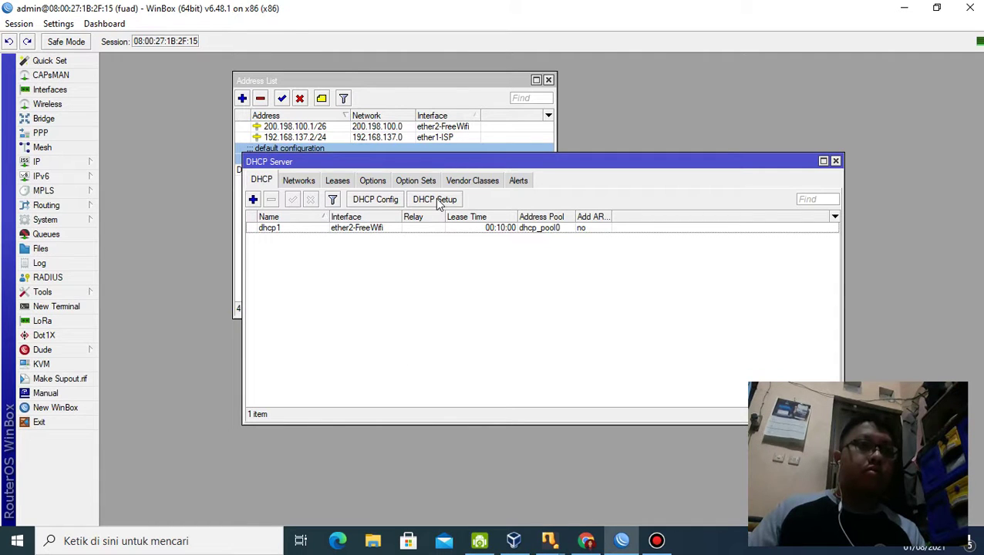
# Step: Check the DHCP Networks entry 200.198.100.0/26 with gateway 200.198.100.1, then restore PC-00
pyautogui.click(88, 162)
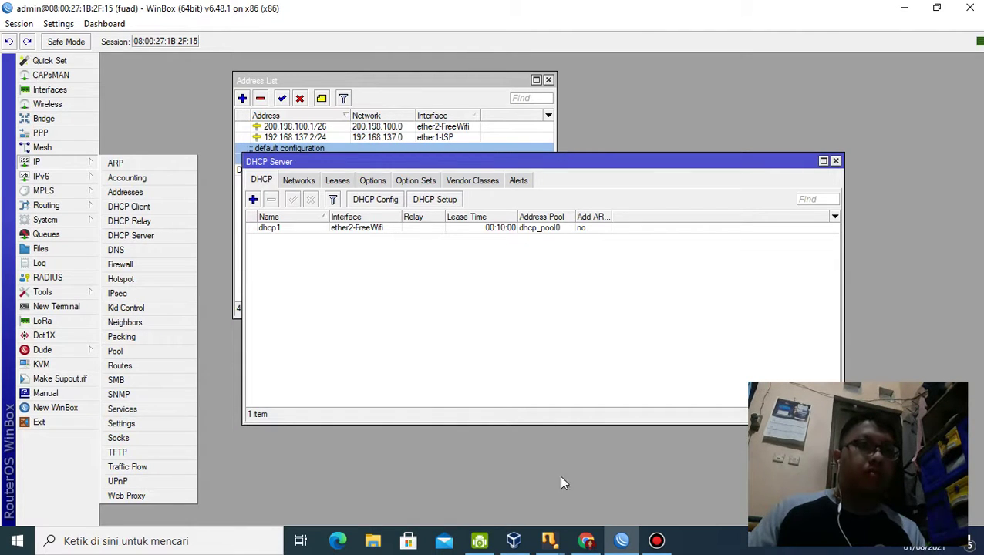
pyautogui.click(291, 180)
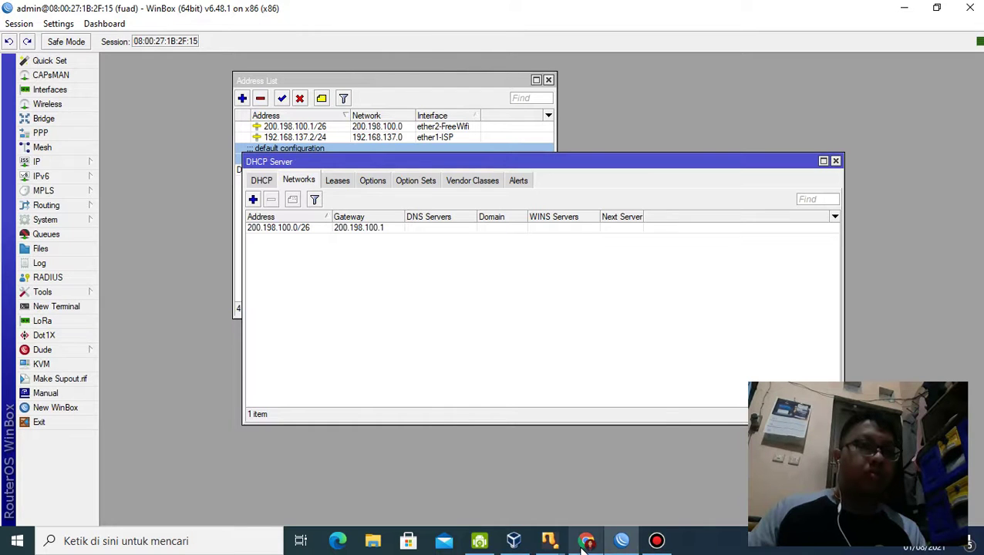
pyautogui.moveTo(520, 548)
pyautogui.moveTo(549, 543)
pyautogui.click(590, 508)
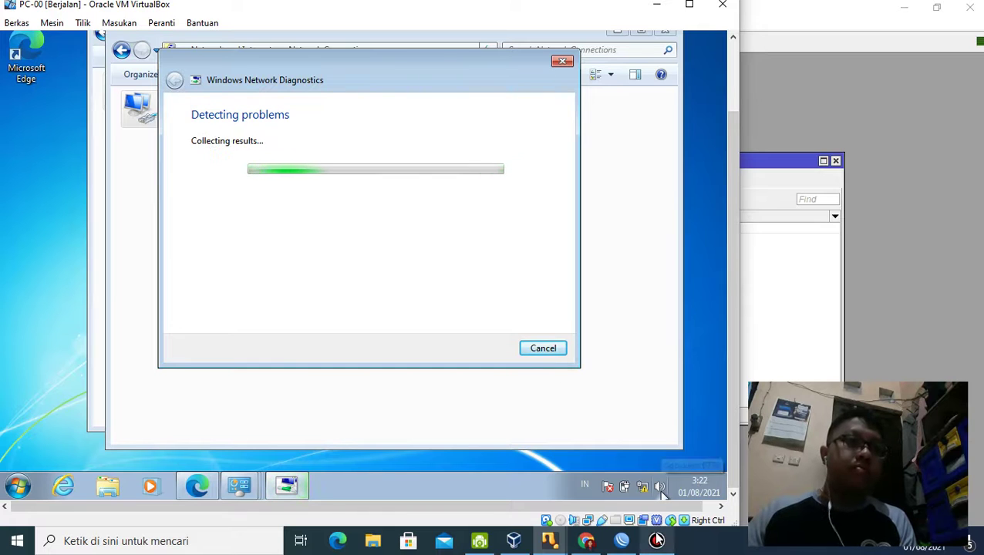
# Step: Let diagnostics run while briefly opening Bandicam, then cancel diagnostics so Local Area Connection shows Network 2
pyautogui.moveTo(657, 541)
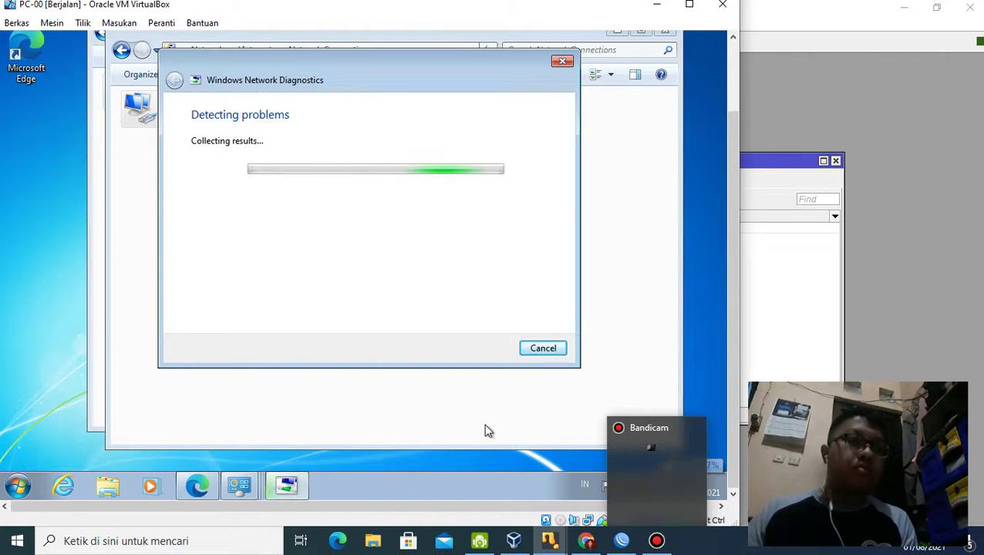
pyautogui.click(655, 545)
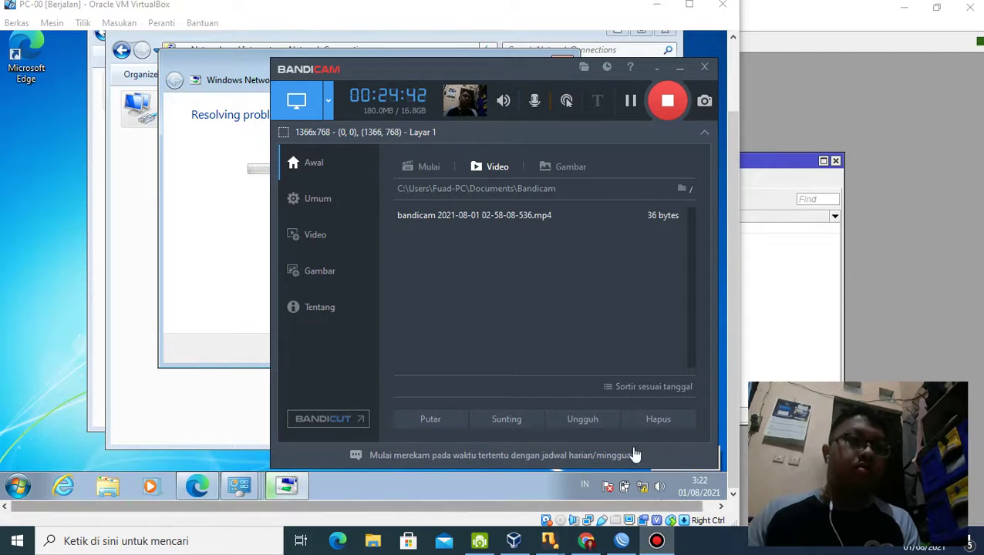
pyautogui.click(656, 541)
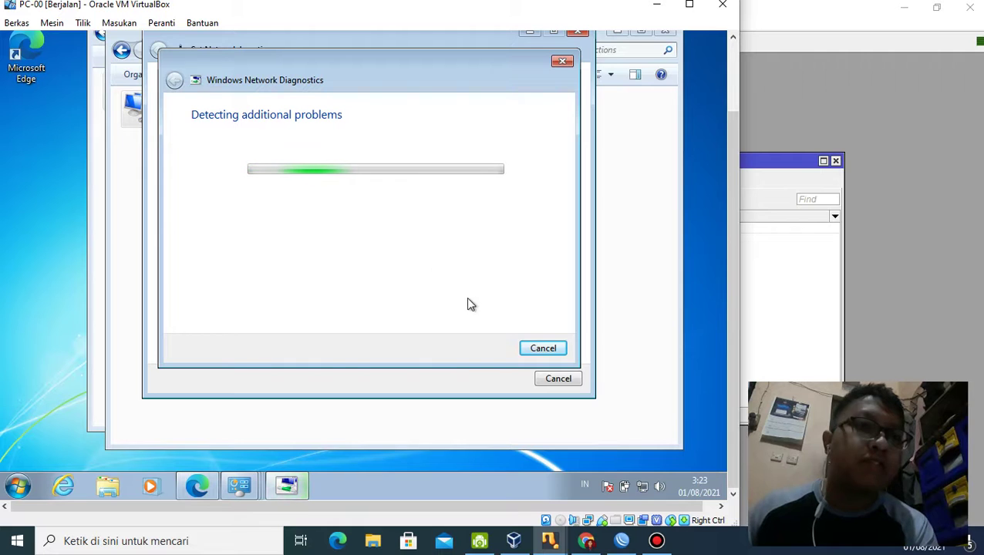
pyautogui.click(542, 351)
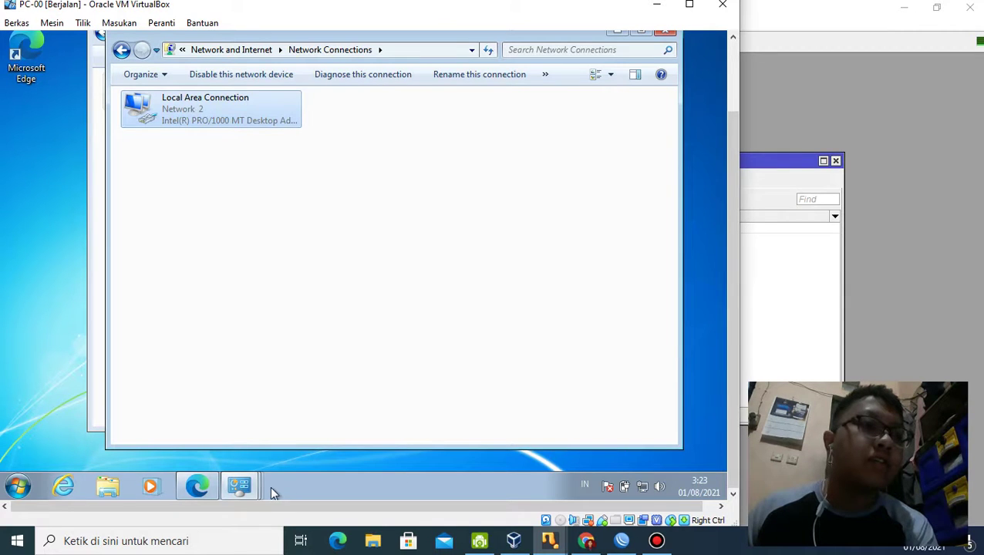
# Step: Check the Local Area Connection's TCP/IPv4 properties in the Windows 7 guest, then close them
pyautogui.moveTo(256, 491)
pyautogui.click(282, 239)
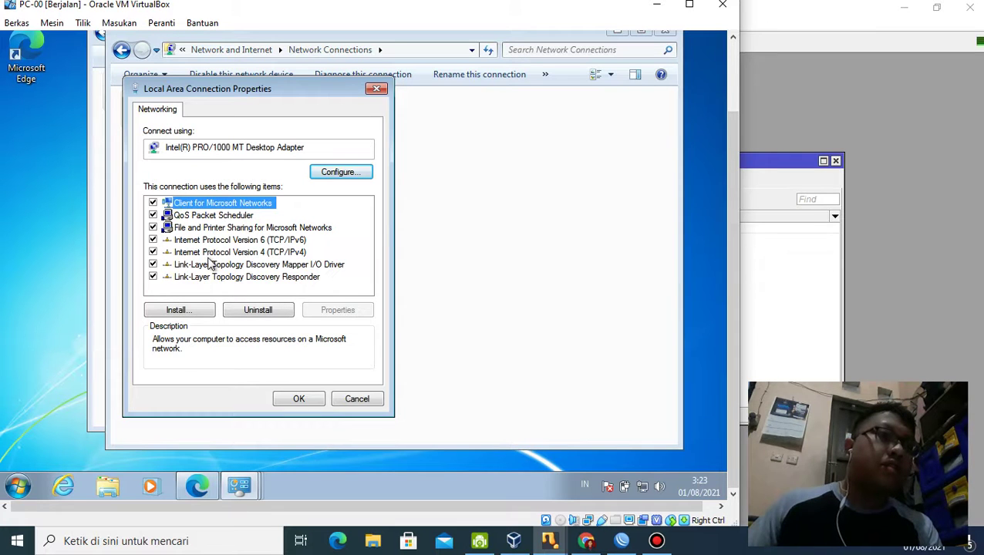
pyautogui.doubleClick(217, 259)
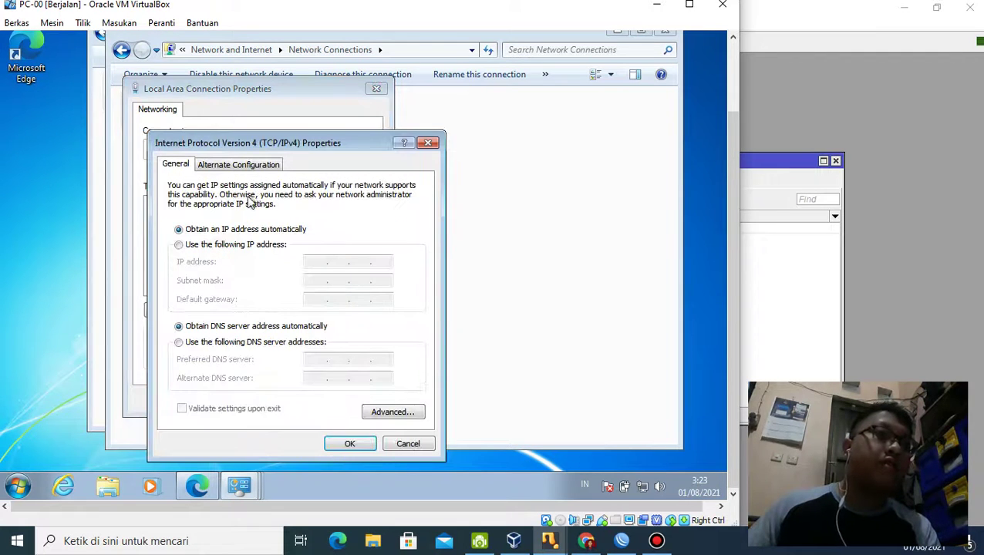
pyautogui.click(431, 142)
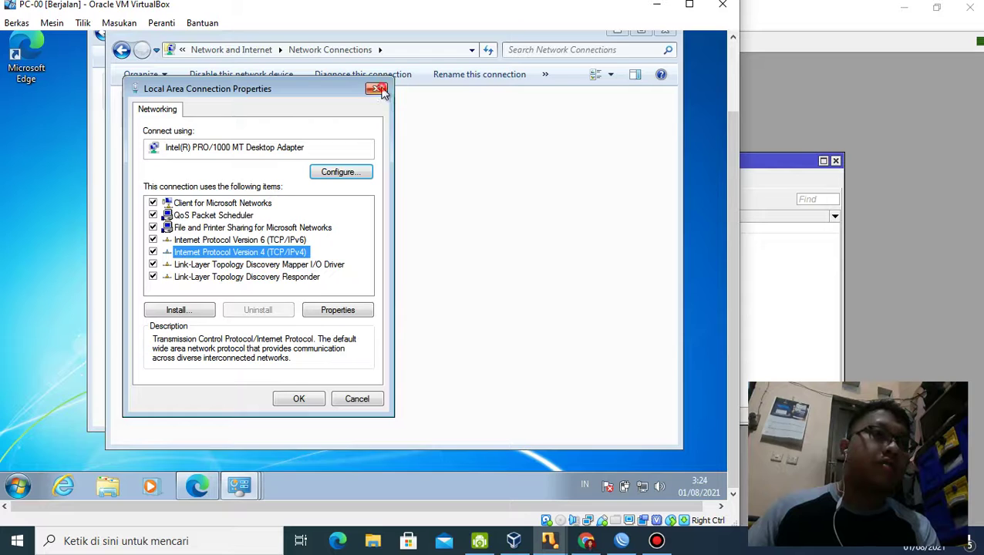
pyautogui.click(378, 89)
# Step: View the connection details showing 200.198.100.62 via gateway 200.198.100.1, then return to Winbox
pyautogui.doubleClick(216, 127)
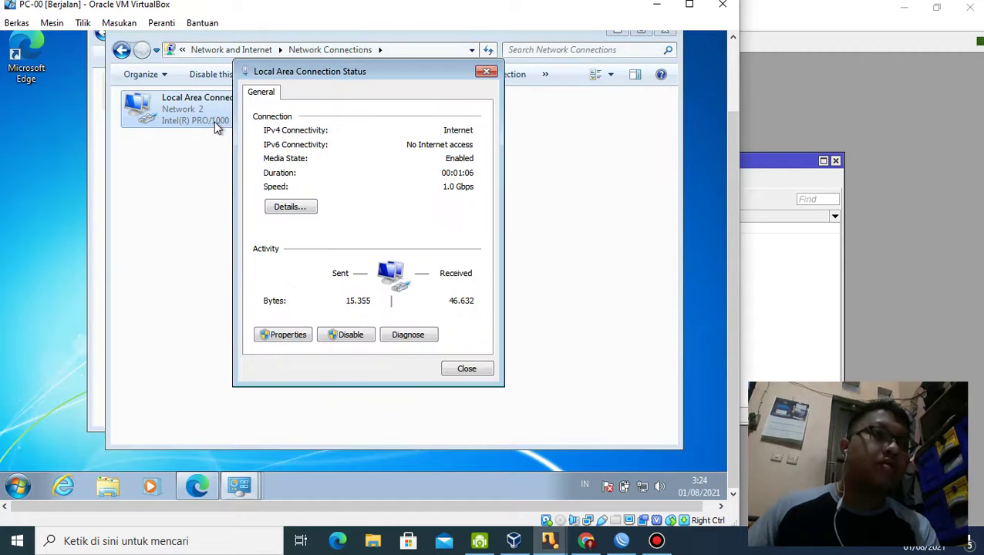
pyautogui.click(306, 206)
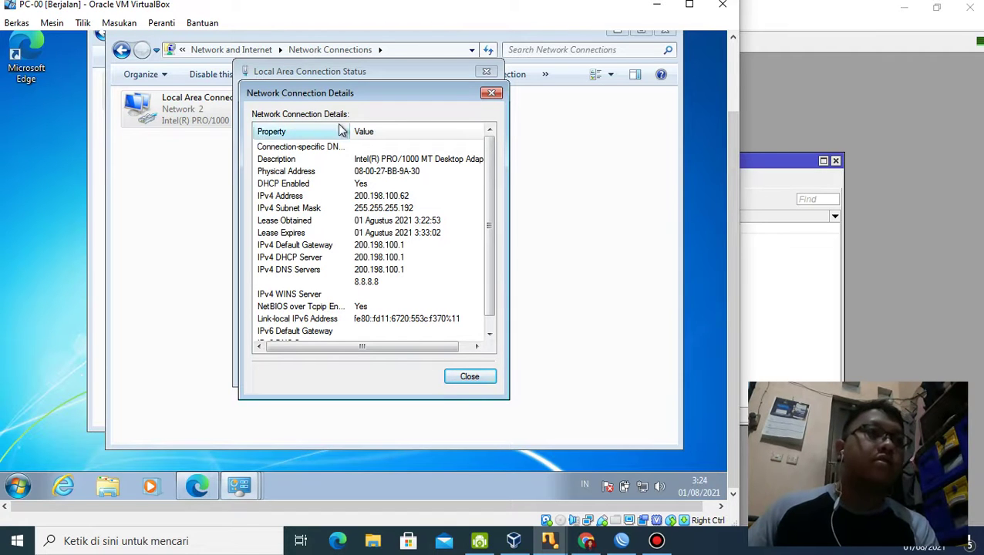
pyautogui.click(824, 88)
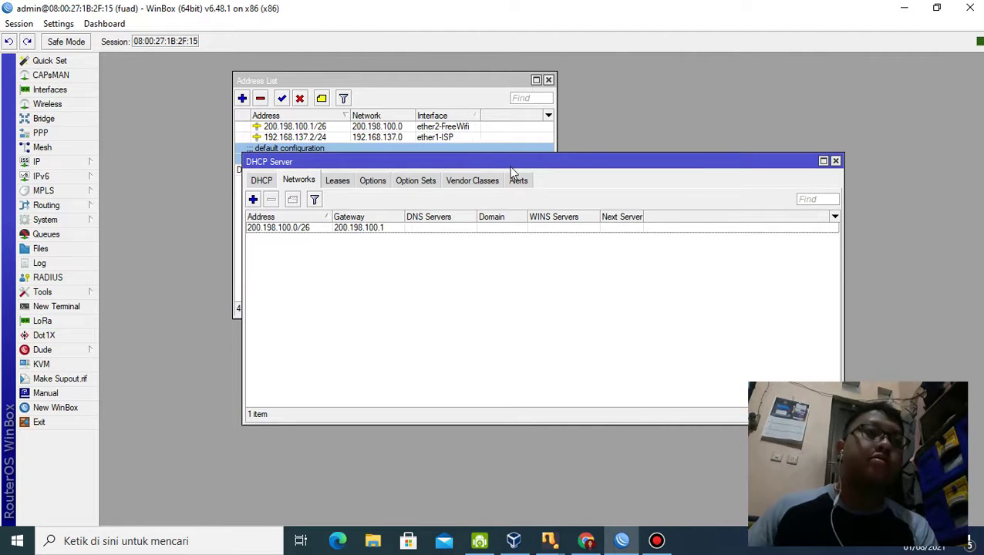
pyautogui.click(835, 162)
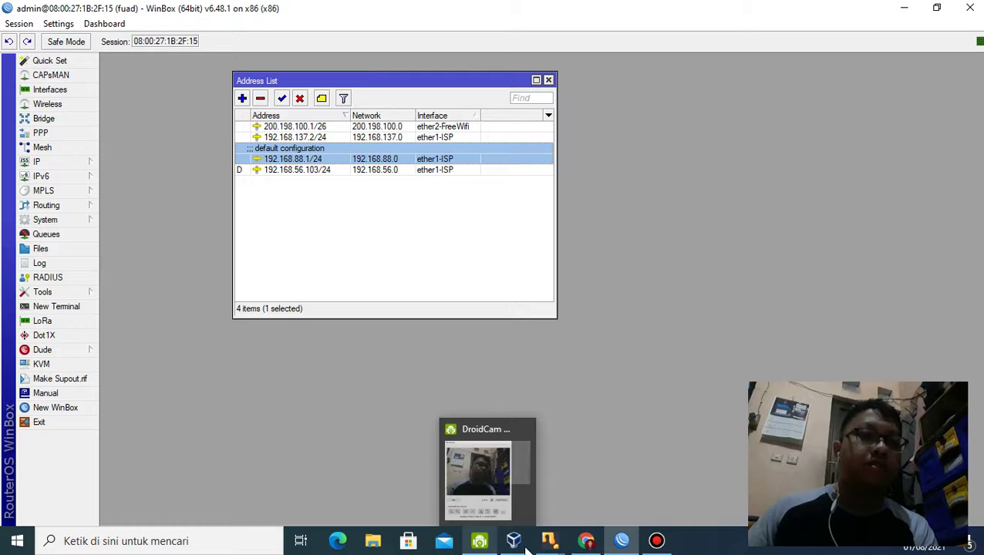
pyautogui.moveTo(556, 548)
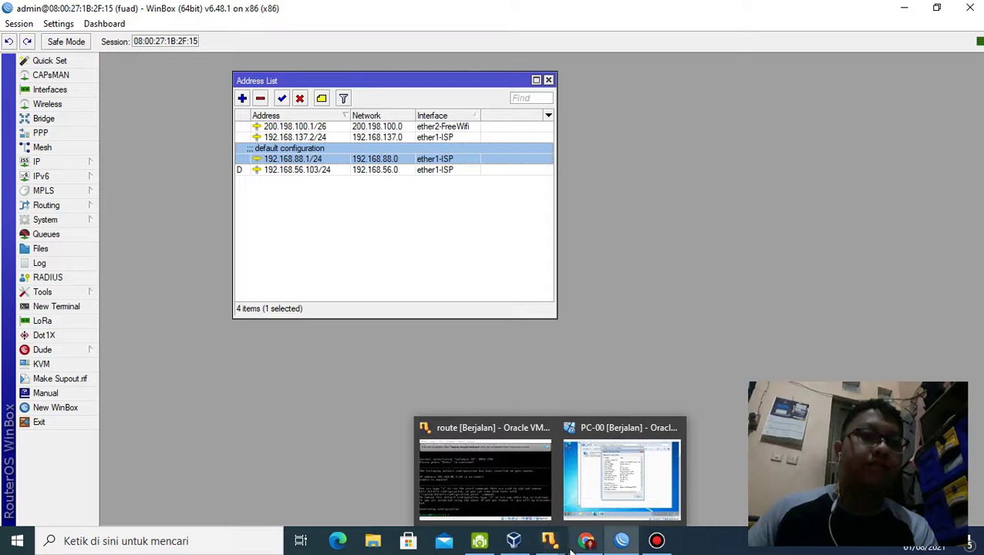
pyautogui.moveTo(587, 542)
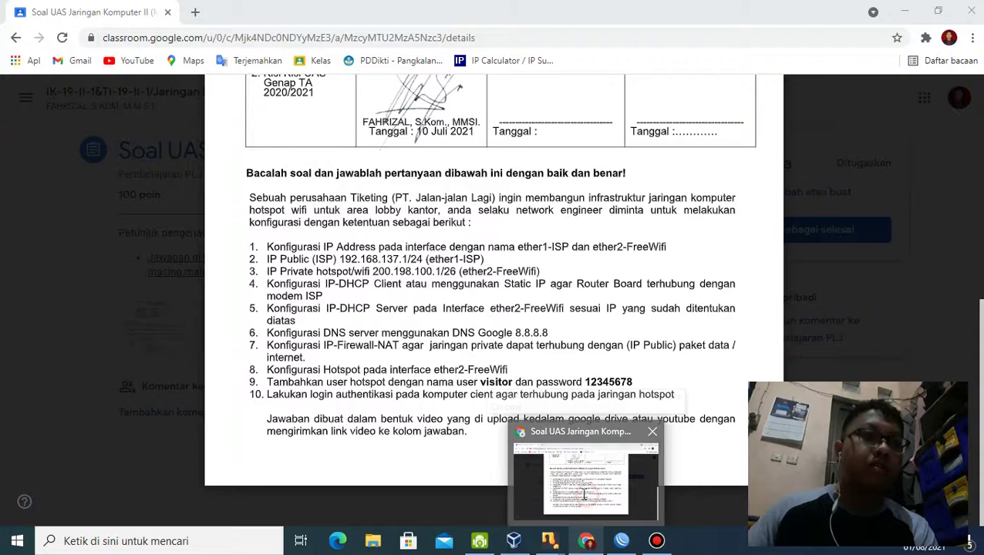
pyautogui.click(585, 493)
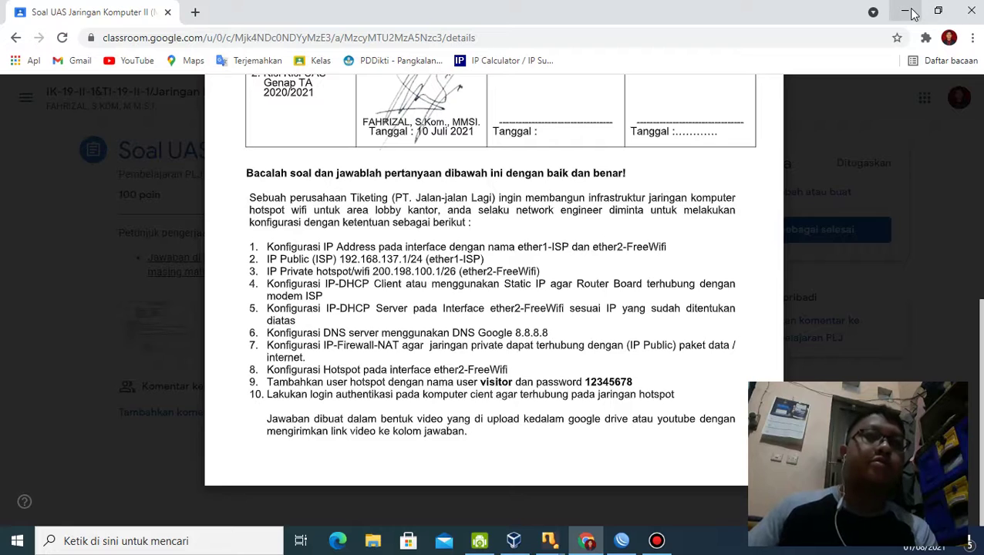
# Step: Open the IP > Hotspot window in Winbox
pyautogui.click(906, 11)
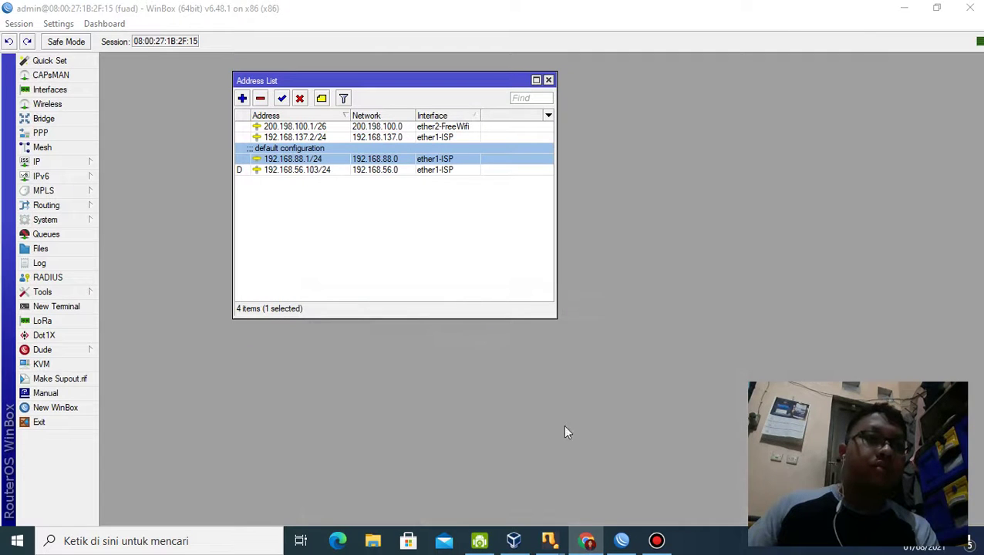
pyautogui.click(49, 162)
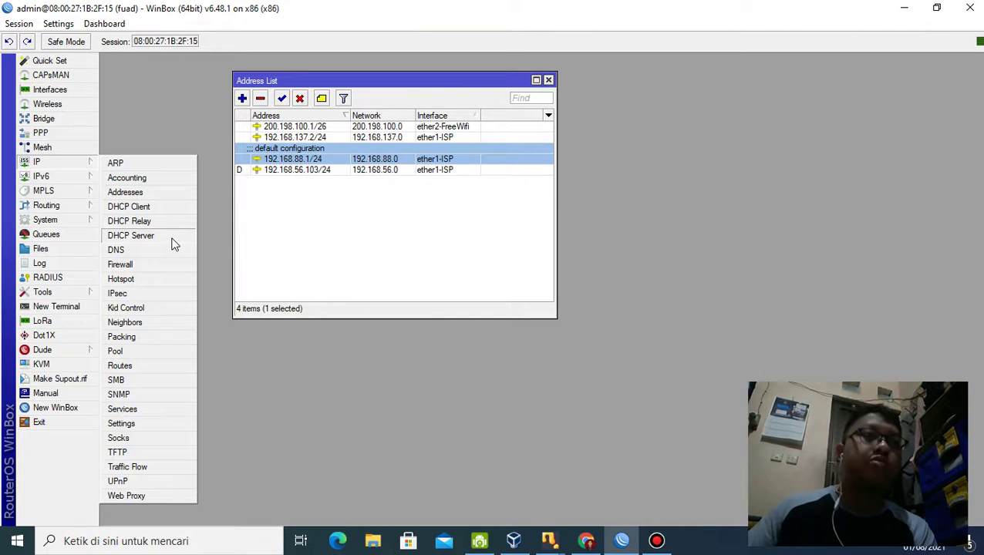
pyautogui.click(43, 191)
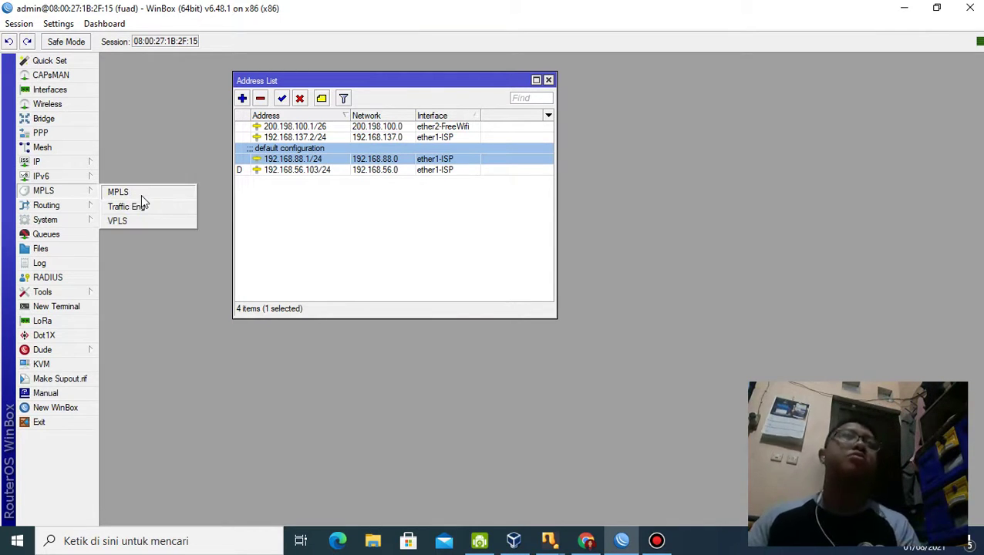
pyautogui.click(79, 164)
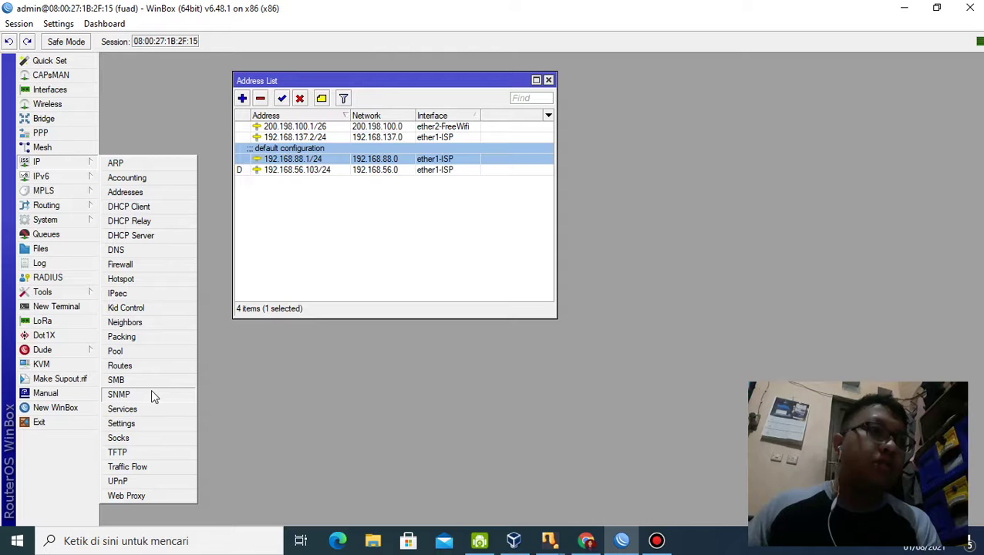
pyautogui.click(151, 282)
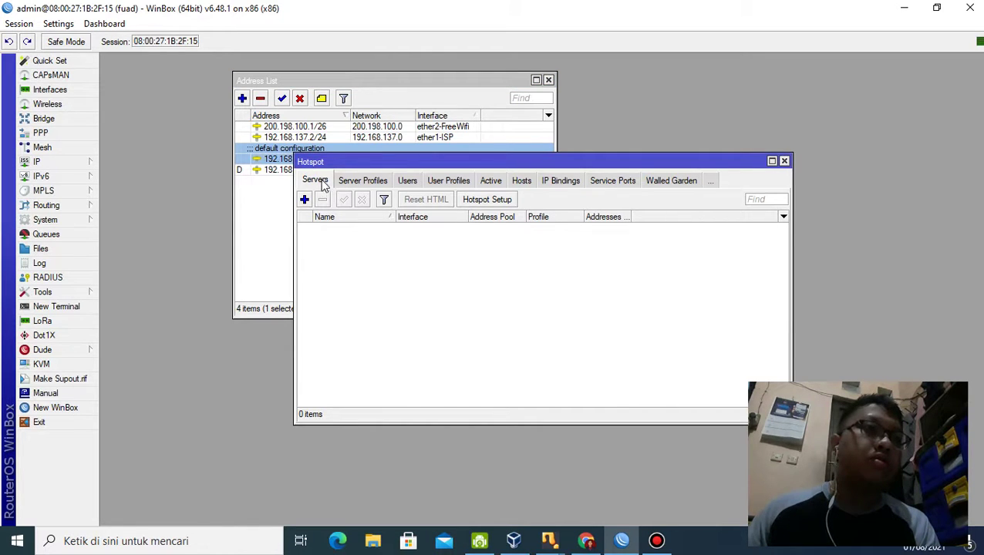
# Step: Start Hotspot Setup on interface ether2-FreeWifi
pyautogui.click(484, 200)
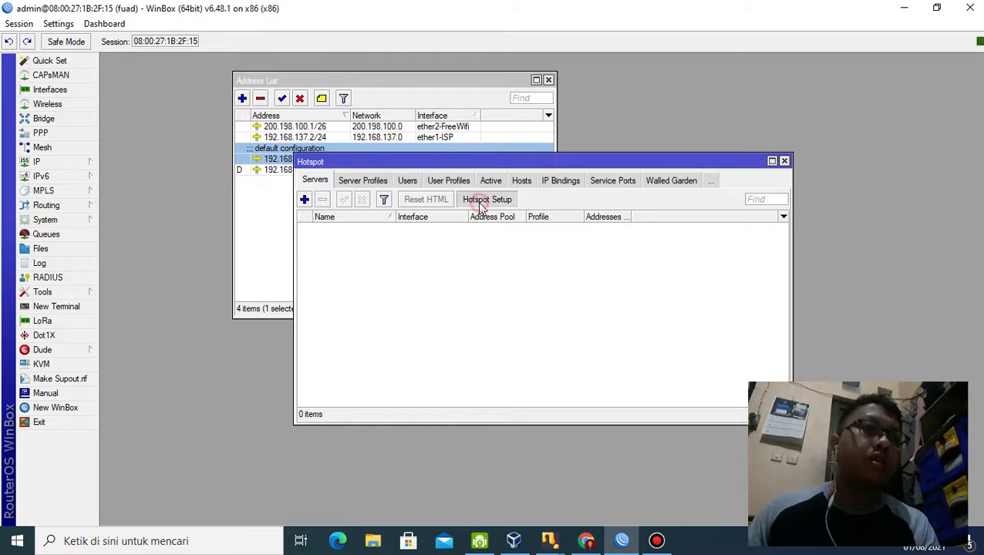
pyautogui.click(566, 279)
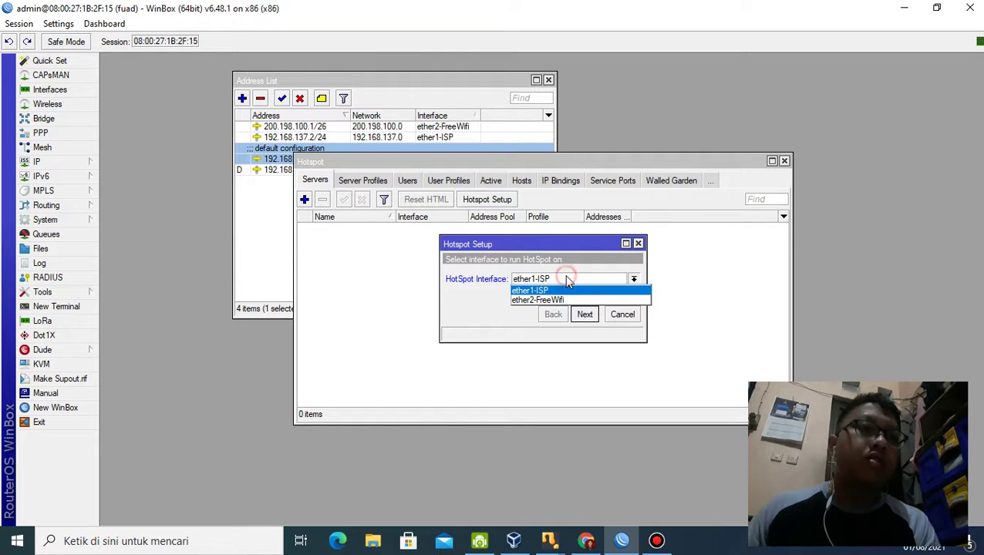
pyautogui.click(567, 297)
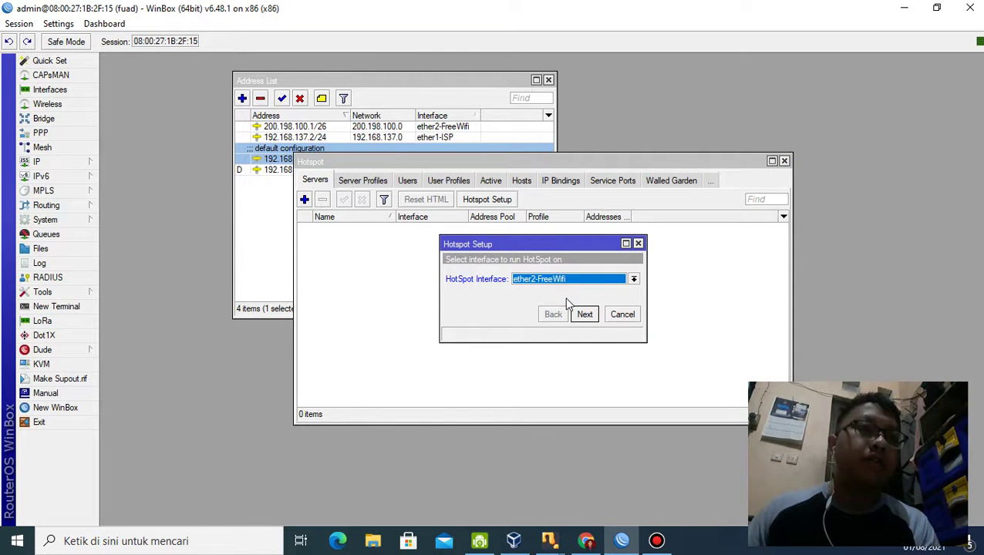
pyautogui.click(585, 315)
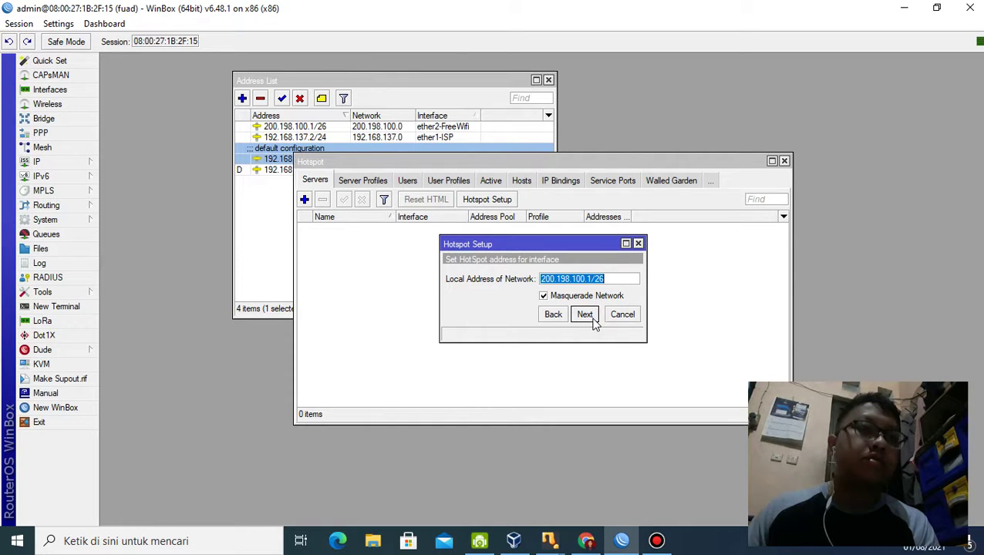
# Step: Accept address 200.198.100.1/26, the suggested pool, no certificate, no SMTP, and DNS 8.8.8.8
pyautogui.click(594, 323)
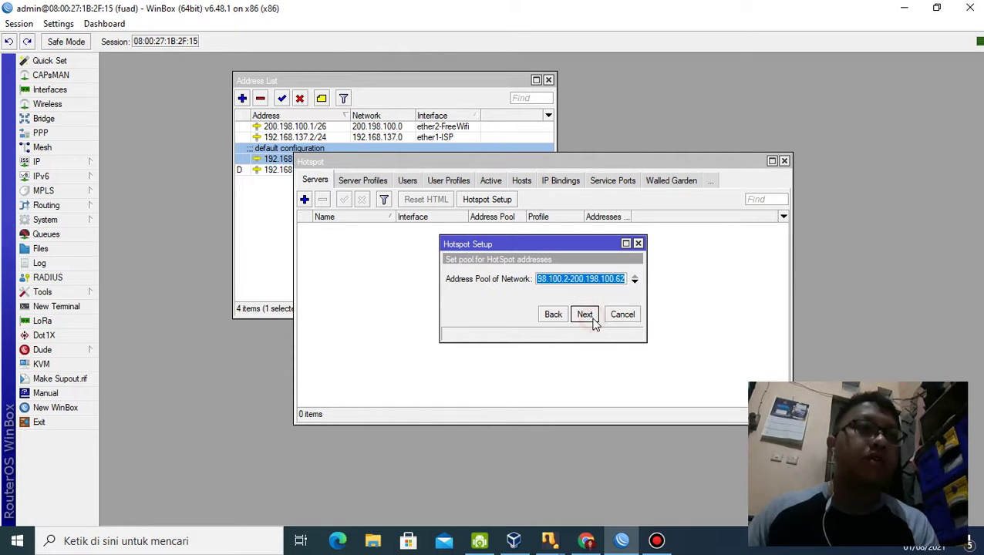
pyautogui.click(594, 323)
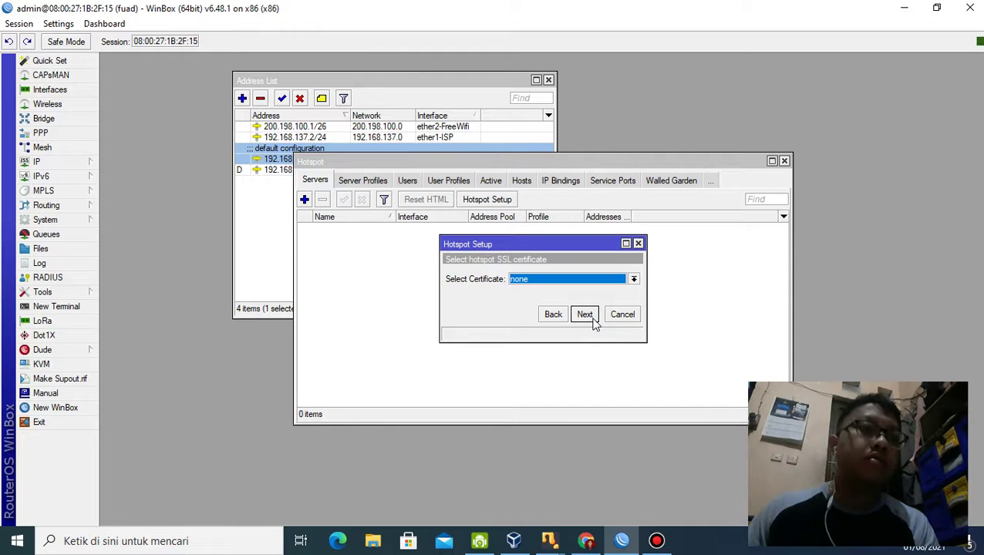
pyautogui.click(585, 315)
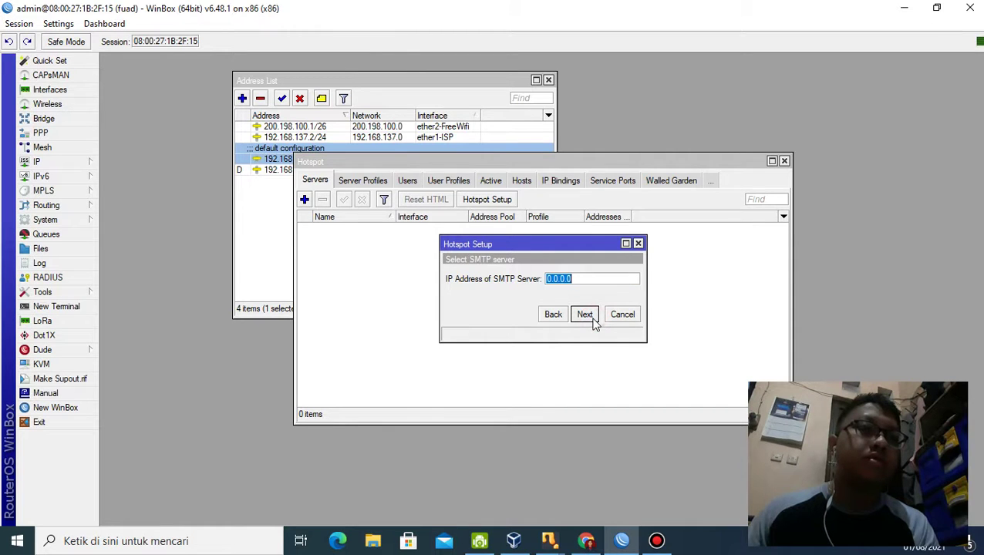
pyautogui.click(585, 315)
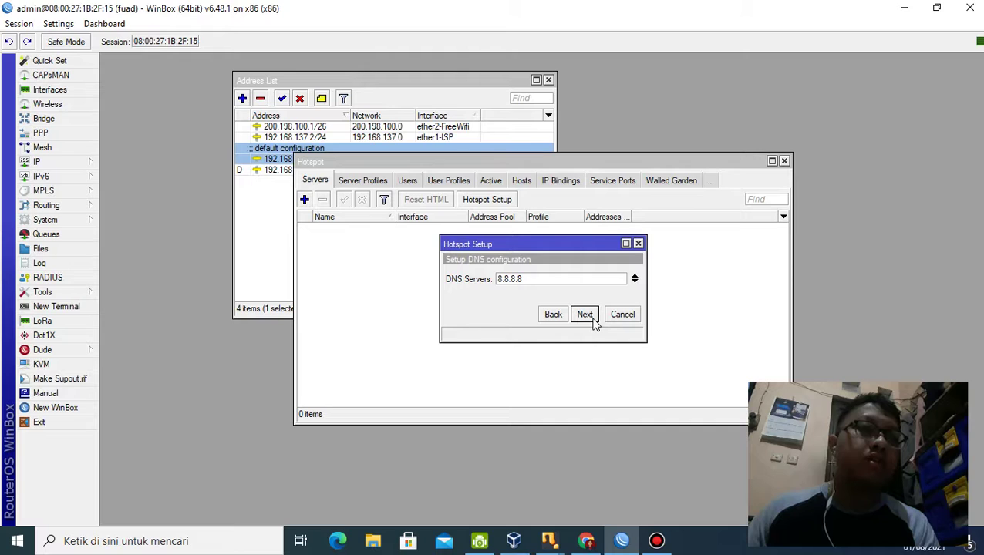
pyautogui.click(584, 315)
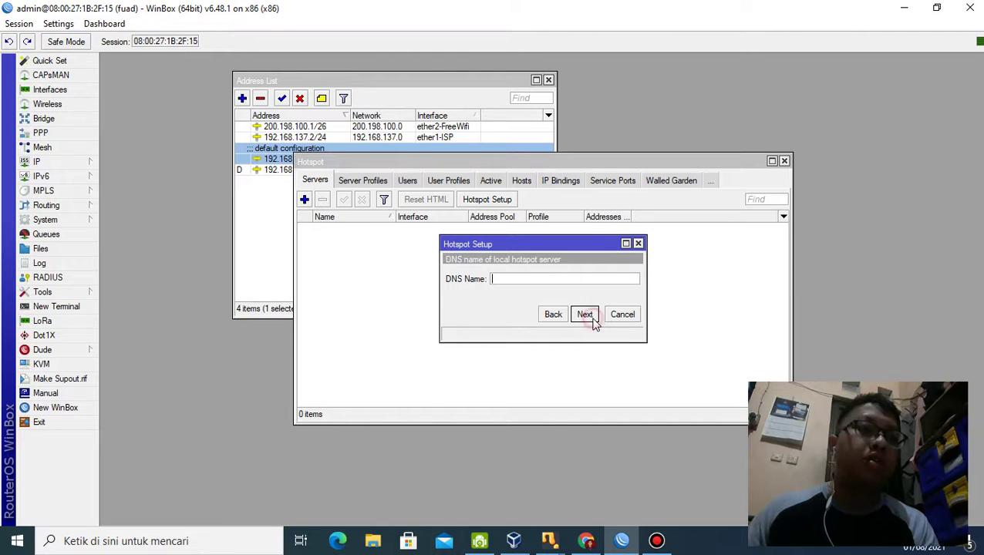
# Step: Leave the DNS name empty, create local user 'visitor' with its password, and finish setup
pyautogui.click(593, 322)
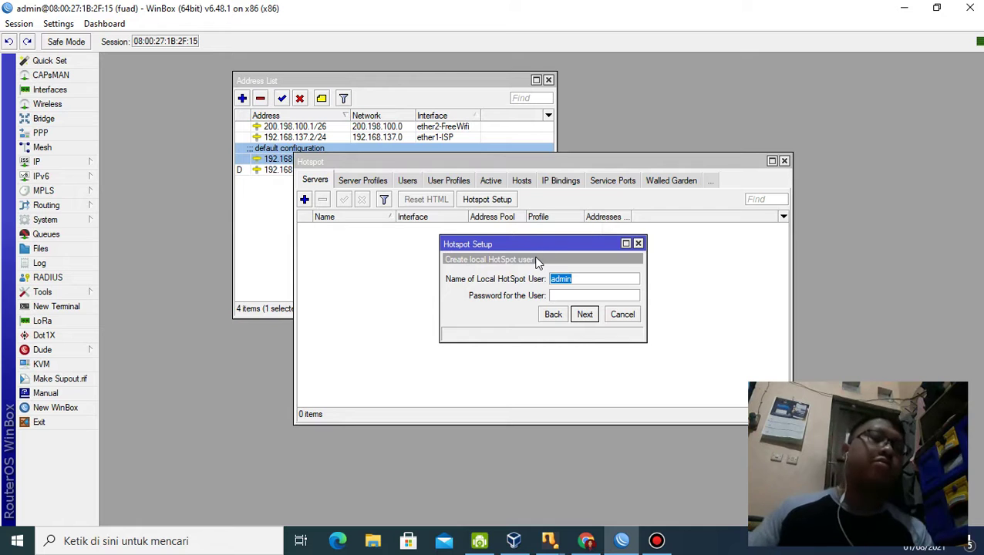
pyautogui.write('vis')
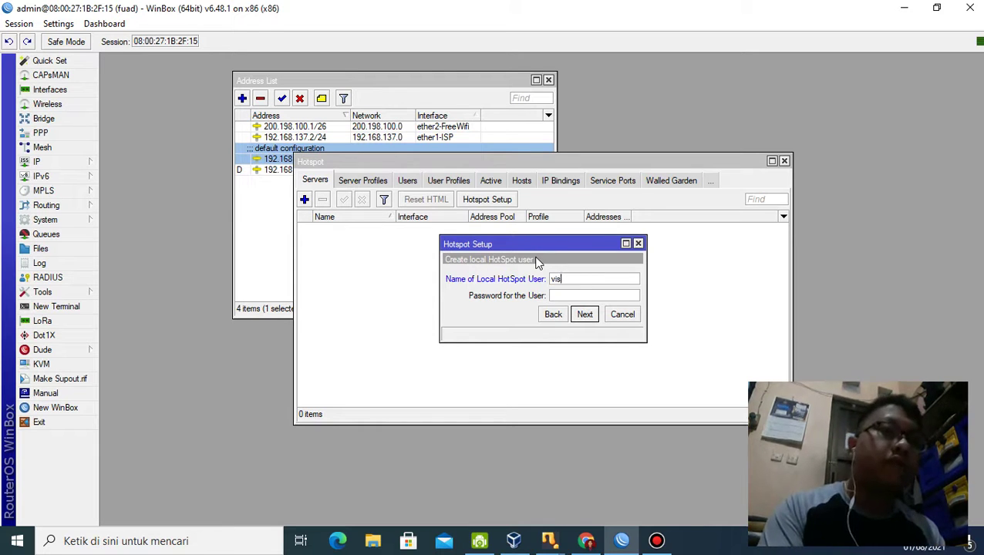
pyautogui.write('itor')
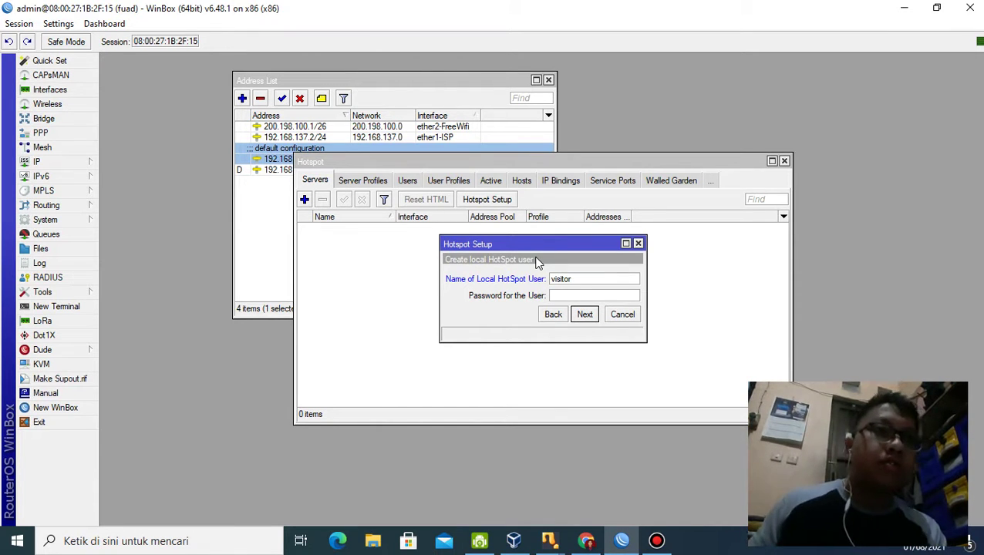
pyautogui.click(572, 294)
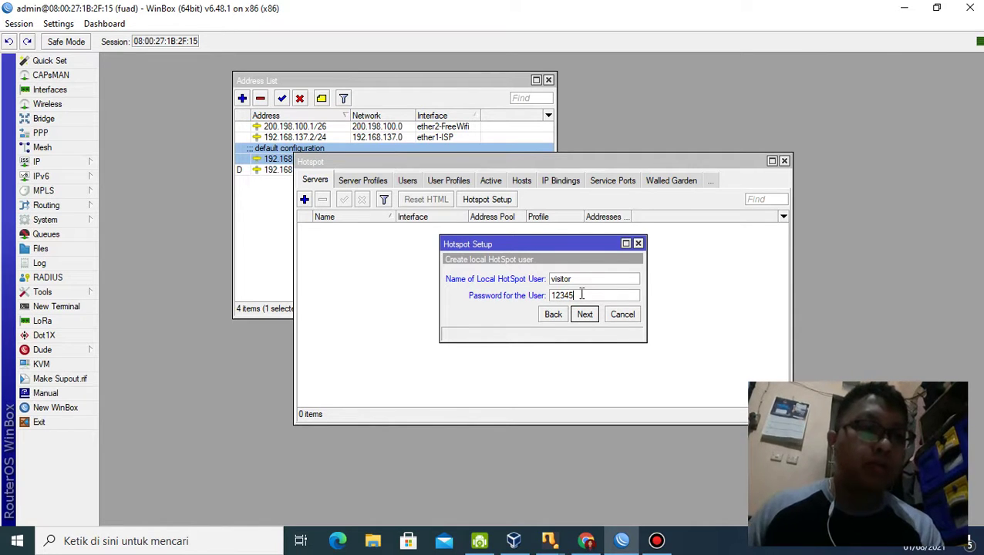
pyautogui.write('12345678')
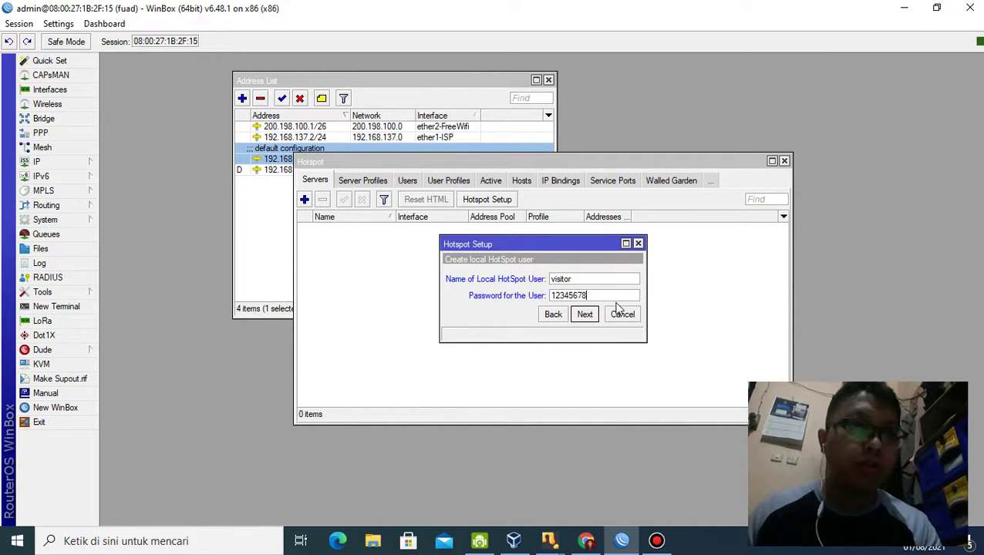
pyautogui.click(585, 315)
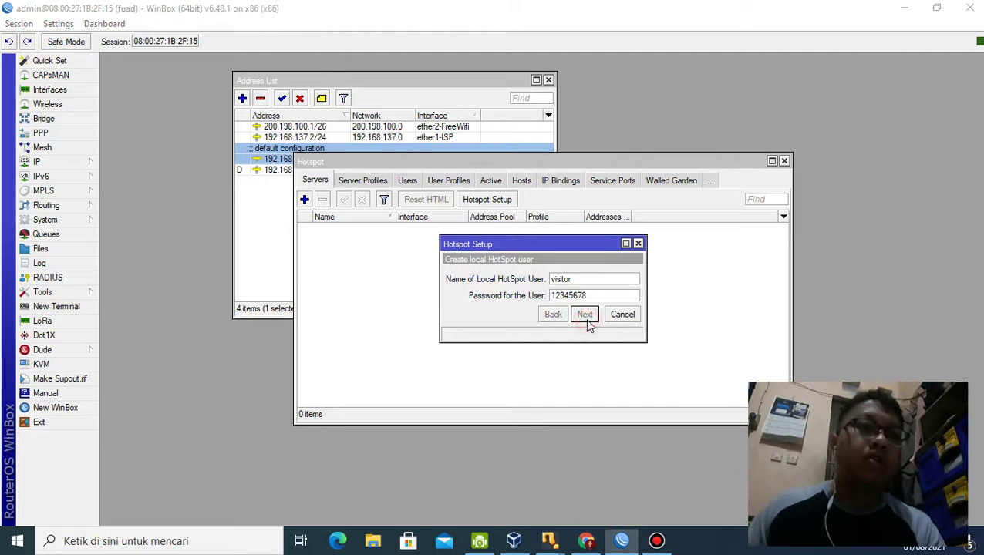
pyautogui.click(546, 285)
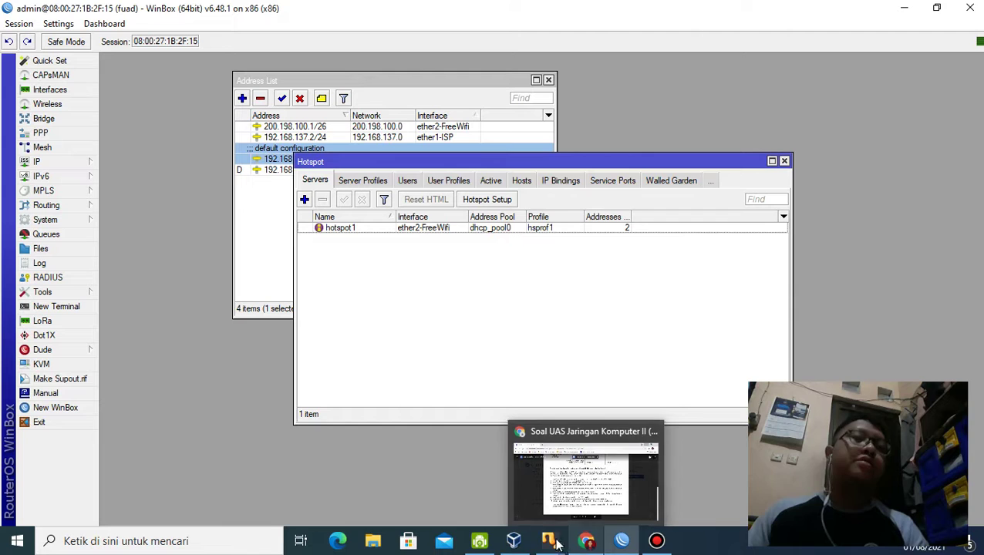
pyautogui.moveTo(500, 552)
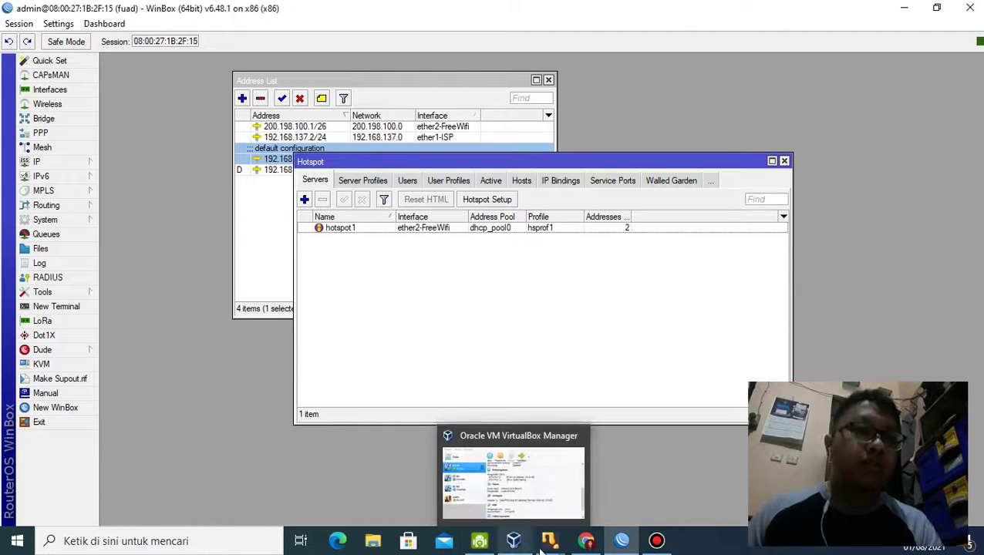
# Step: Close the connection details, status and Network Connections windows and cancel the network location prompt
pyautogui.moveTo(590, 546)
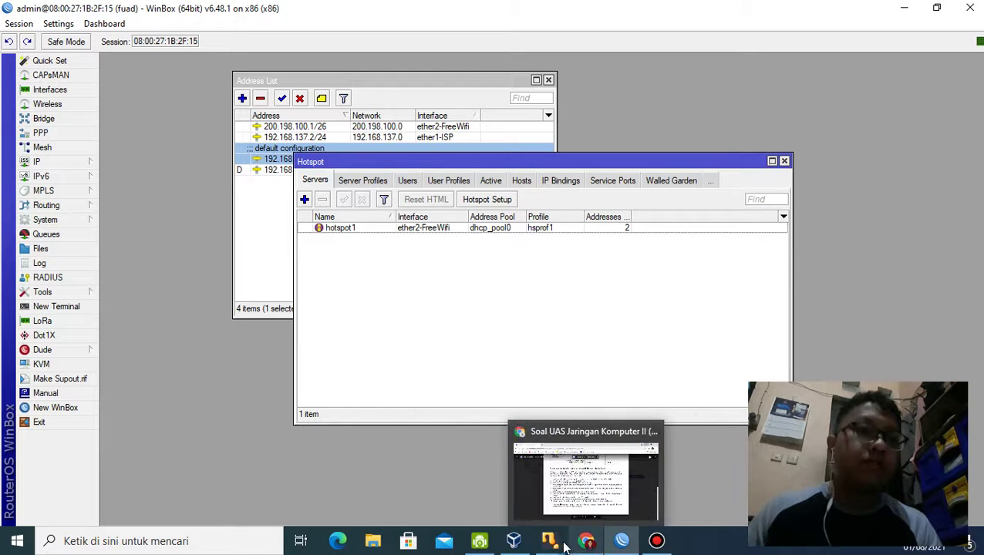
pyautogui.moveTo(549, 542)
pyautogui.click(614, 486)
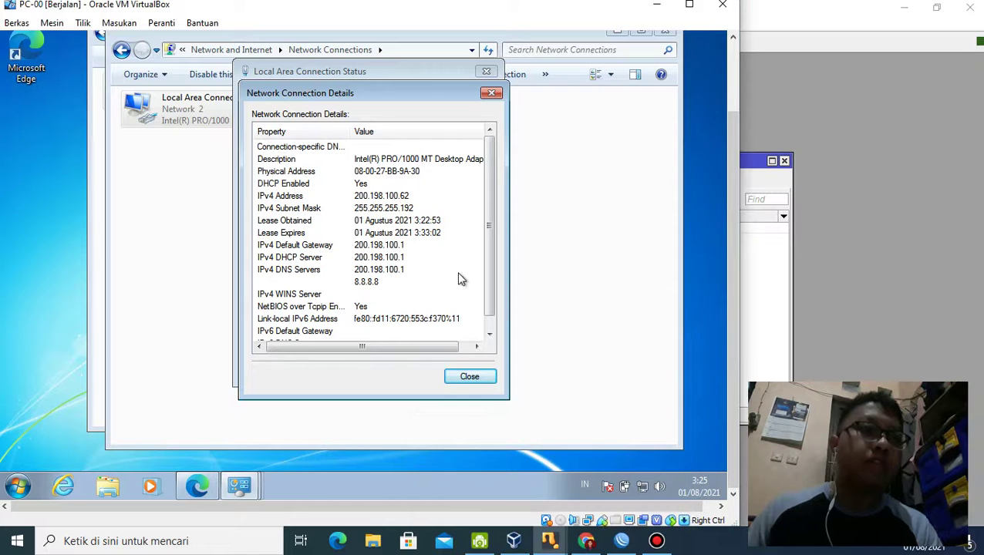
pyautogui.click(469, 378)
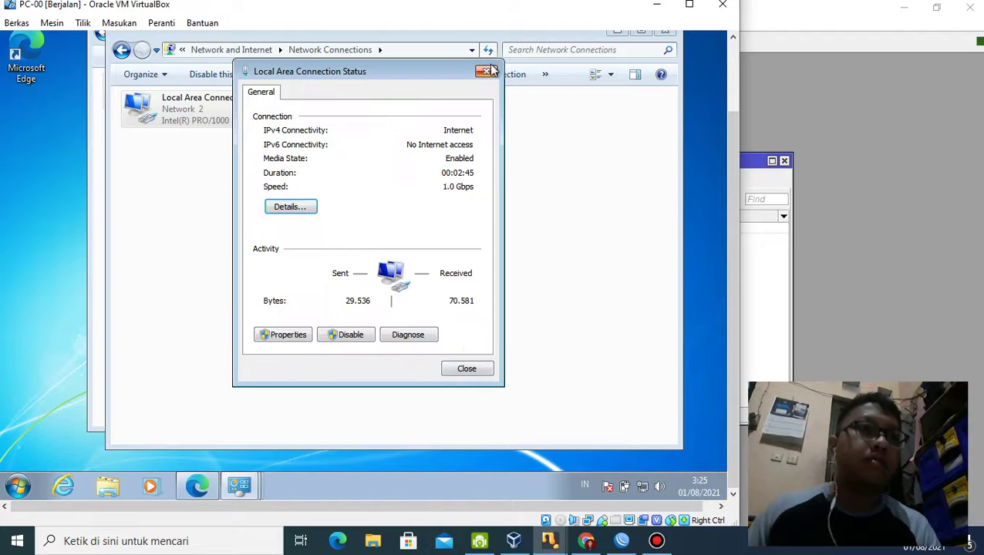
pyautogui.click(487, 70)
pyautogui.click(661, 33)
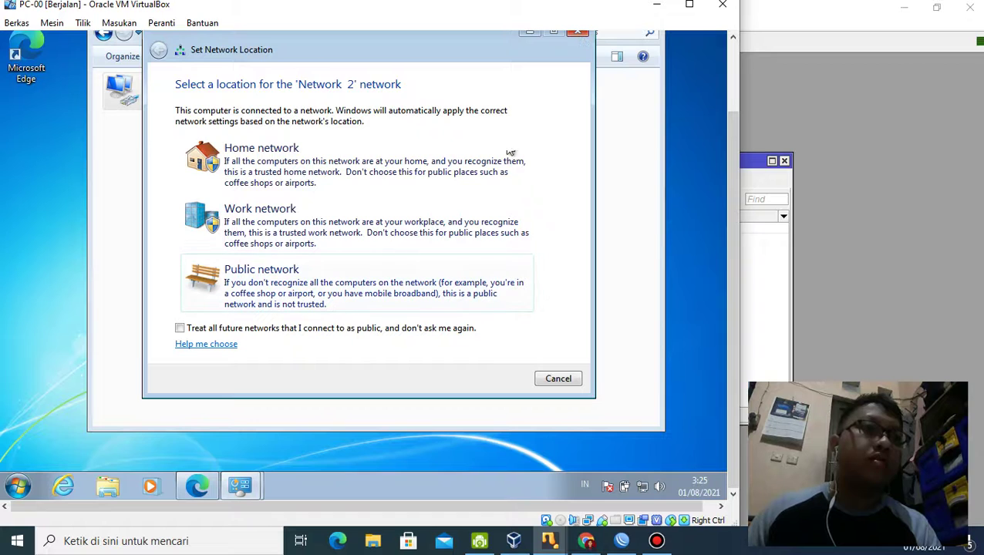
pyautogui.click(553, 379)
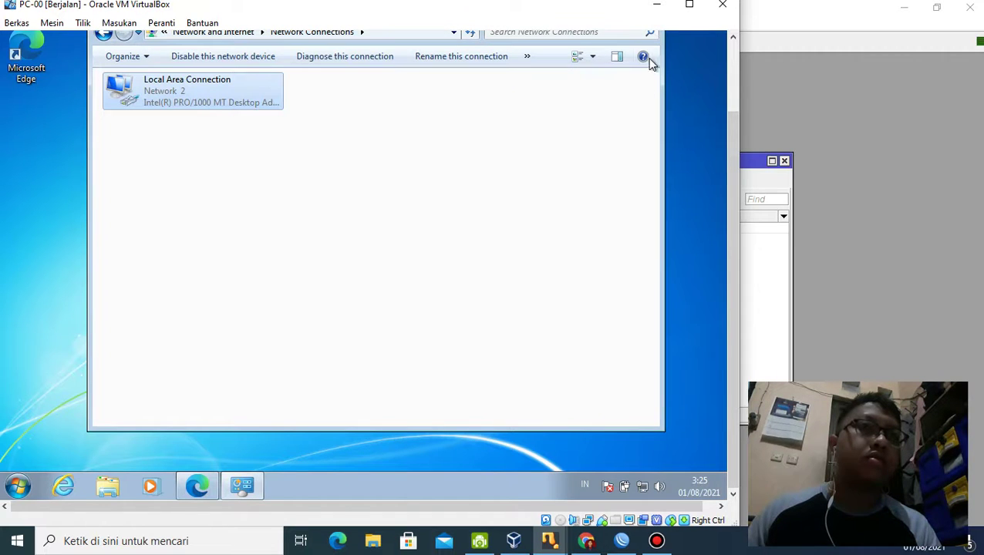
pyautogui.moveTo(653, 75); pyautogui.dragTo(639, 166)
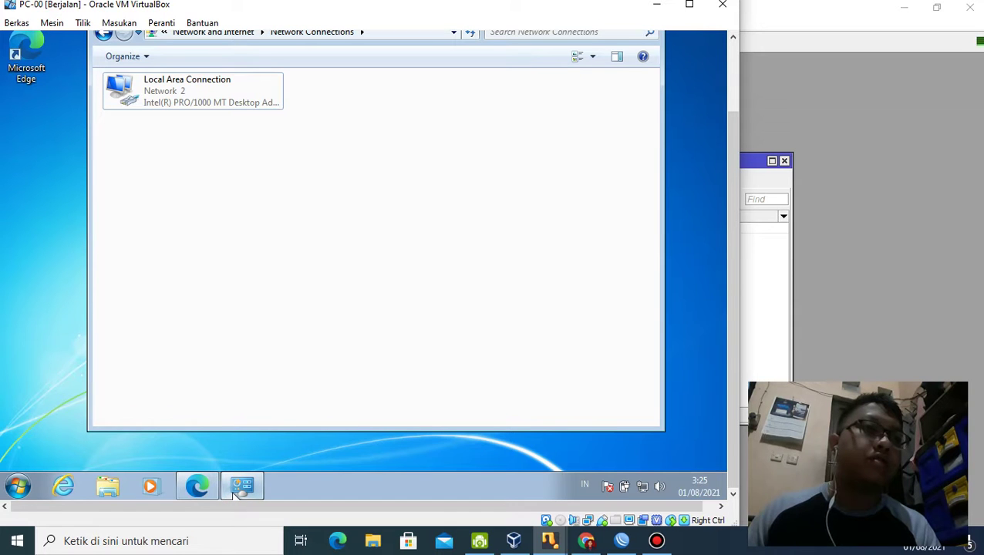
pyautogui.moveTo(243, 486)
pyautogui.click(297, 453)
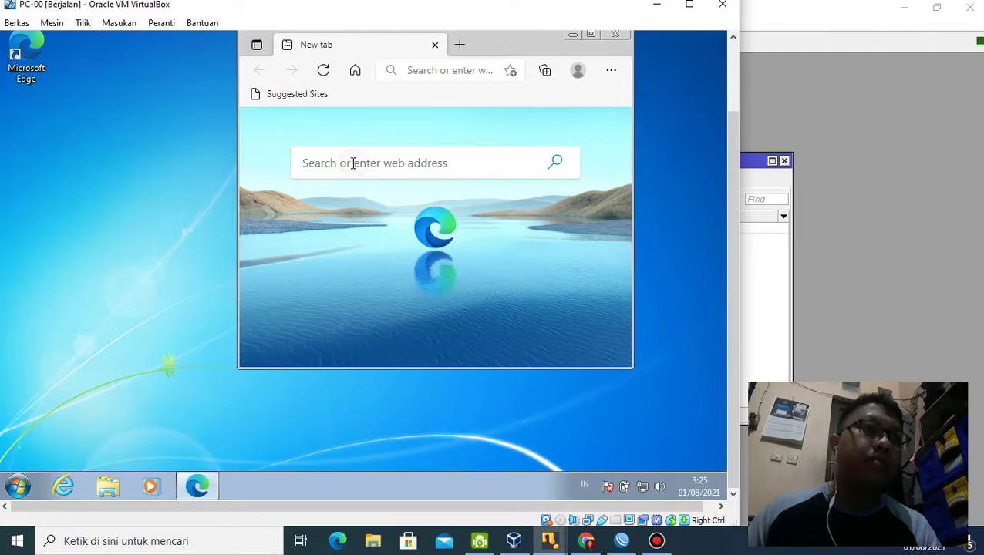
# Step: Browse to google.com in Edge
pyautogui.click(343, 164)
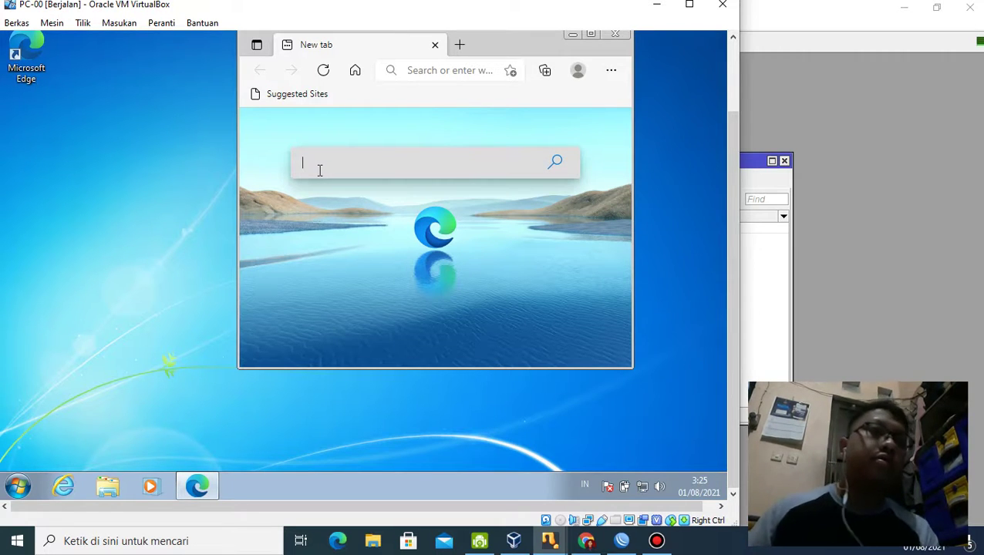
pyautogui.click(415, 71)
pyautogui.write('goog')
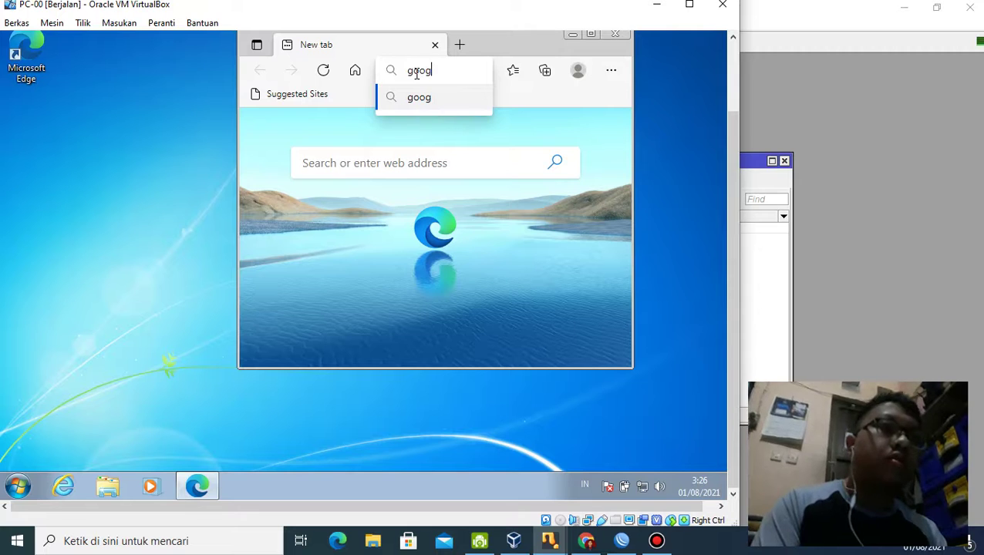
pyautogui.write('le.com')
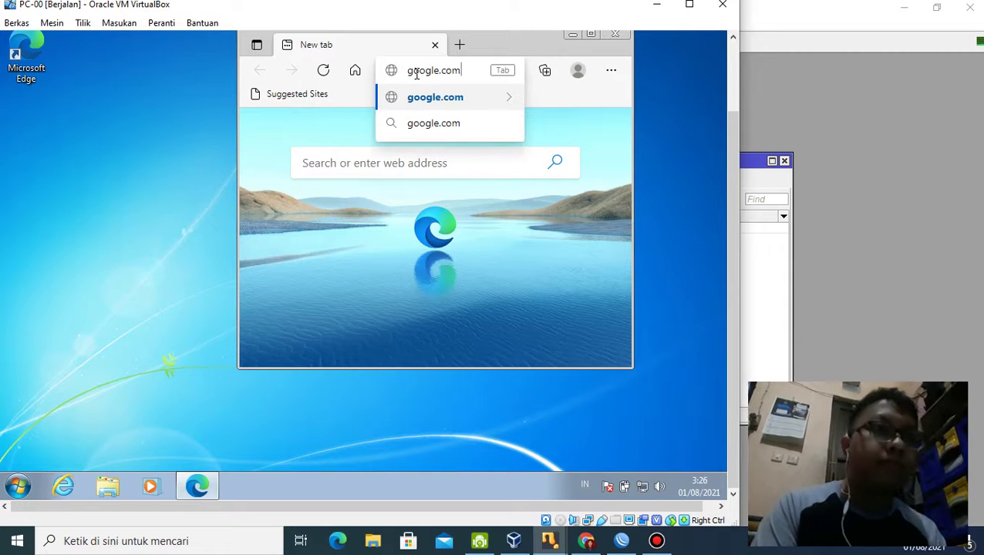
pyautogui.press('Return')
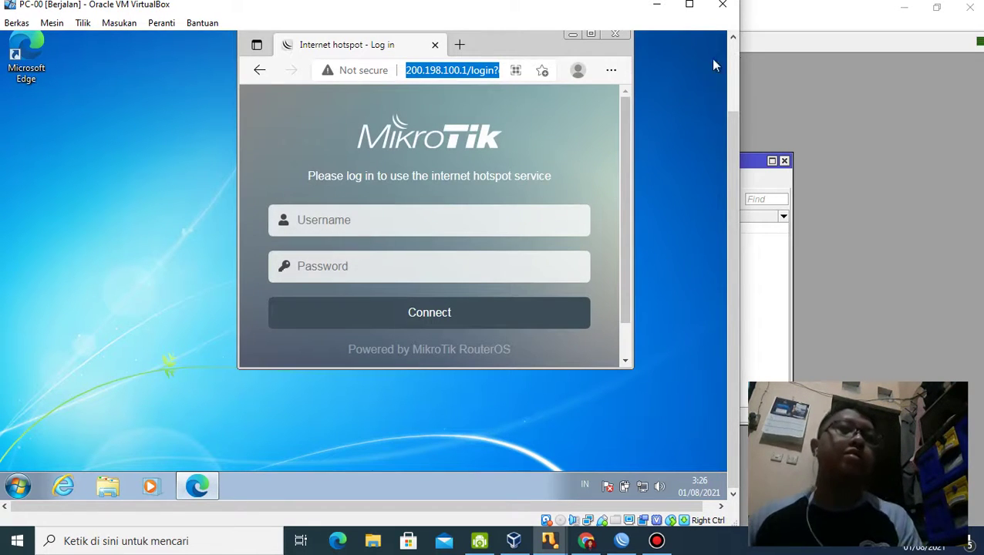
# Step: Sign in on the hotspot login page as 'visitor' with the user's password
pyautogui.click(444, 218)
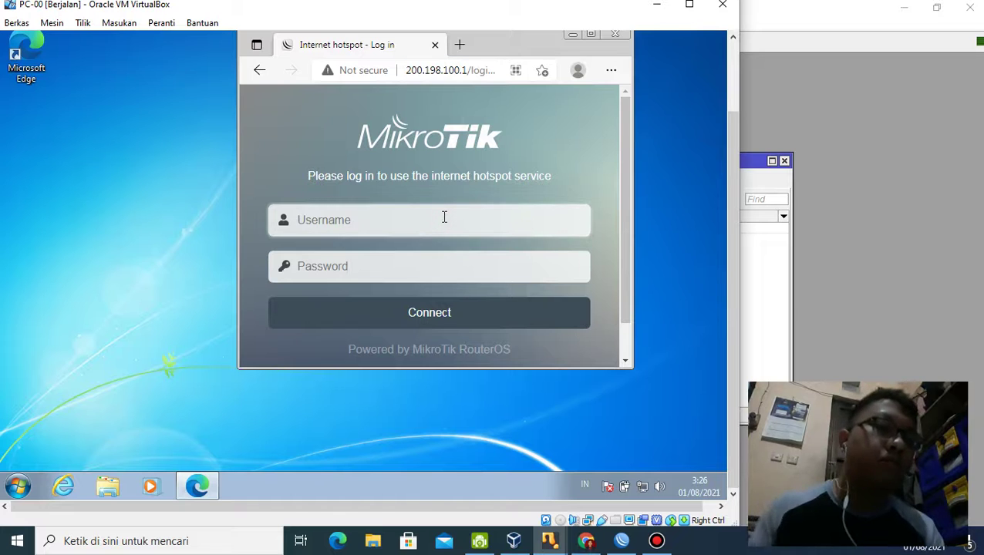
pyautogui.write('visitor')
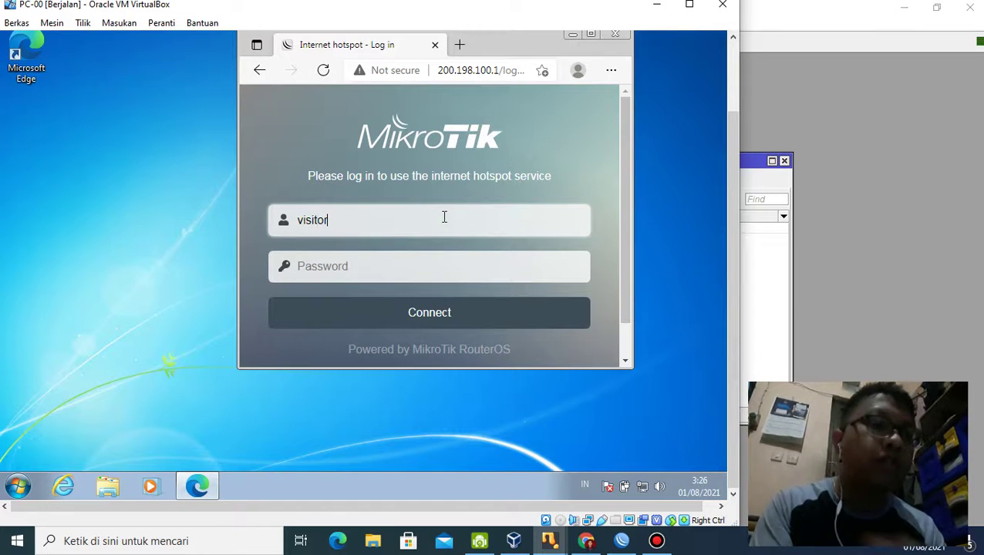
pyautogui.click(438, 265)
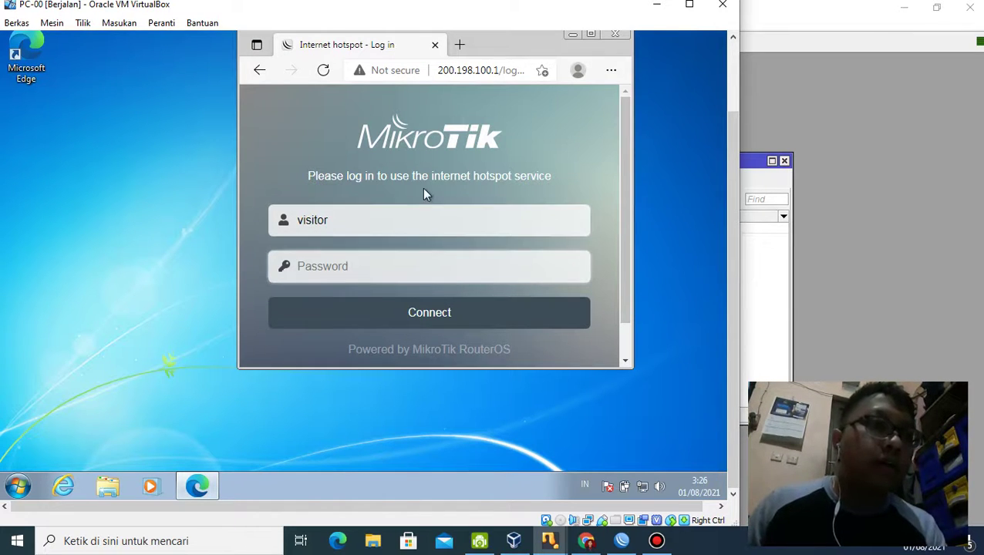
pyautogui.write('1234')
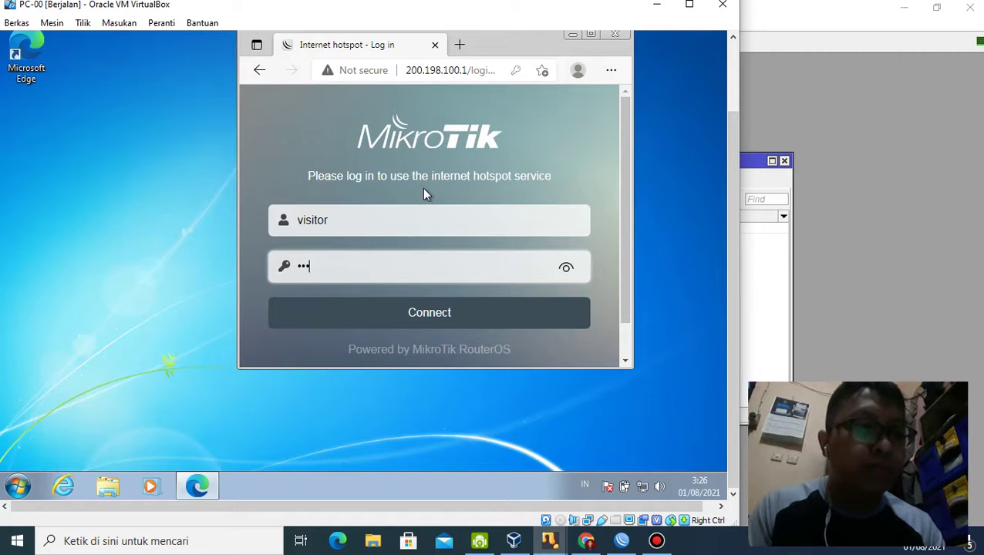
pyautogui.write('5678')
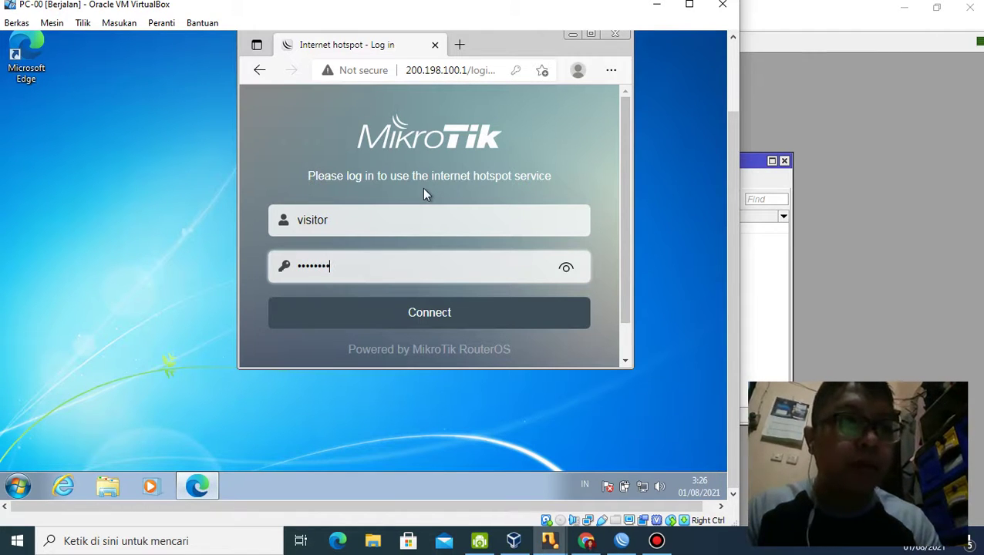
pyautogui.click(566, 270)
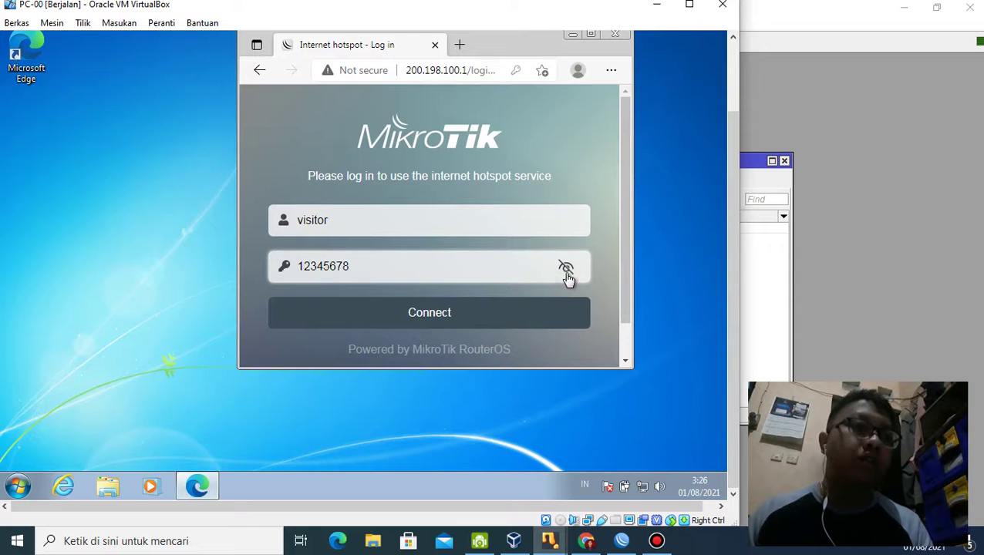
pyautogui.click(546, 316)
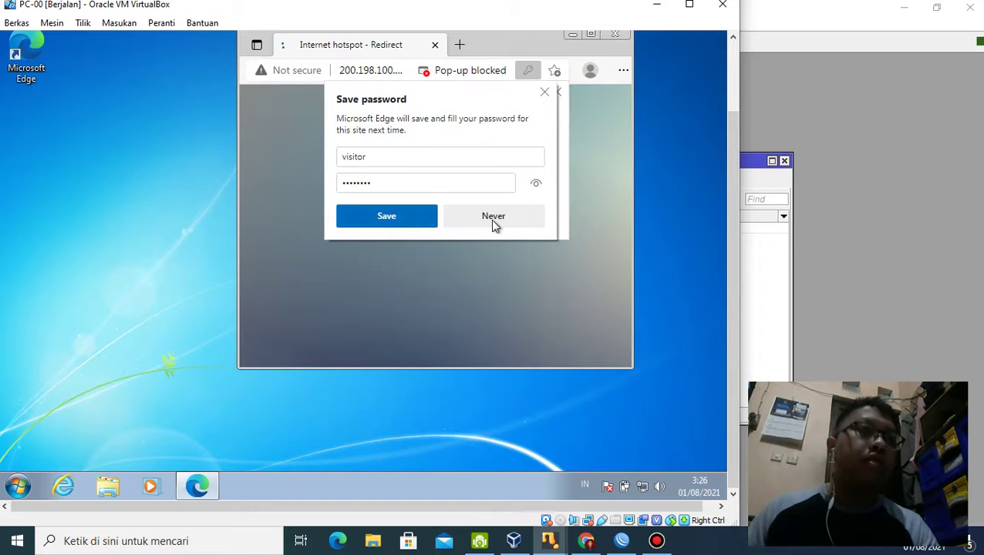
# Step: Decline saving the password, search Google for 'detik com', open detikcom, then switch to Chrome
pyautogui.click(489, 219)
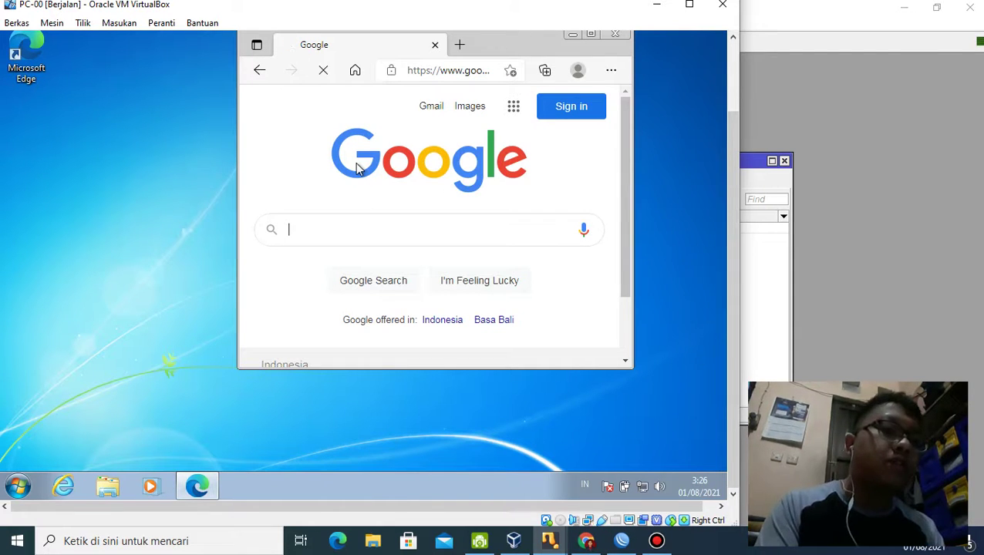
pyautogui.write('detik.')
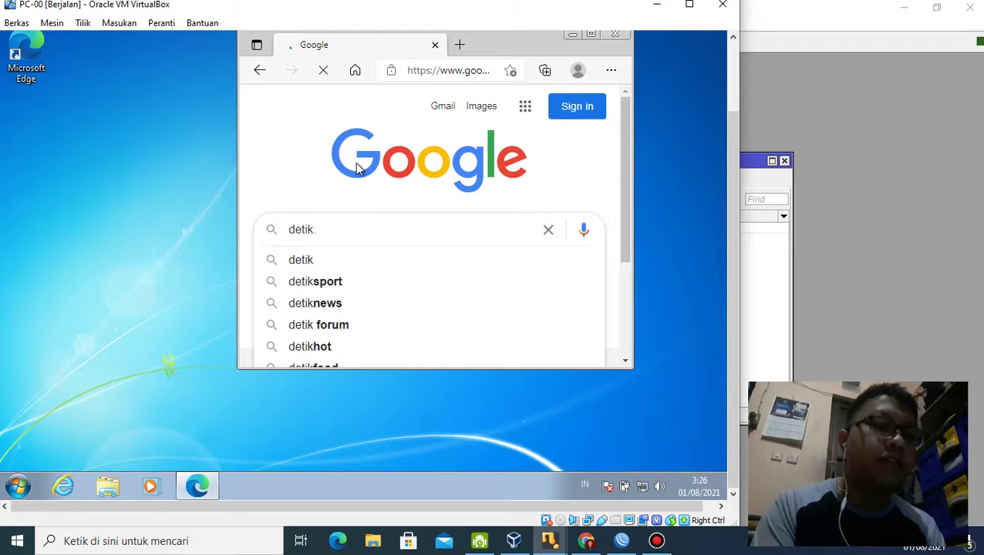
pyautogui.write(' com')
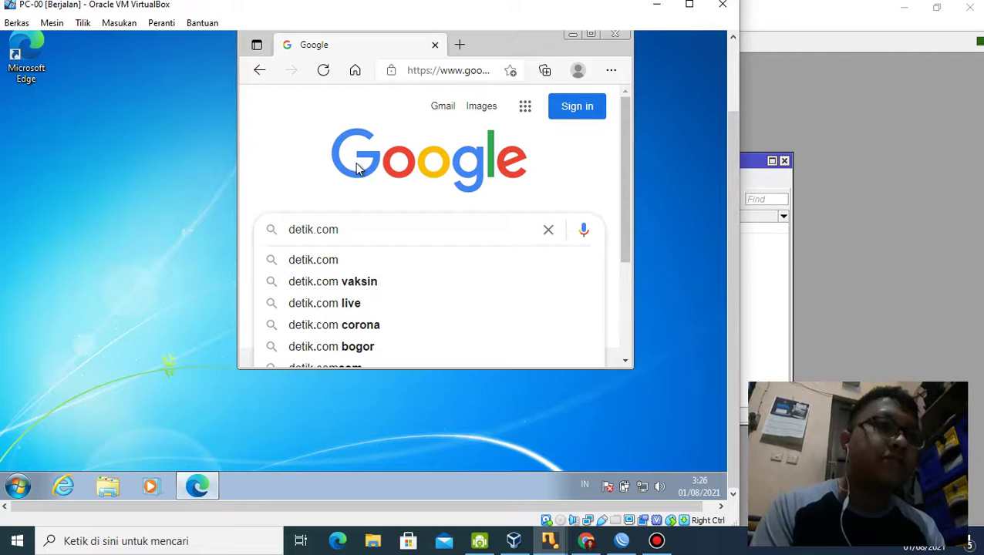
pyautogui.press('Return')
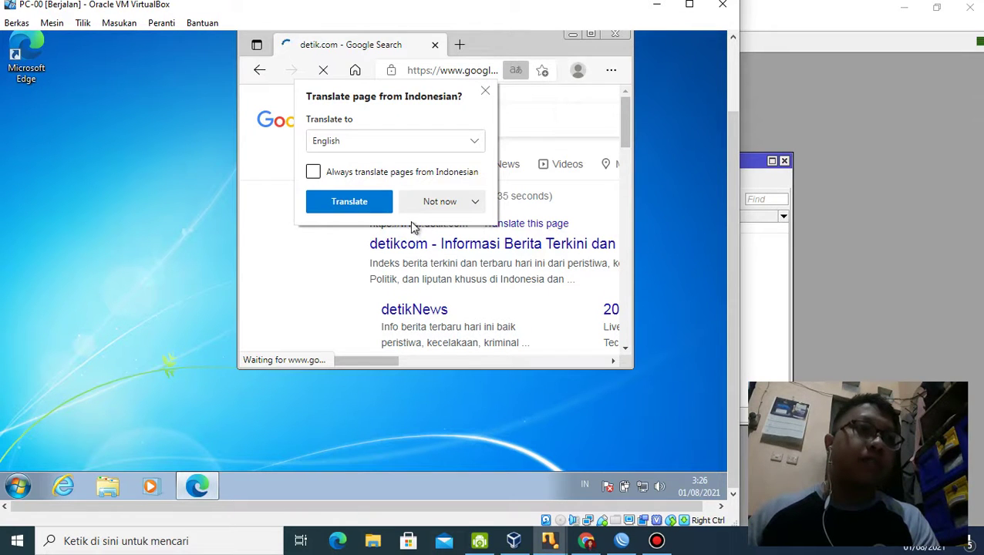
pyautogui.click(485, 94)
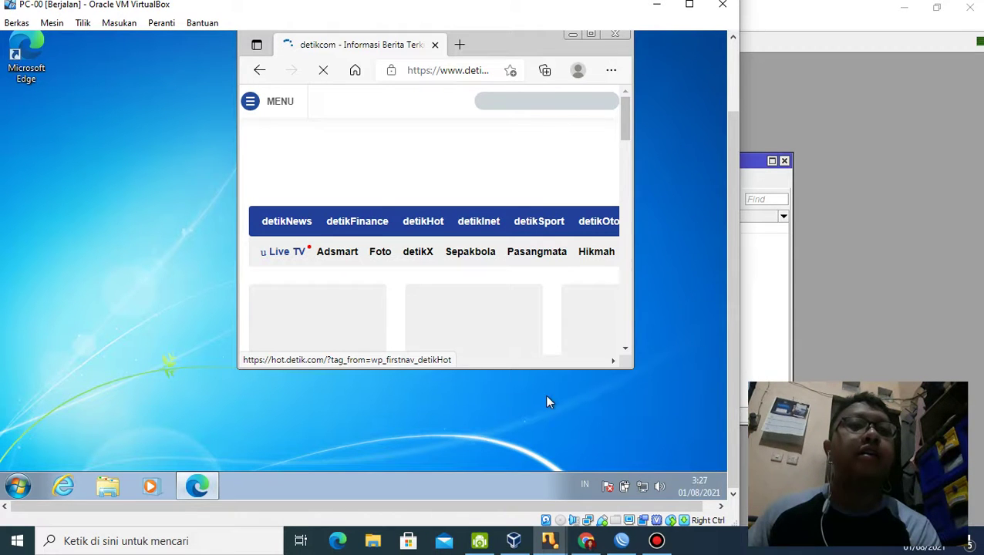
pyautogui.click(596, 547)
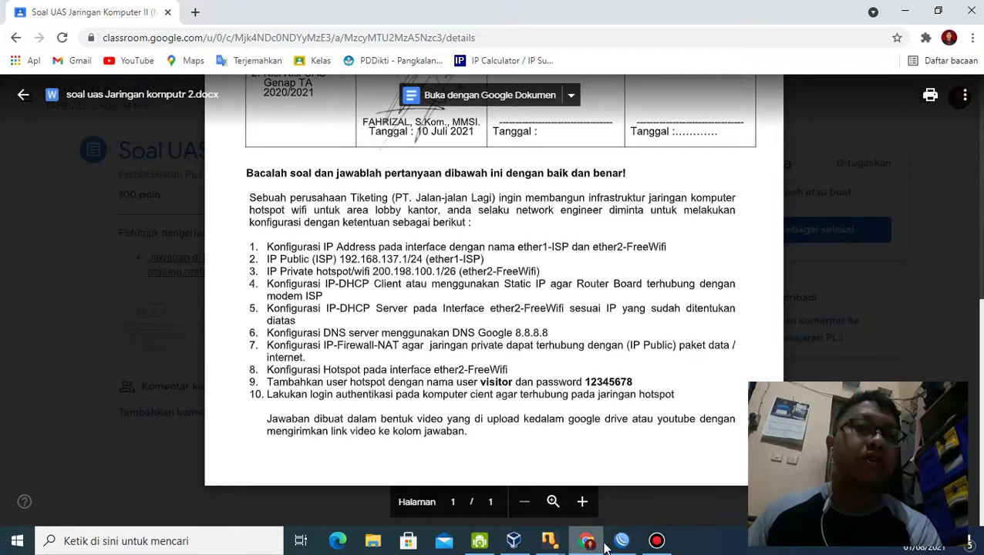
# Step: Minimize Chrome so the VirtualBox guest showing detikcom is back in front
pyautogui.moveTo(646, 546)
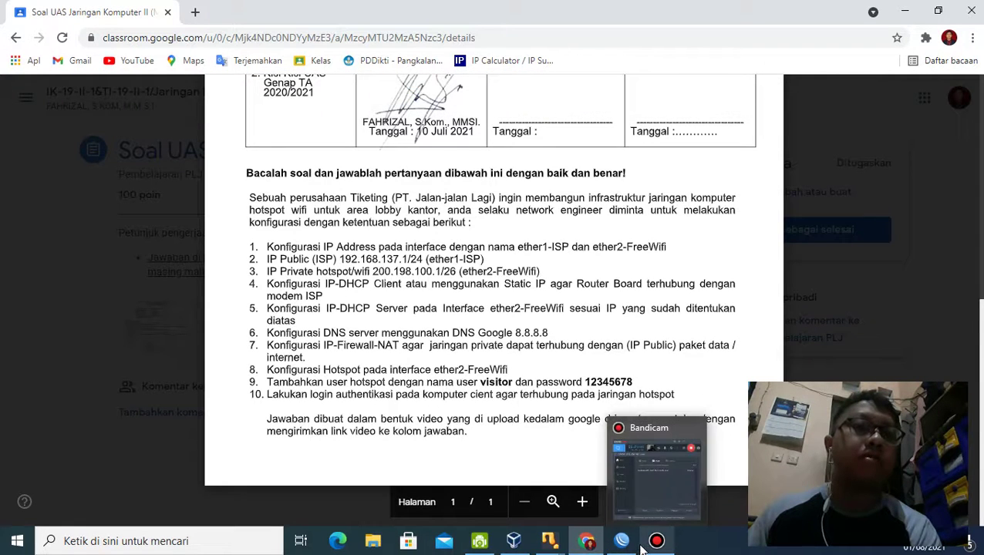
pyautogui.moveTo(591, 542)
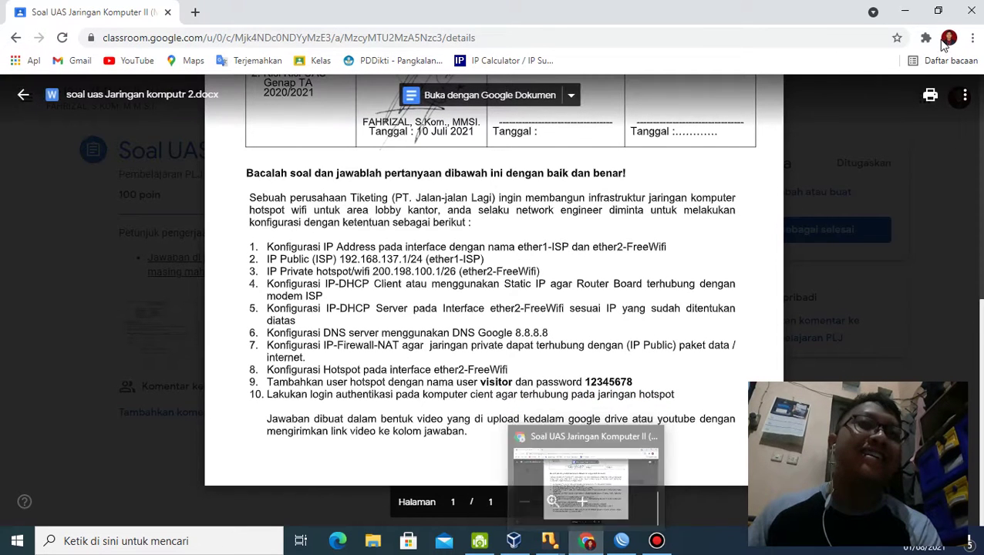
pyautogui.click(903, 15)
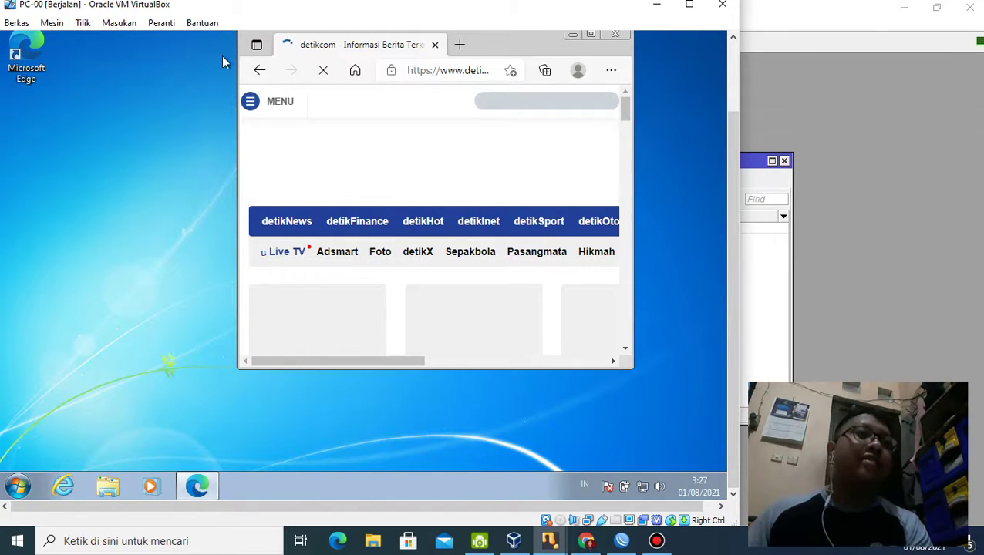
# Step: Close Edge in the Windows 7 guest and bring up the Bandicam recorder
pyautogui.click(616, 36)
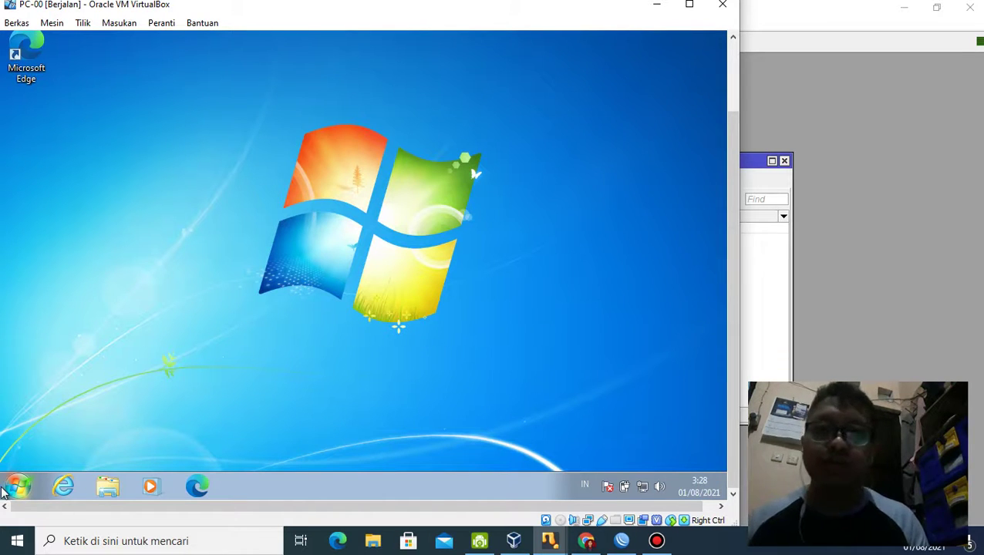
pyautogui.click(656, 541)
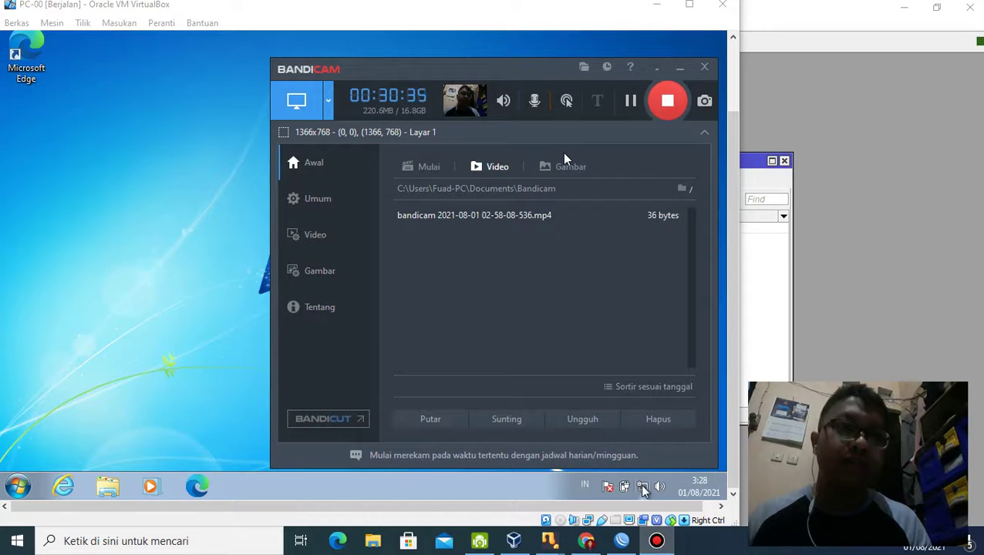